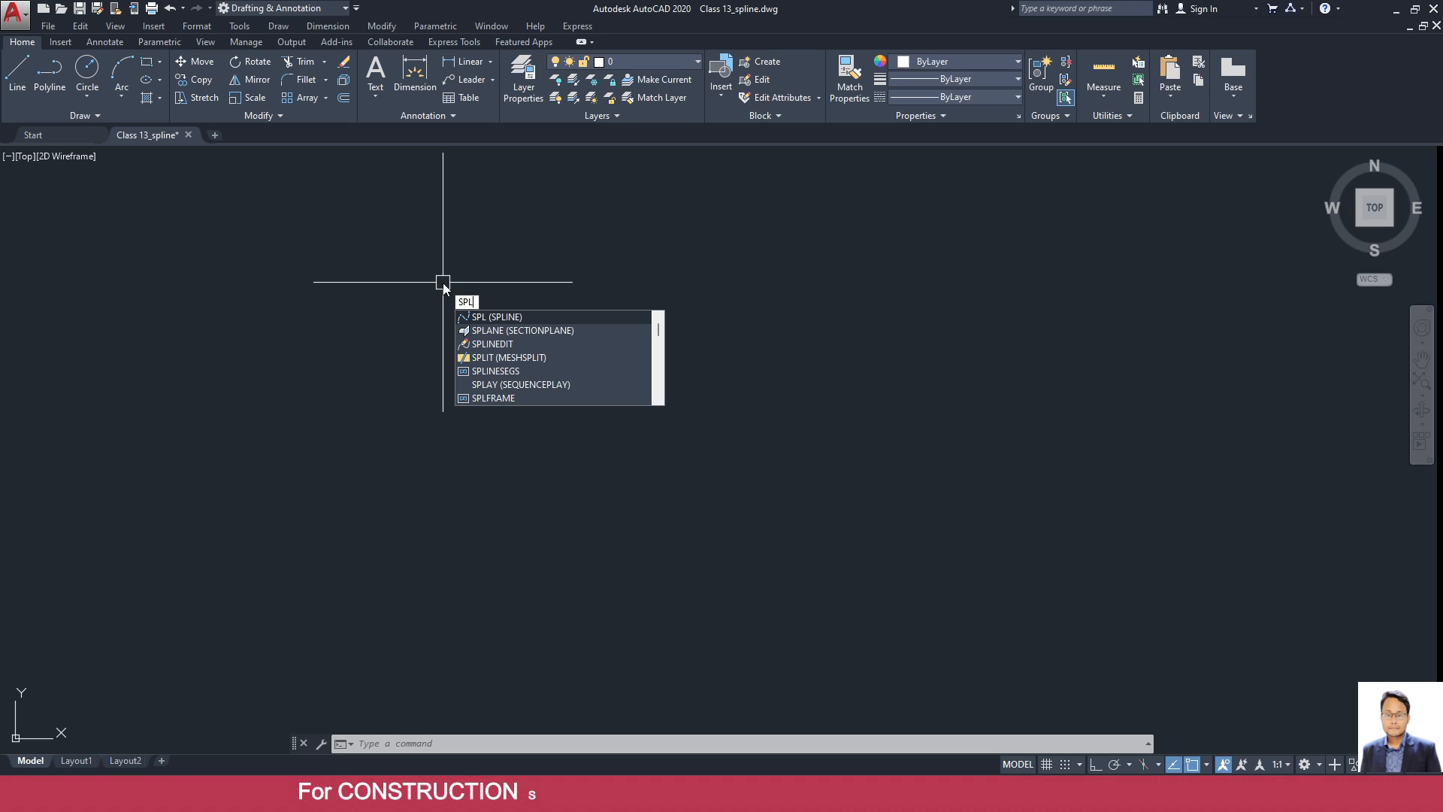
Draw a wavy open spline with the Fit method through nine fit points across the drawing area.
{"action": "left_click", "coordinate": [507, 318]}
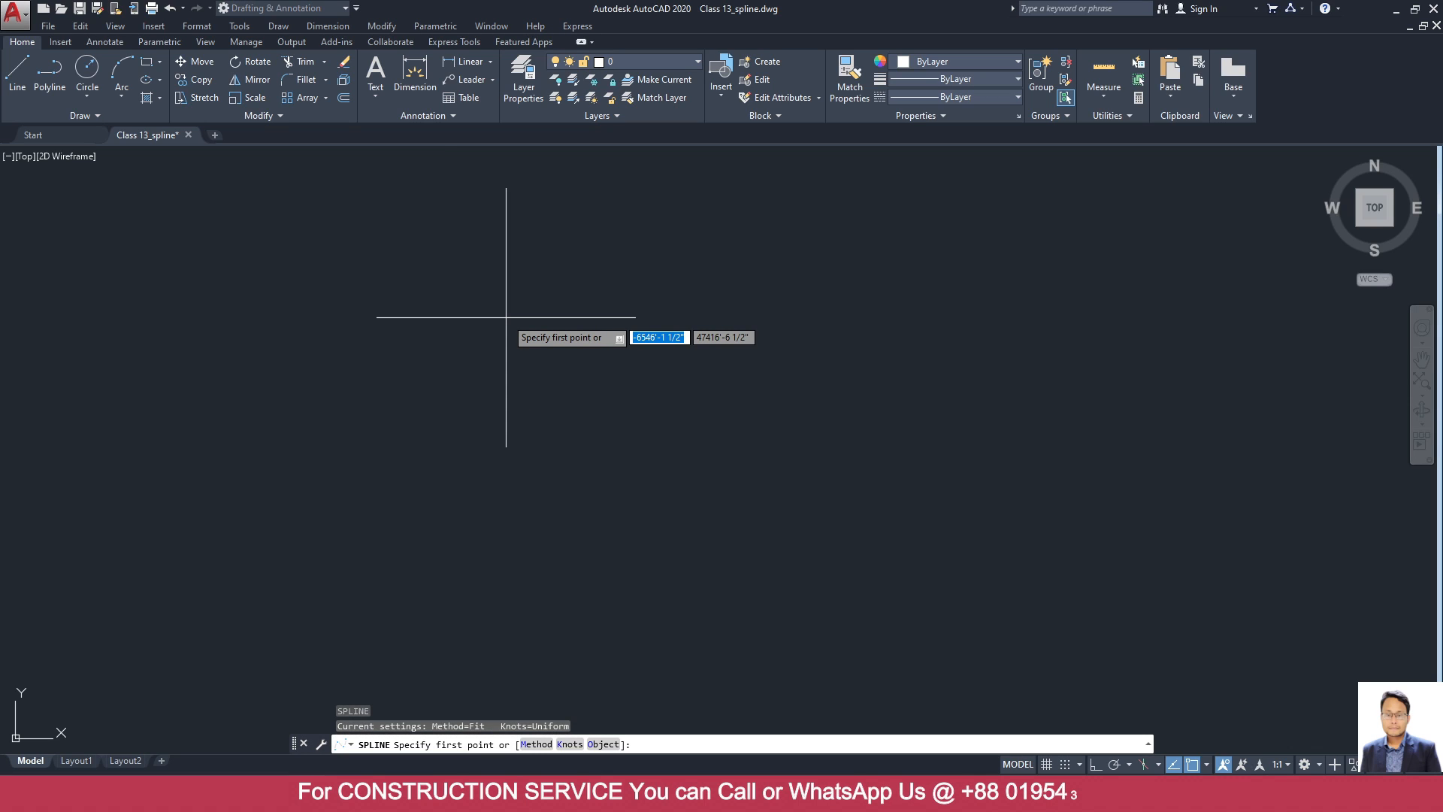
{"action": "left_click", "coordinate": [536, 744]}
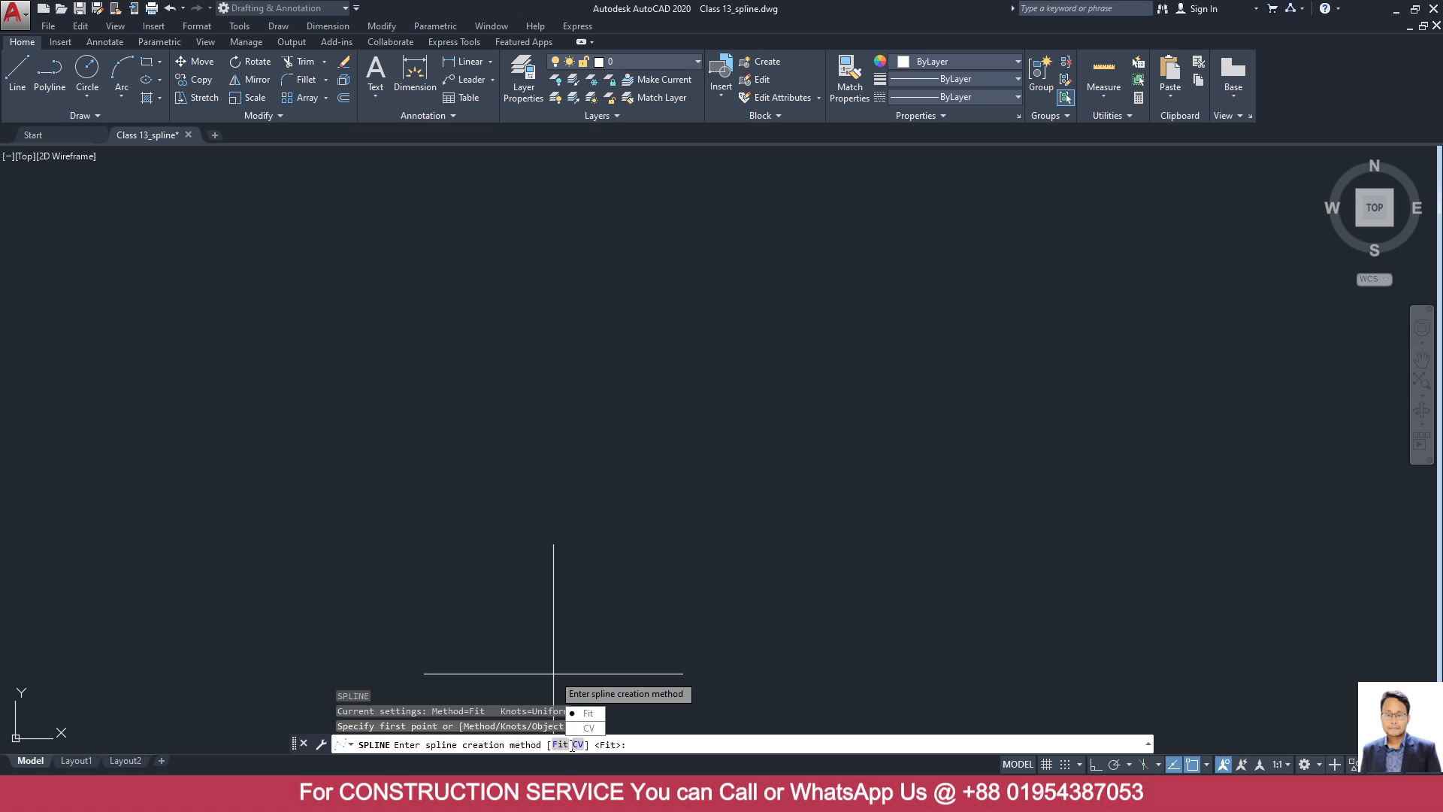
{"action": "left_click", "coordinate": [560, 744]}
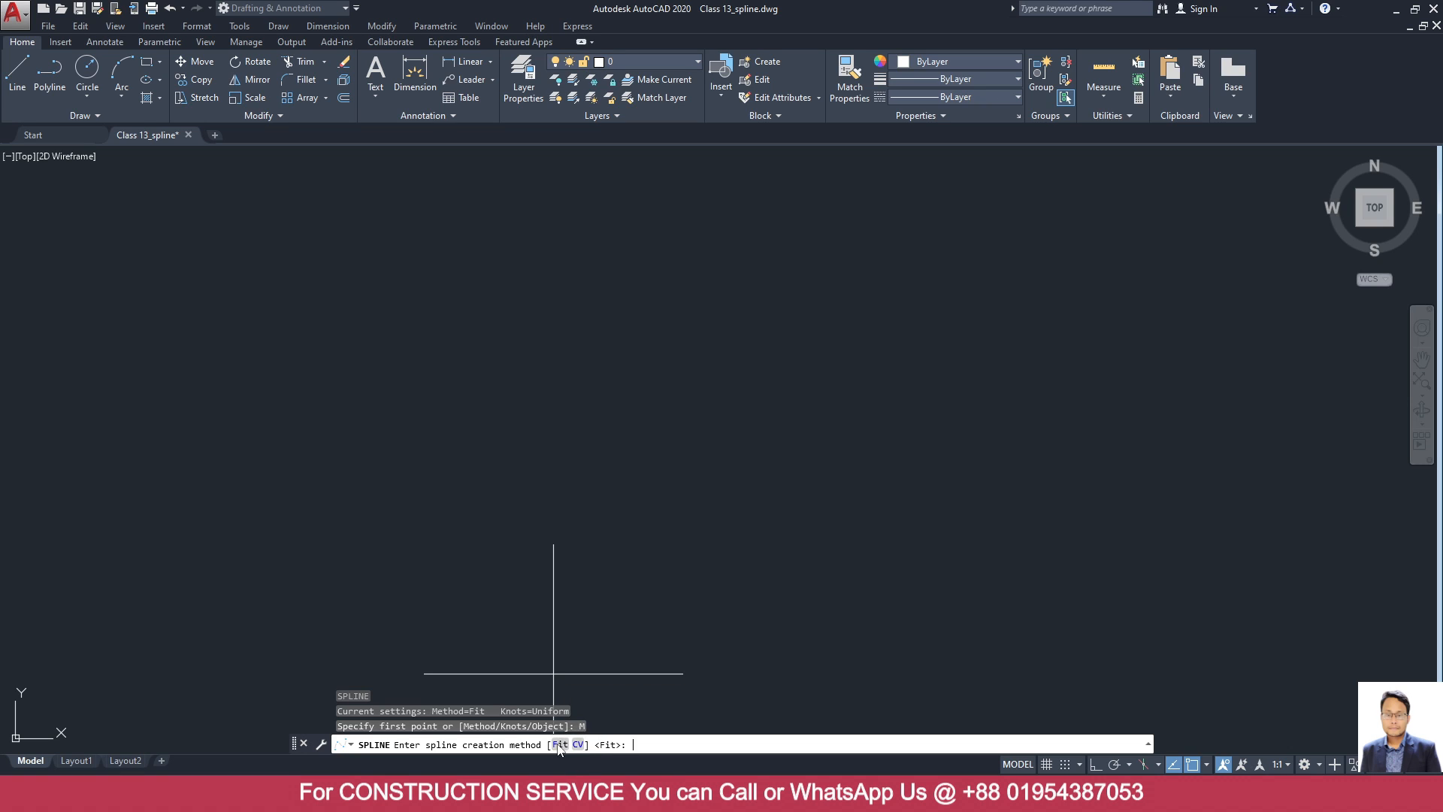
{"action": "left_click", "coordinate": [557, 263]}
{"action": "left_click", "coordinate": [557, 263]}
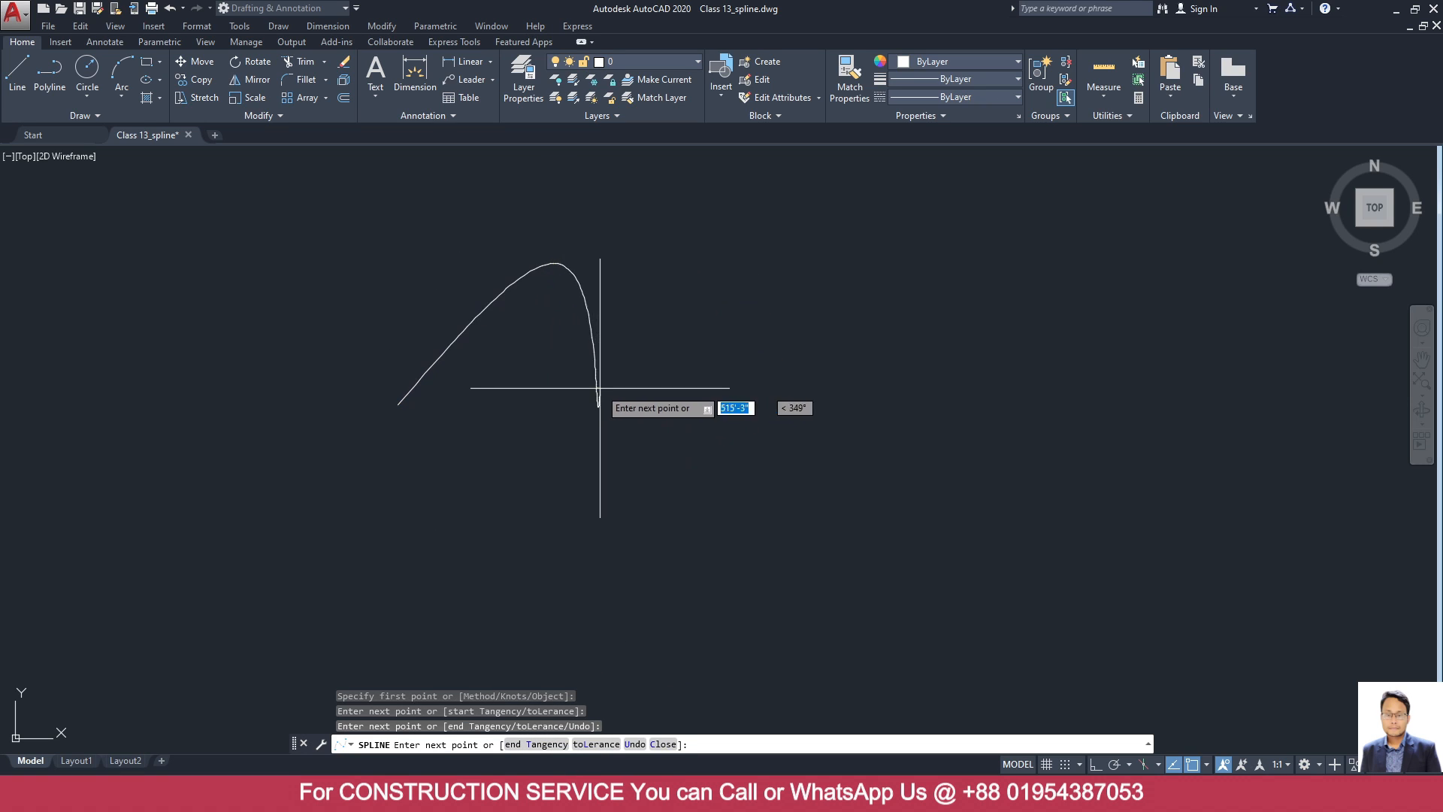
{"action": "left_click", "coordinate": [594, 387]}
{"action": "left_click", "coordinate": [708, 242]}
{"action": "left_click", "coordinate": [778, 367]}
{"action": "left_click", "coordinate": [950, 258]}
{"action": "left_click", "coordinate": [1084, 382]}
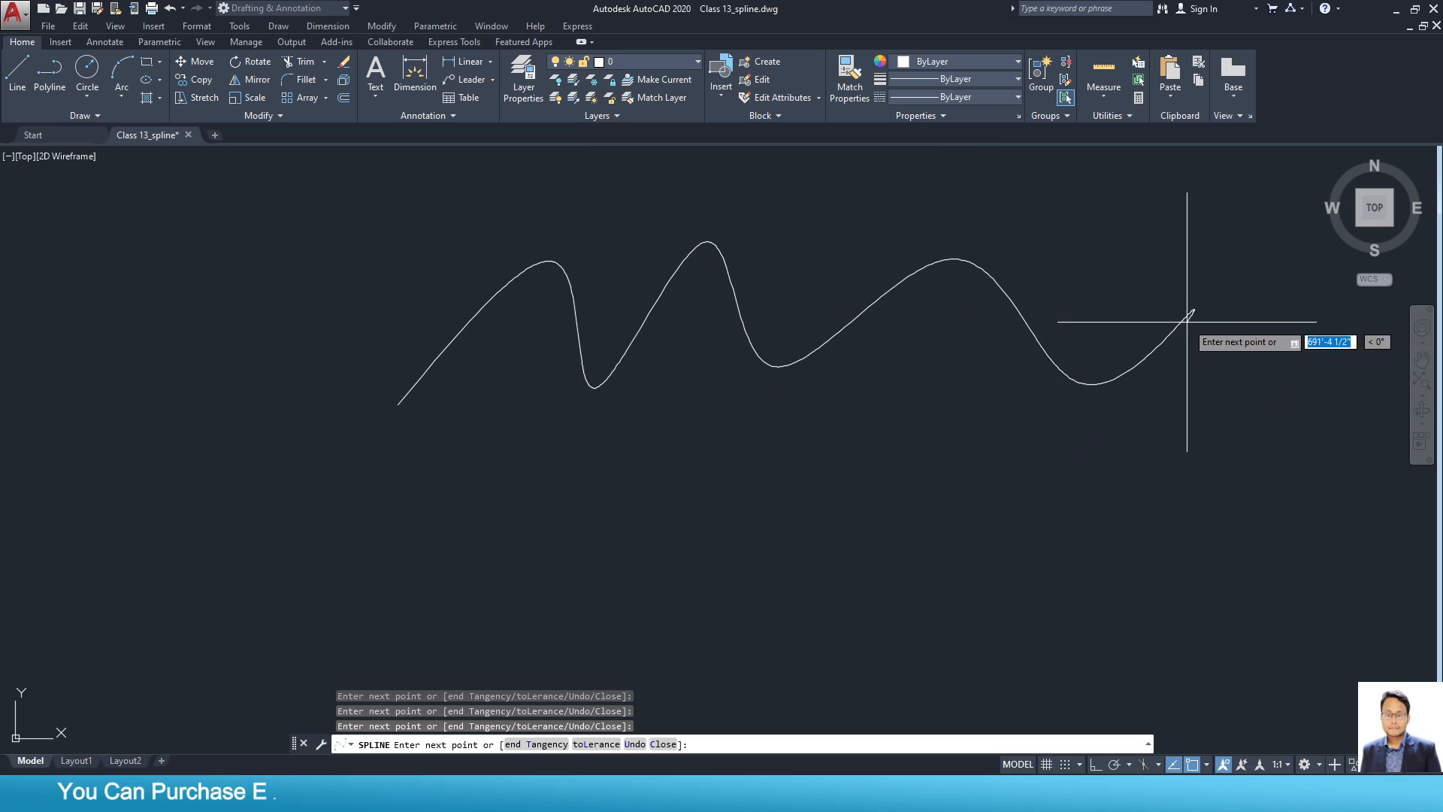
{"action": "left_click", "coordinate": [1192, 321]}
{"action": "left_click", "coordinate": [1236, 383]}
{"action": "key", "text": "Return"}
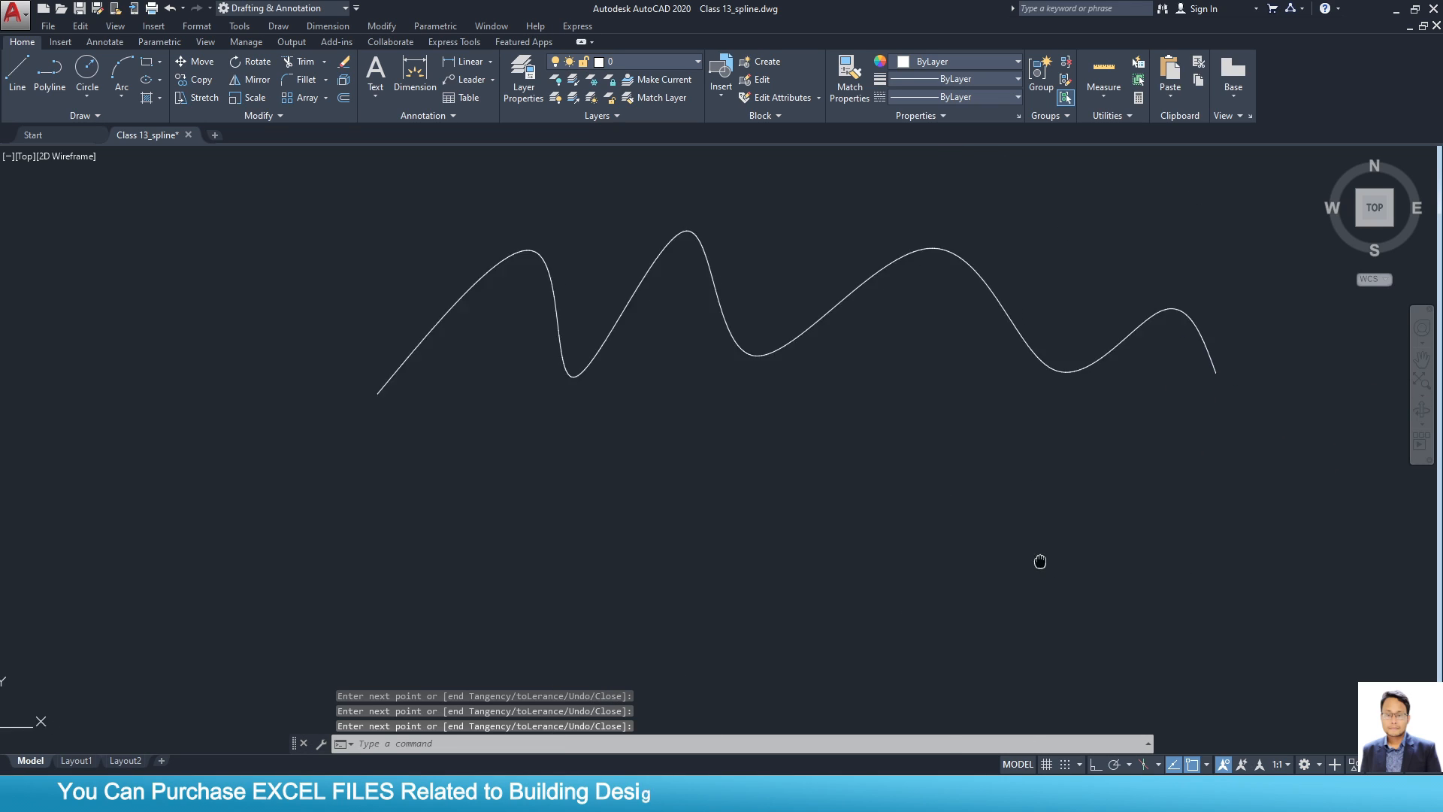
Draw a second open spline below the first with the CV method, placing nine control vertices in a zigzag.
{"action": "middle_click_drag", "start_coordinate": [1036, 564], "coordinate": [863, 509]}
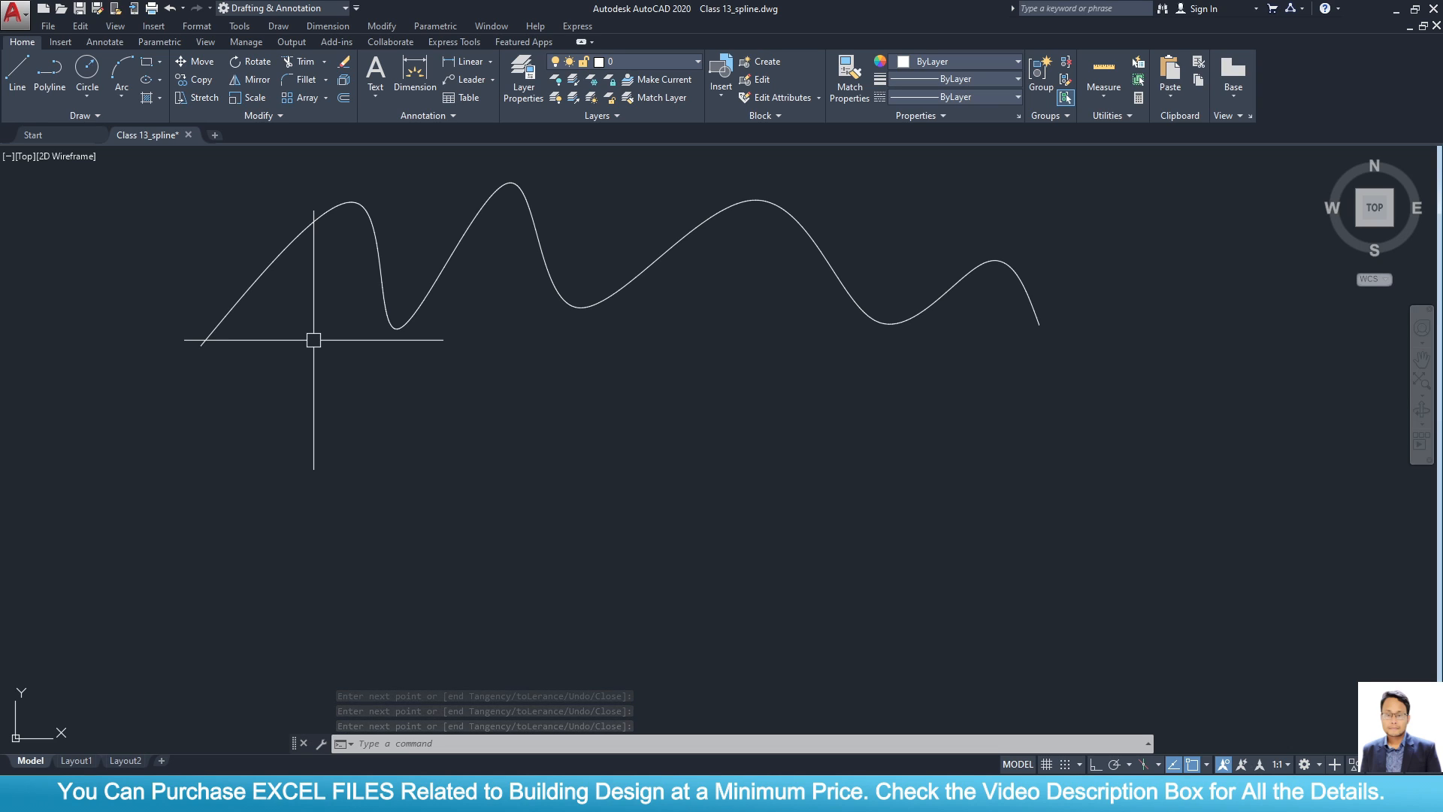
{"action": "type", "text": "spl"}
{"action": "key", "text": "Return"}
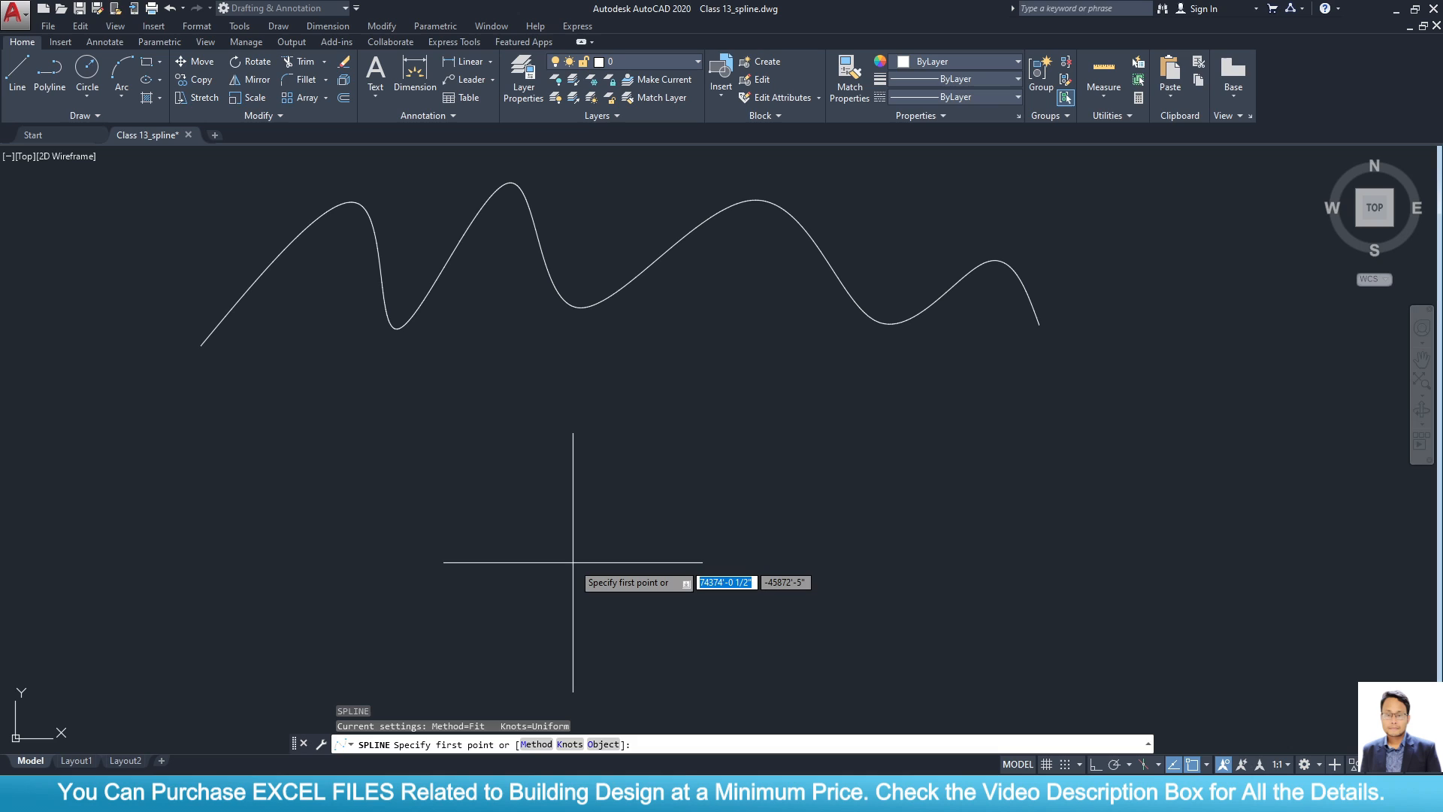
{"action": "key", "text": "Return"}
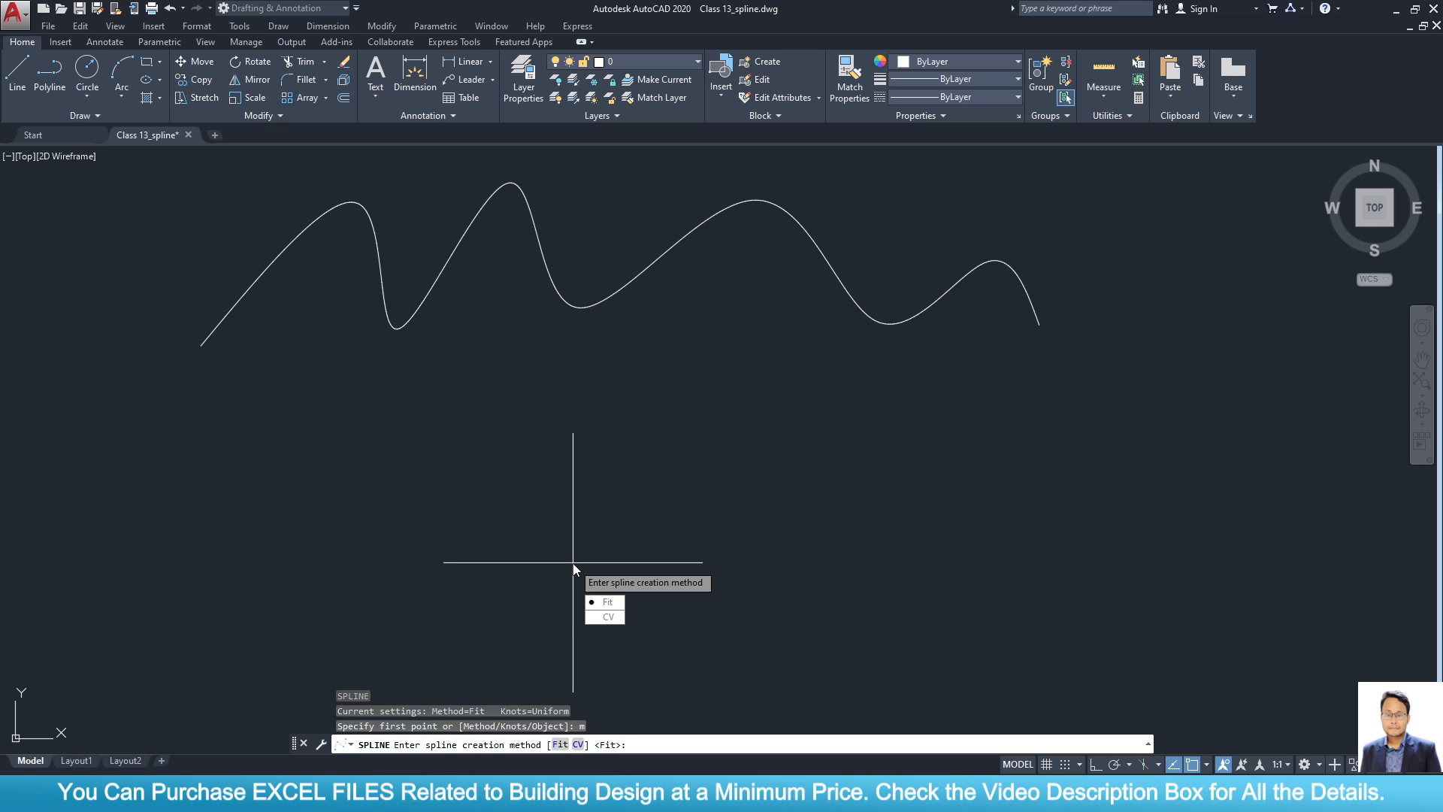
{"action": "left_click", "coordinate": [619, 618]}
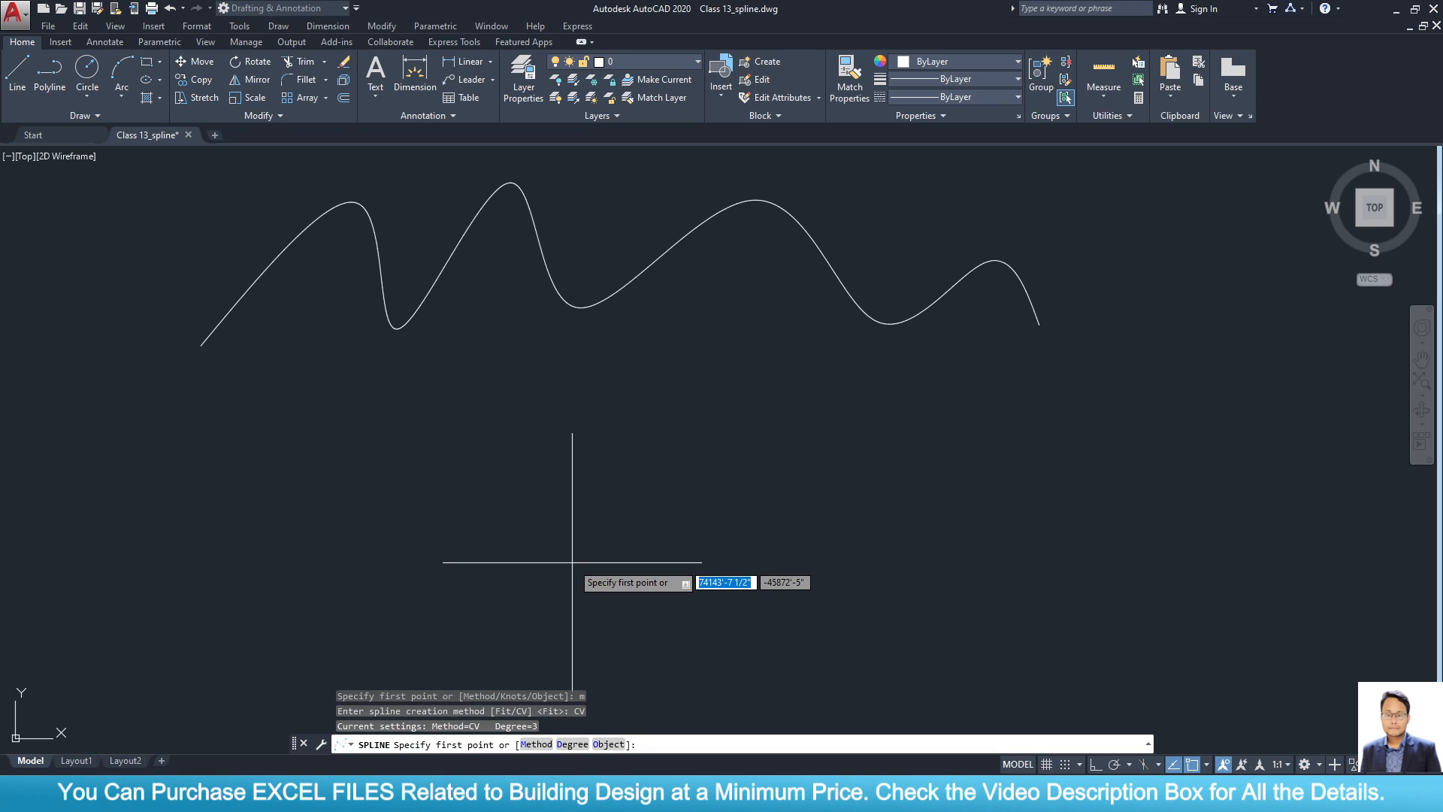
{"action": "left_click", "coordinate": [234, 530]}
{"action": "left_click", "coordinate": [338, 419]}
{"action": "left_click", "coordinate": [404, 506]}
{"action": "left_click", "coordinate": [525, 402]}
{"action": "left_click", "coordinate": [619, 514]}
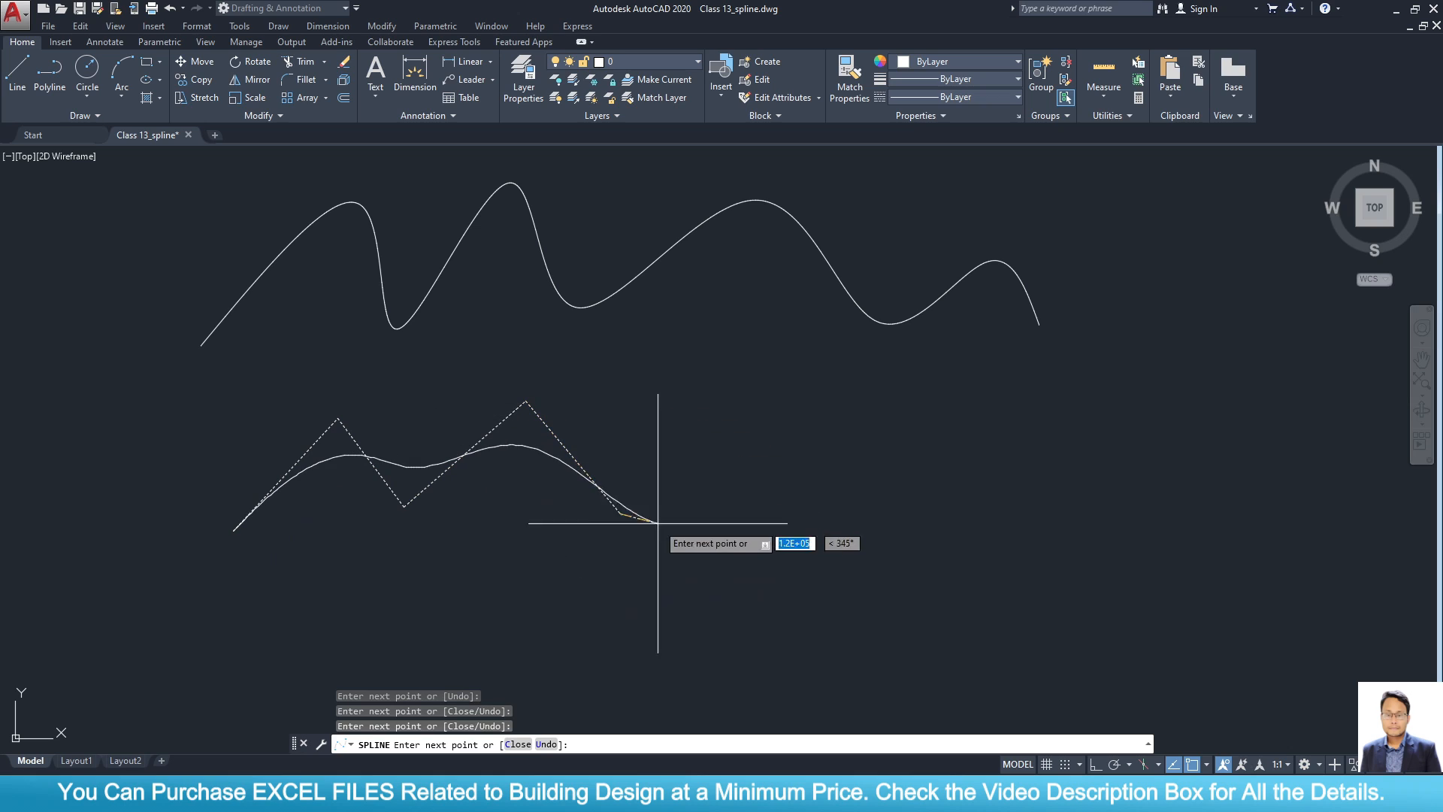
{"action": "left_click", "coordinate": [746, 438]}
{"action": "left_click", "coordinate": [868, 527]}
{"action": "left_click", "coordinate": [910, 471]}
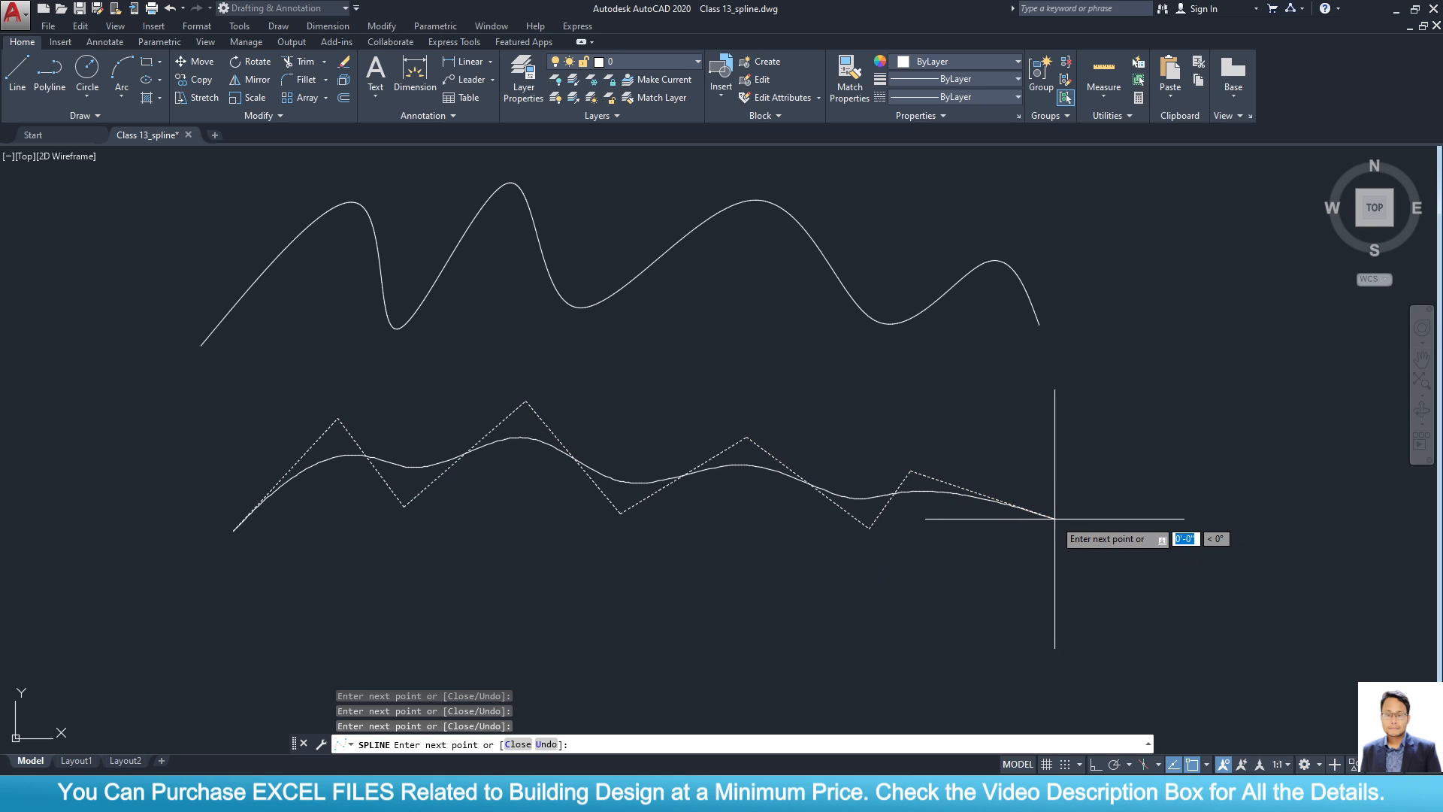
{"action": "left_click", "coordinate": [1054, 518]}
{"action": "key", "text": "Return"}
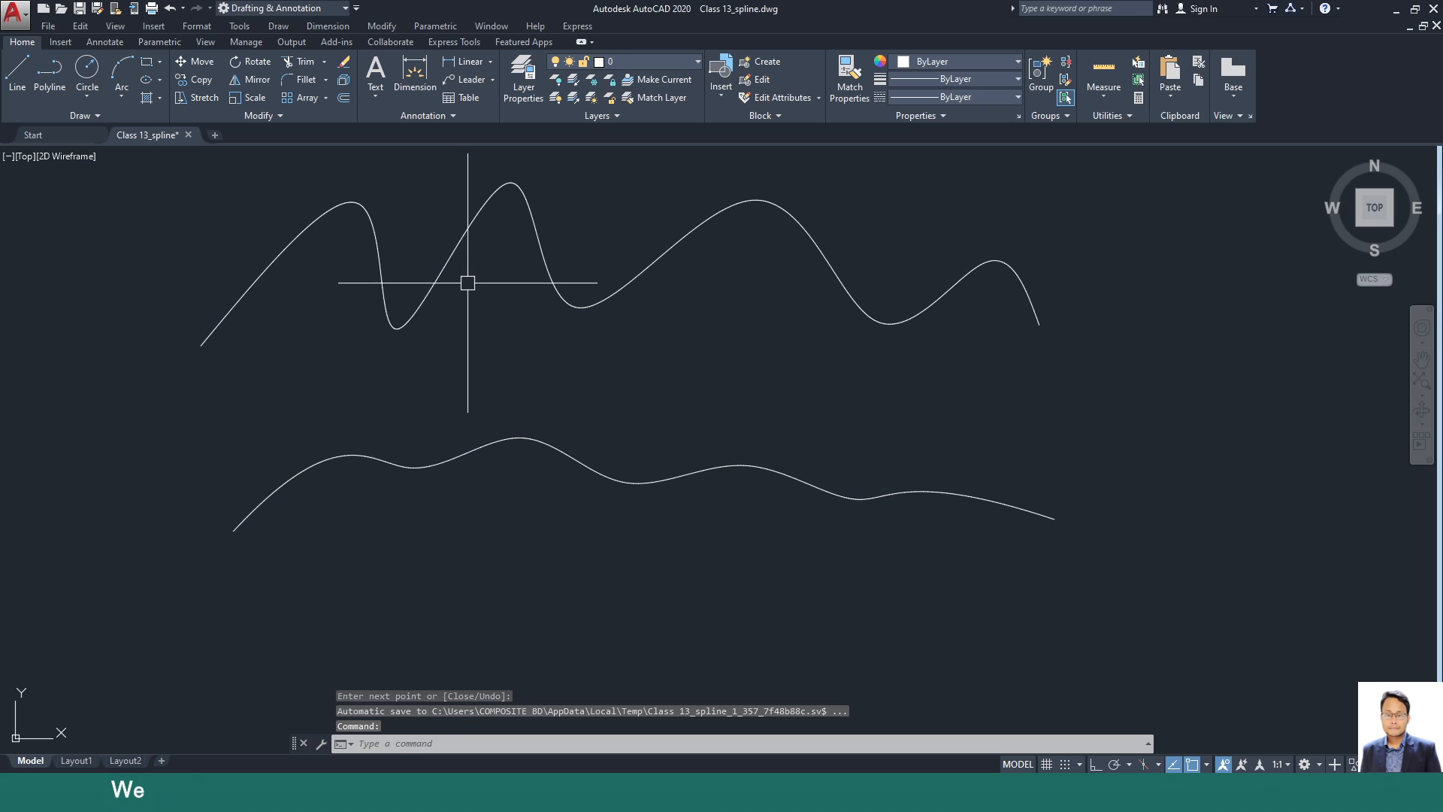
Select both splines to compare the fit points of the upper one with the control vertices of the lower one.
{"action": "middle_click_drag", "start_coordinate": [466, 283], "coordinate": [475, 348]}
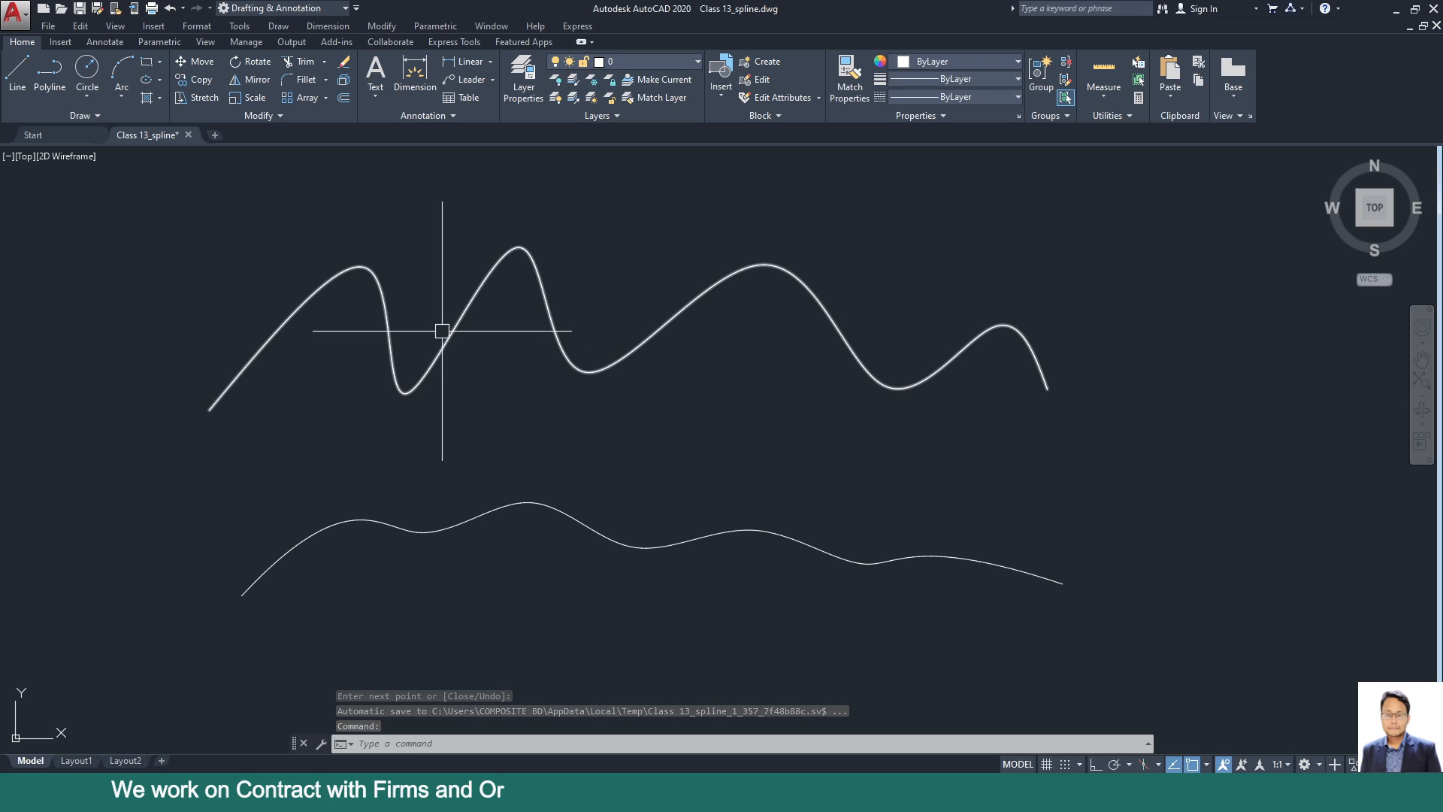
{"action": "left_click", "coordinate": [453, 332]}
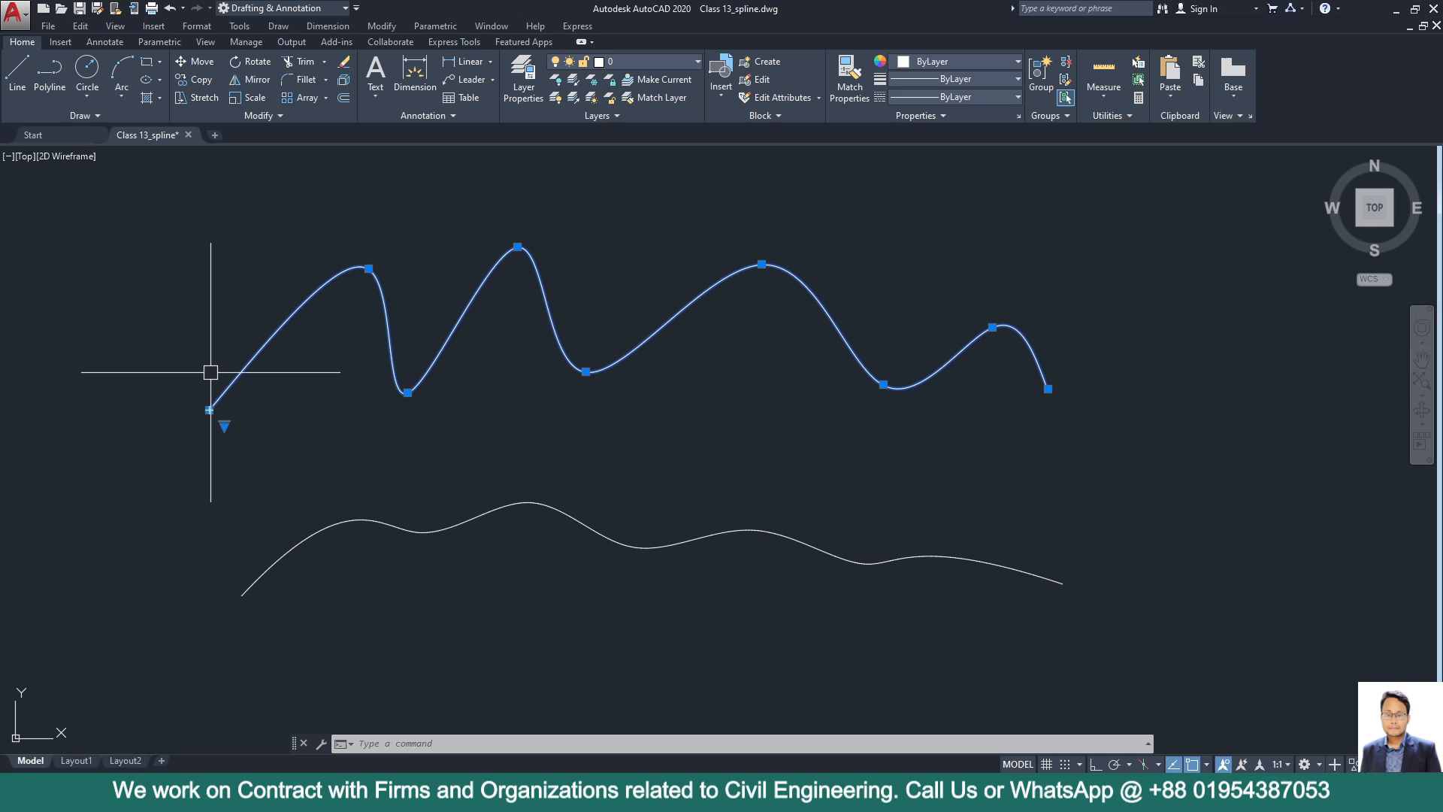
{"action": "left_click", "coordinate": [360, 517]}
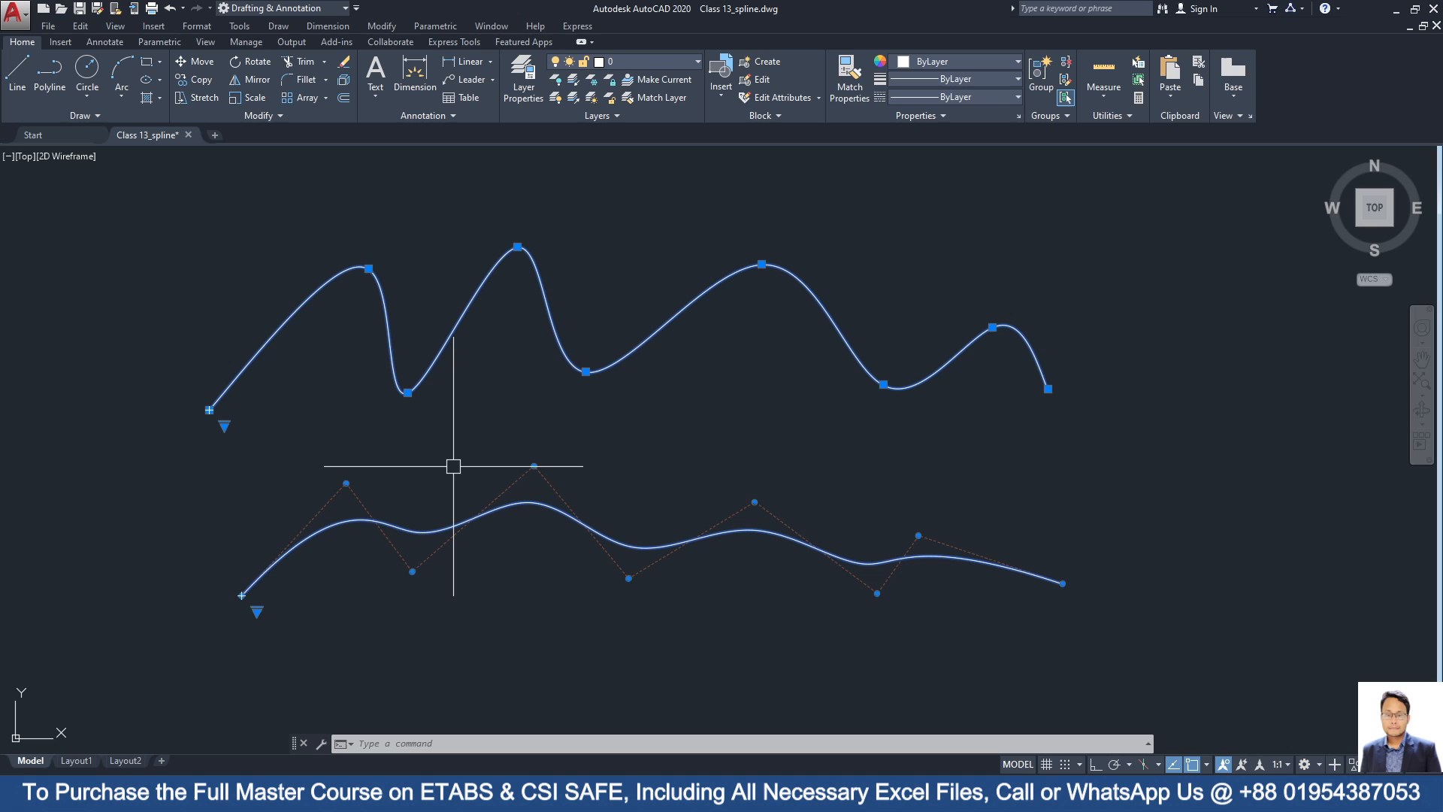
{"action": "key", "text": "Escape"}
Examine the grip editing options of a fit point on the upper spline and of a control vertex on the lower spline.
{"action": "left_click", "coordinate": [386, 305]}
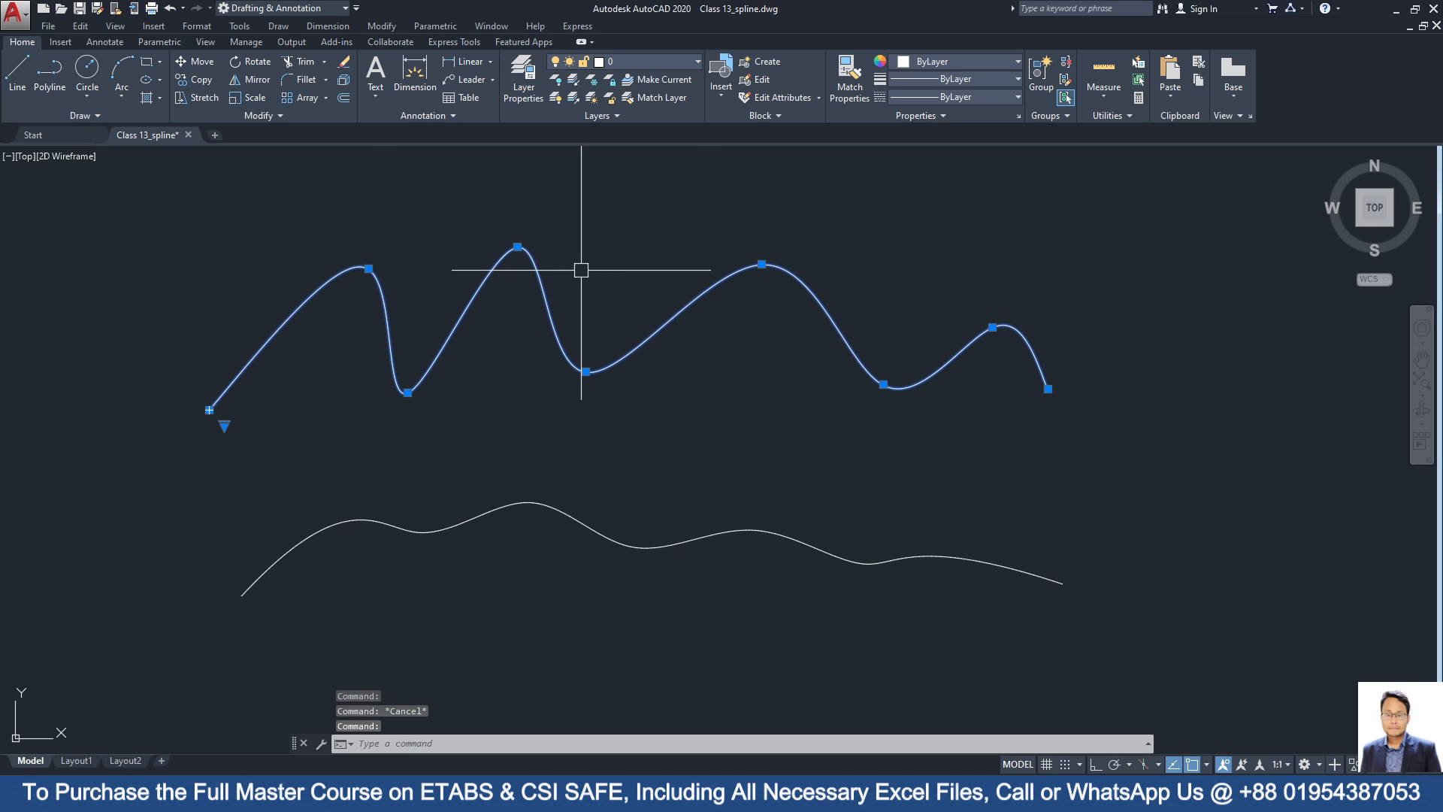
{"action": "middle_click_drag", "start_coordinate": [695, 400], "coordinate": [760, 467]}
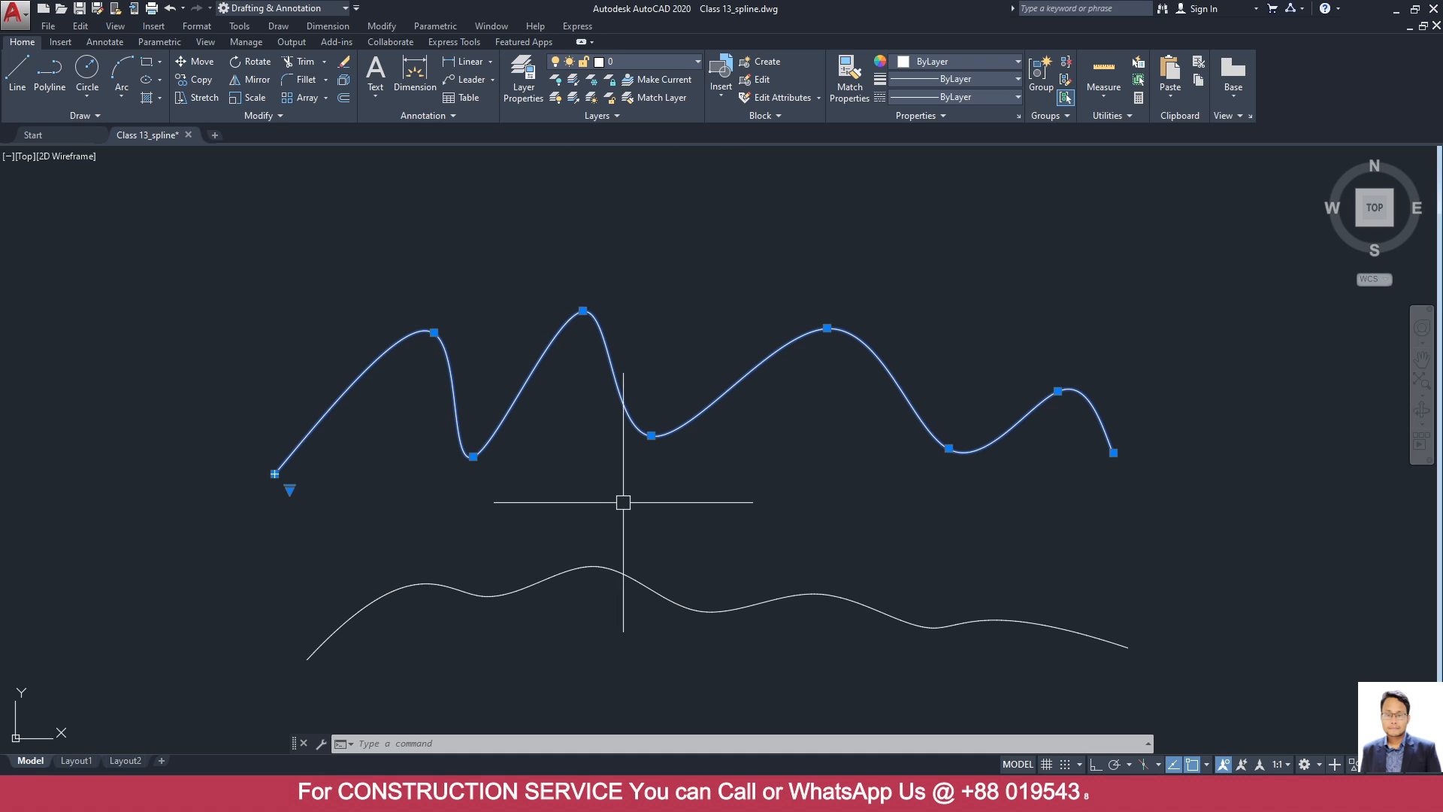
{"action": "mouse_move", "coordinate": [434, 333]}
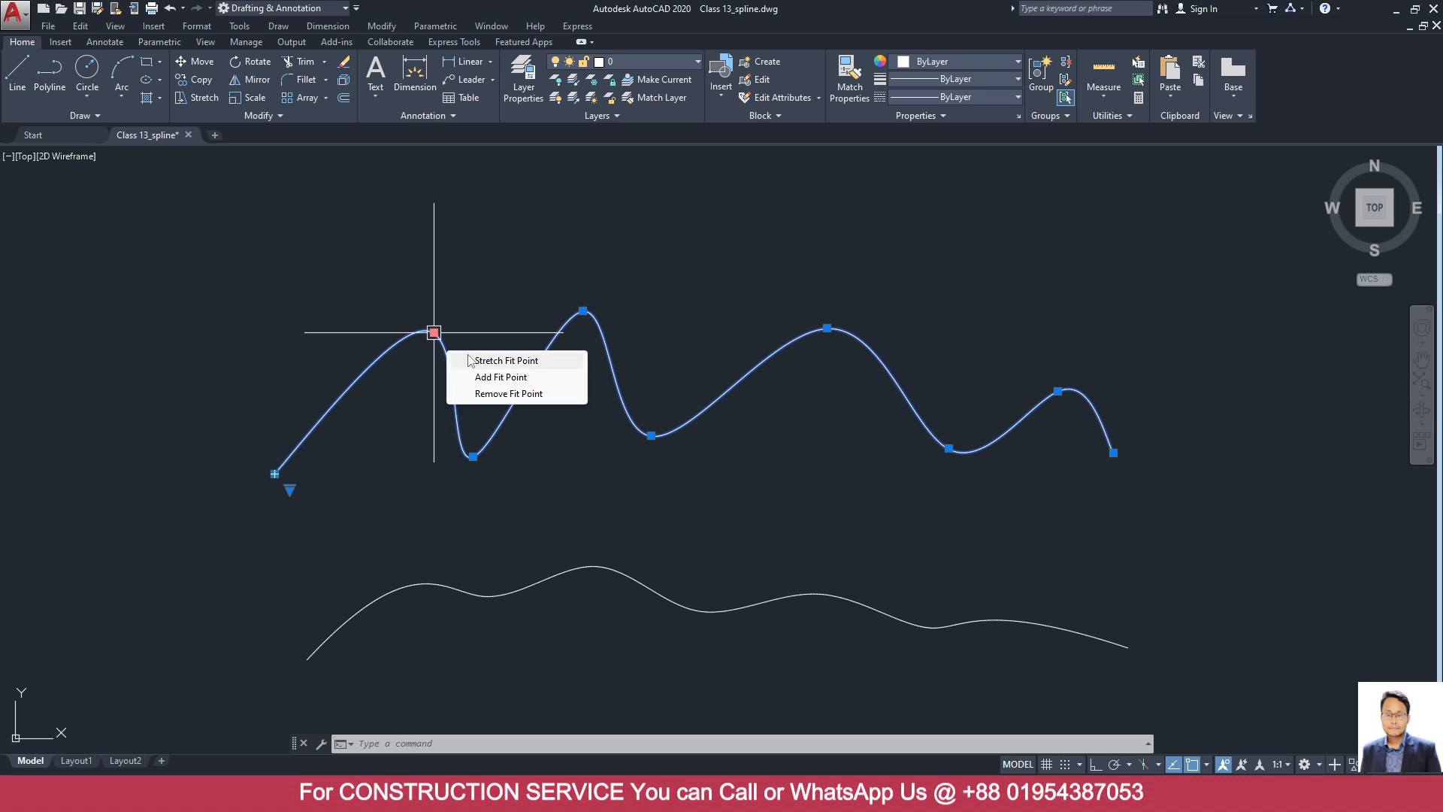
{"action": "key", "text": "Escape"}
{"action": "left_click", "coordinate": [555, 580]}
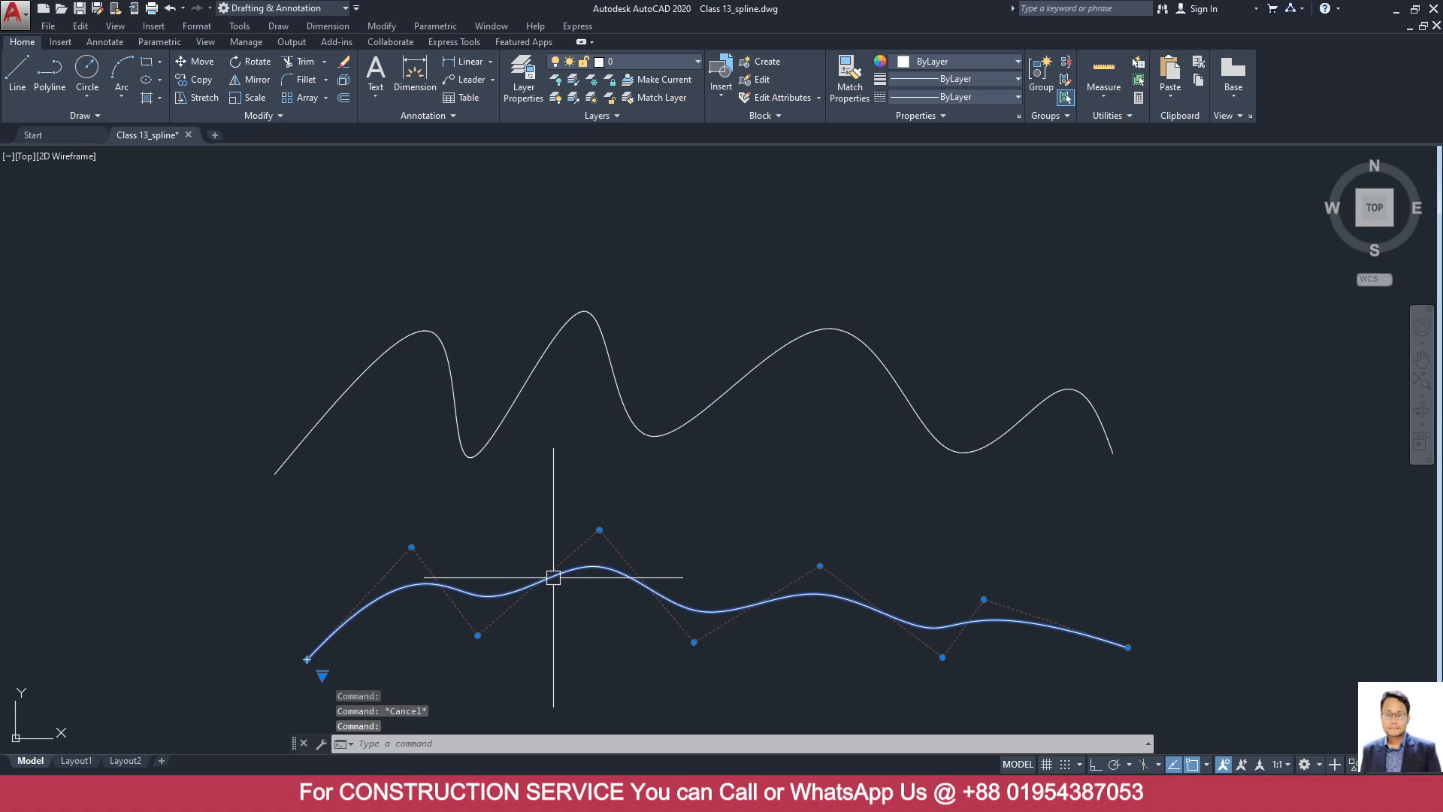
{"action": "middle_click_drag", "start_coordinate": [684, 598], "coordinate": [645, 382]}
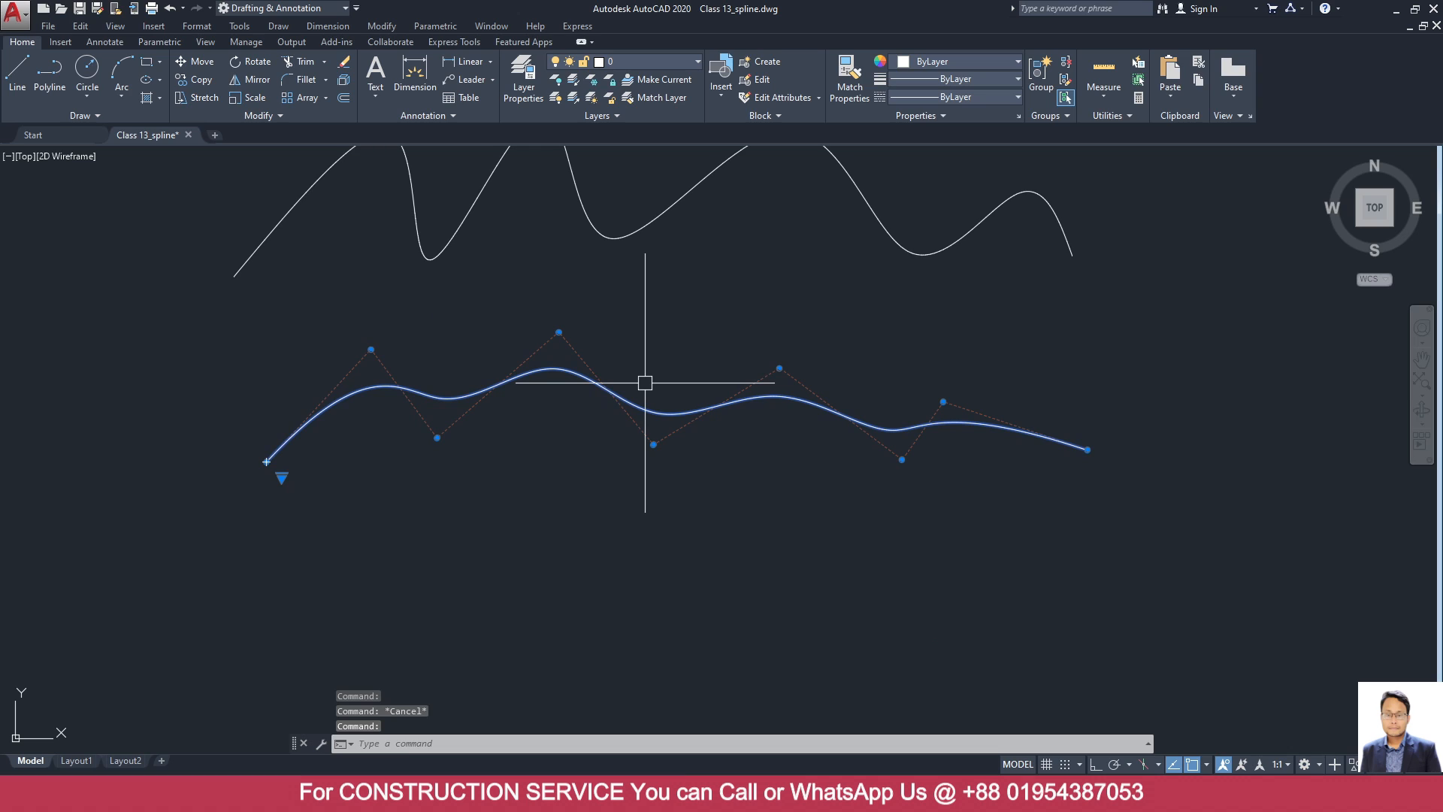
{"action": "mouse_move", "coordinate": [558, 331]}
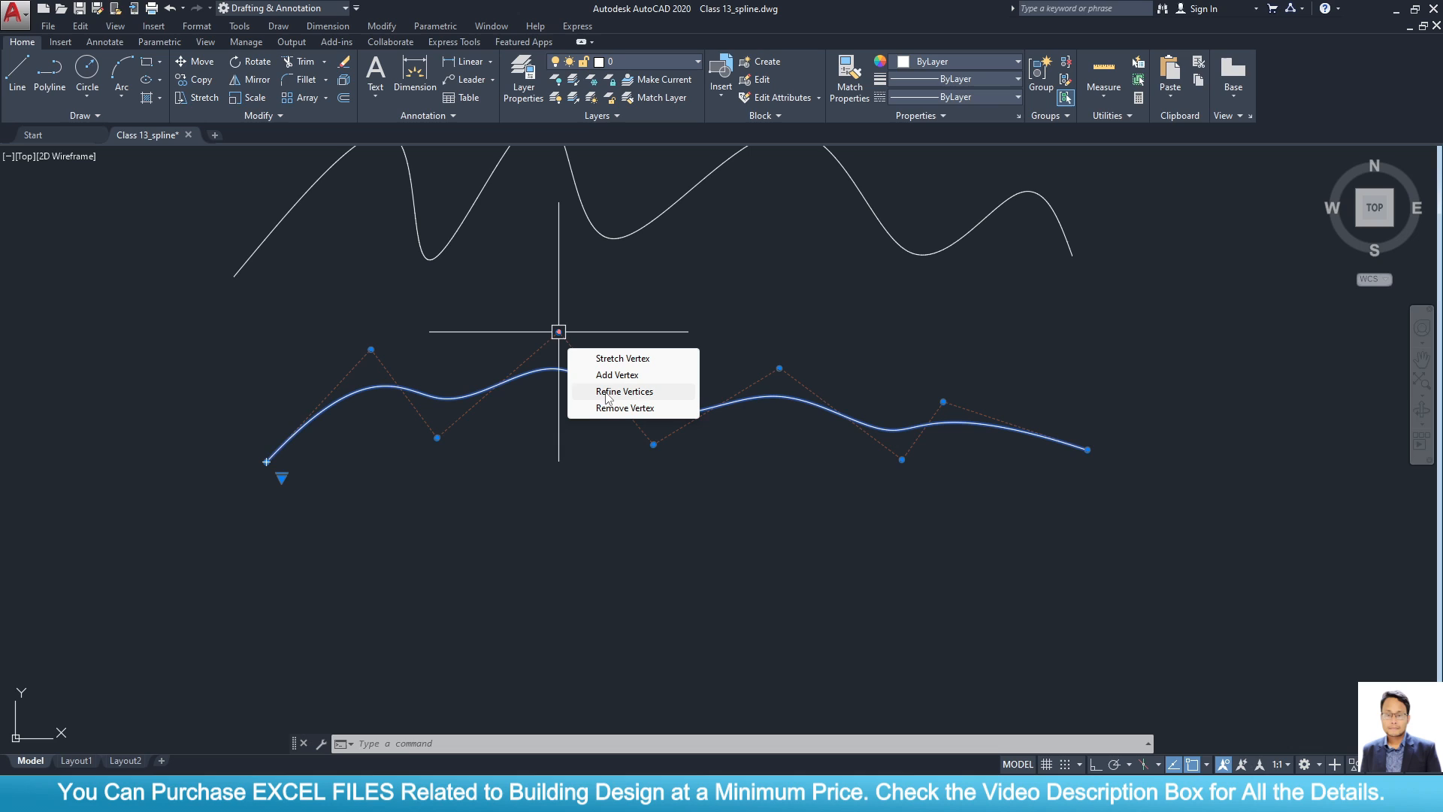
{"action": "middle_click_drag", "start_coordinate": [531, 283], "coordinate": [532, 380]}
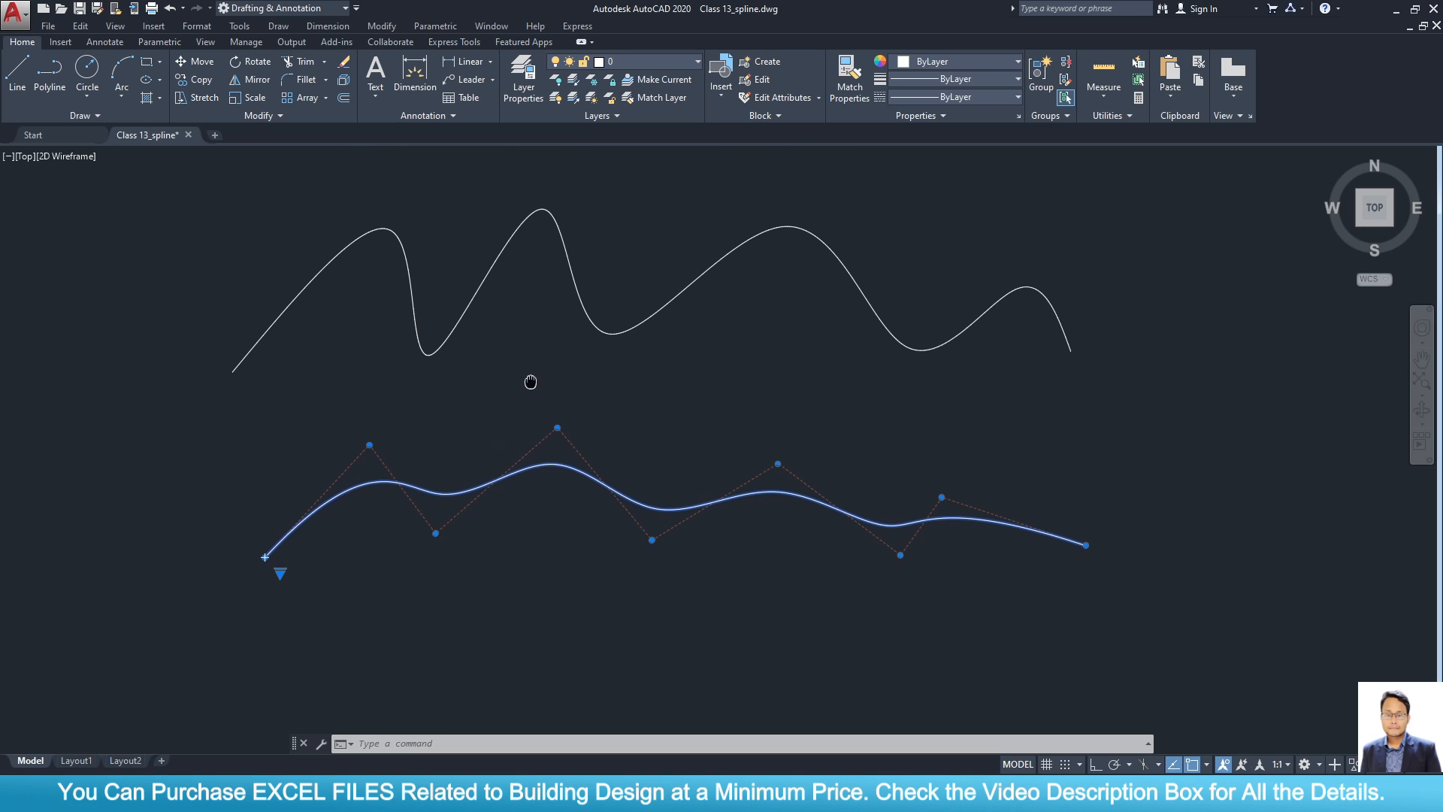
{"action": "key", "text": "Escape"}
Compare the editing options at the upper spline's second crest with those at the lower spline's second peak vertex.
{"action": "left_click", "coordinate": [488, 263]}
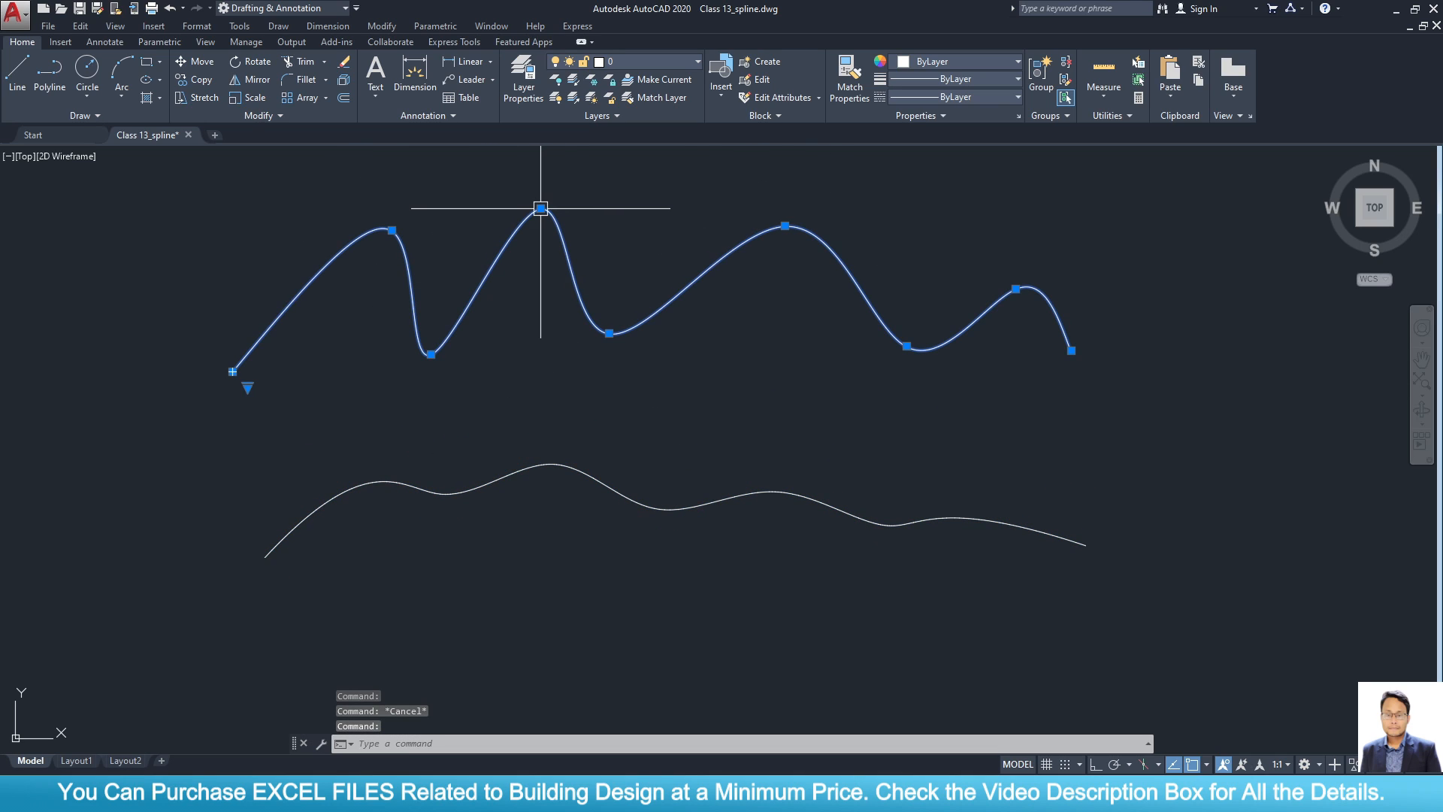
{"action": "mouse_move", "coordinate": [541, 209]}
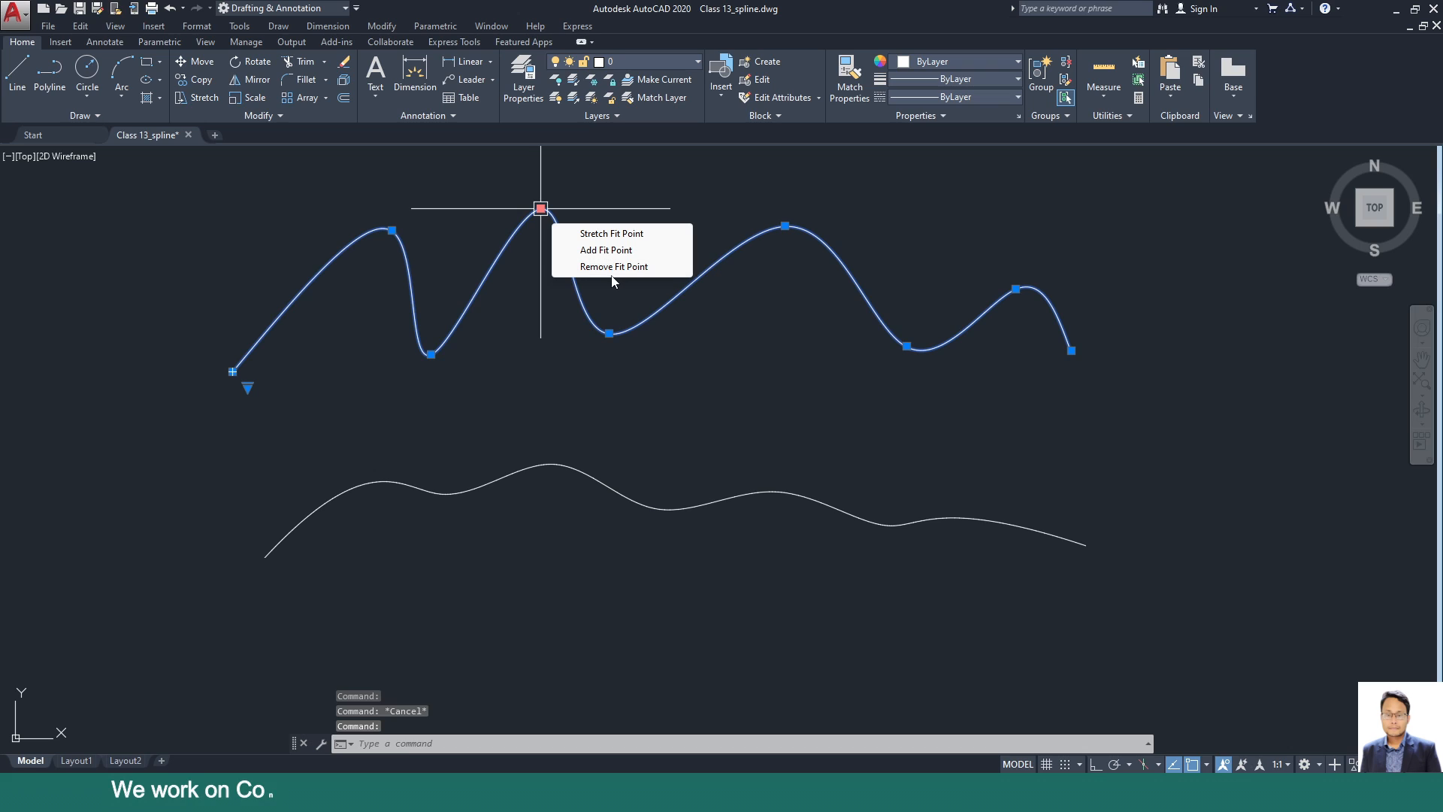
{"action": "key", "text": "Escape"}
{"action": "left_click", "coordinate": [554, 461]}
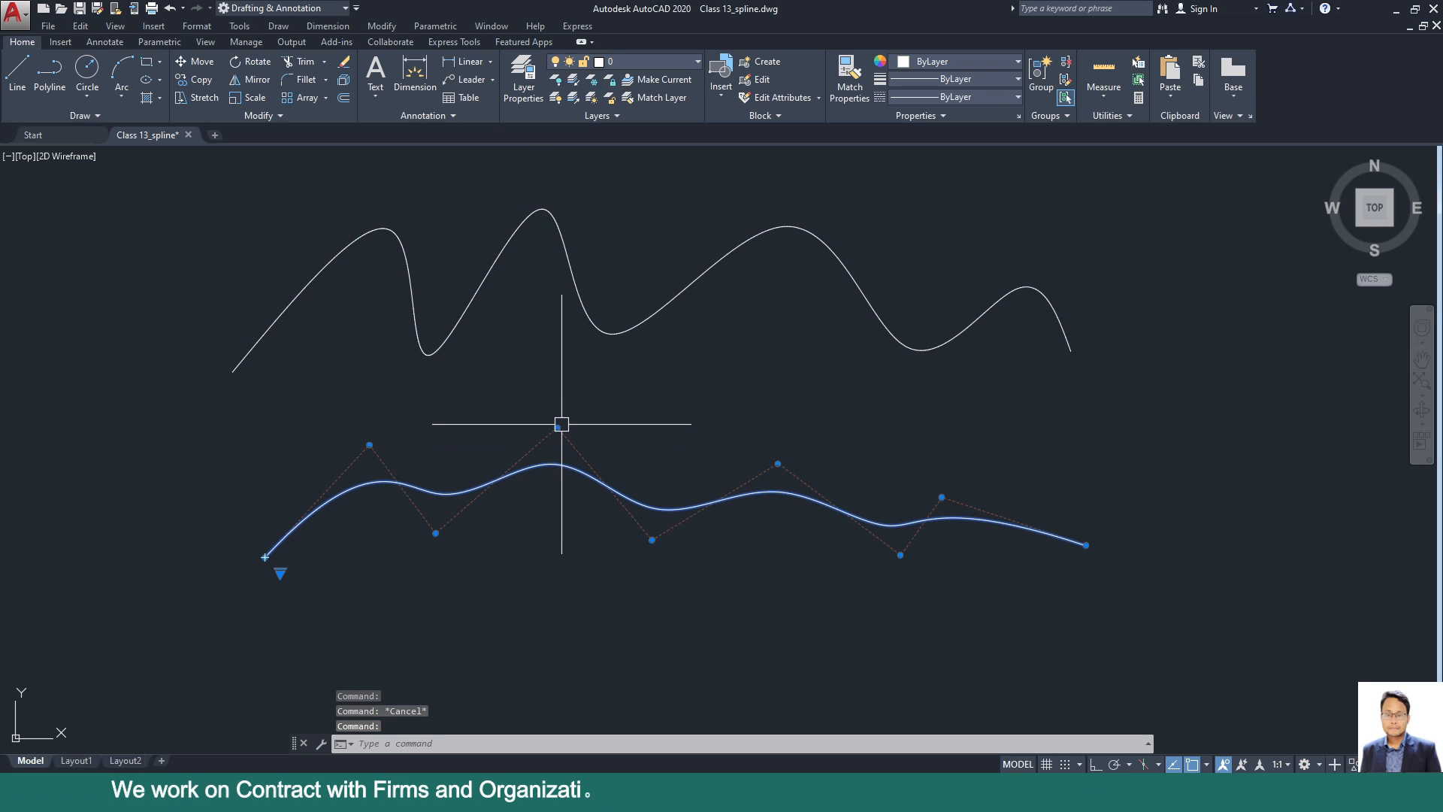
{"action": "mouse_move", "coordinate": [557, 427]}
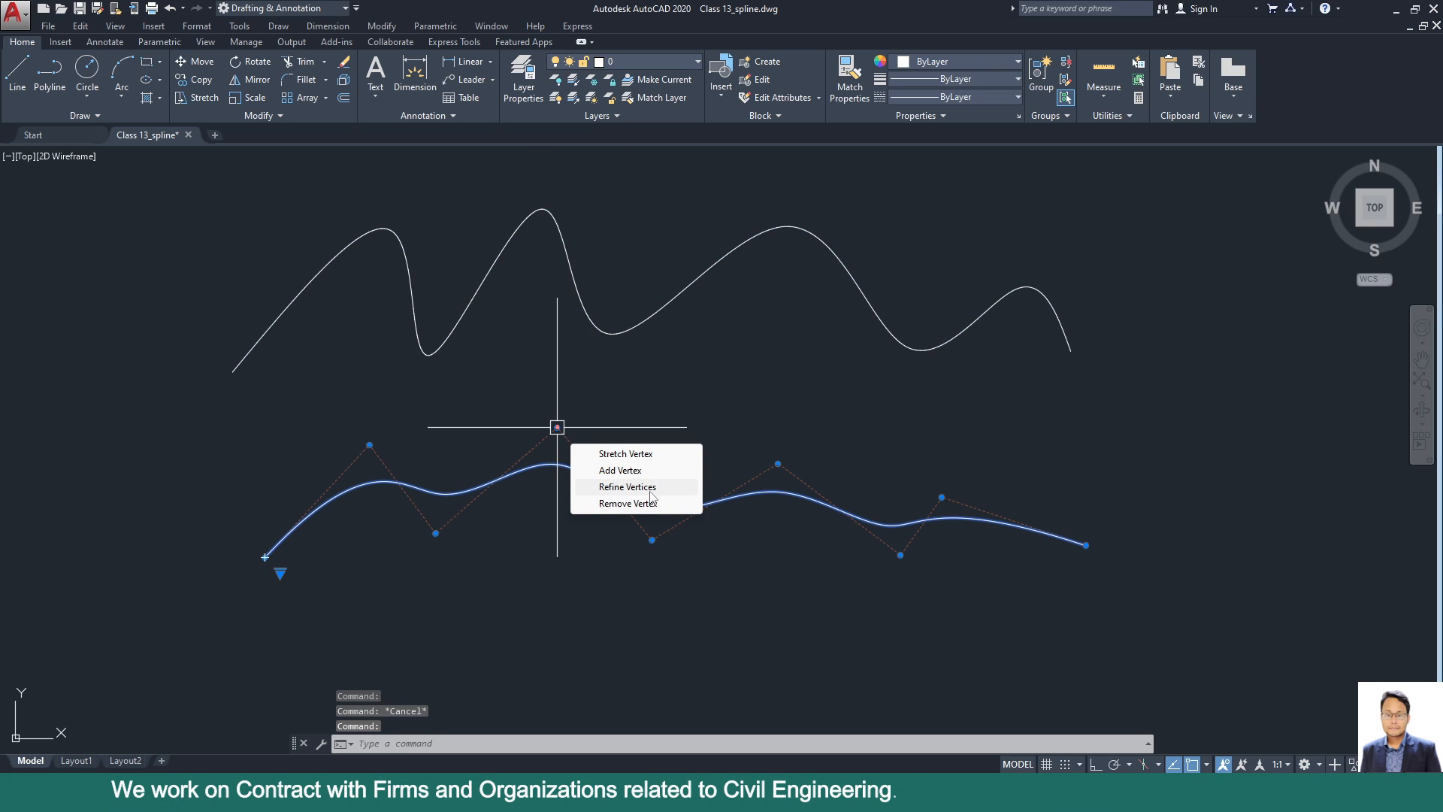
{"action": "key", "text": "Escape"}
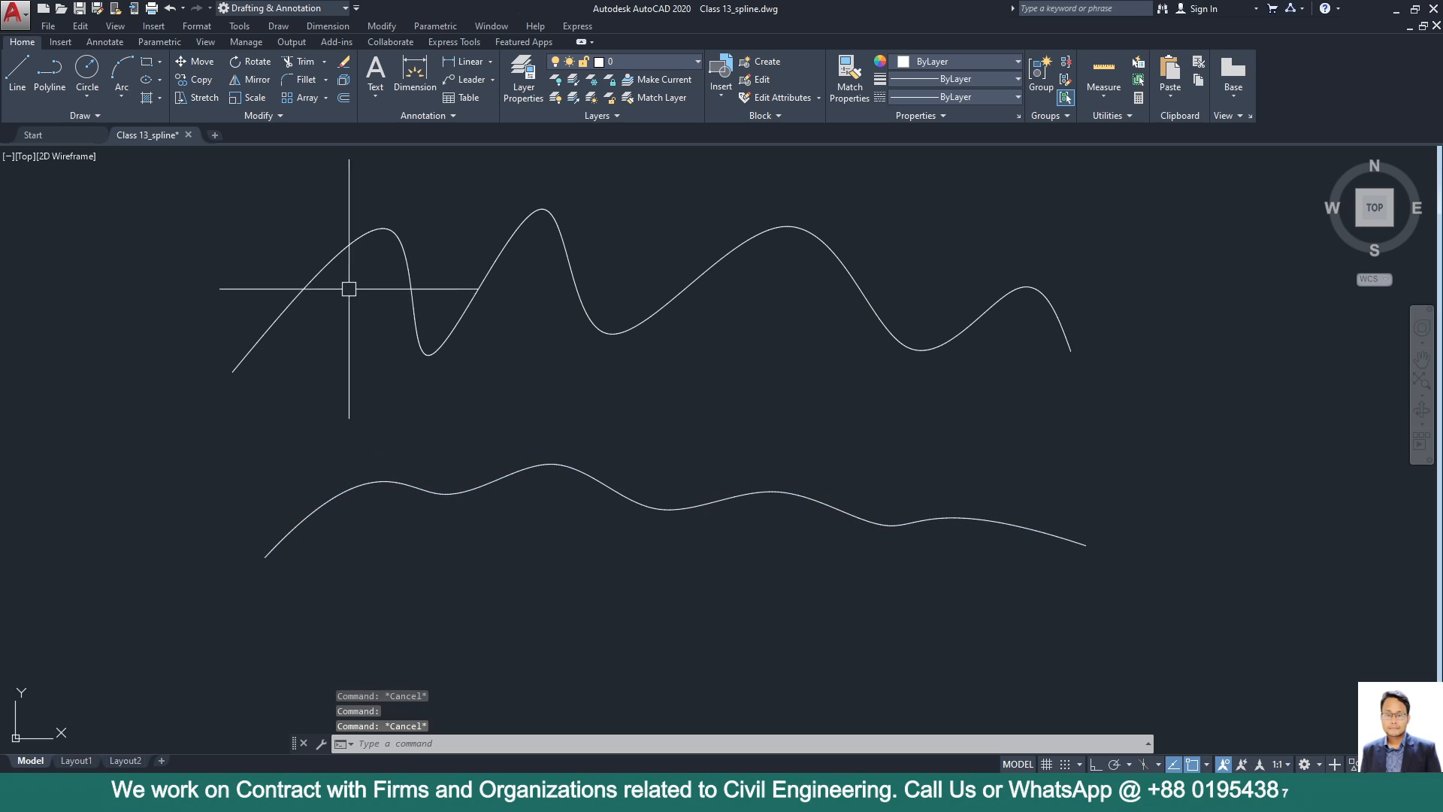
Stretch the fit point at the upper spline's second crest up and sideways, and stretch it again down below the neighbouring crests.
{"action": "left_click", "coordinate": [372, 231]}
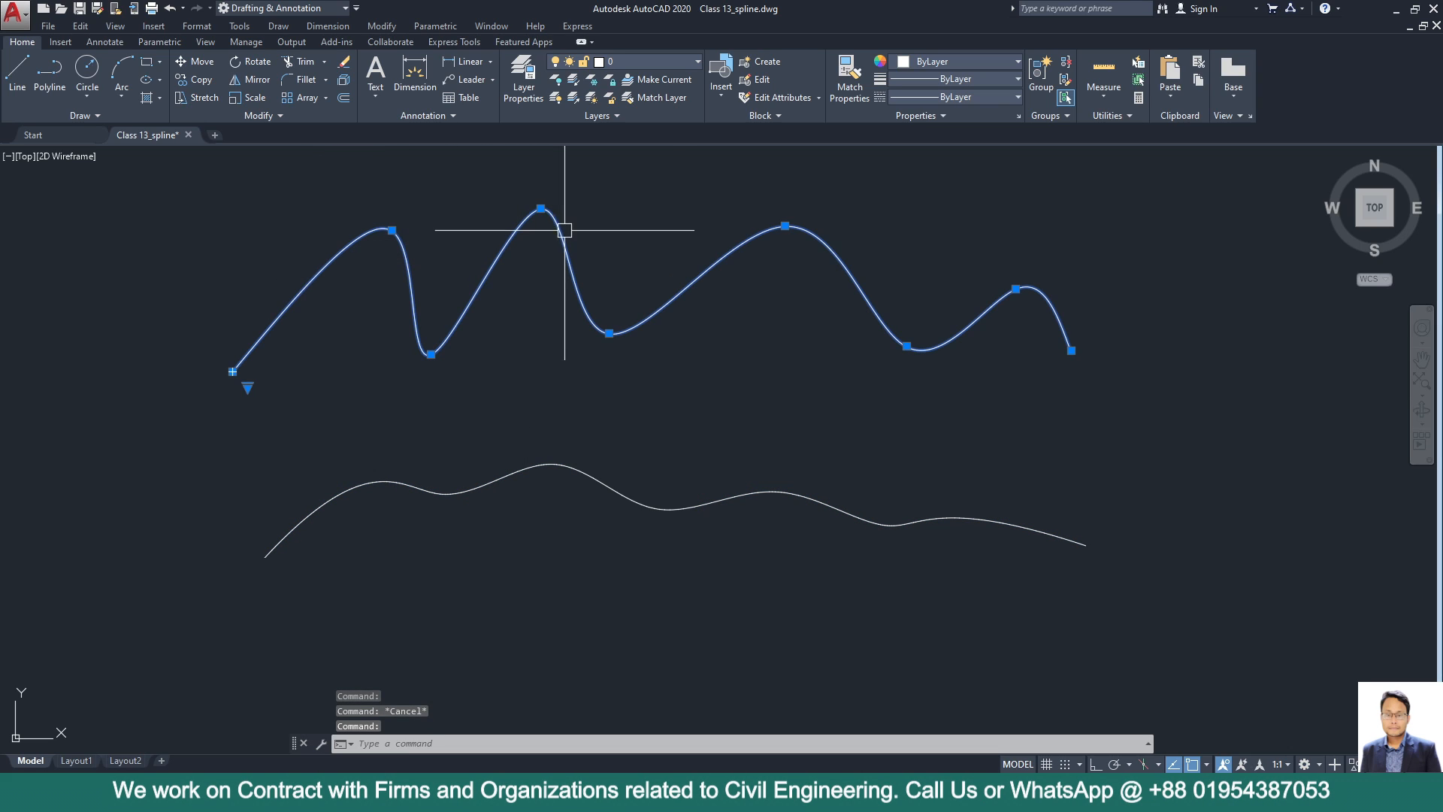
{"action": "mouse_move", "coordinate": [540, 209]}
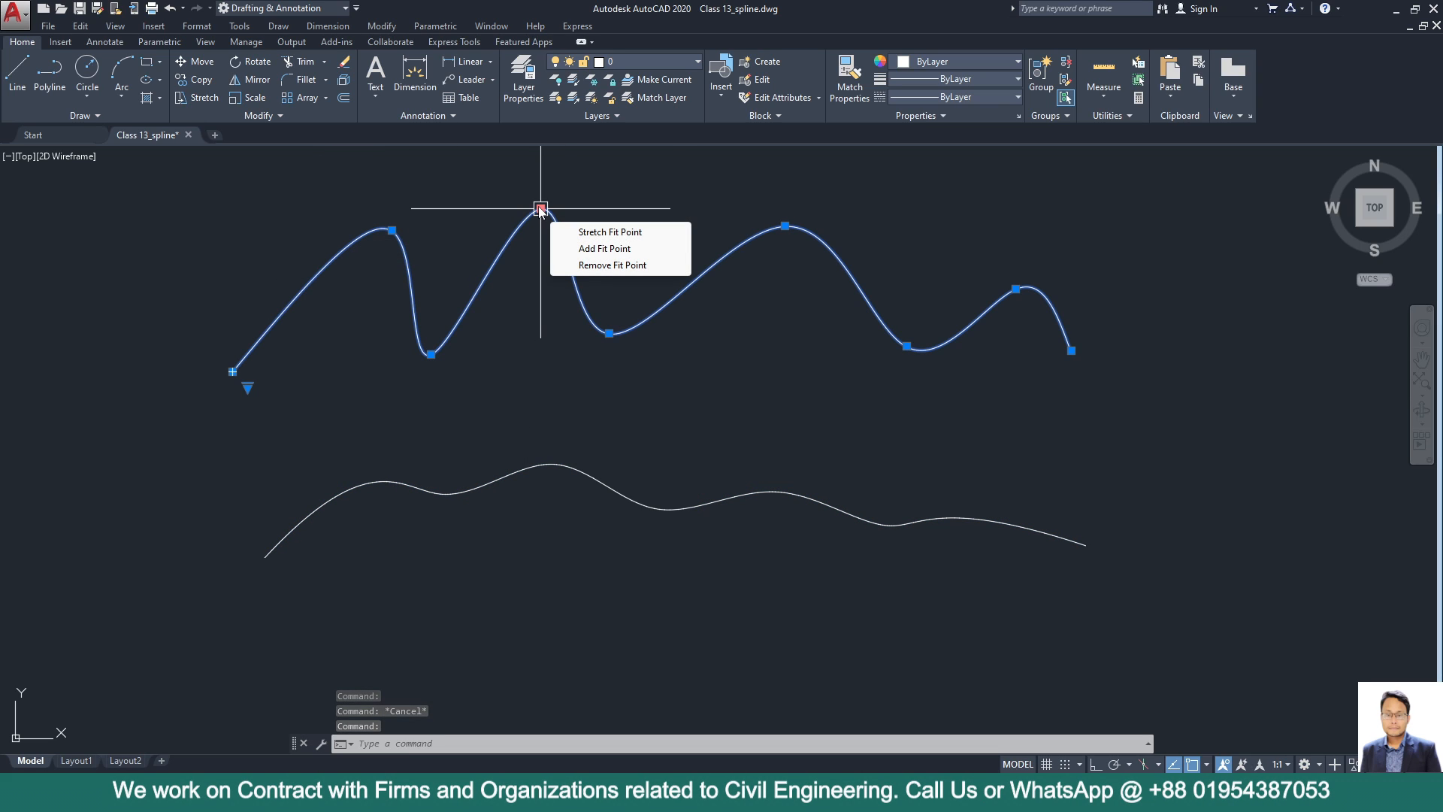
{"action": "left_click", "coordinate": [612, 233]}
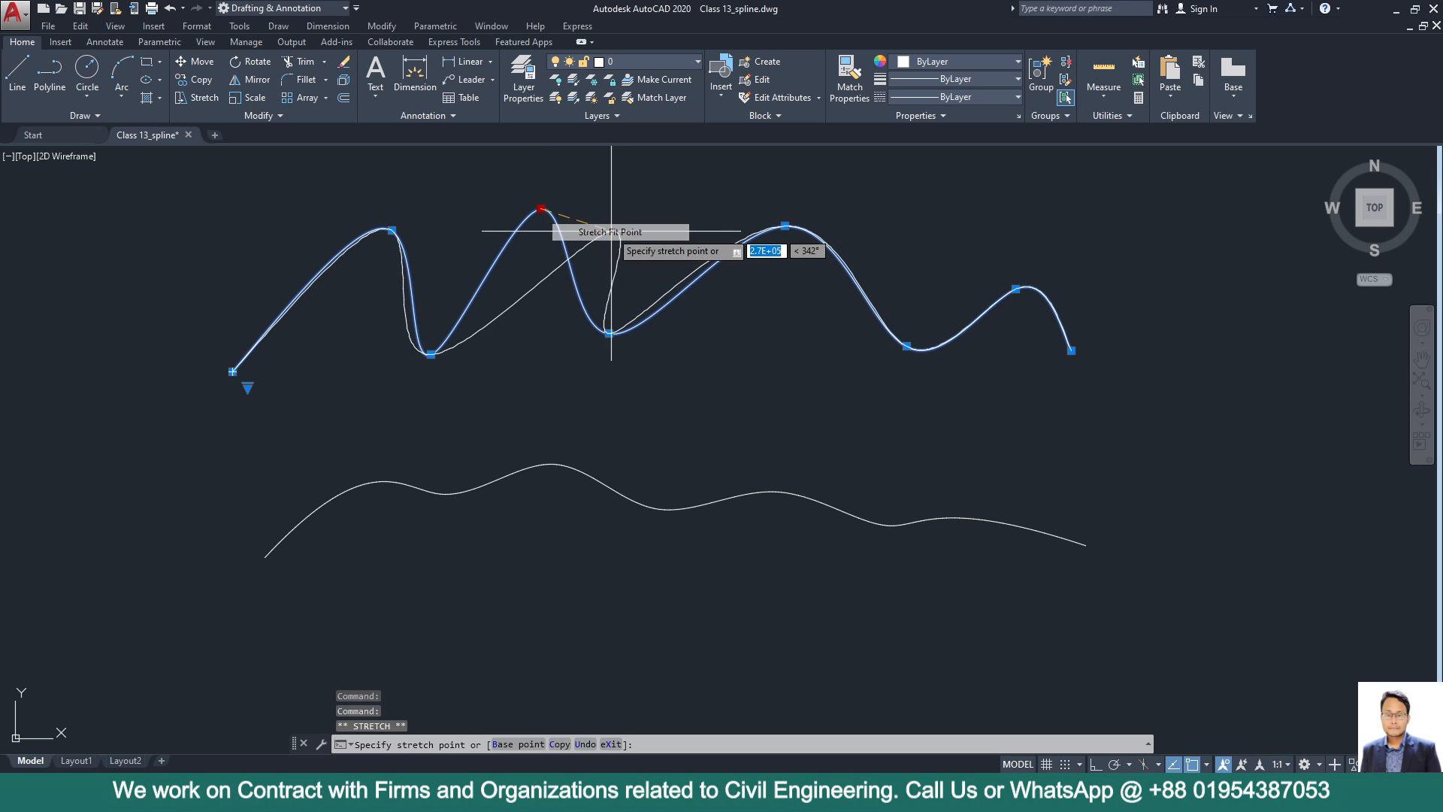
{"action": "left_click", "coordinate": [586, 184]}
{"action": "middle_click_drag", "start_coordinate": [662, 358], "coordinate": [613, 442]}
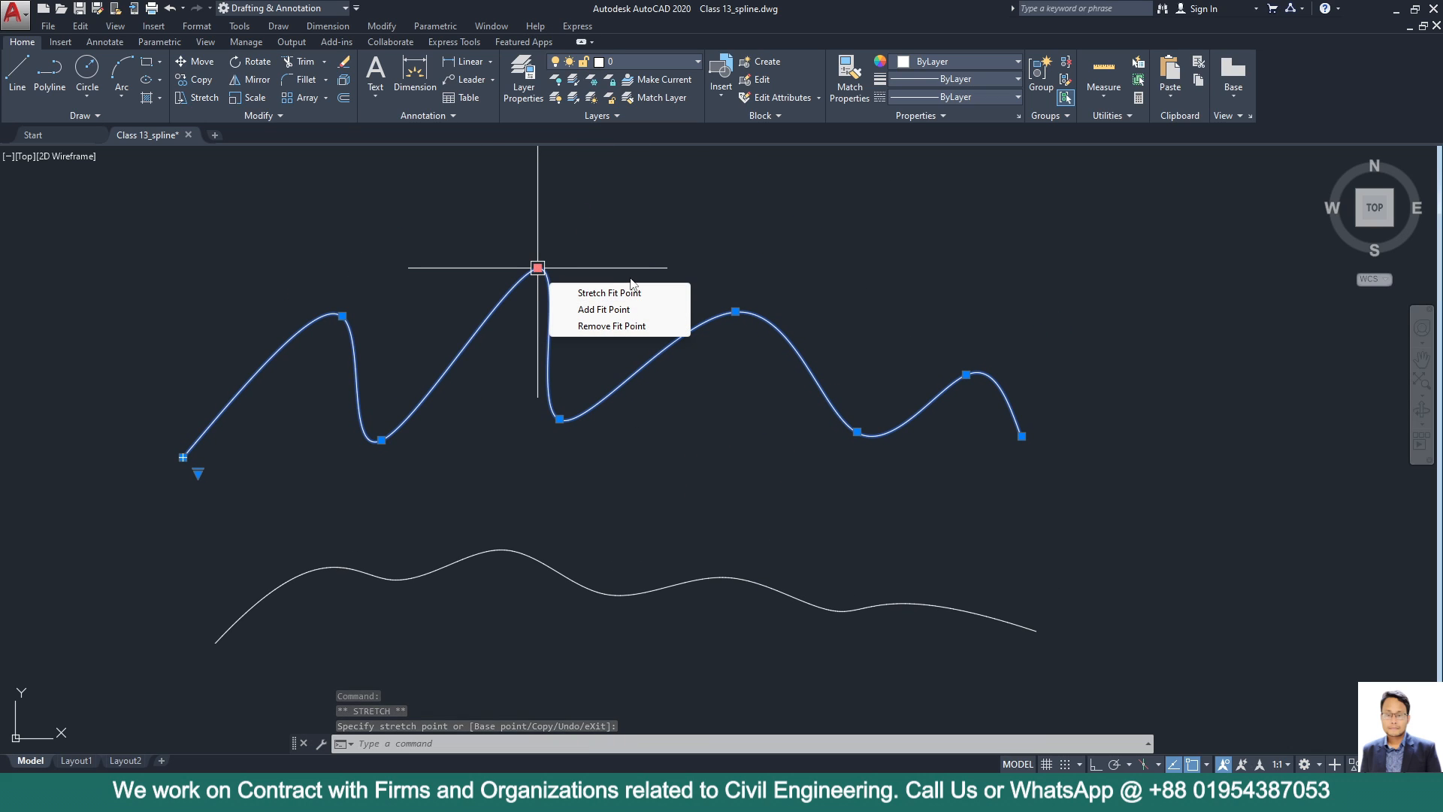
{"action": "left_click", "coordinate": [538, 268]}
{"action": "left_click", "coordinate": [522, 346]}
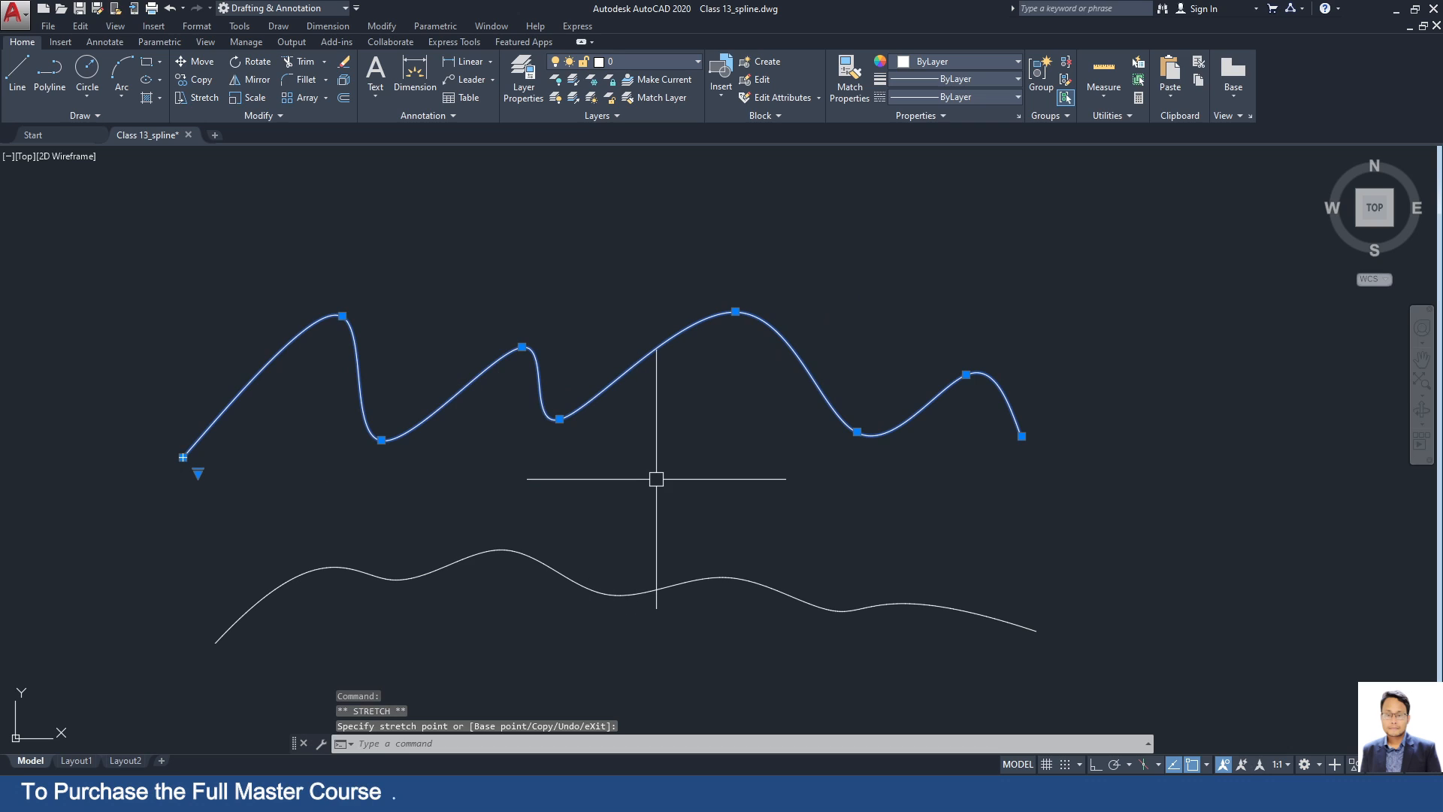
{"action": "key", "text": "Escape"}
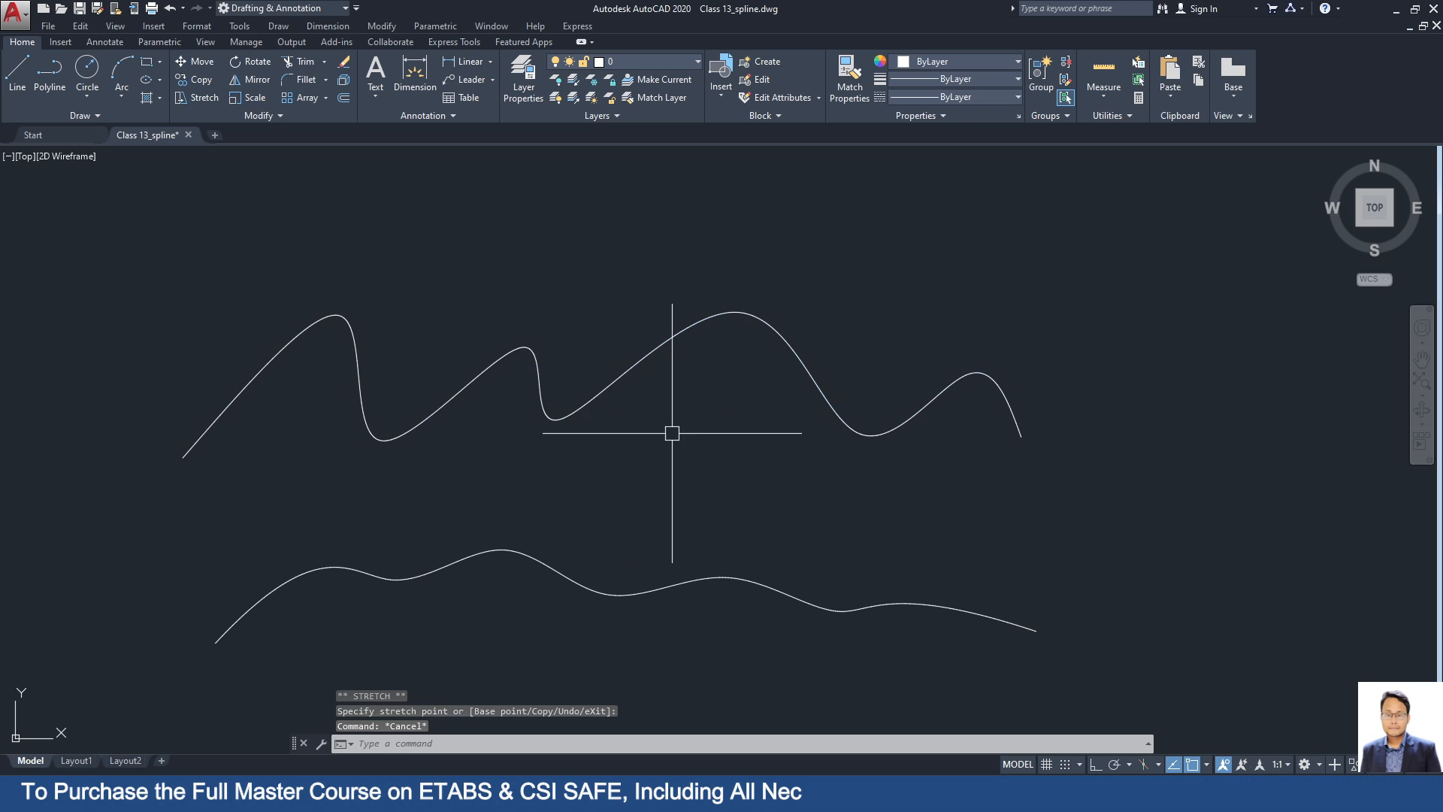
Add a fit point to the upper spline after its second valley, on the rise towards the third crest.
{"action": "left_click", "coordinate": [673, 335]}
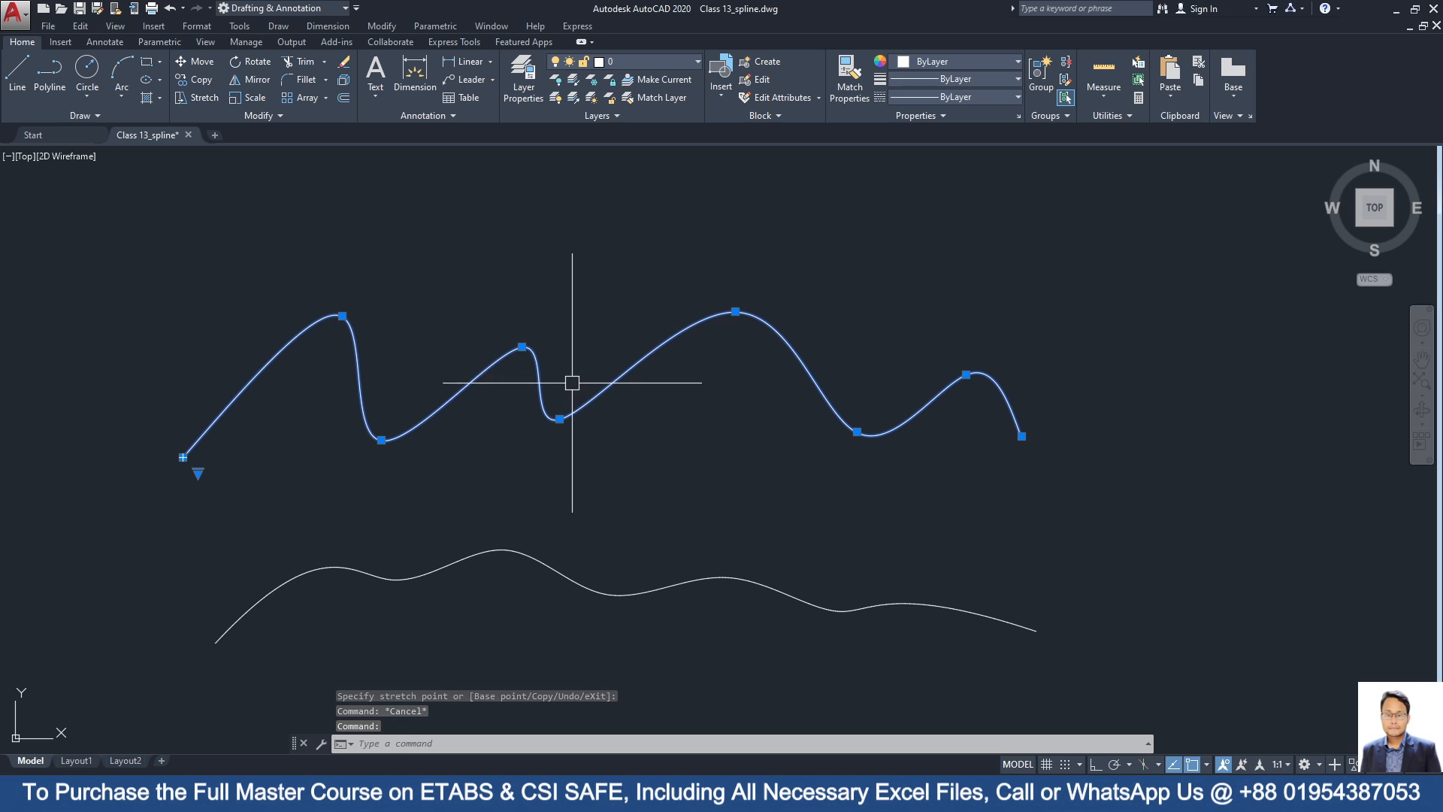
{"action": "mouse_move", "coordinate": [559, 419]}
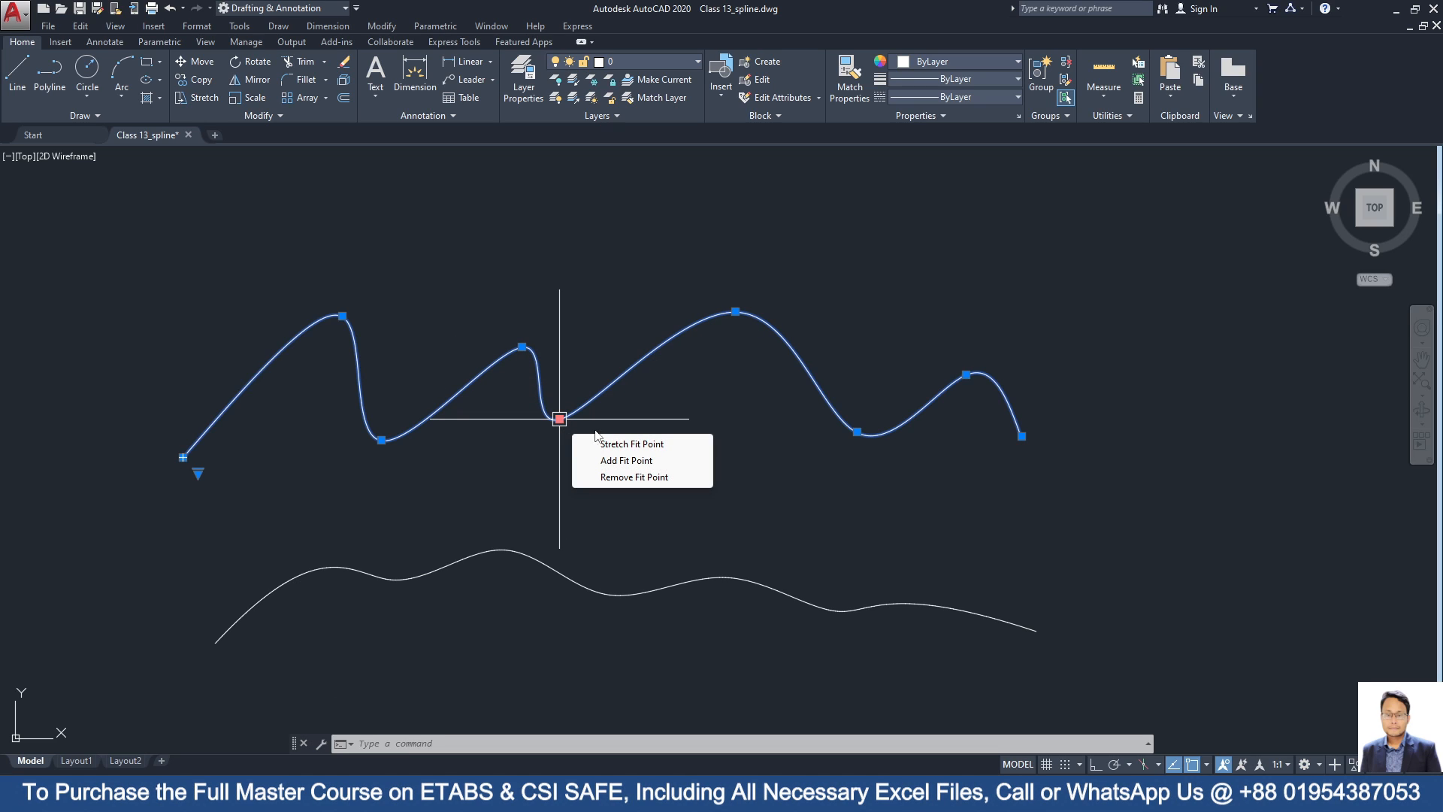
{"action": "left_click", "coordinate": [625, 461]}
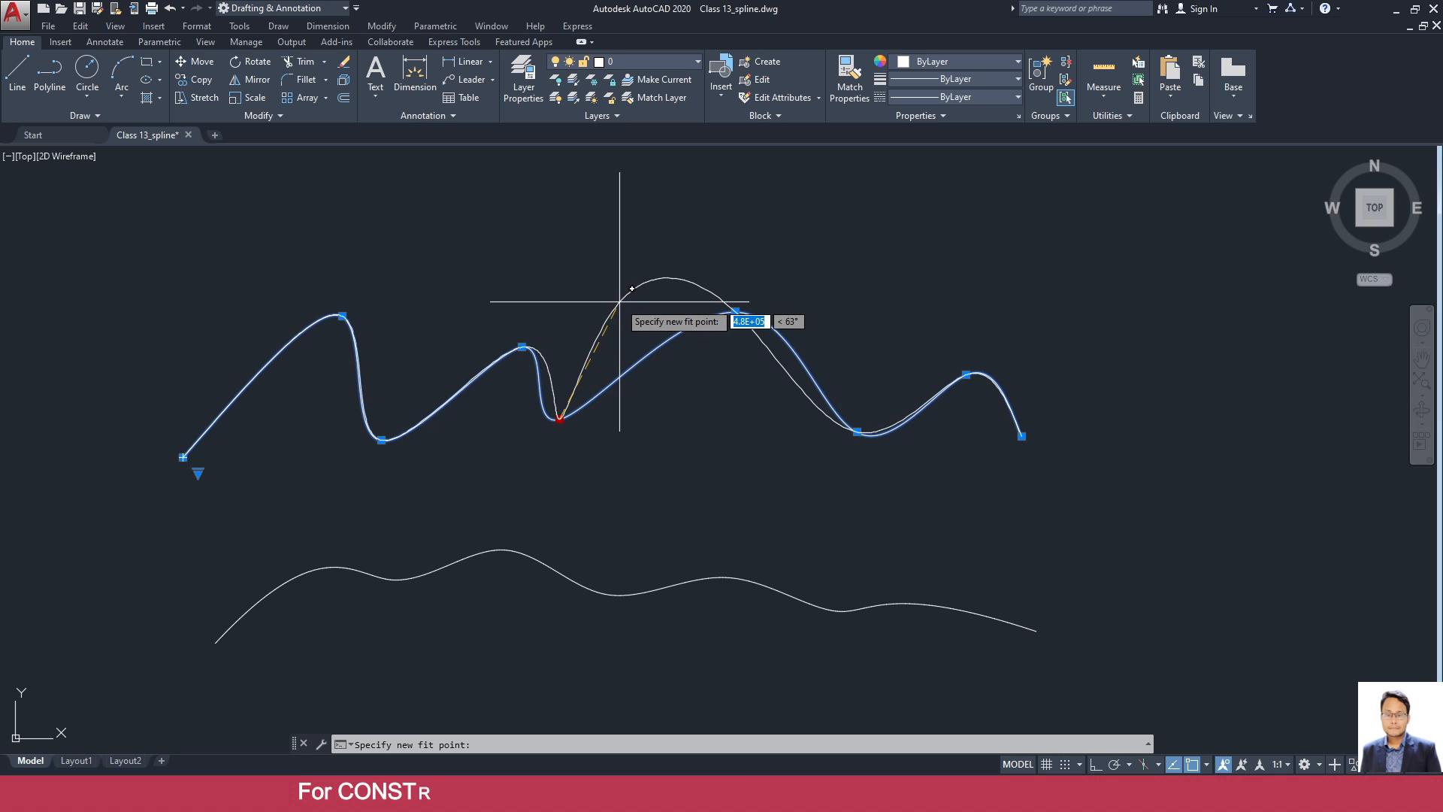
{"action": "left_click", "coordinate": [643, 313]}
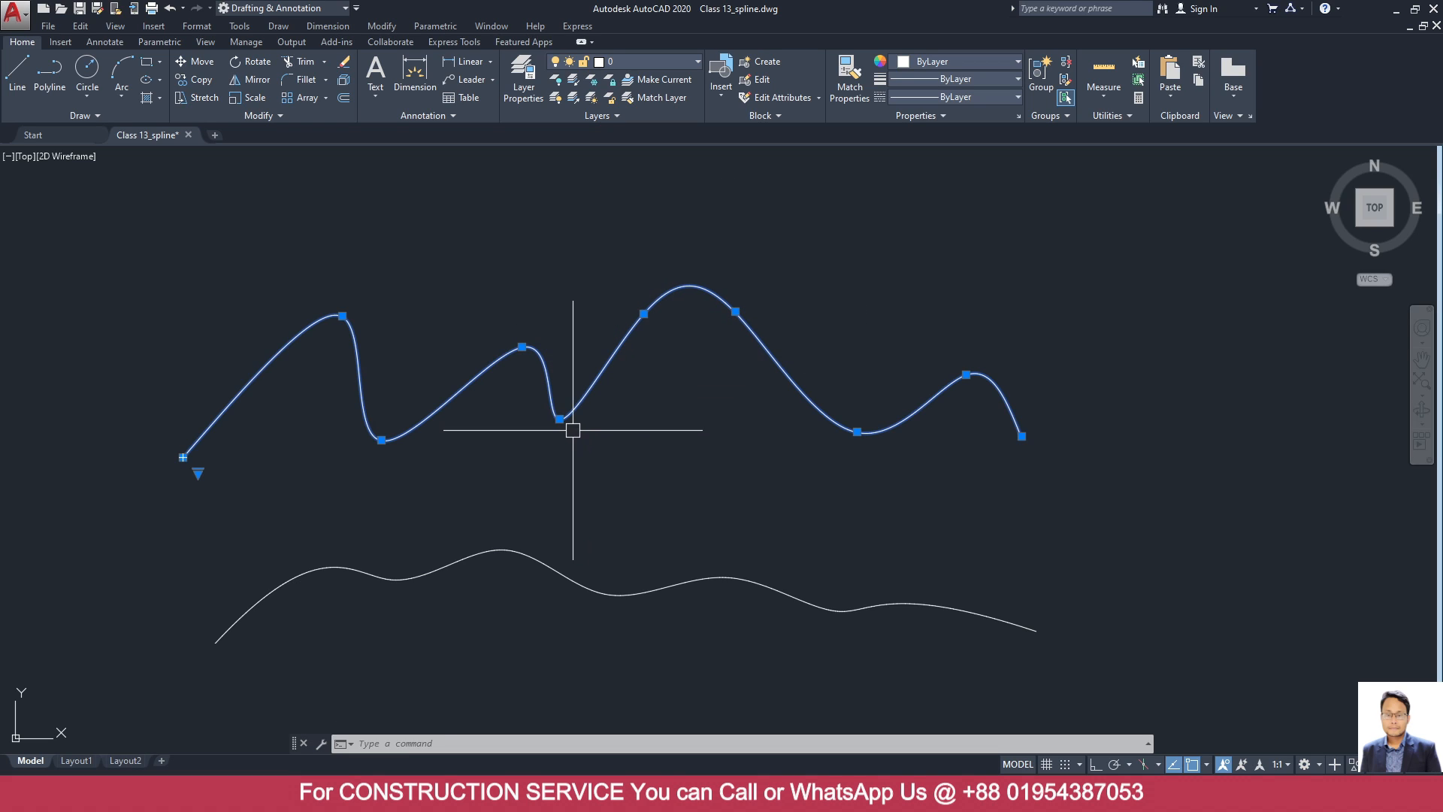
{"action": "mouse_move", "coordinate": [559, 420]}
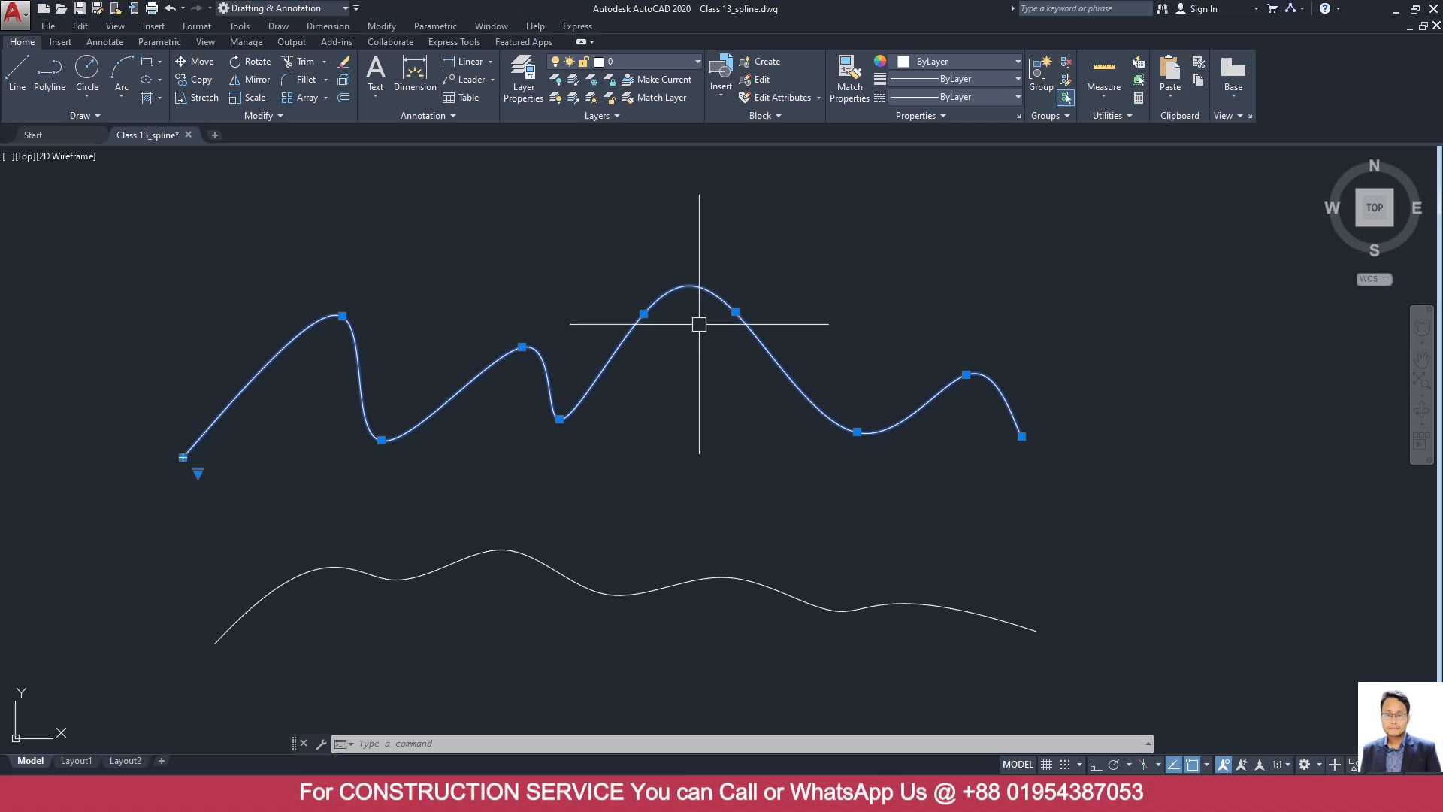
{"action": "left_click", "coordinate": [648, 311]}
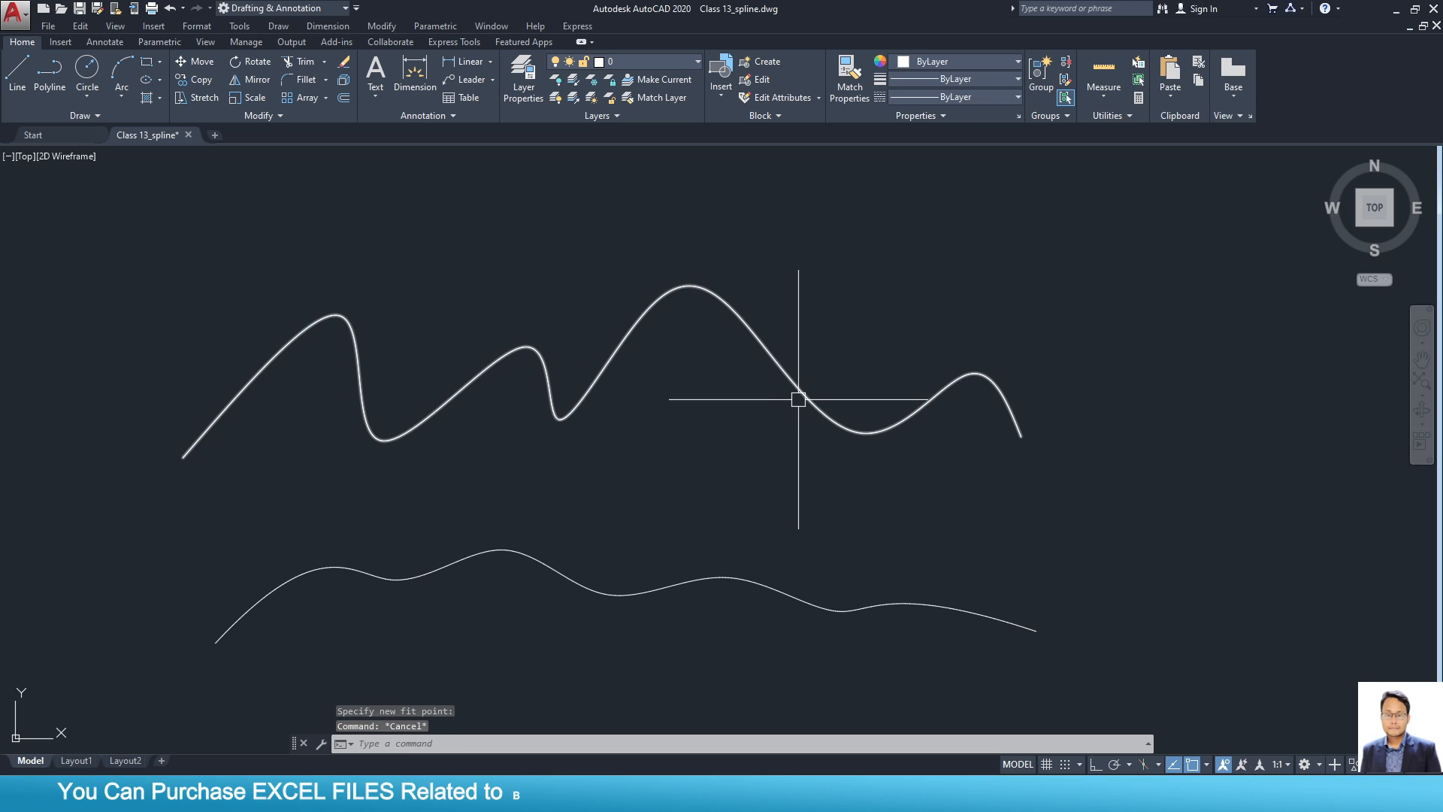
{"action": "key", "text": "Escape"}
Add another fit point to the upper spline beyond the third crest's fit point, above the valley that follows.
{"action": "mouse_move", "coordinate": [735, 311]}
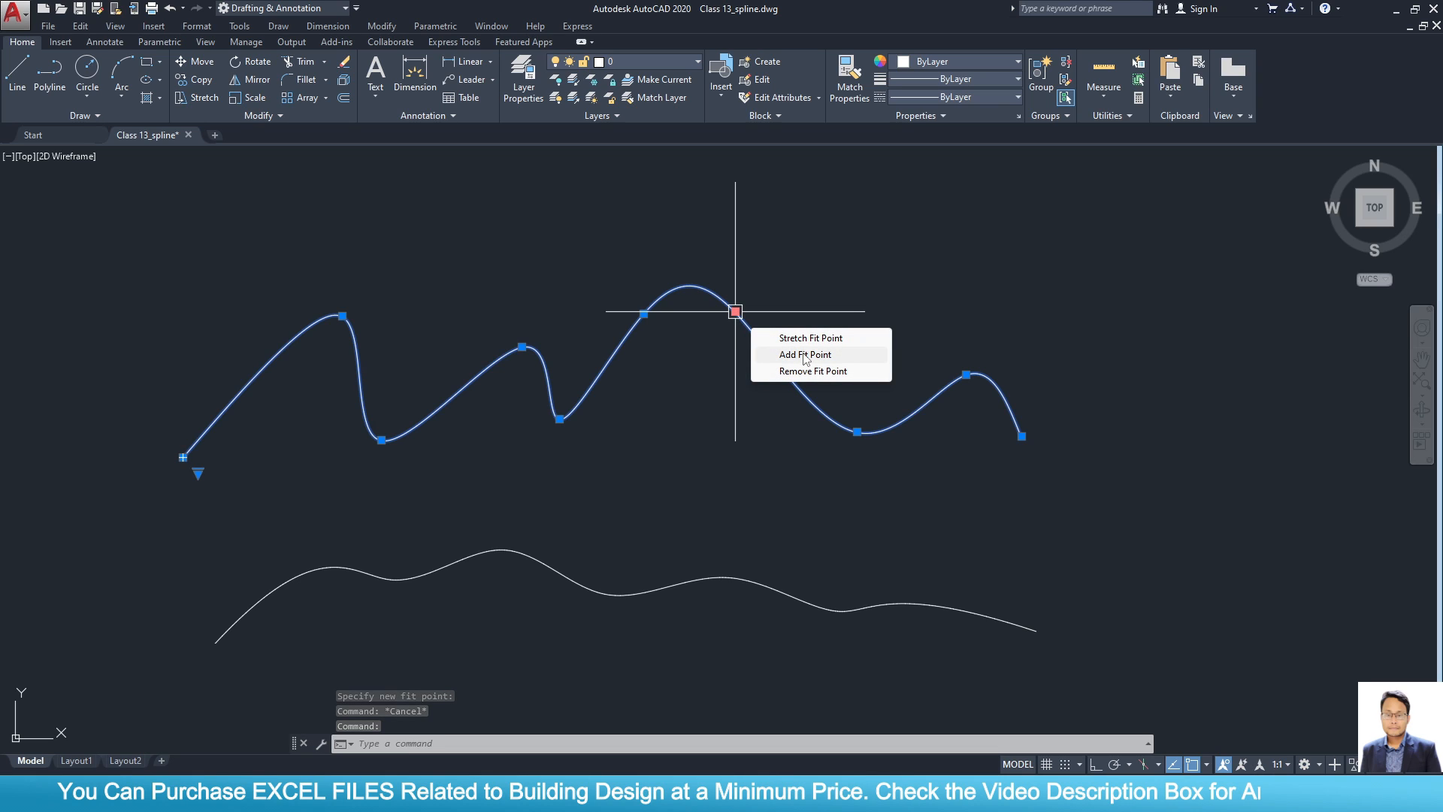
{"action": "key", "text": "Escape"}
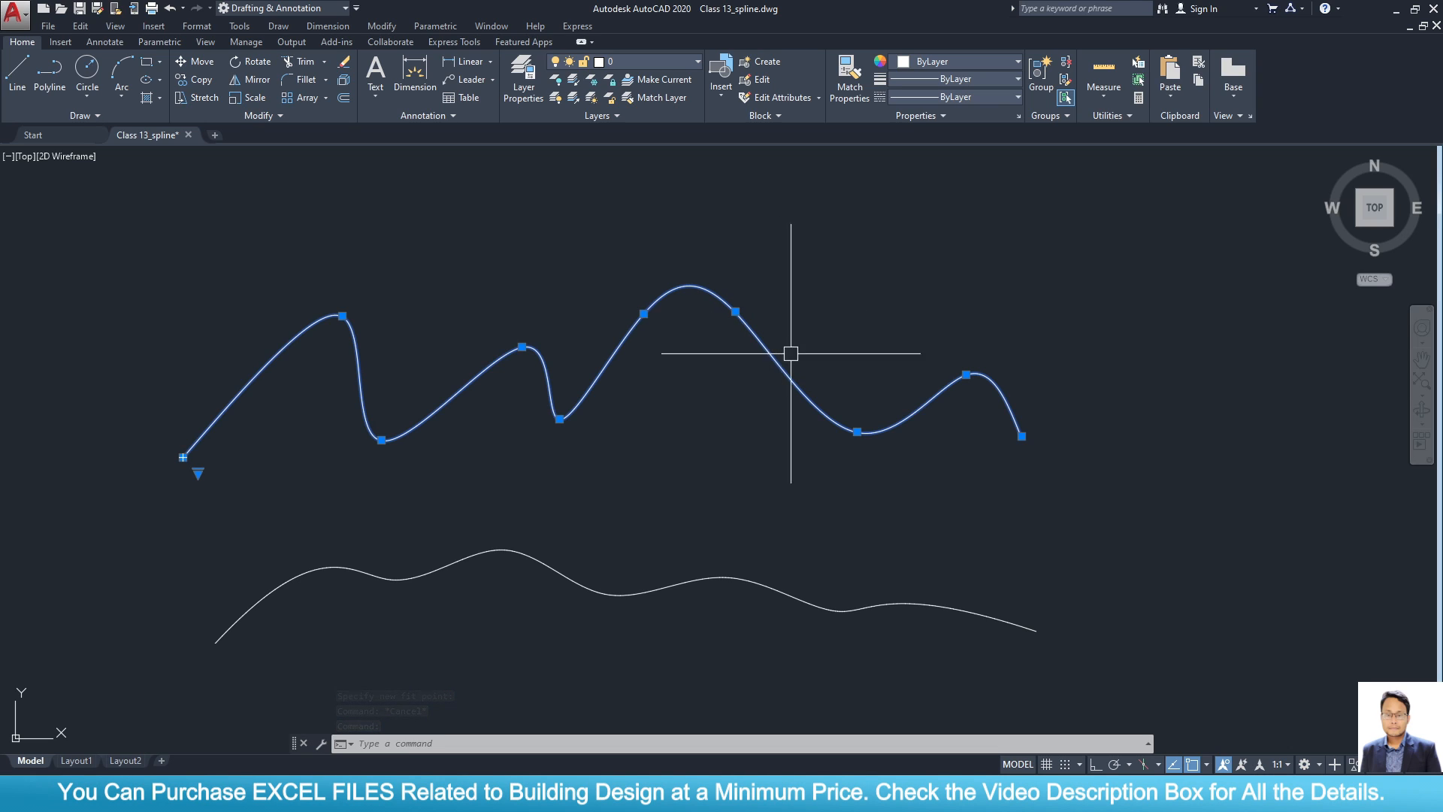
{"action": "mouse_move", "coordinate": [857, 432]}
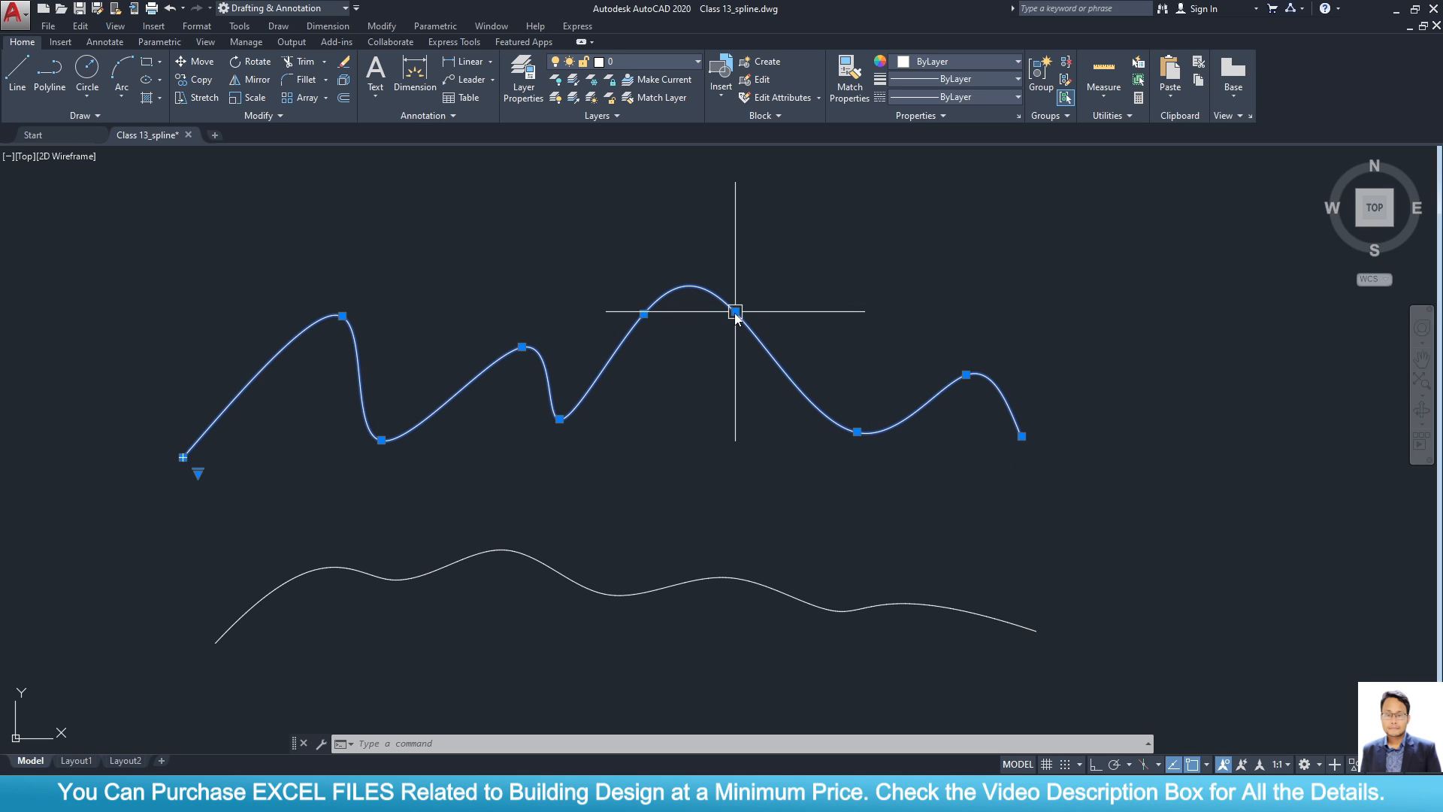
{"action": "mouse_move", "coordinate": [735, 311]}
{"action": "left_click", "coordinate": [787, 356]}
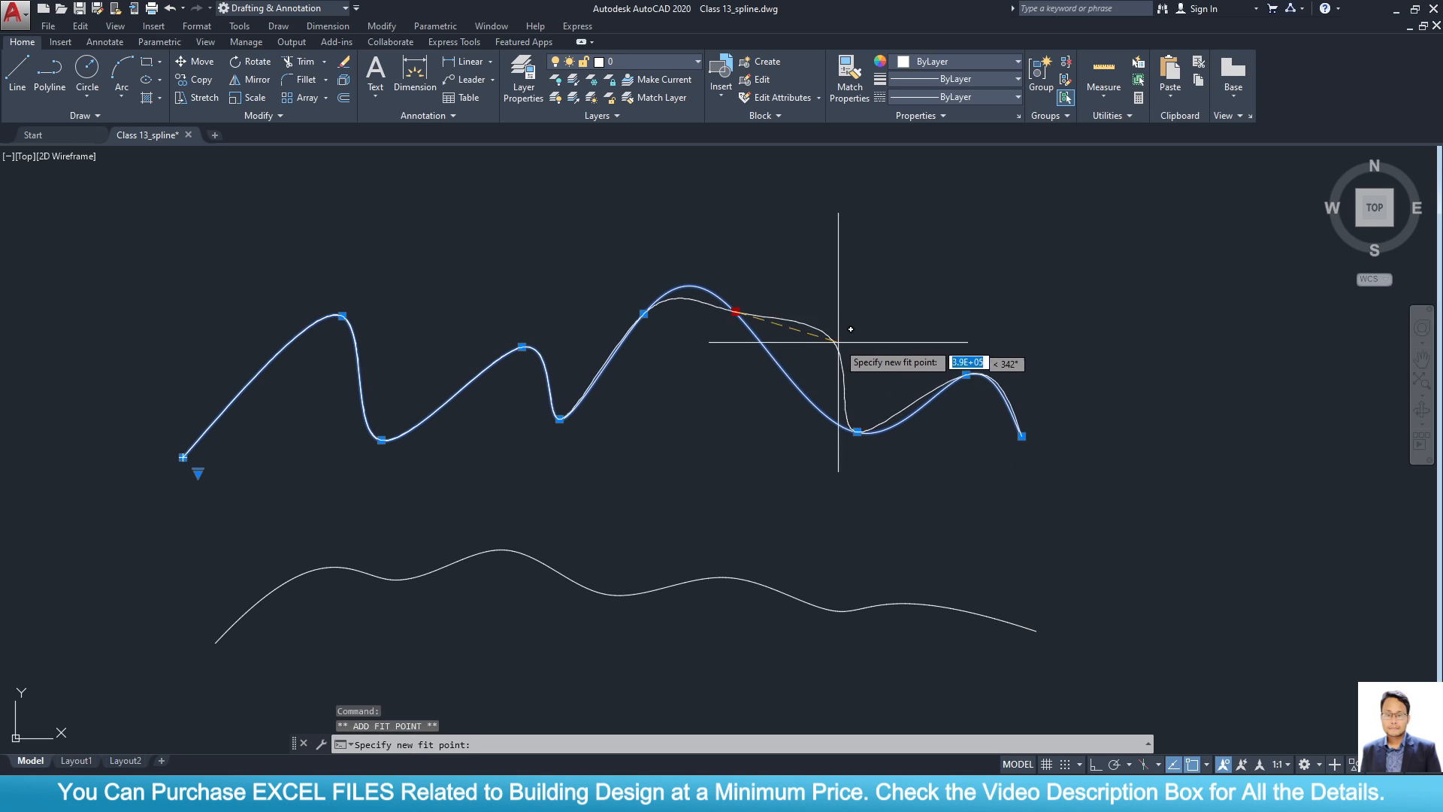
{"action": "left_click", "coordinate": [844, 335]}
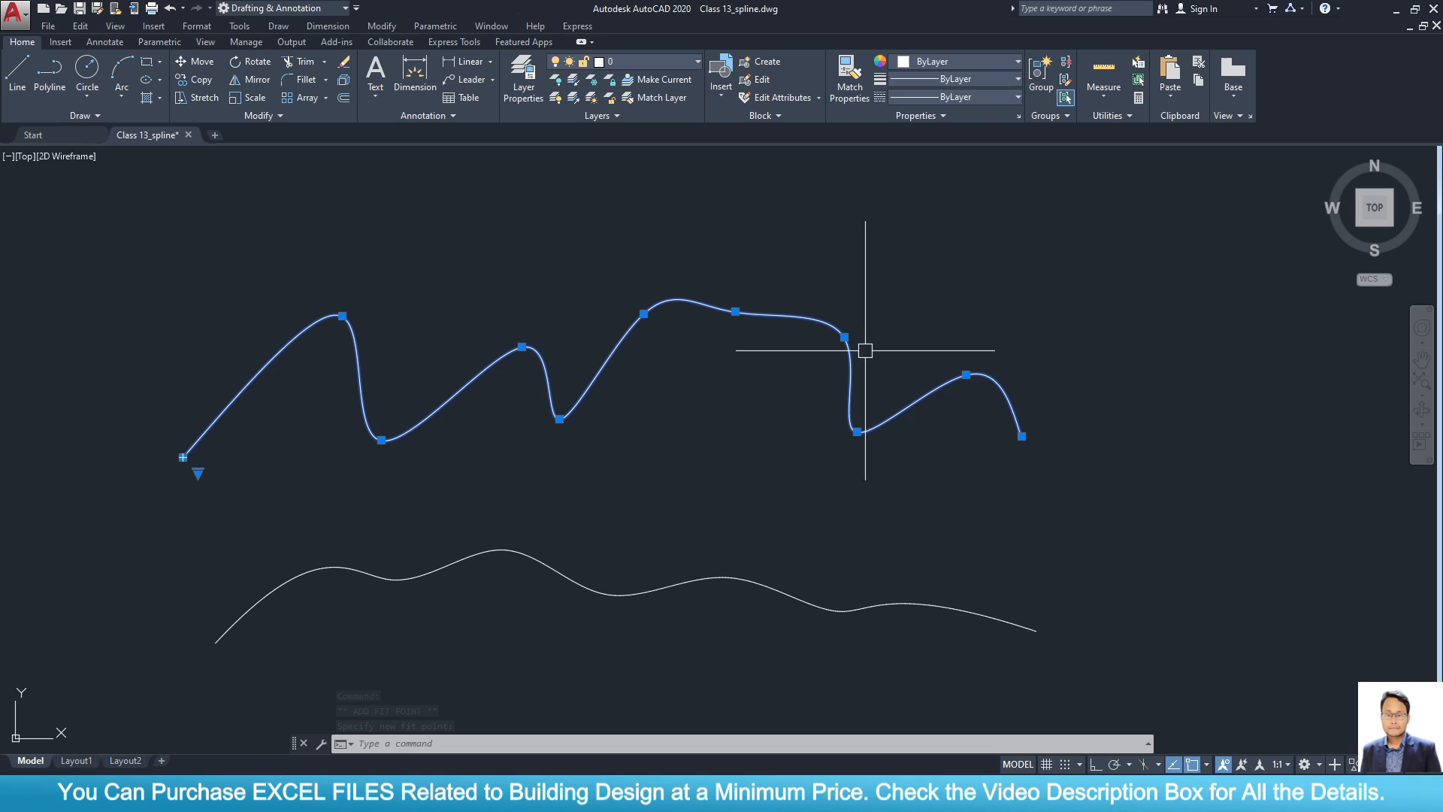
{"action": "key", "text": "Escape"}
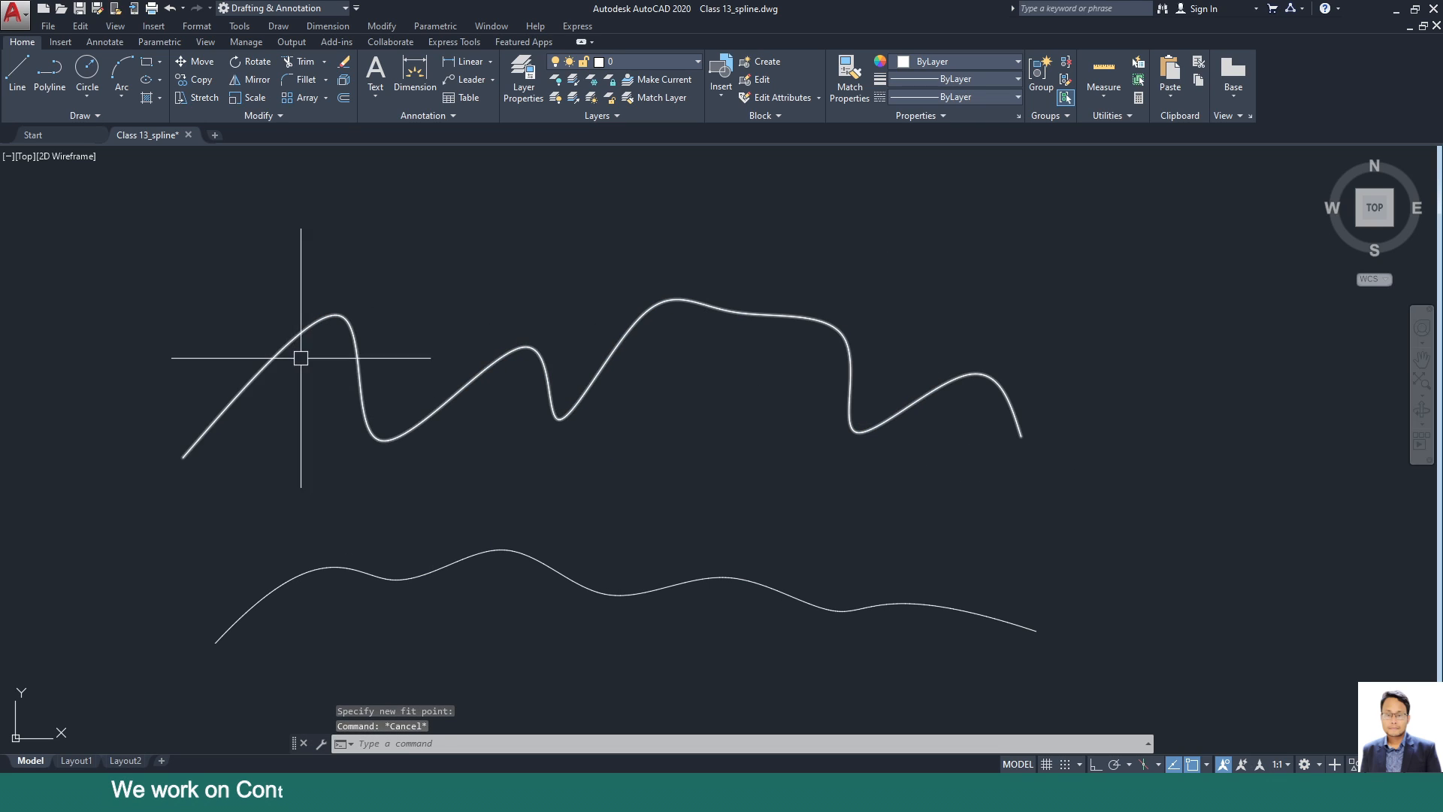
Remove two fit points from the upper spline: the one at the second crest and the middle one of the wide third crest.
{"action": "left_click", "coordinate": [443, 395]}
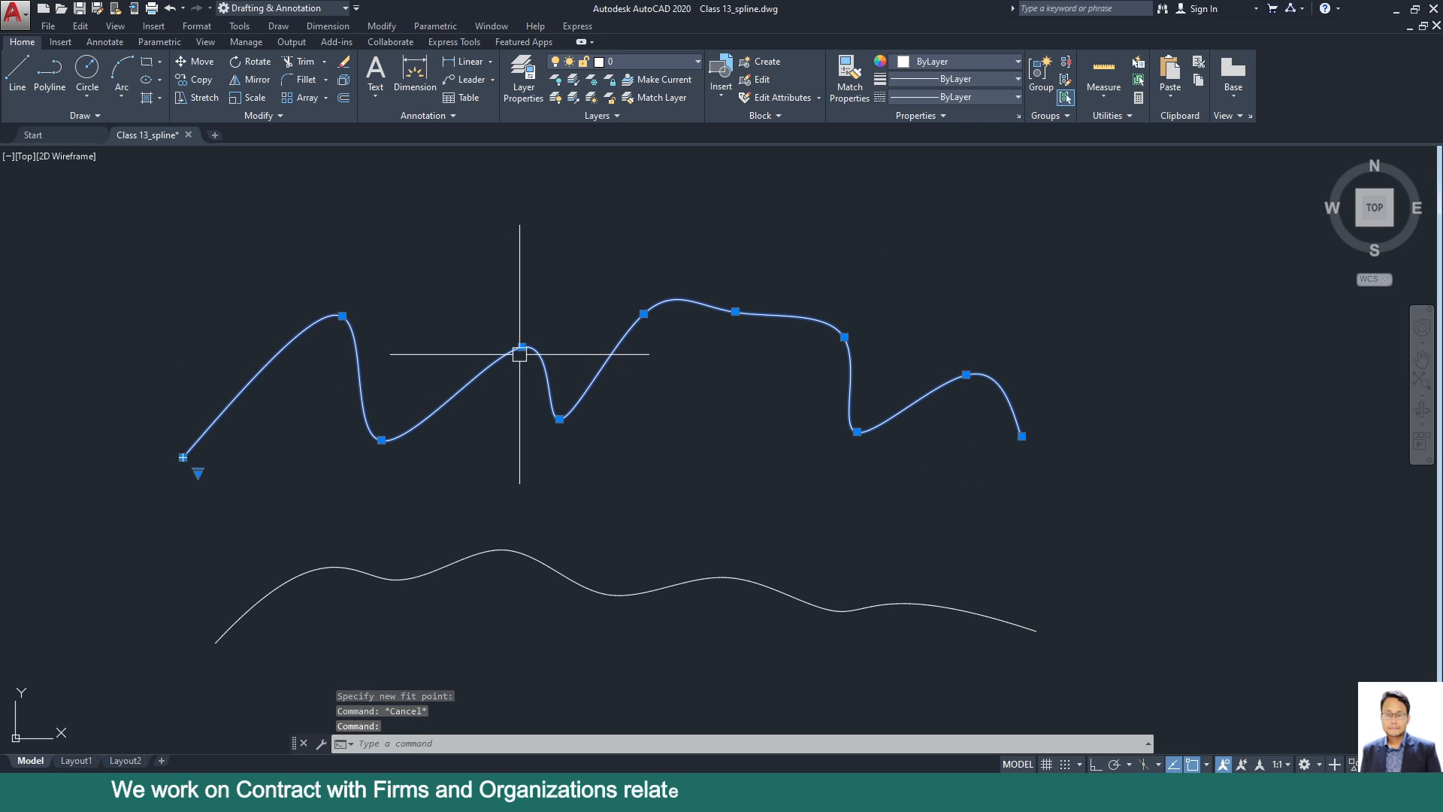
{"action": "mouse_move", "coordinate": [521, 346]}
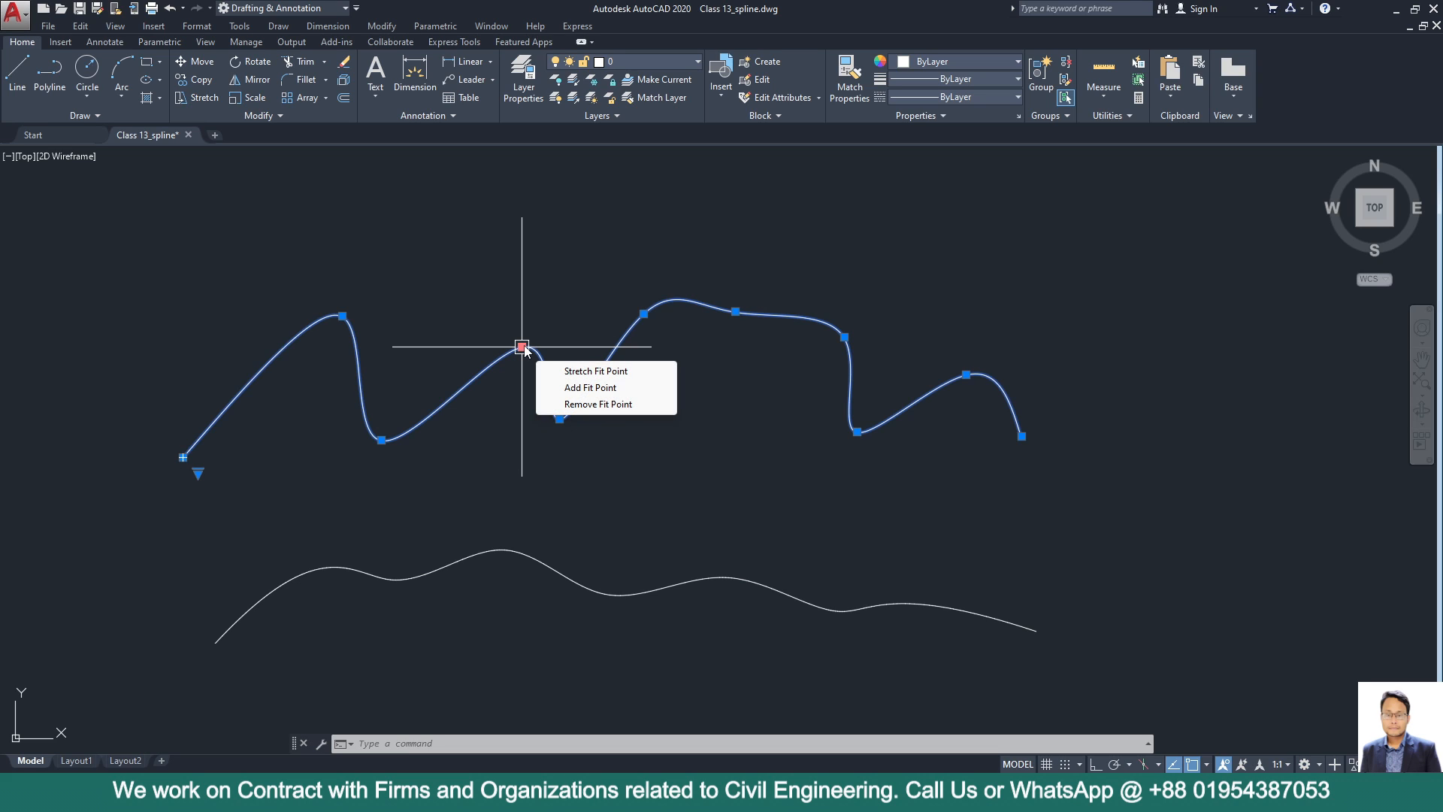
{"action": "left_click", "coordinate": [599, 404]}
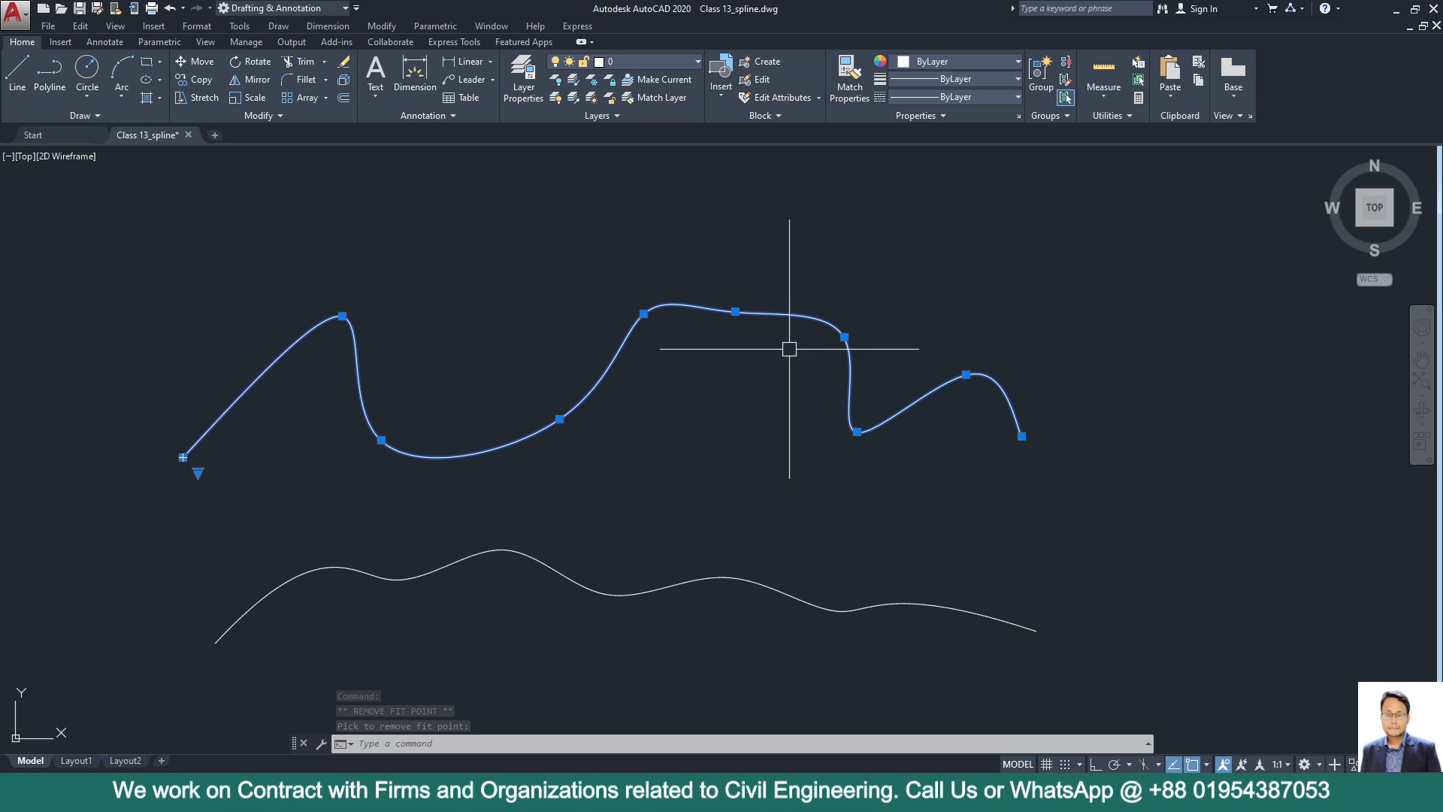
{"action": "mouse_move", "coordinate": [734, 312]}
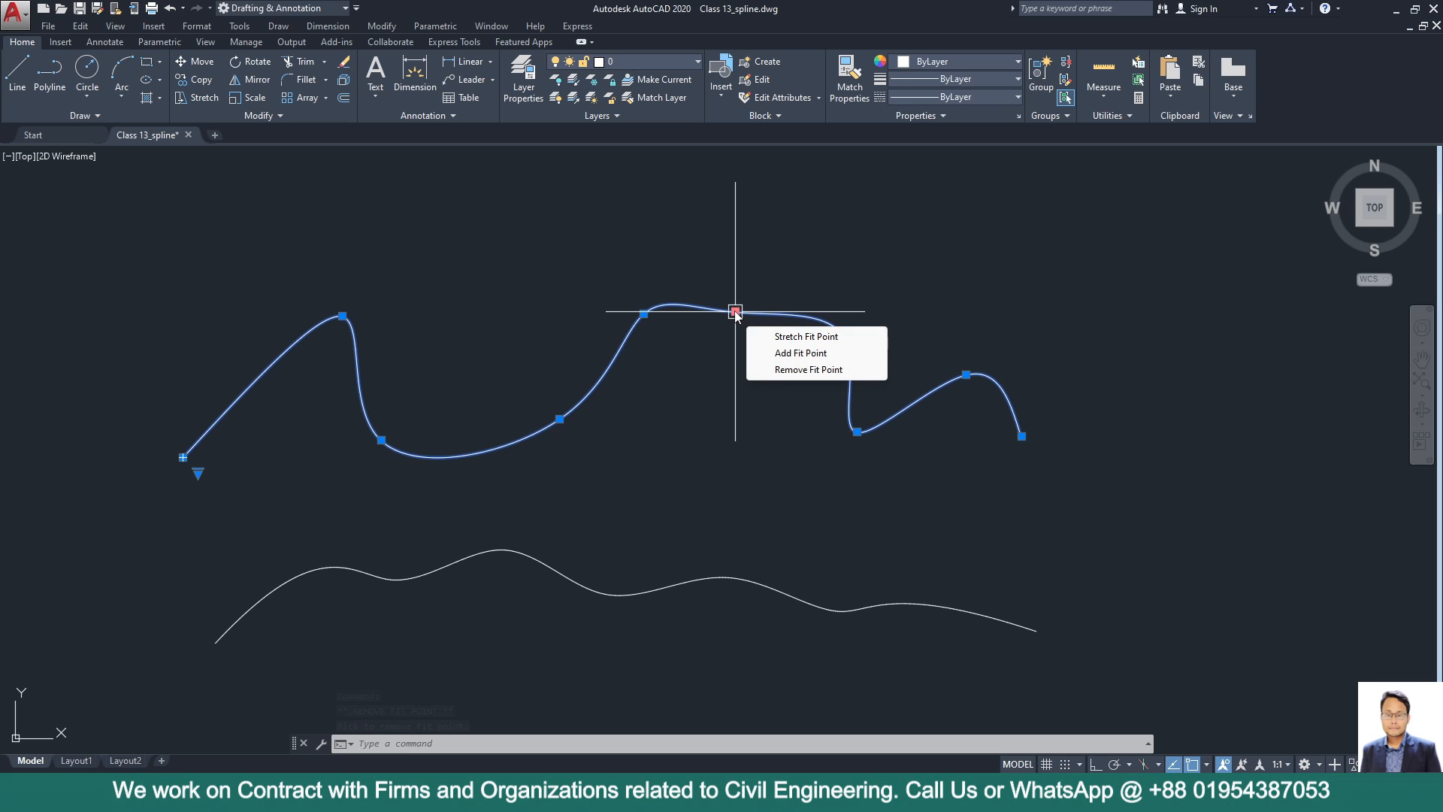
{"action": "left_click", "coordinate": [781, 372]}
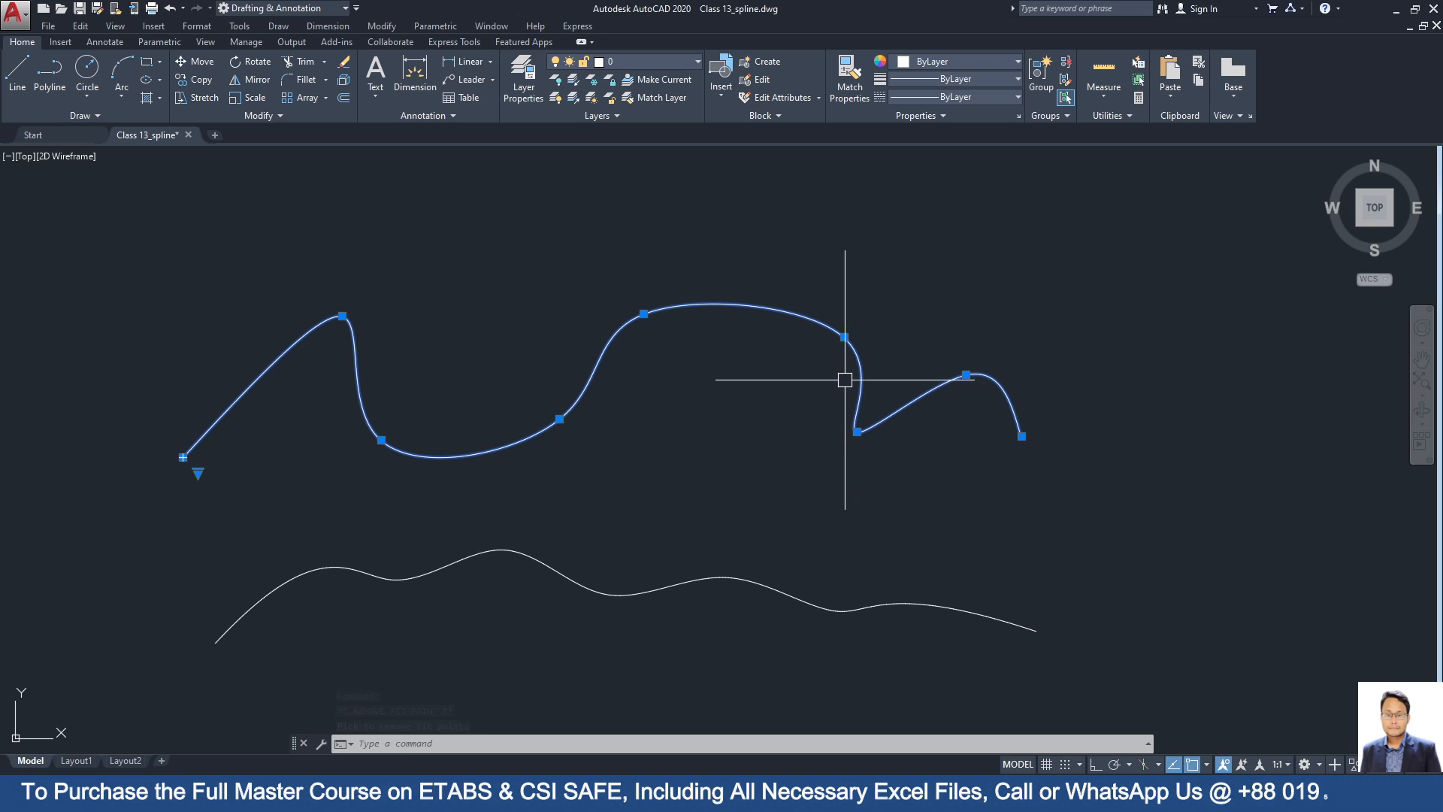
{"action": "middle_click_drag", "start_coordinate": [811, 376], "coordinate": [786, 241]}
{"action": "key", "text": "Escape"}
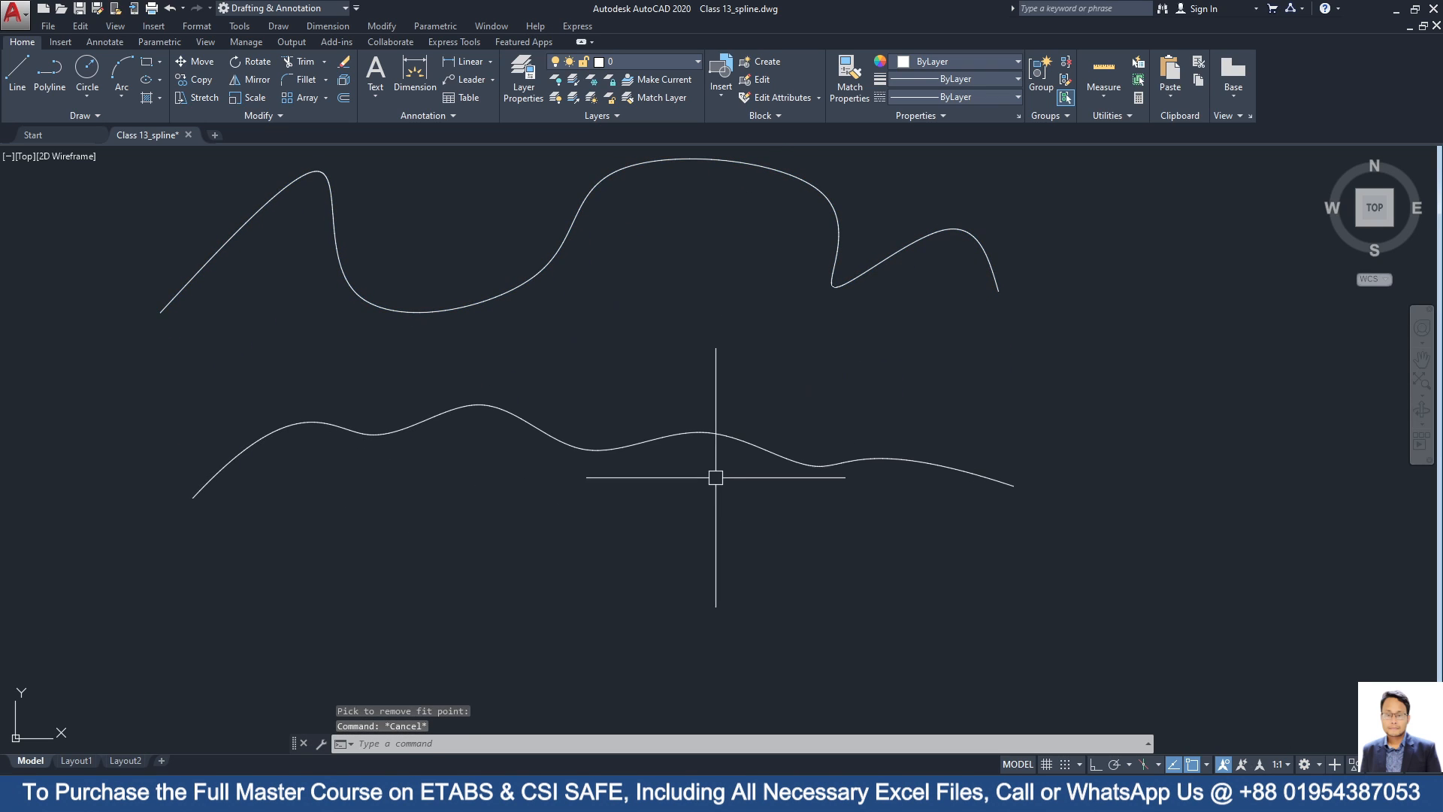
Move the lower CV spline straight down, well clear of the upper spline.
{"action": "left_click", "coordinate": [715, 477]}
{"action": "left_click", "coordinate": [539, 403]}
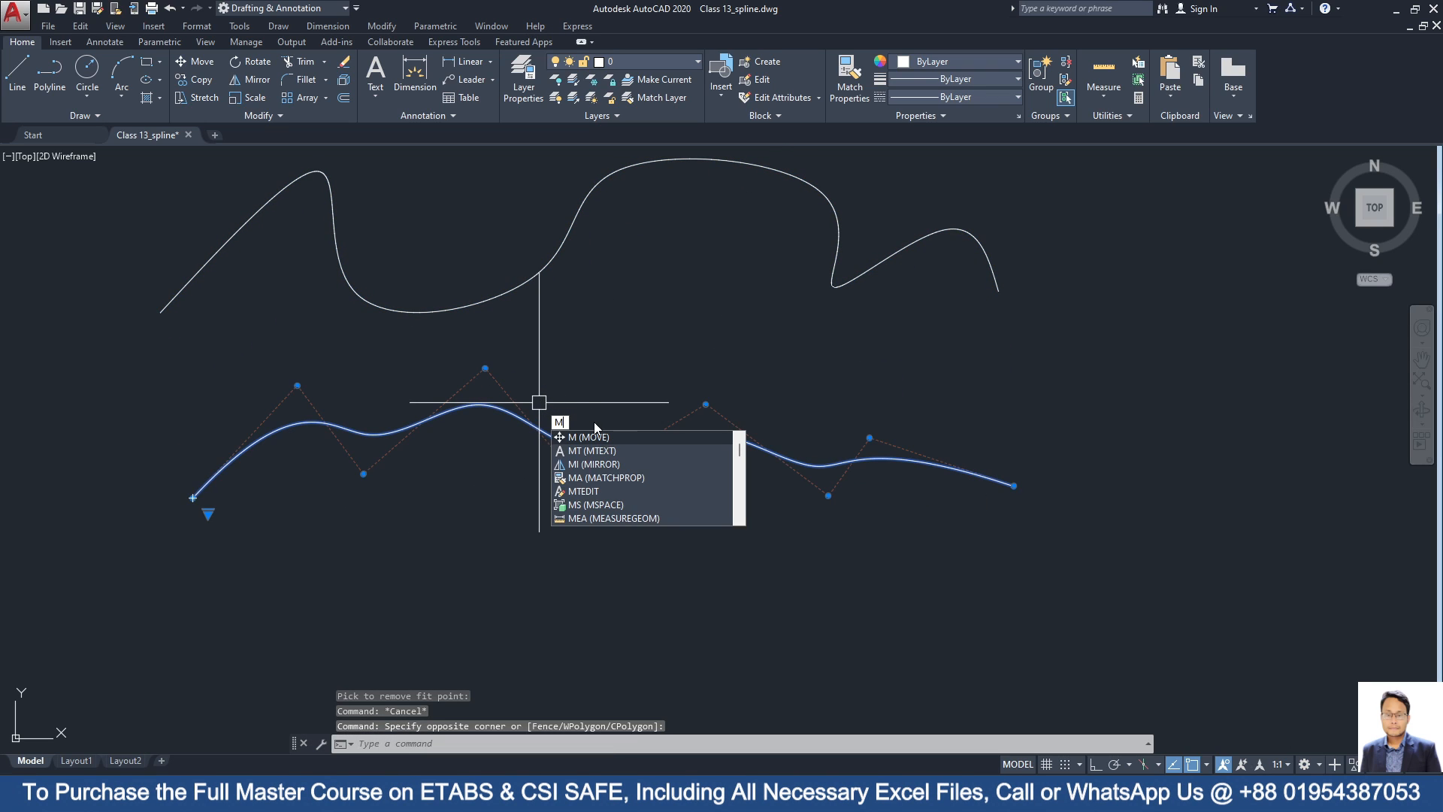
{"action": "key", "text": "Return"}
{"action": "left_click", "coordinate": [600, 436]}
{"action": "middle_click_drag", "start_coordinate": [601, 630], "coordinate": [603, 354]}
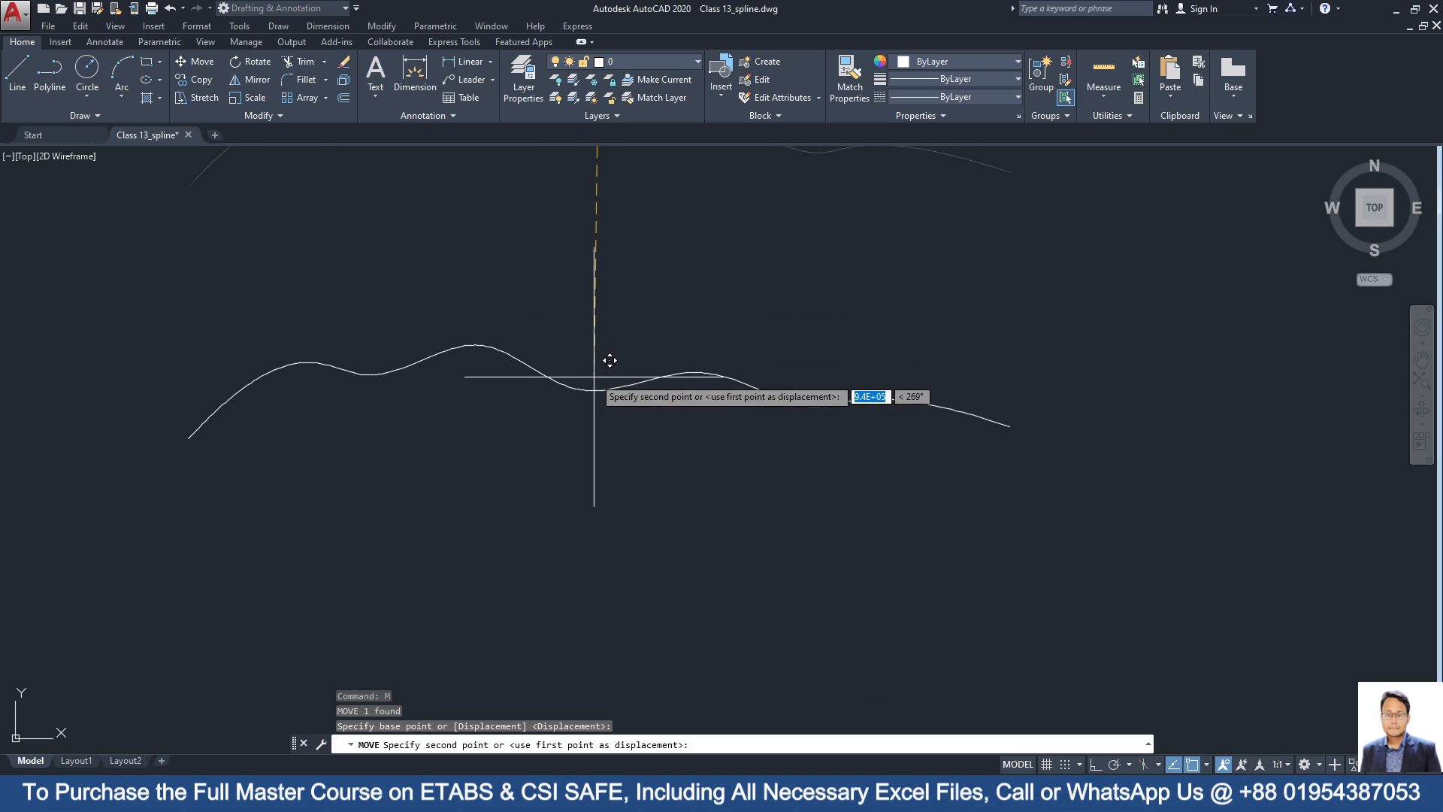
{"action": "key", "text": "Escape"}
Stretch the control vertex at the CV spline's second peak upward and slightly to the right.
{"action": "left_click", "coordinate": [308, 411]}
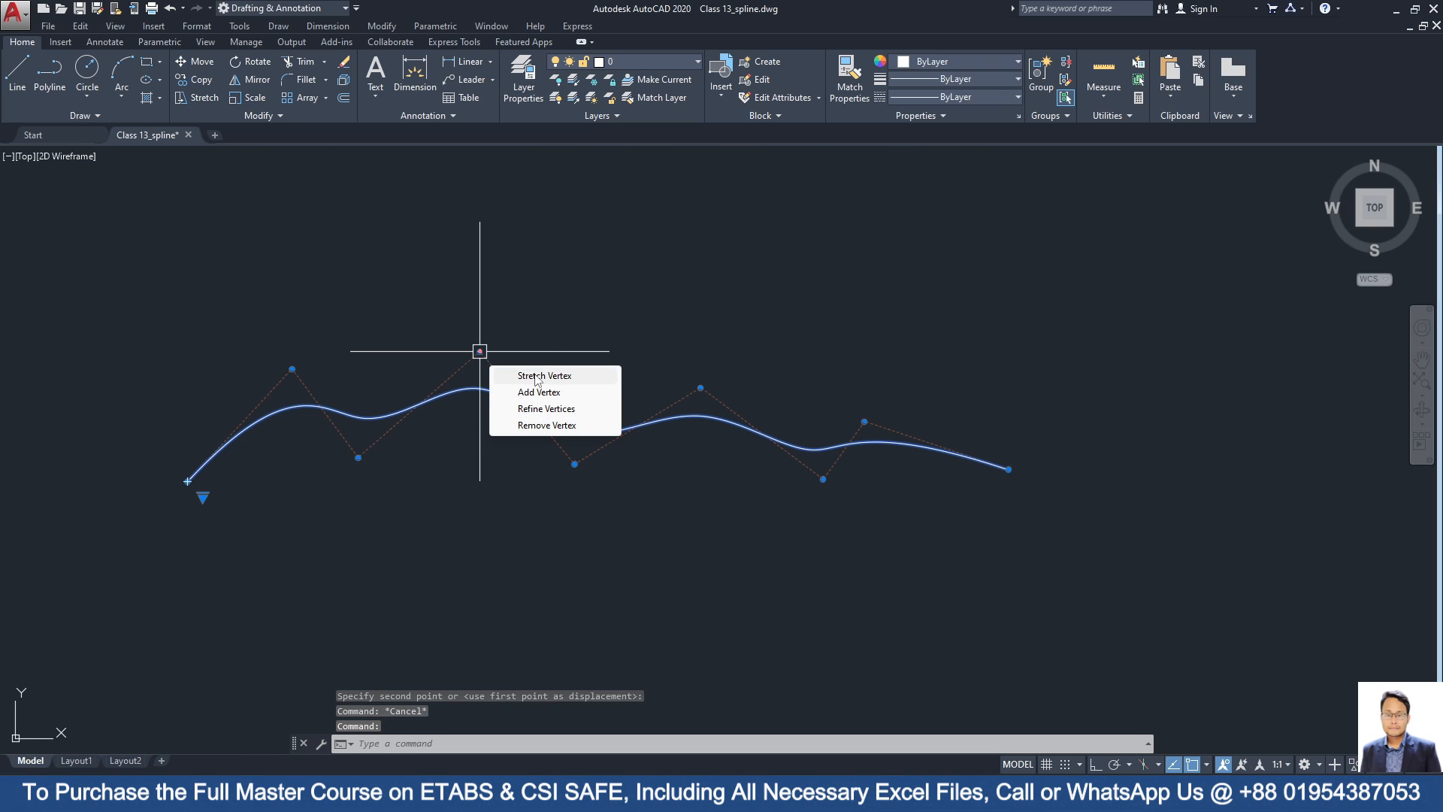
{"action": "left_click", "coordinate": [537, 376]}
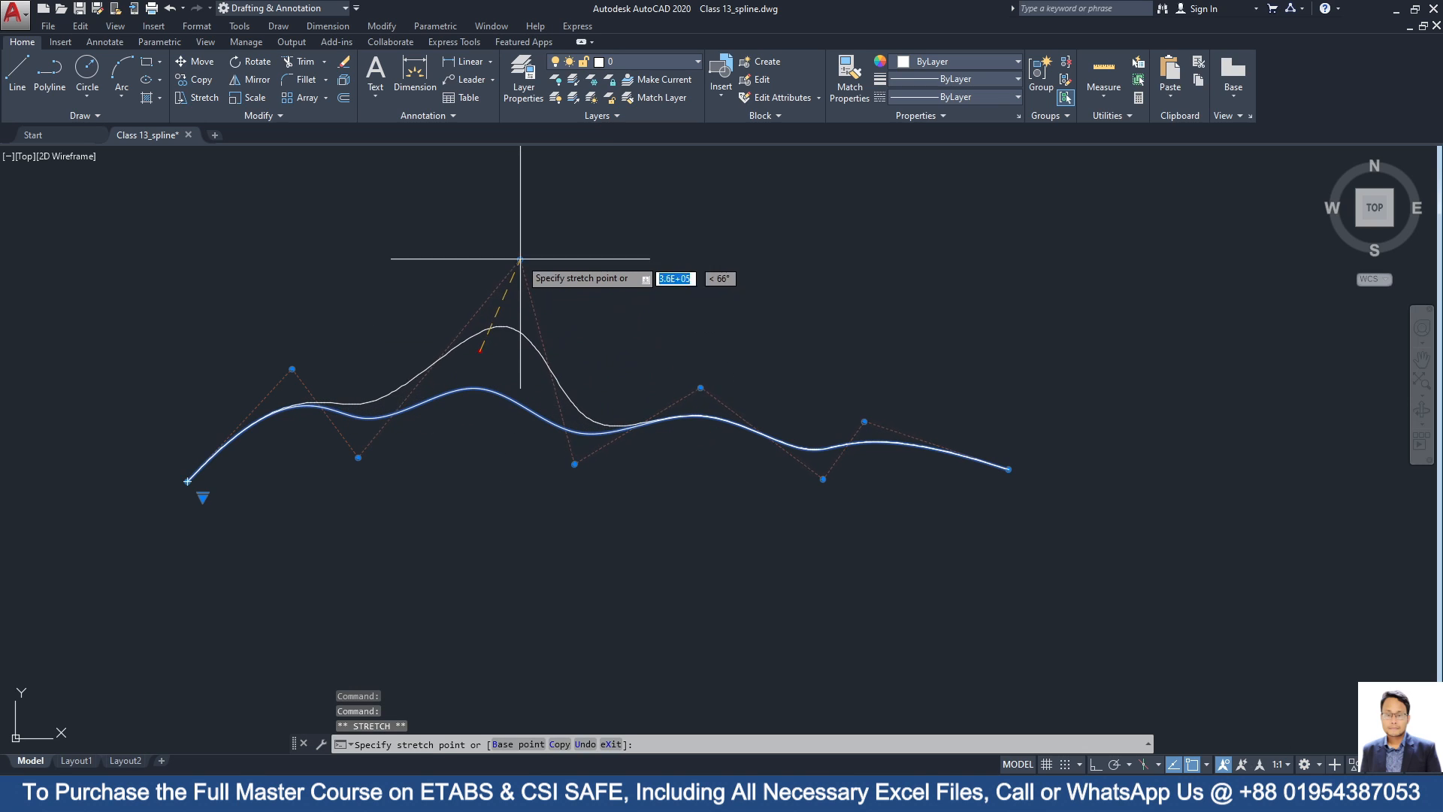
{"action": "left_click", "coordinate": [508, 218]}
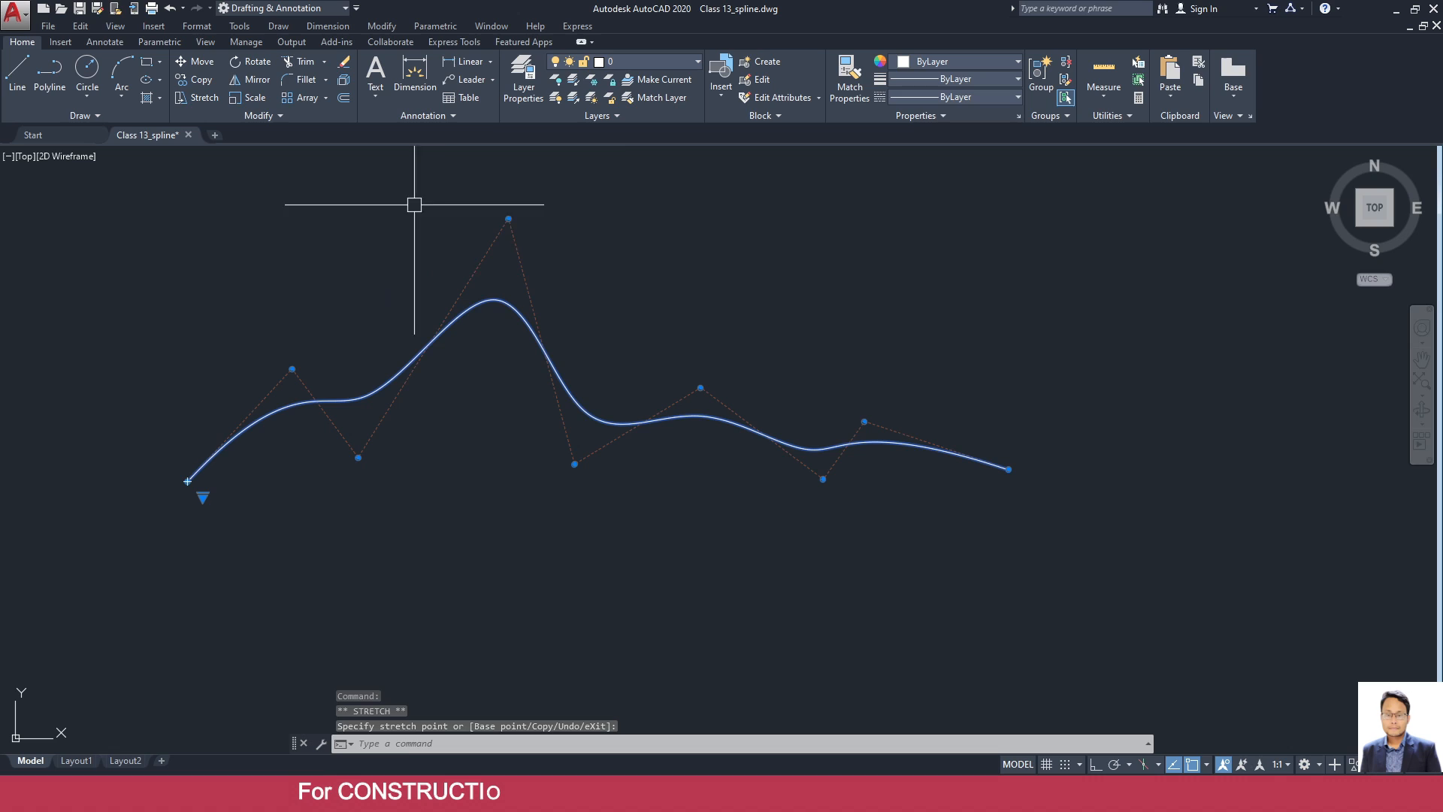
Add a control vertex to the CV spline after the raised peak vertex, lower and to its right.
{"action": "mouse_move", "coordinate": [509, 219]}
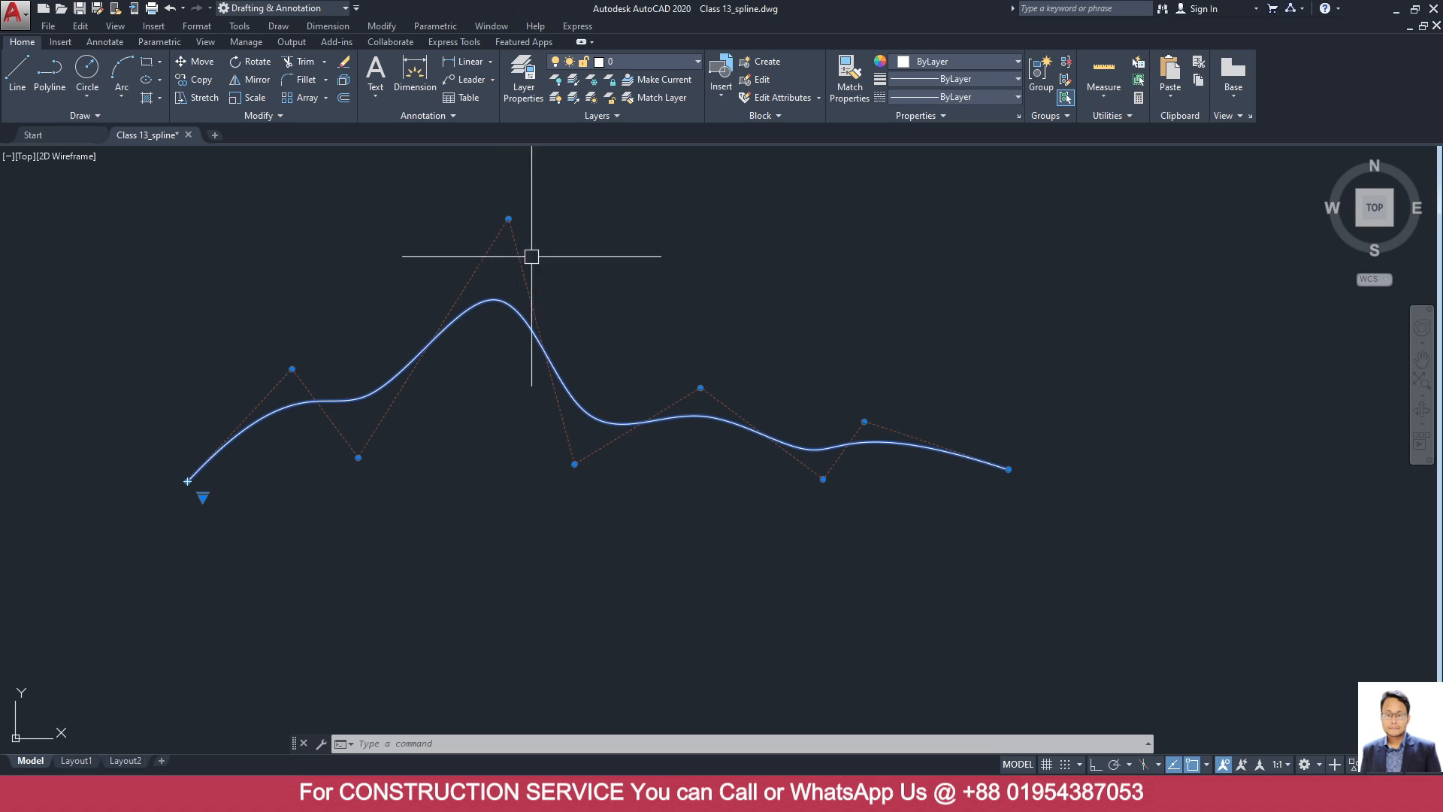
{"action": "mouse_move", "coordinate": [575, 464]}
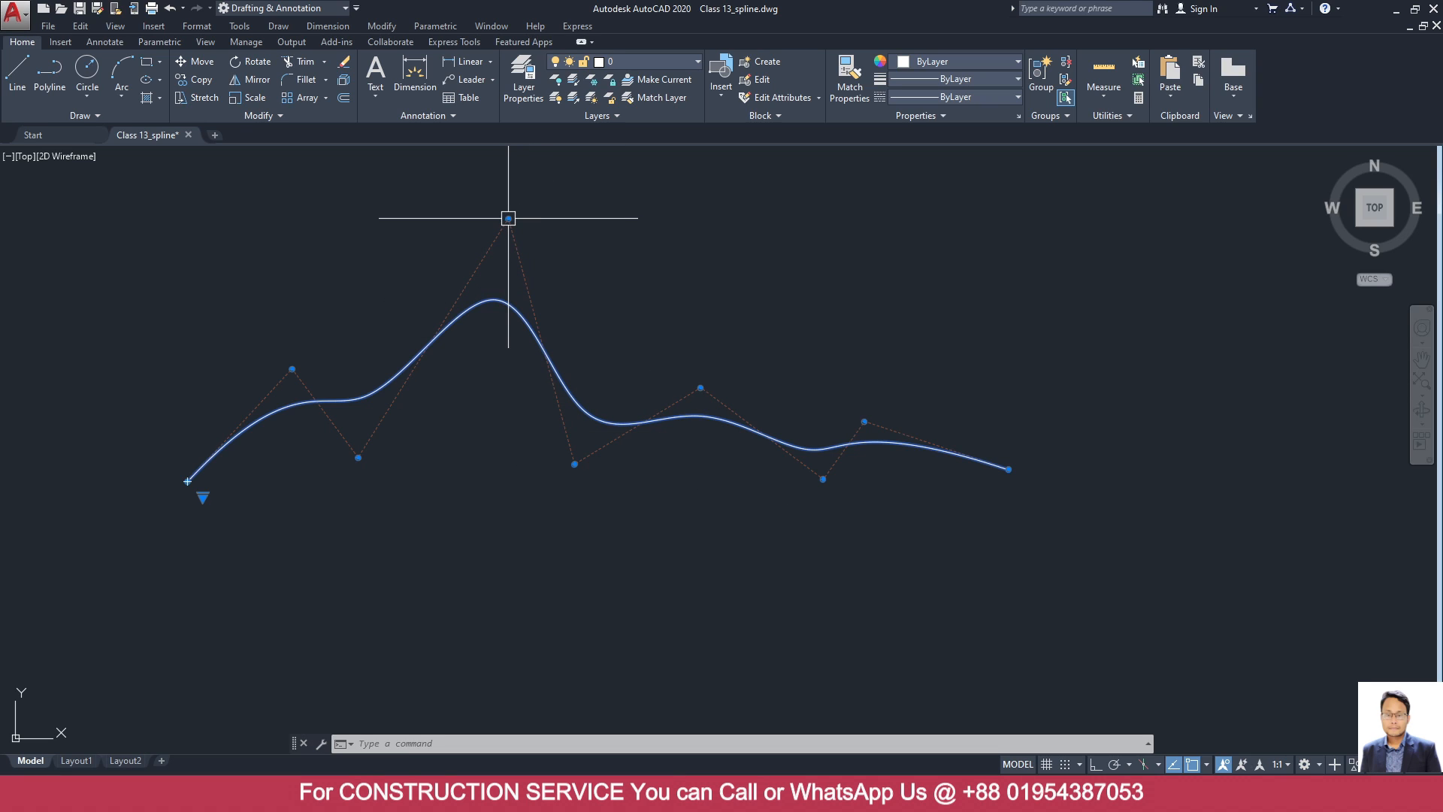
{"action": "left_click", "coordinate": [548, 260]}
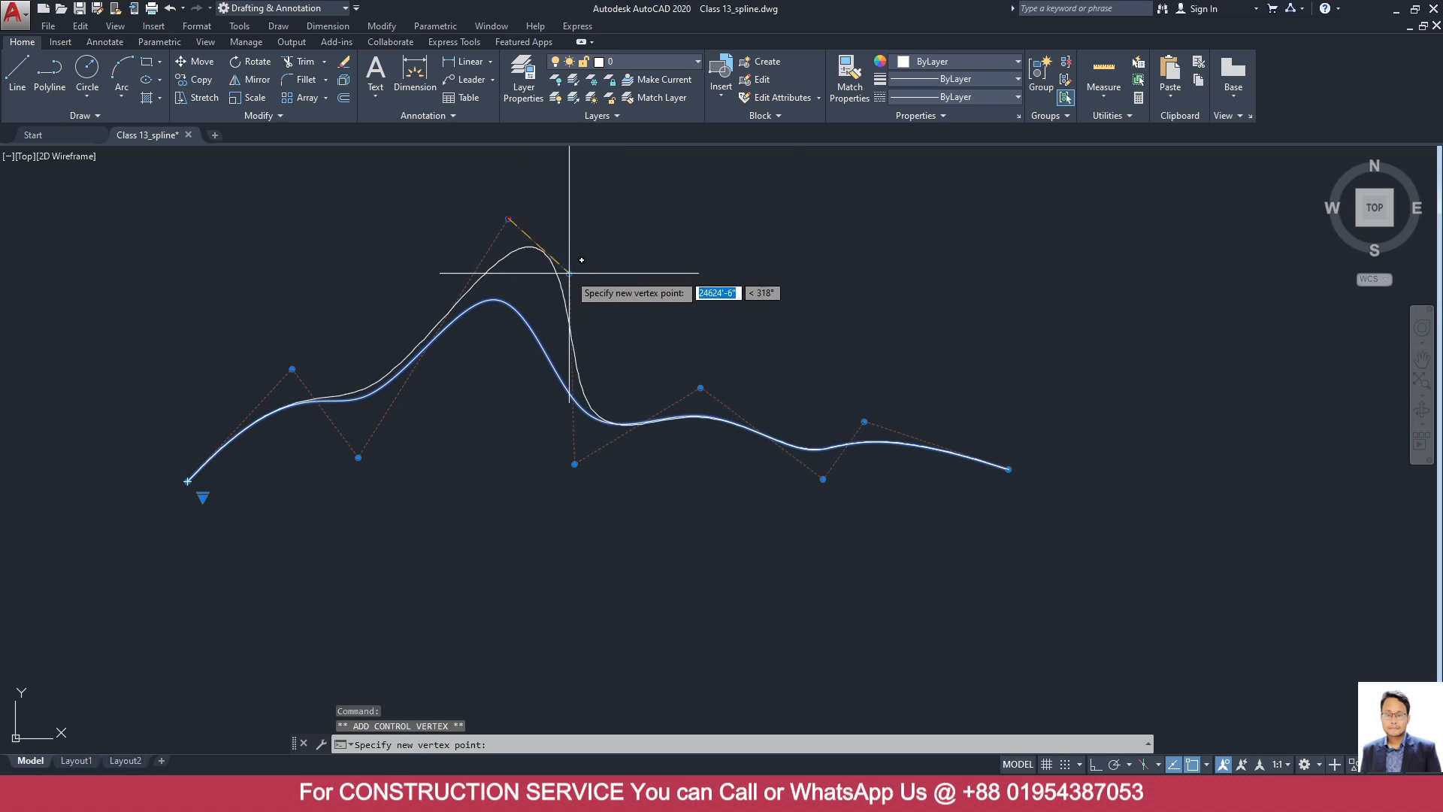
{"action": "left_click", "coordinate": [623, 292]}
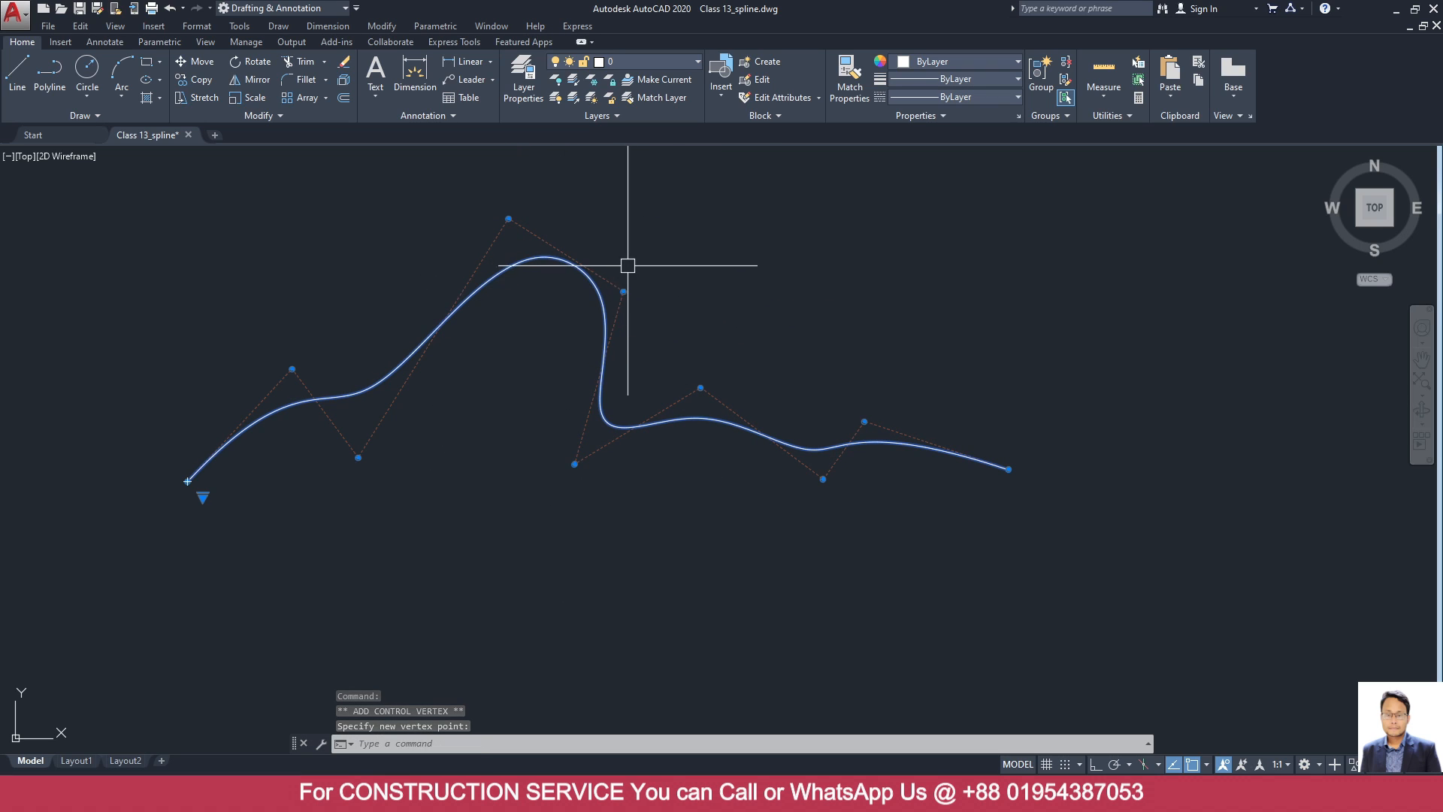
Refine the vertices at the newly added control vertex and check the editing options of the resulting vertex on the crest's falling side.
{"action": "mouse_move", "coordinate": [623, 291]}
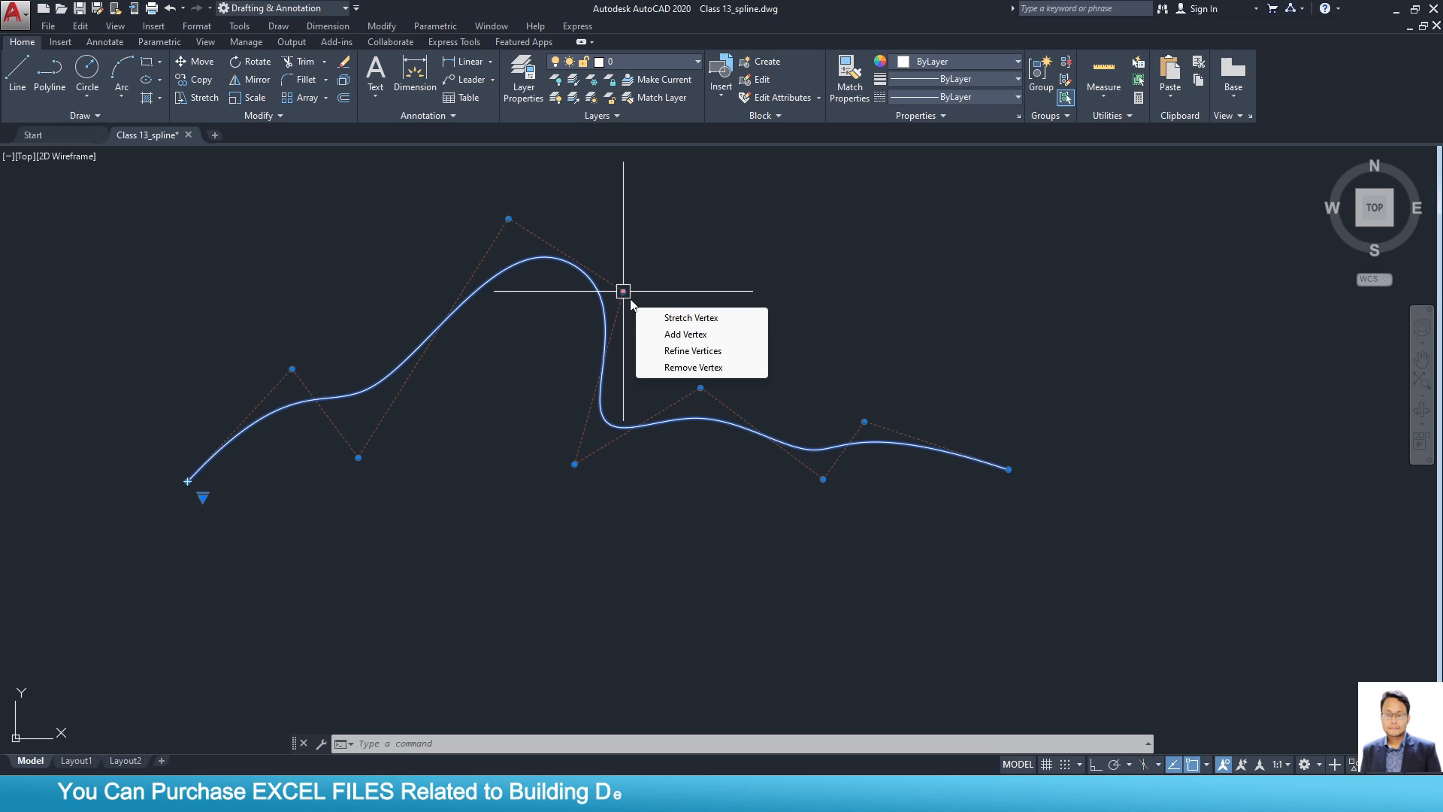
{"action": "left_click", "coordinate": [689, 351]}
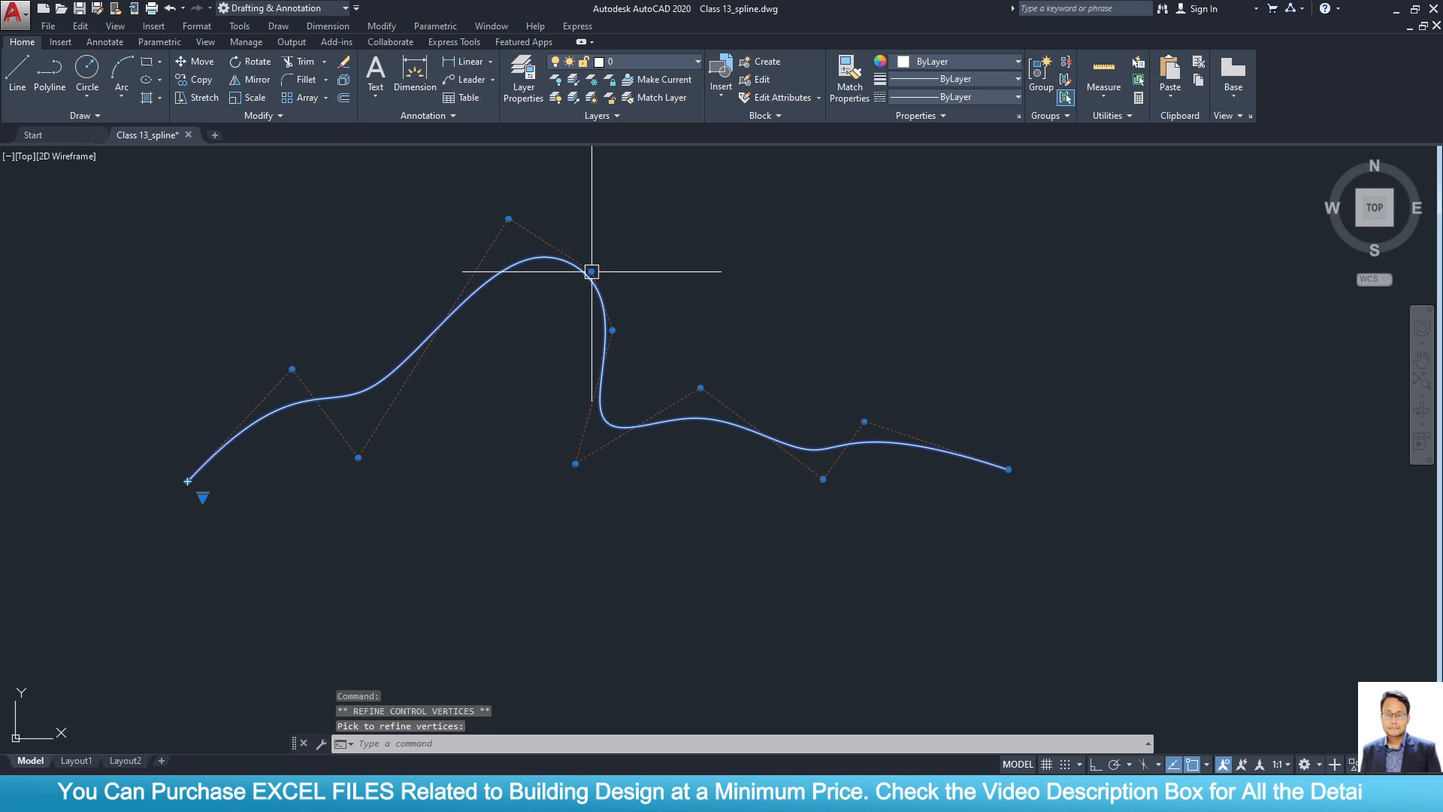
{"action": "mouse_move", "coordinate": [592, 271]}
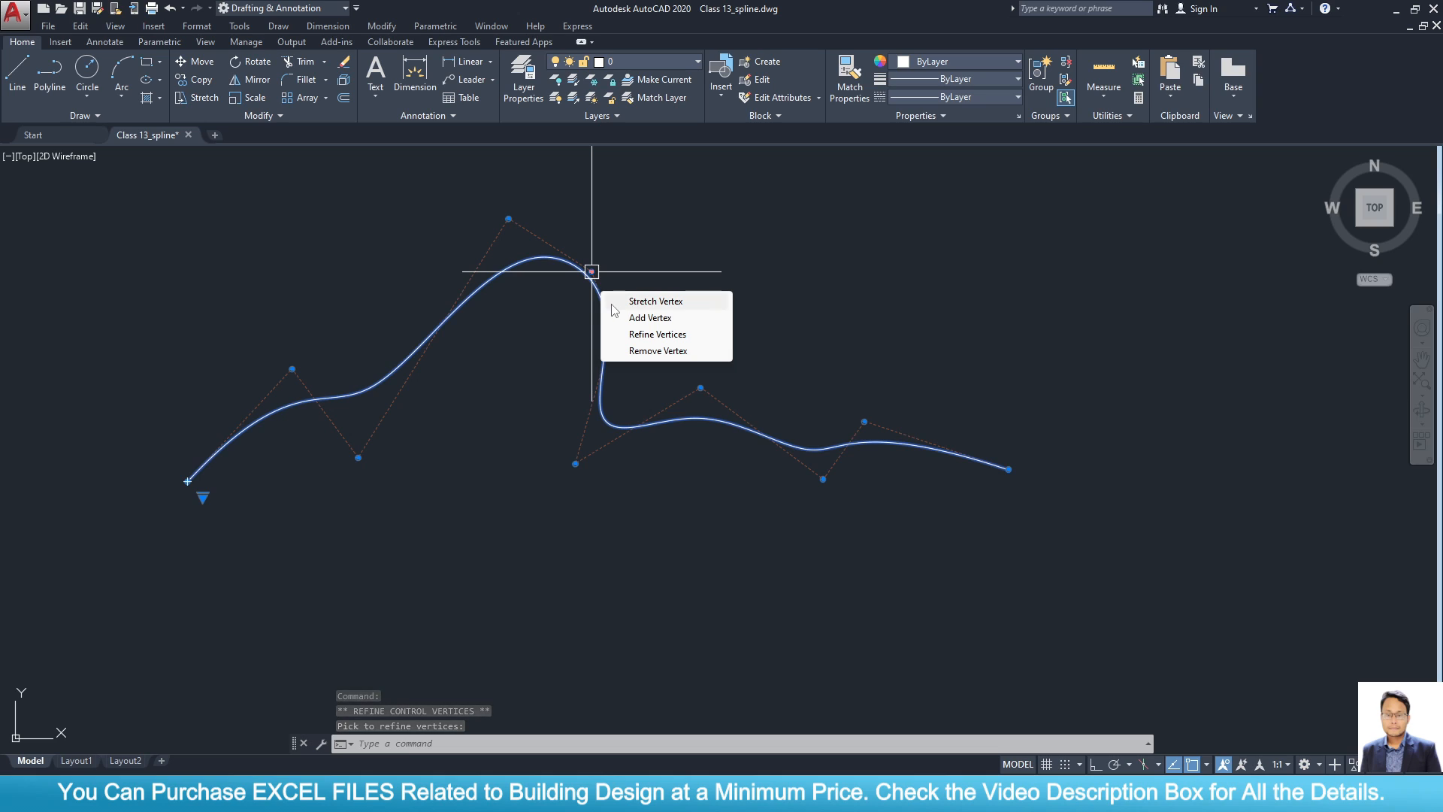
{"action": "left_click", "coordinate": [591, 270]}
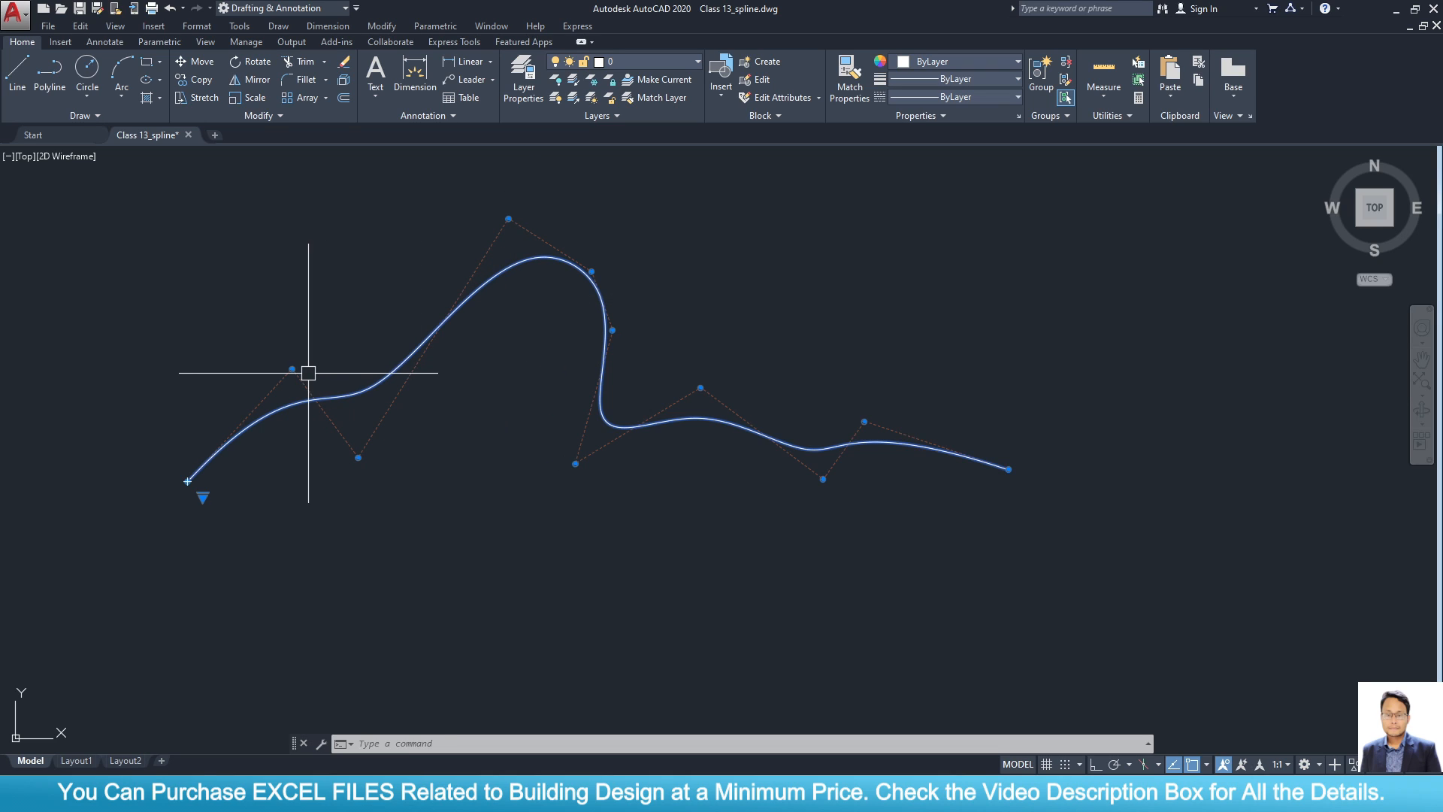
Refine the vertices at the CV spline's first peak vertex and at its last peak vertex near the right end.
{"action": "mouse_move", "coordinate": [291, 369]}
{"action": "left_click", "coordinate": [375, 427]}
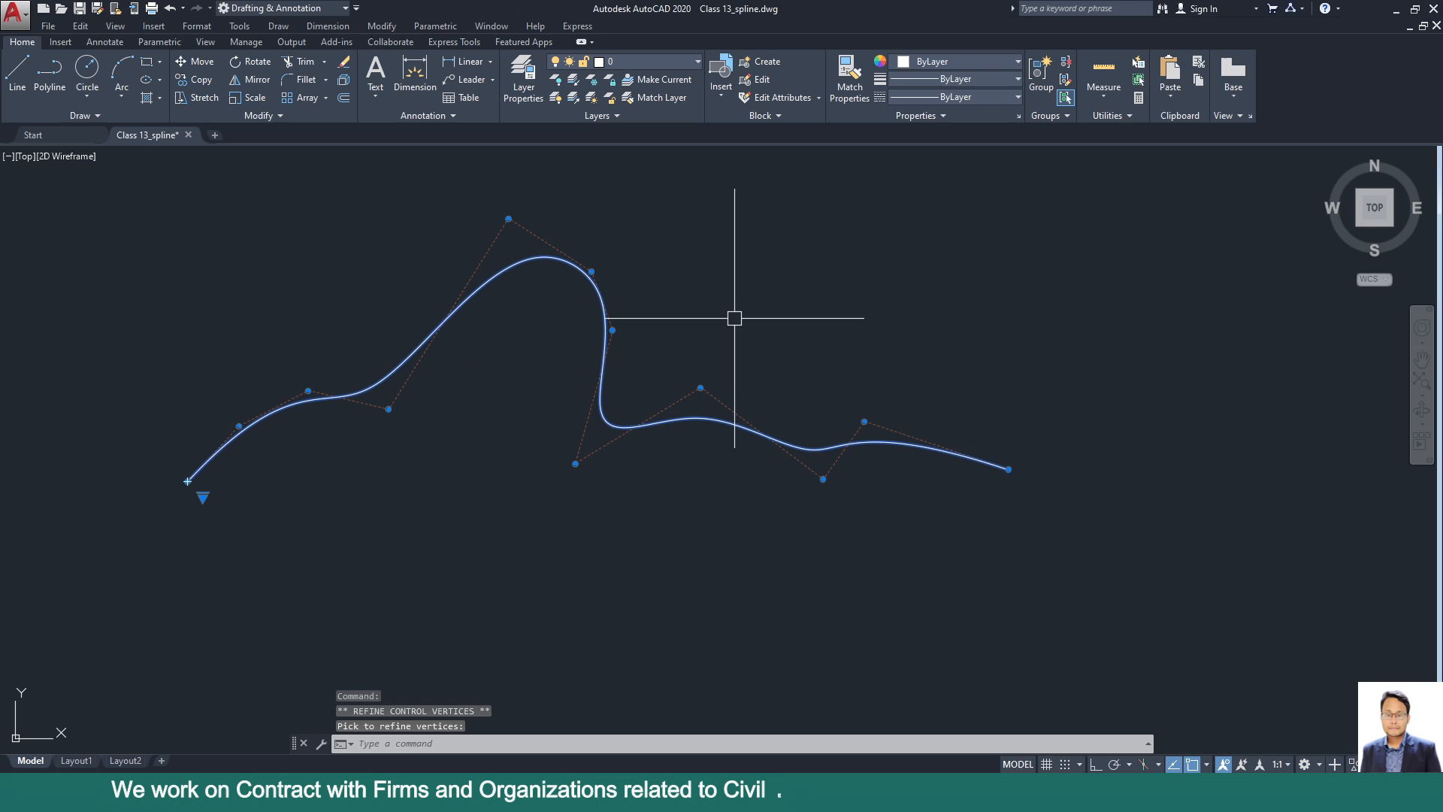
{"action": "scroll", "coordinate": [886, 450], "scroll_direction": "up", "scroll_amount": 2}
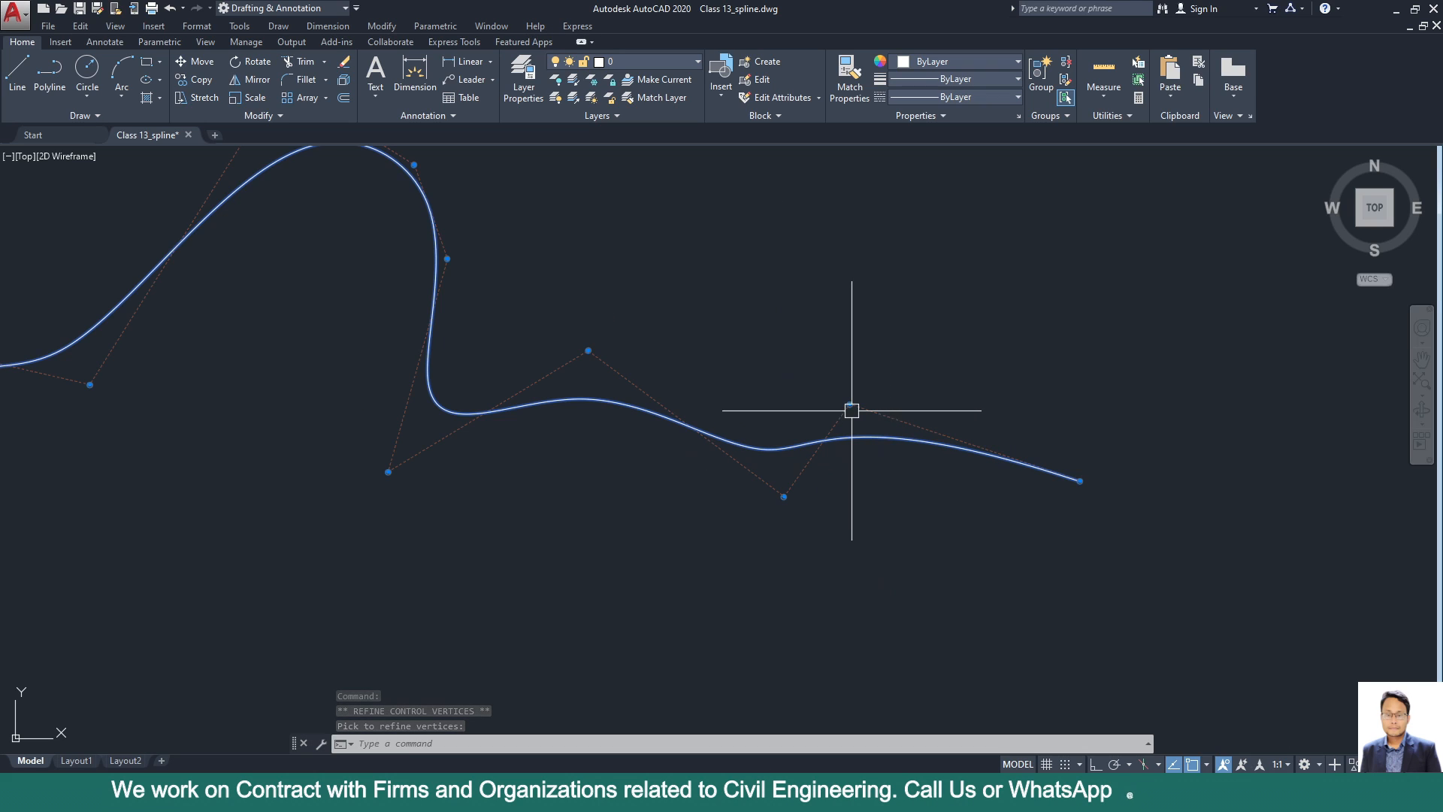
{"action": "mouse_move", "coordinate": [850, 404]}
{"action": "left_click", "coordinate": [910, 479]}
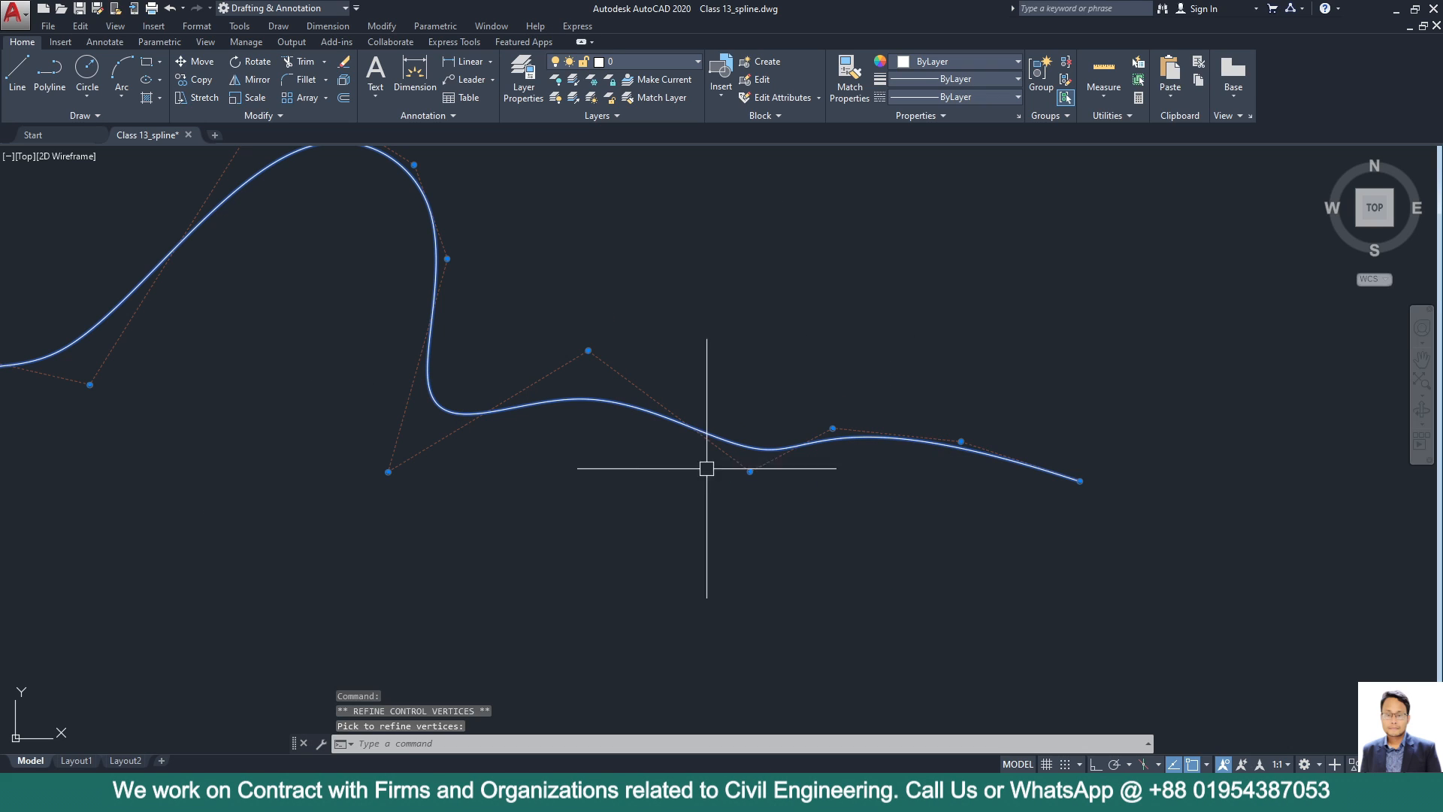
{"action": "scroll", "coordinate": [558, 361], "scroll_direction": "down", "scroll_amount": 4}
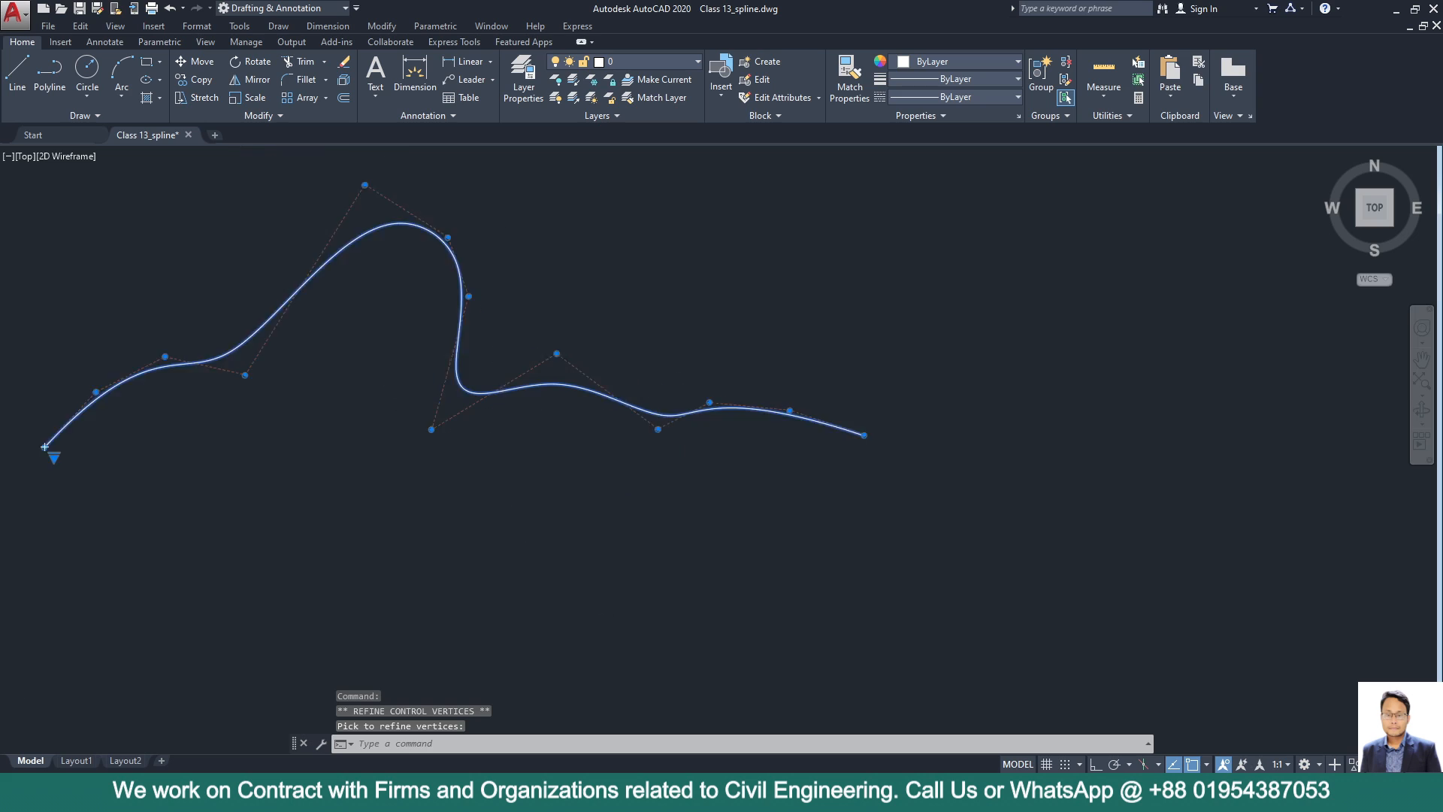
Remove the CV spline's low control vertex in the shallow dip between its last two peaks.
{"action": "key", "text": "Escape"}
{"action": "middle_click_drag", "start_coordinate": [562, 362], "coordinate": [481, 403]}
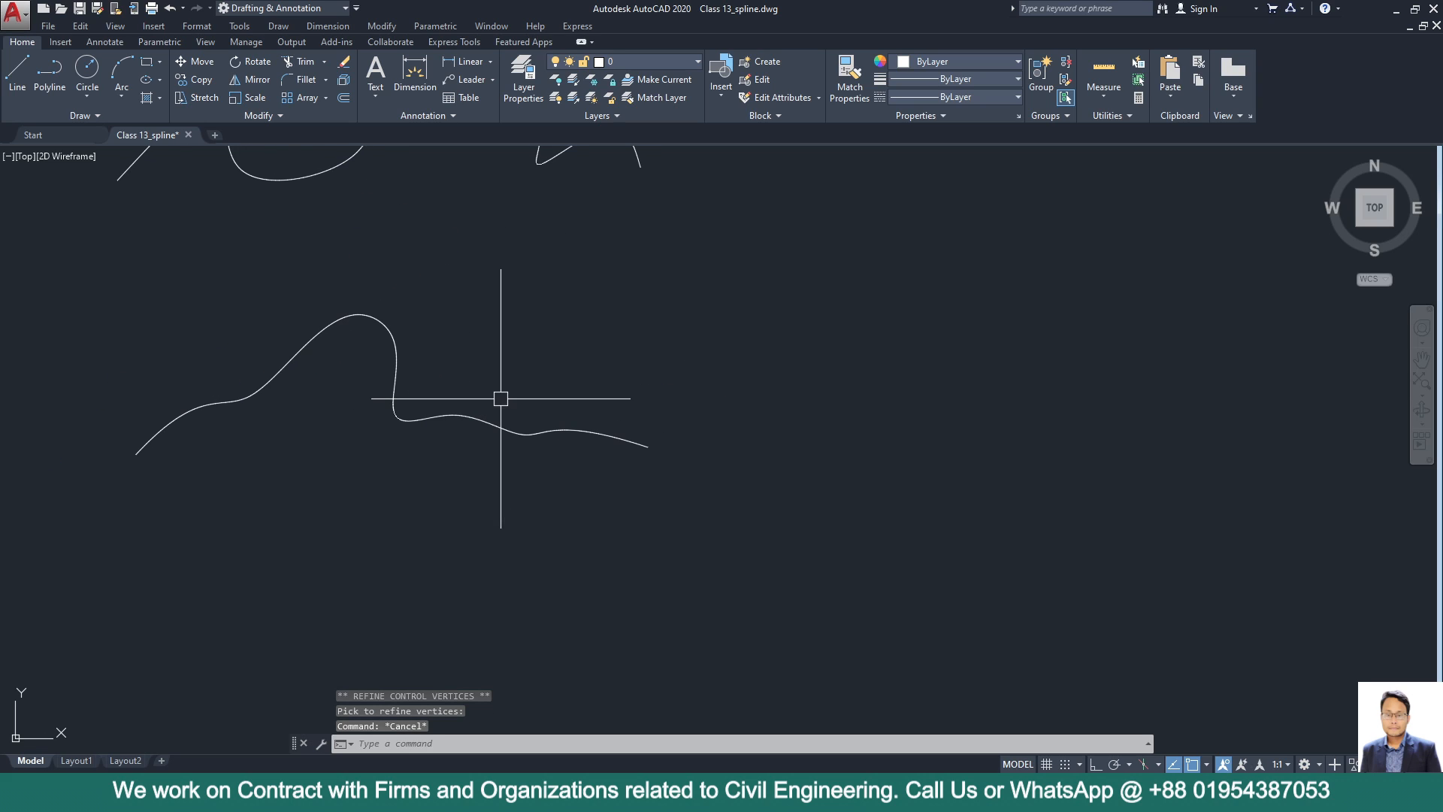
{"action": "left_click", "coordinate": [472, 422]}
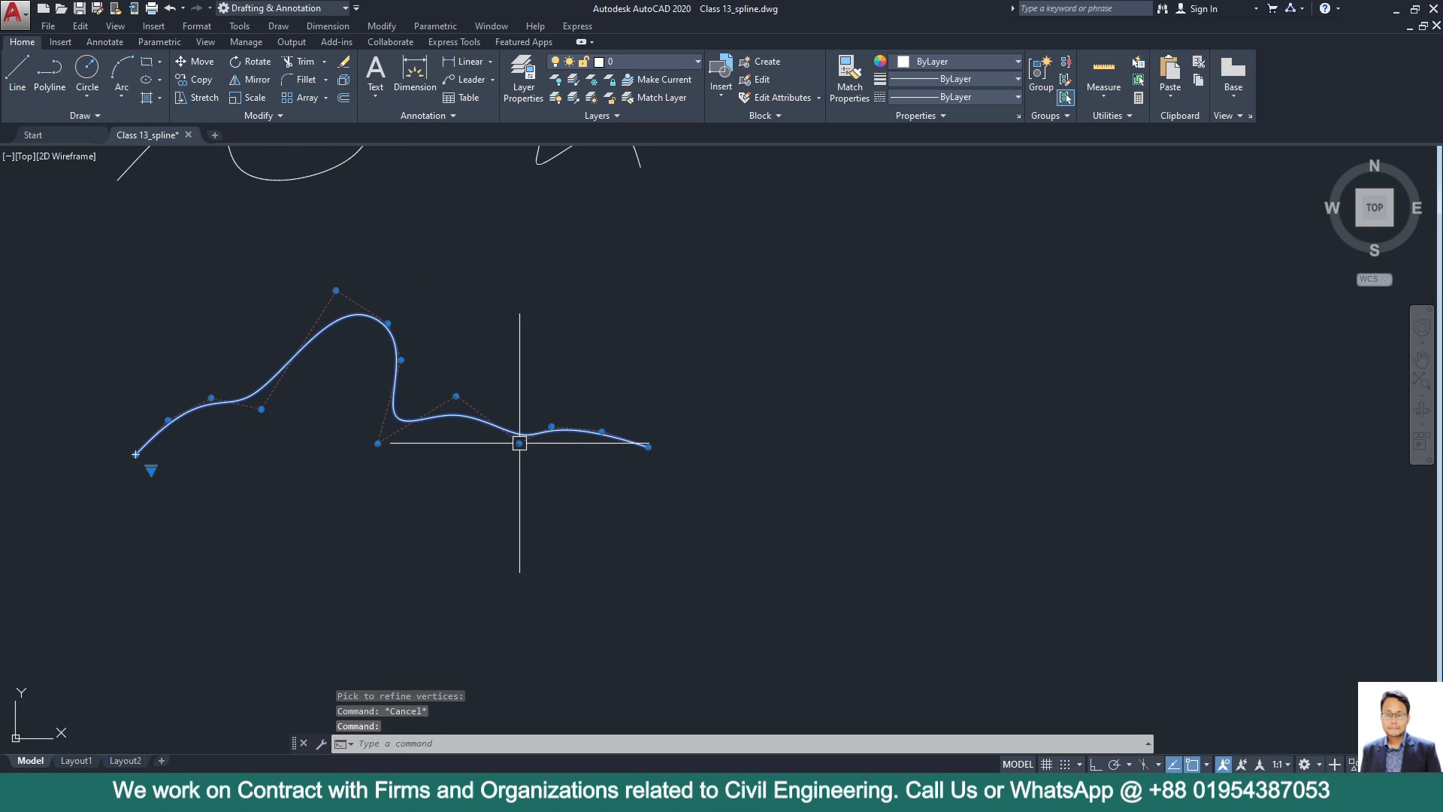
{"action": "mouse_move", "coordinate": [520, 444]}
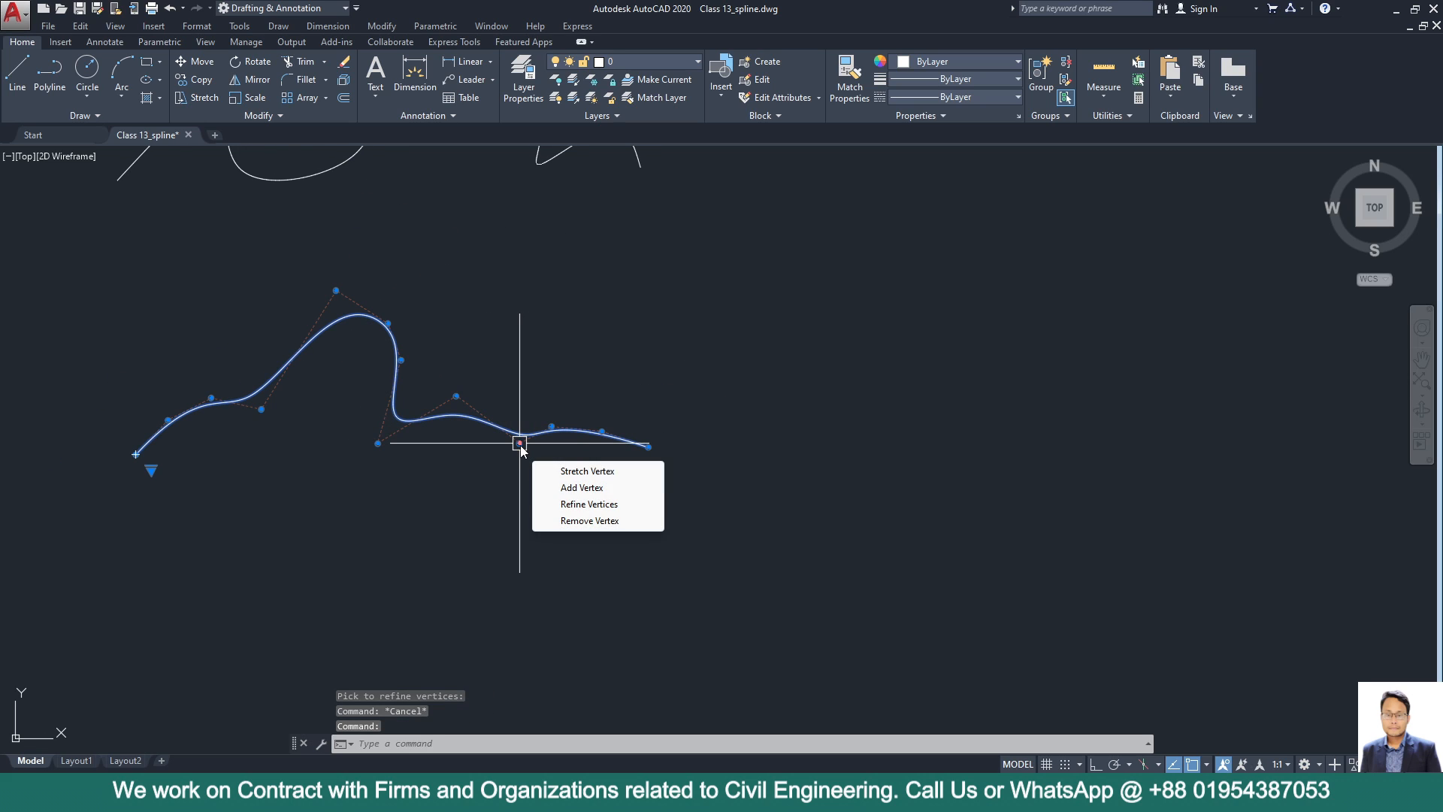
{"action": "left_click", "coordinate": [594, 520]}
Remove the upper control vertex on the falling side of the CV spline's high crest and deselect the spline.
{"action": "mouse_move", "coordinate": [456, 398]}
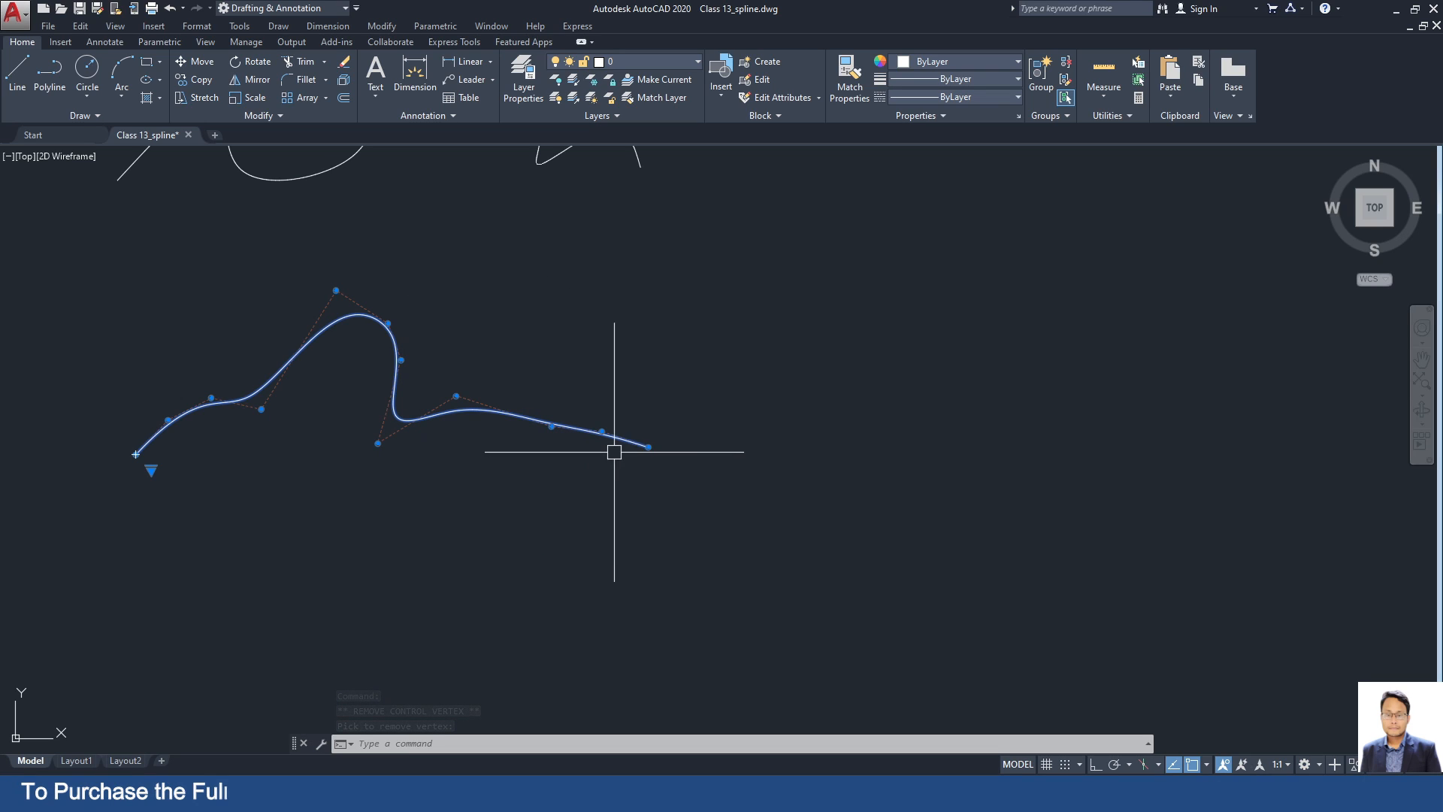
{"action": "mouse_move", "coordinate": [388, 324]}
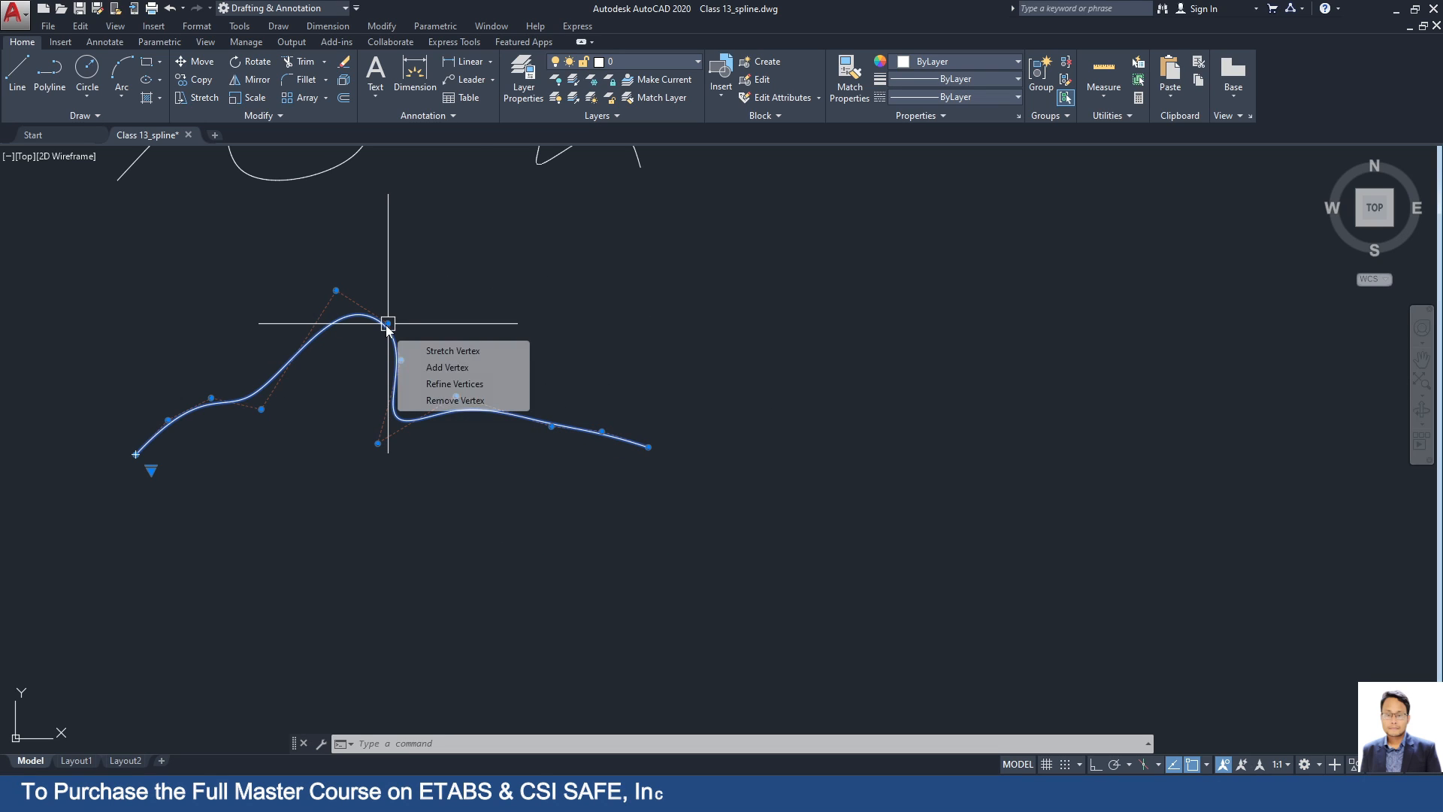
{"action": "left_click", "coordinate": [451, 400]}
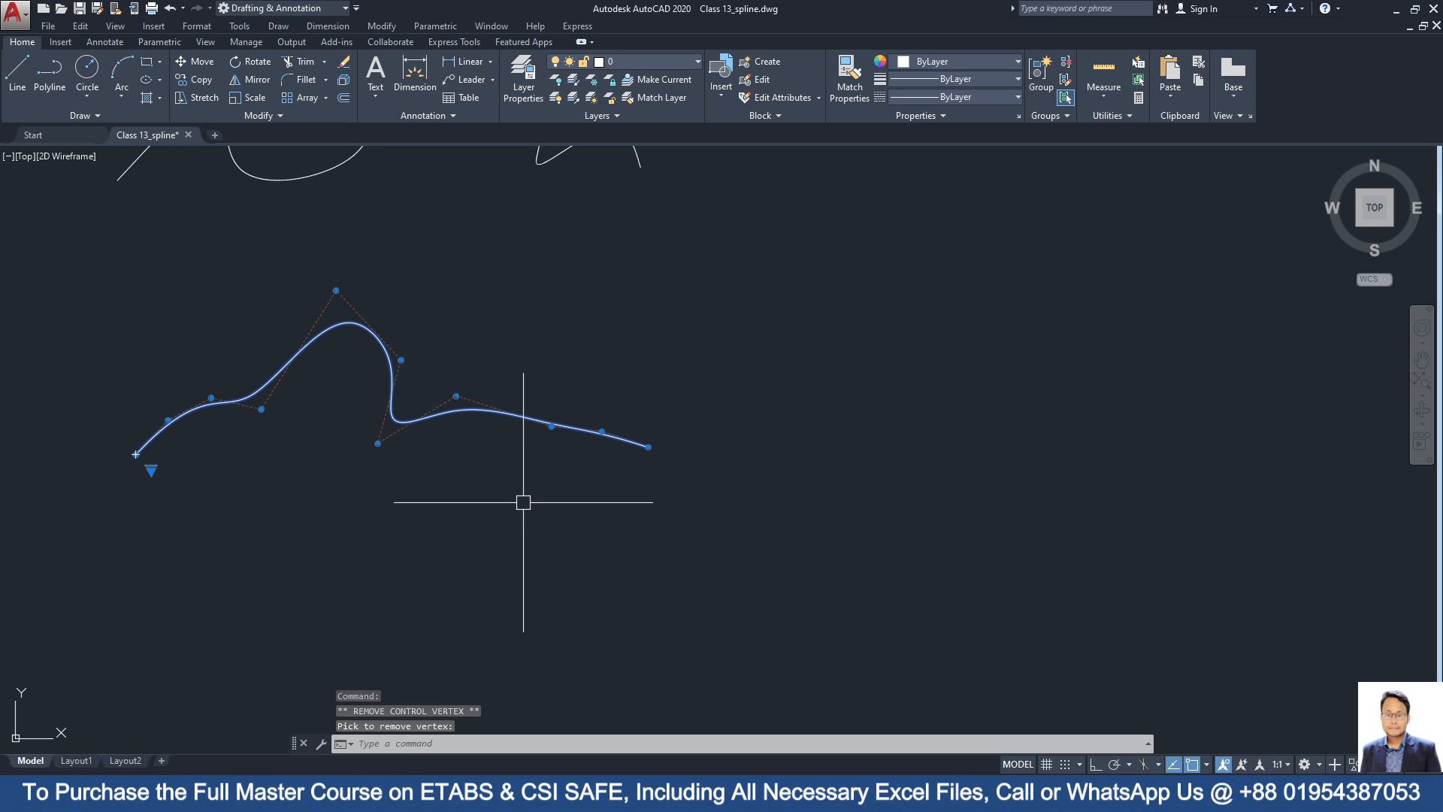
{"action": "key", "text": "Escape"}
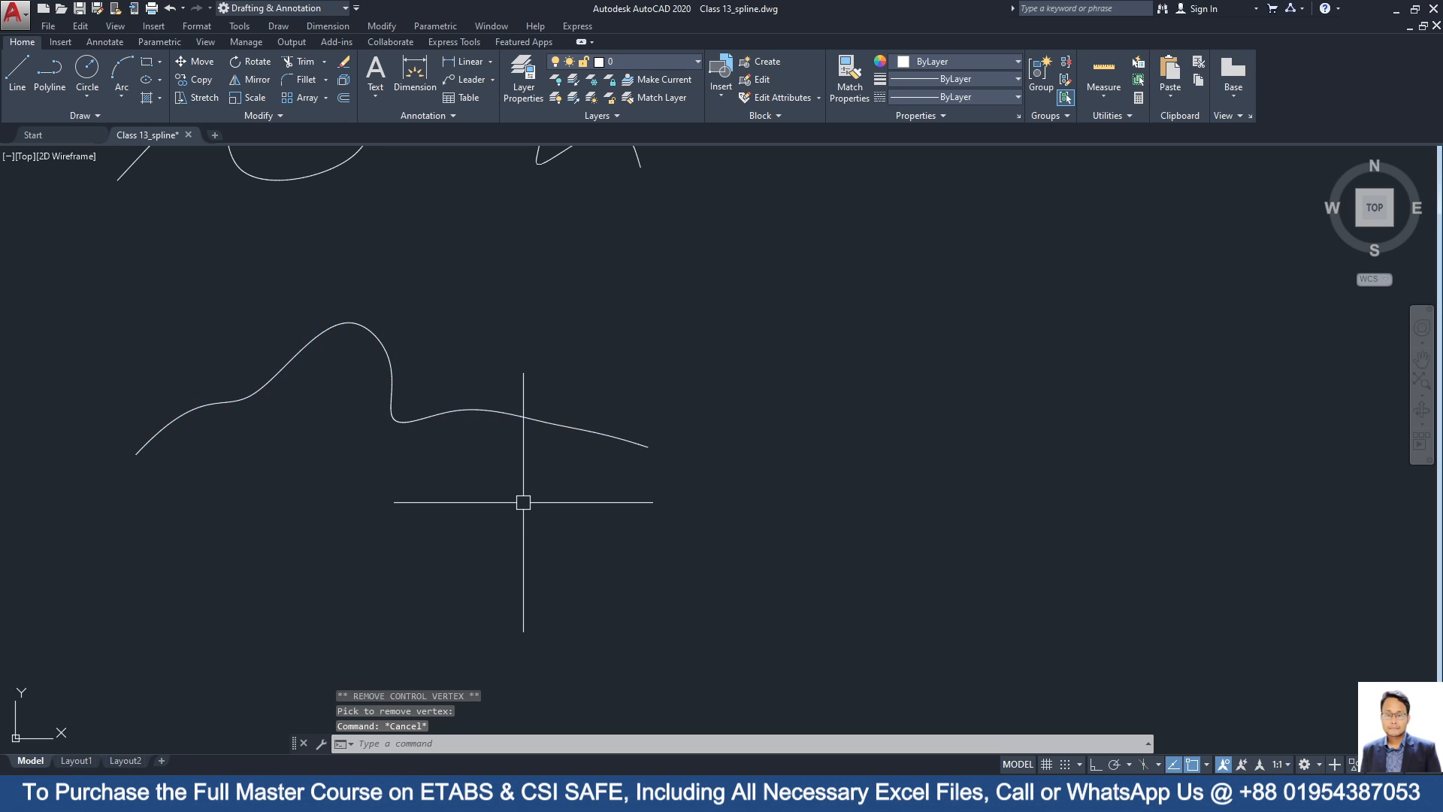
Draw a 100' by 100' rectangle in the empty area to the right of the two splines.
{"action": "scroll", "coordinate": [556, 507], "scroll_direction": "down", "scroll_amount": 4}
{"action": "scroll", "coordinate": [459, 445], "scroll_direction": "up", "scroll_amount": 3}
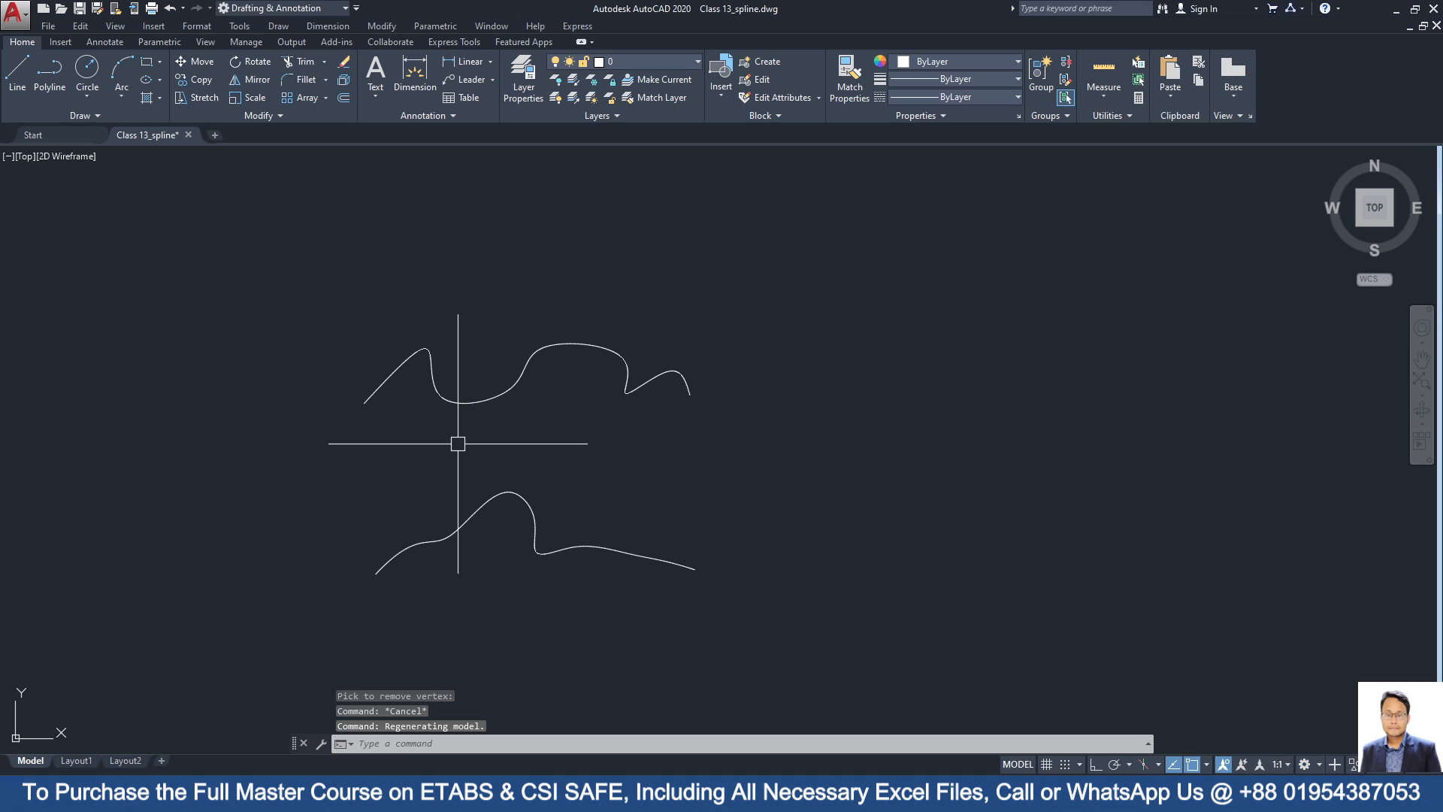
{"action": "middle_click_drag", "start_coordinate": [457, 445], "coordinate": [379, 381]}
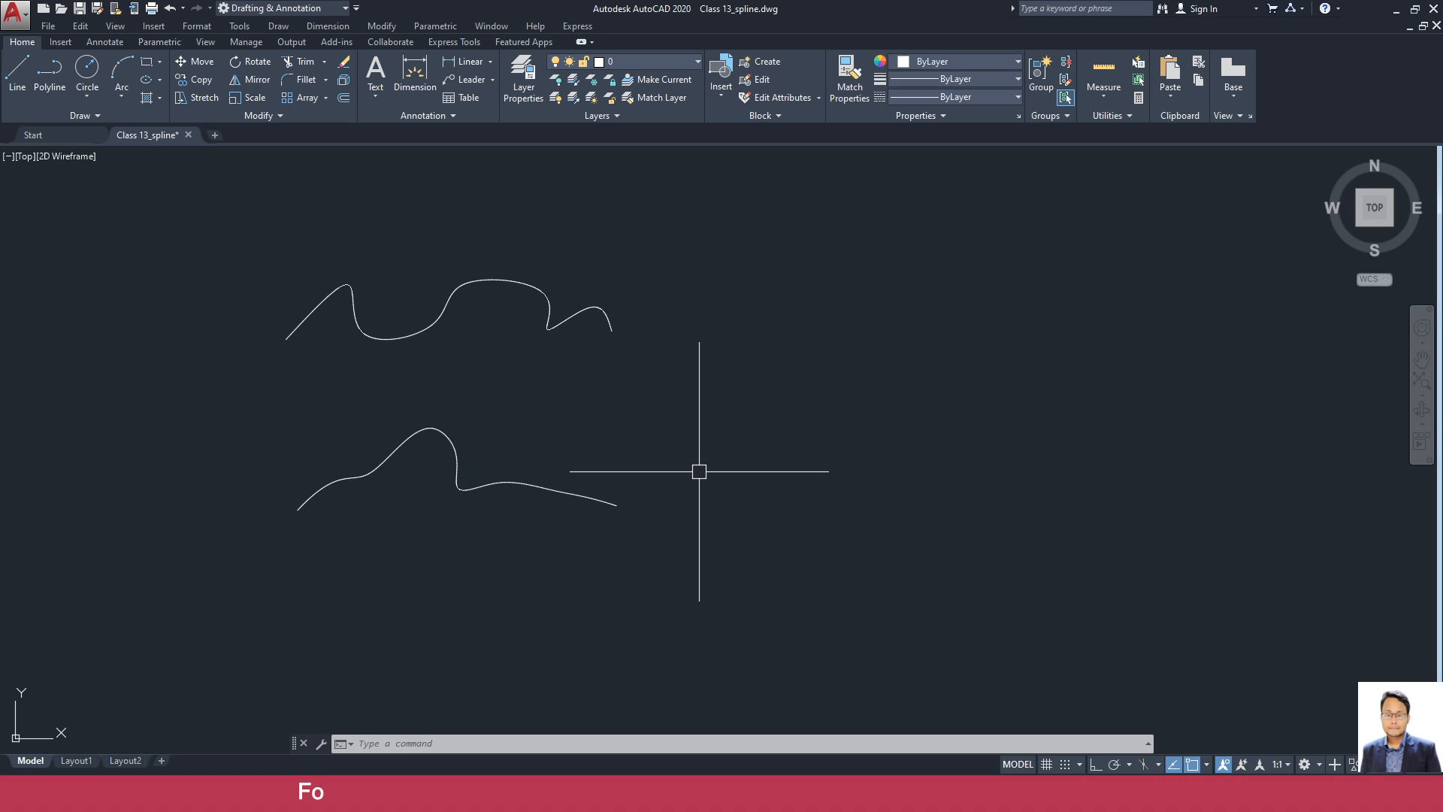
{"action": "middle_click_drag", "start_coordinate": [629, 439], "coordinate": [288, 514]}
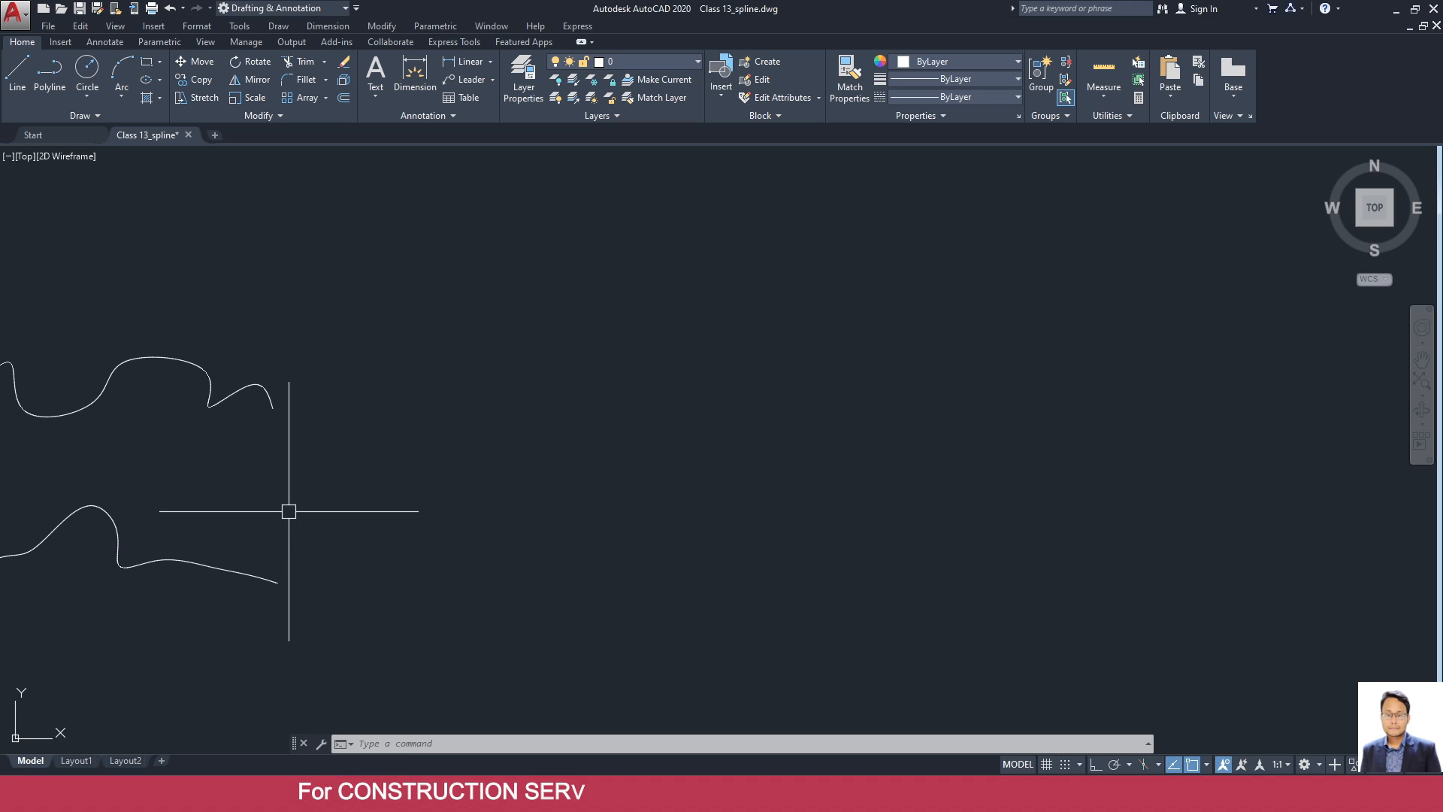
{"action": "key", "text": "Escape"}
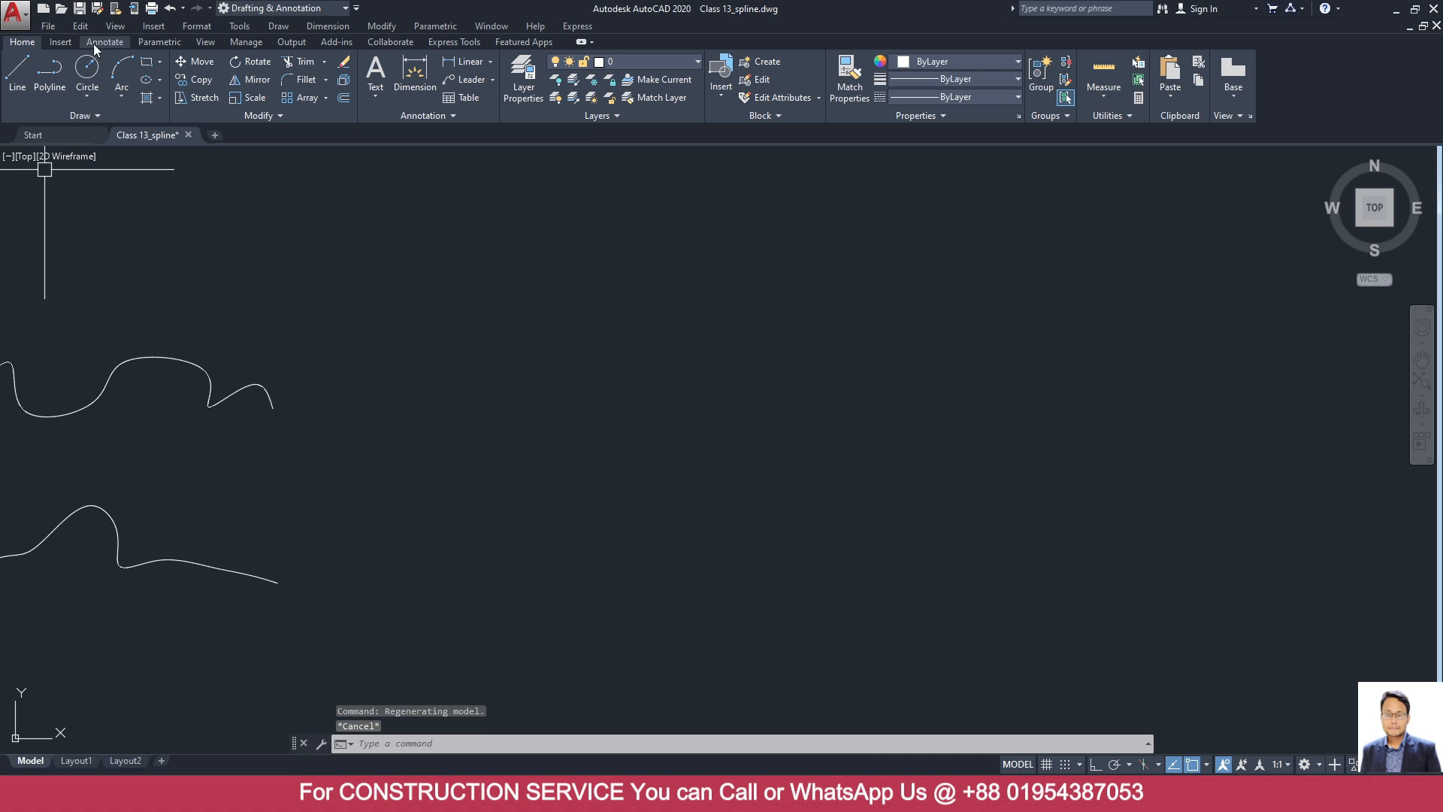
{"action": "left_click", "coordinate": [146, 64]}
{"action": "left_click", "coordinate": [583, 279]}
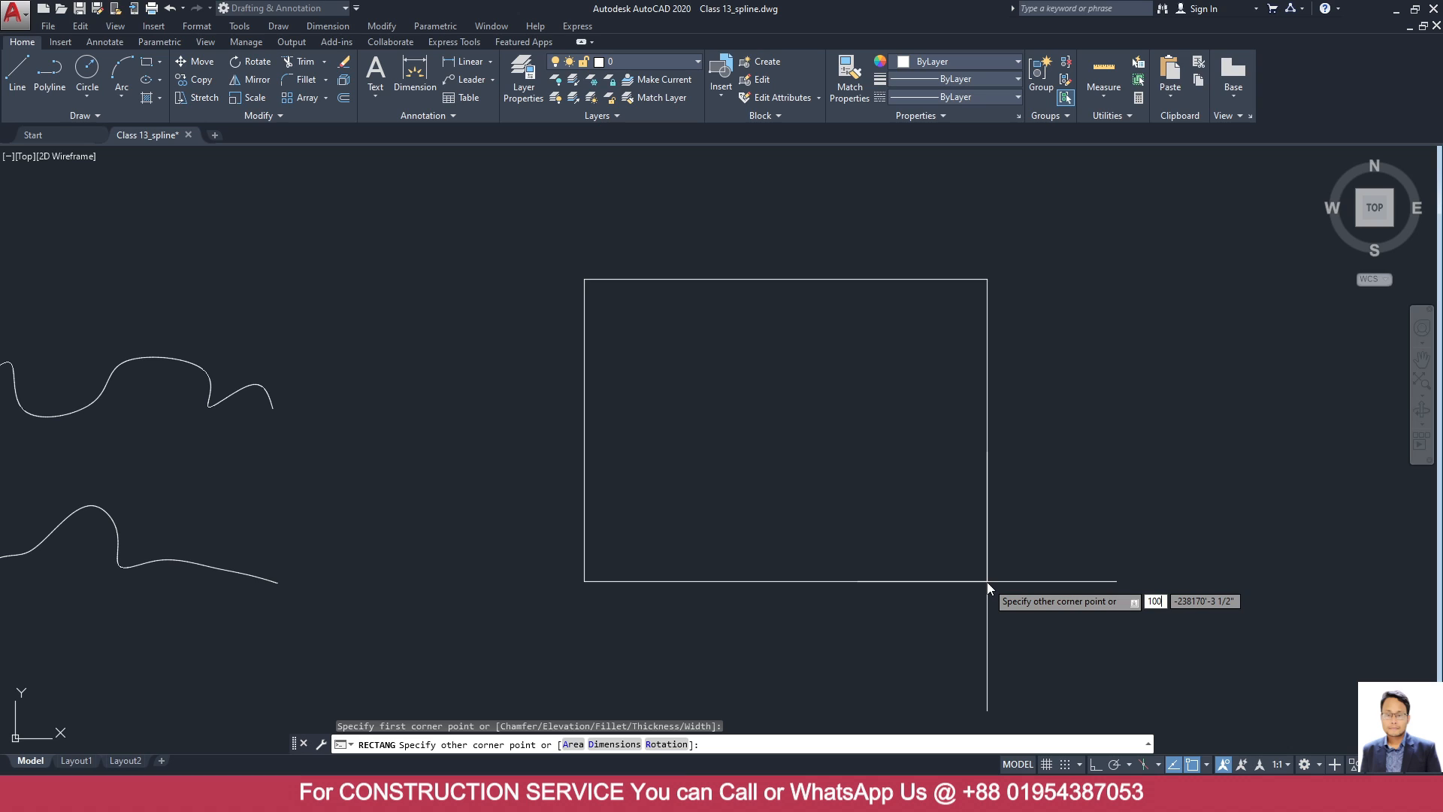
{"action": "type", "text": "100"}
{"action": "key", "text": "Tab"}
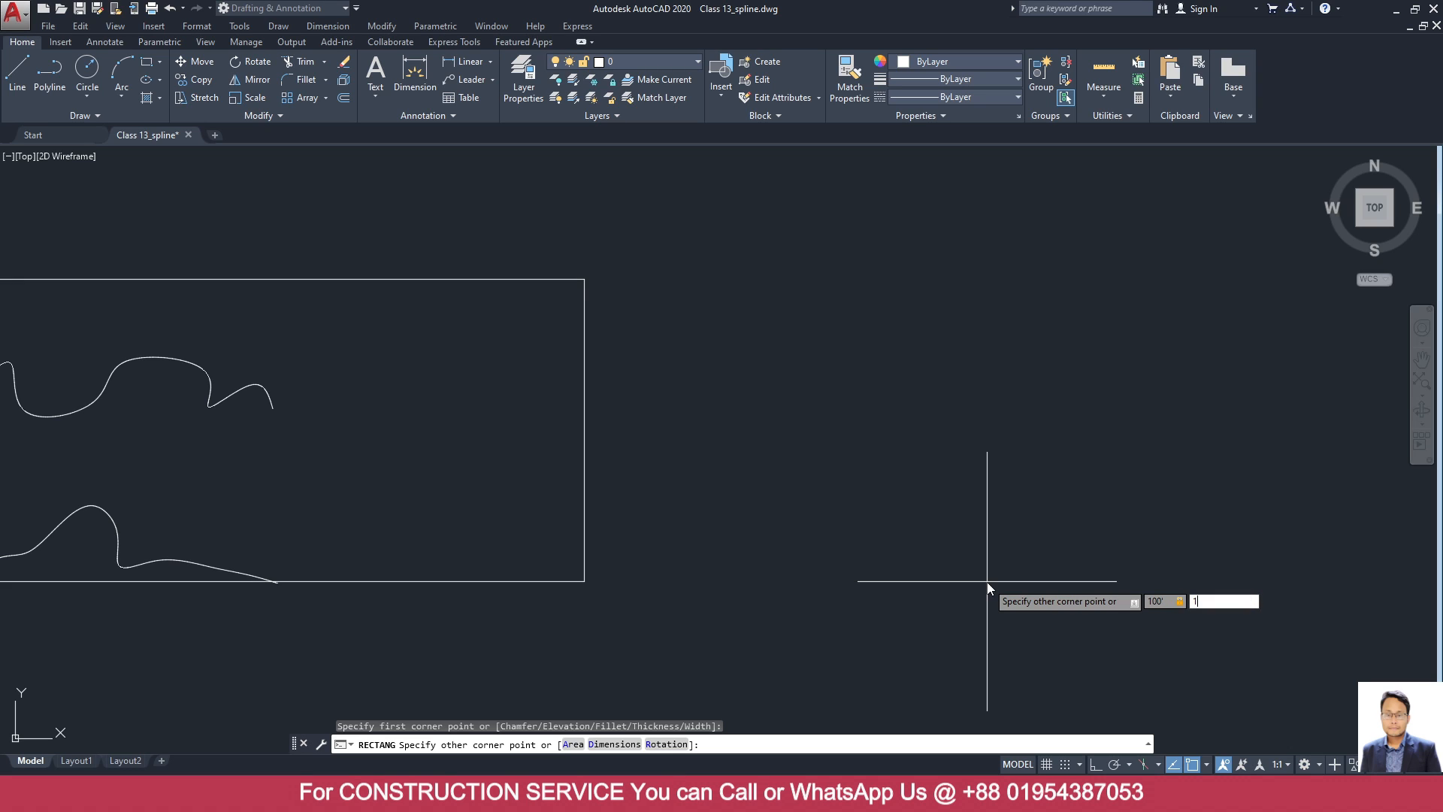
{"action": "key", "text": "Return"}
With Ortho on, draw a short vertical line inside the upper-left part of the square.
{"action": "scroll", "coordinate": [538, 300], "scroll_direction": "up", "scroll_amount": 3}
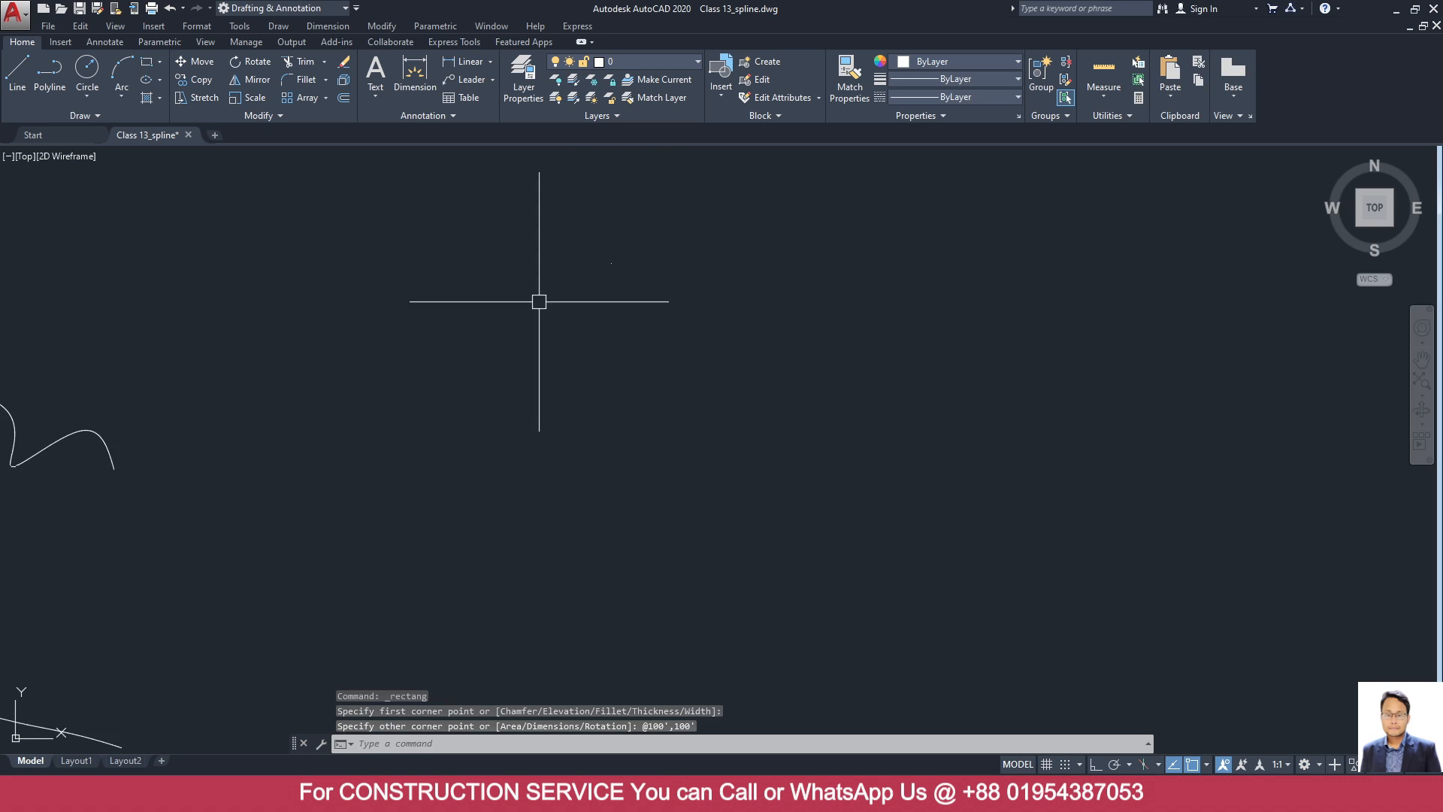
{"action": "scroll", "coordinate": [338, 271], "scroll_direction": "down", "scroll_amount": 5}
{"action": "scroll", "coordinate": [496, 443], "scroll_direction": "up", "scroll_amount": 5}
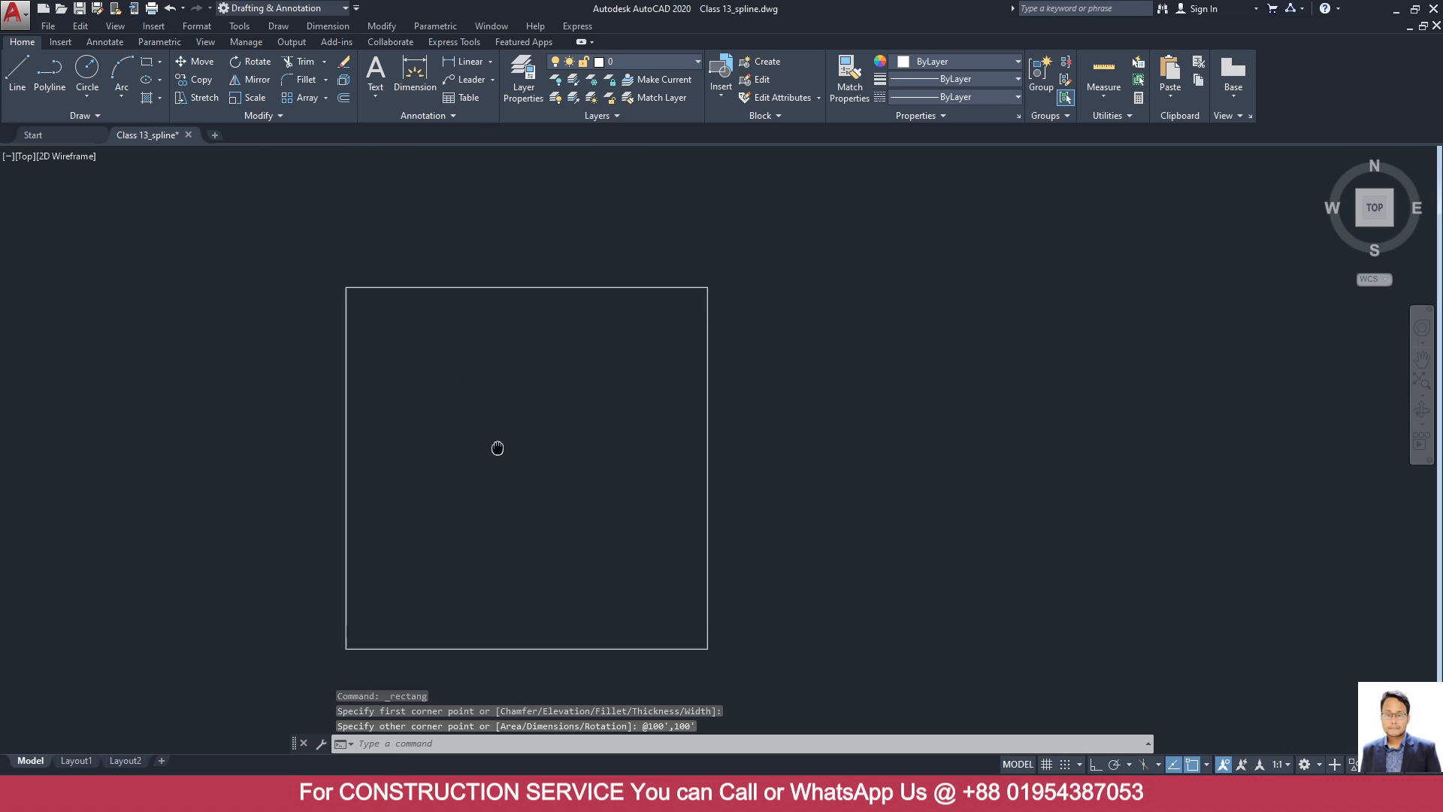
{"action": "scroll", "coordinate": [476, 390], "scroll_direction": "up", "scroll_amount": 2}
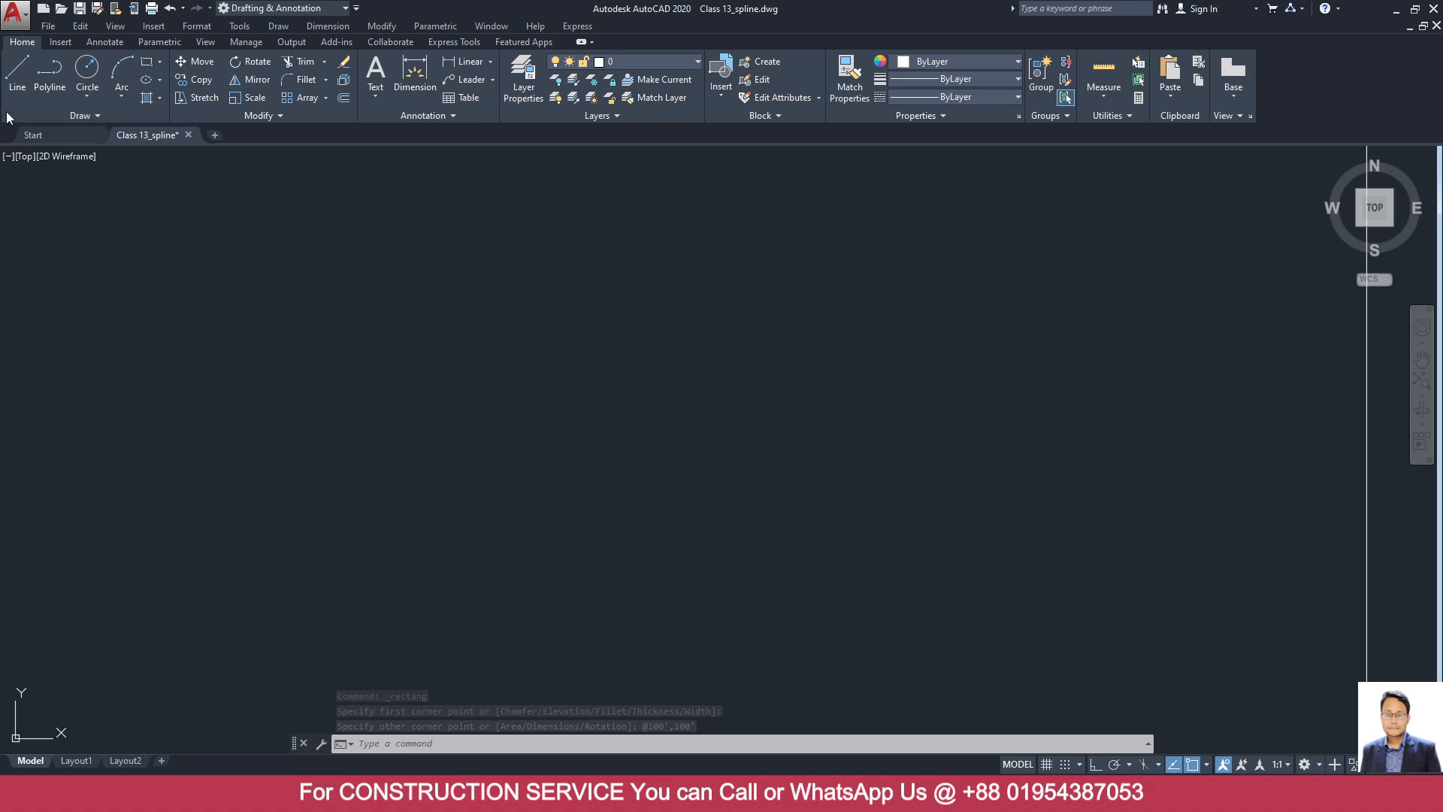
{"action": "left_click", "coordinate": [16, 75]}
{"action": "left_click", "coordinate": [331, 304]}
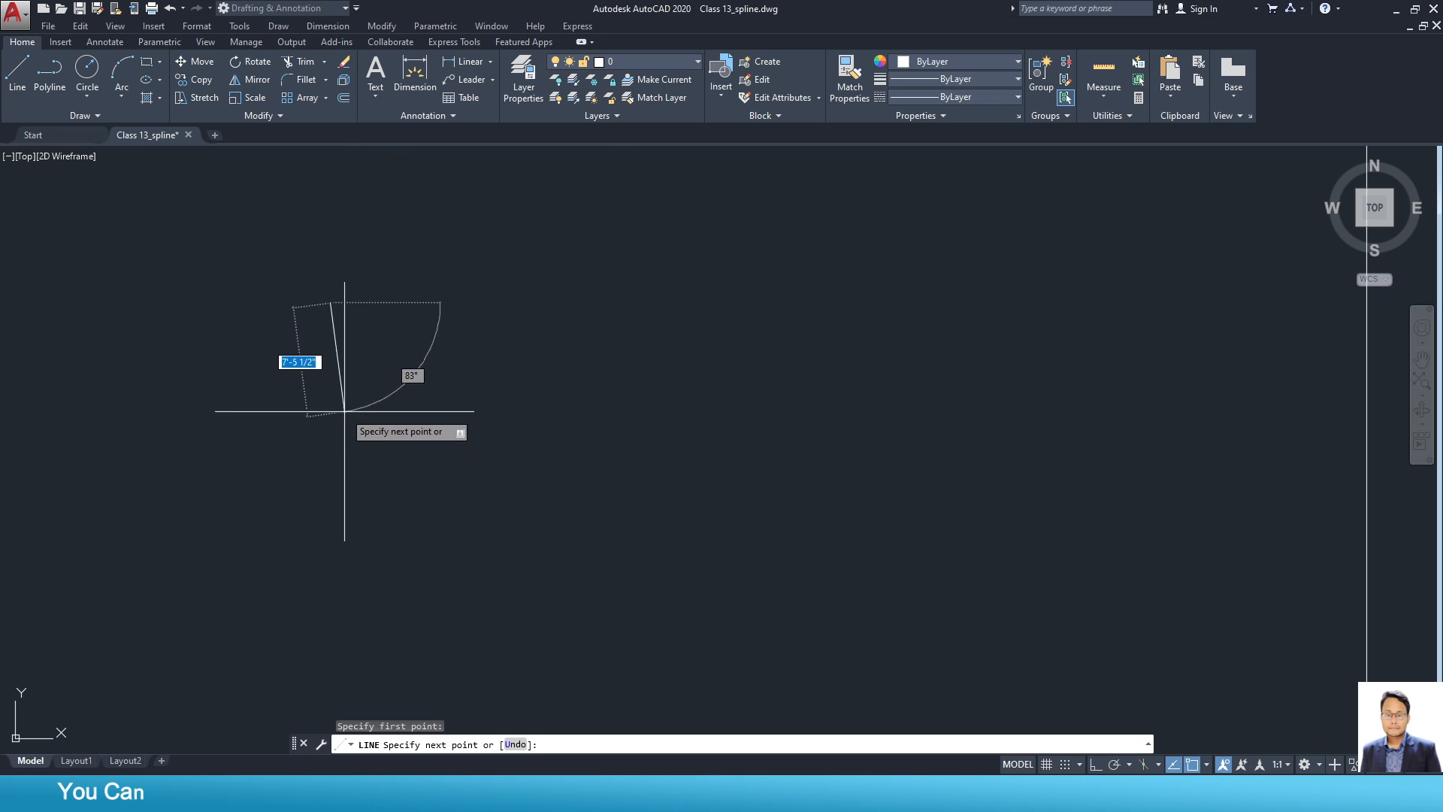
{"action": "left_click", "coordinate": [1094, 765]}
{"action": "left_click", "coordinate": [330, 426]}
{"action": "key", "text": "Escape"}
Copy the vertical line from its lower endpoint to three spots further right at different heights, with Ortho off.
{"action": "left_click", "coordinate": [380, 419]}
{"action": "left_click", "coordinate": [265, 401]}
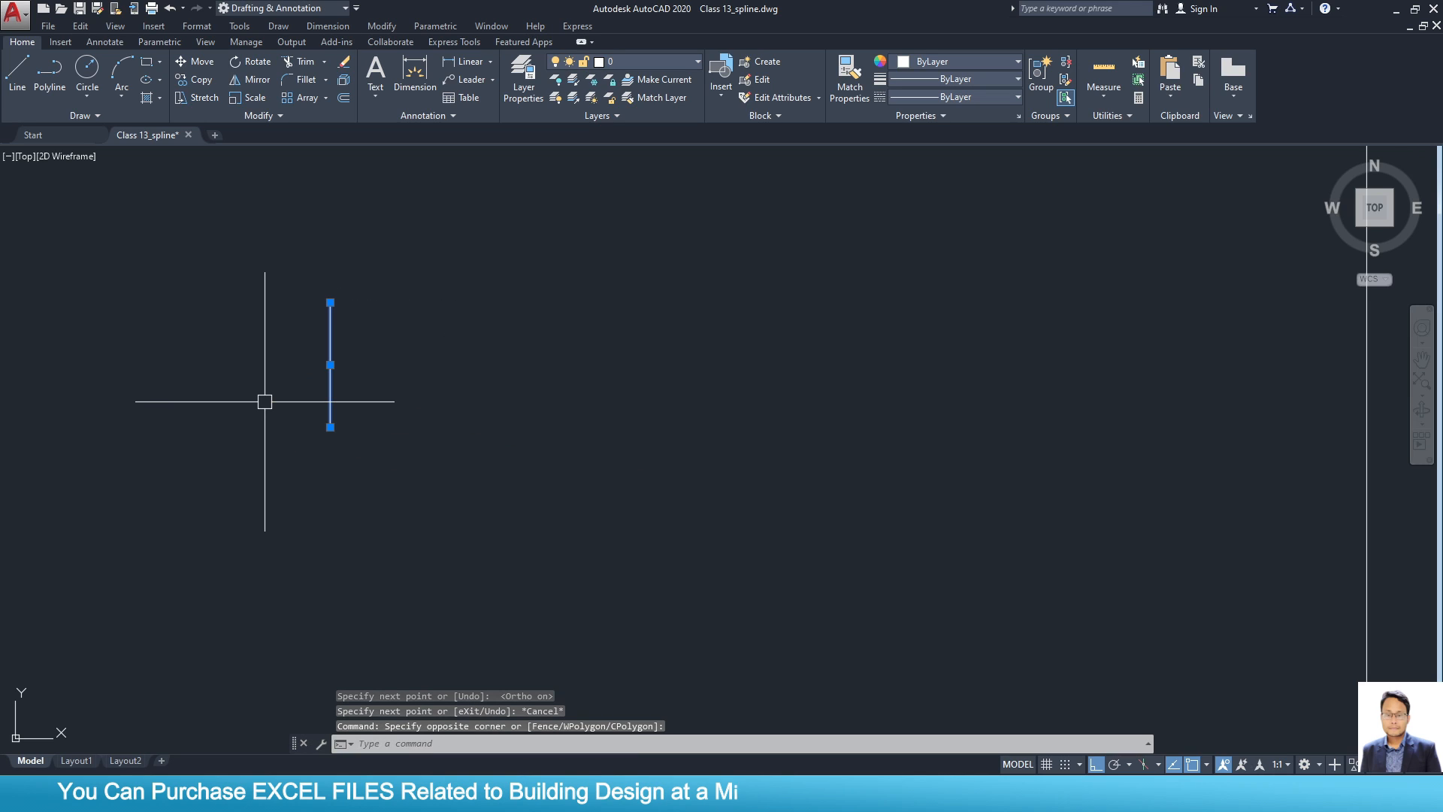
{"action": "key", "text": "Return"}
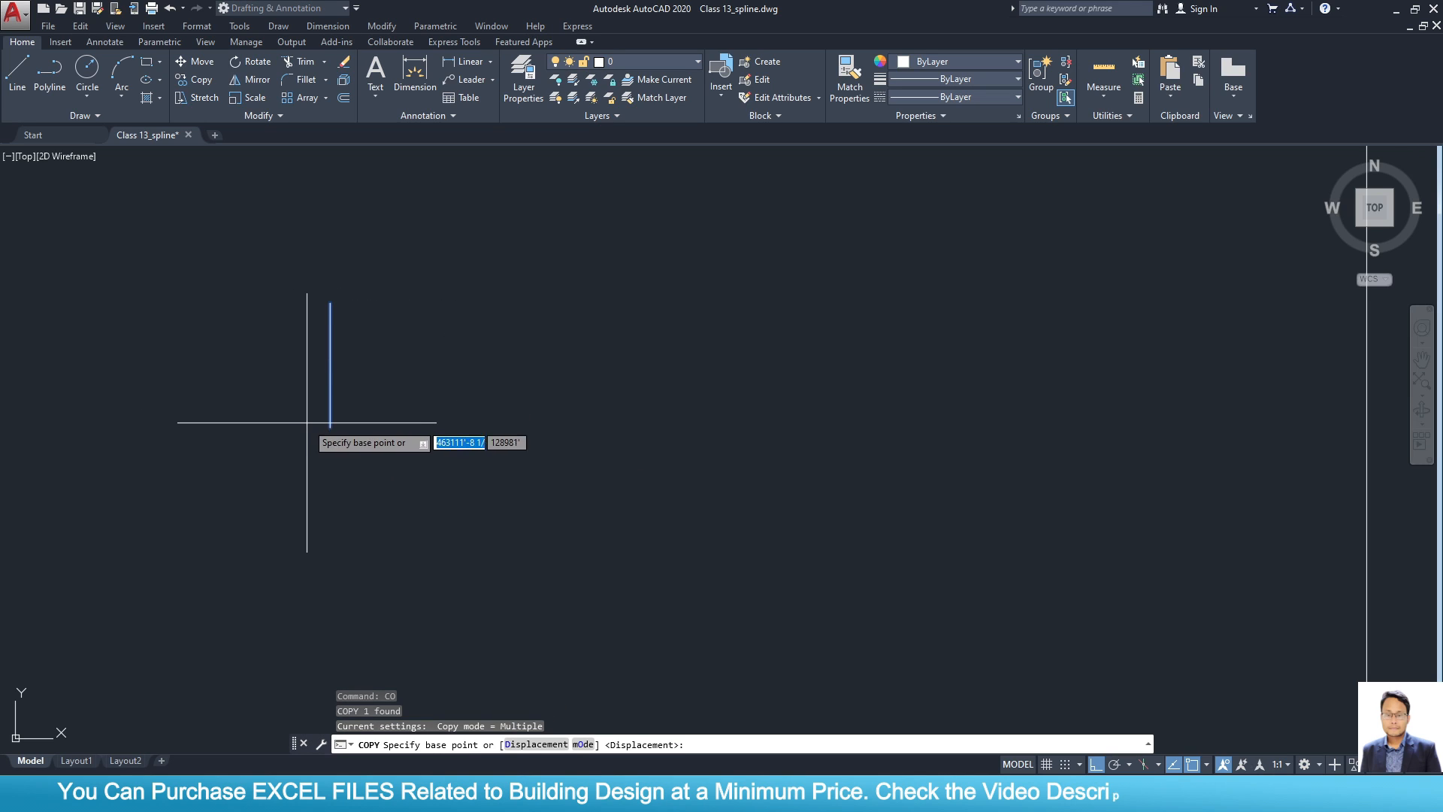
{"action": "left_click", "coordinate": [330, 427]}
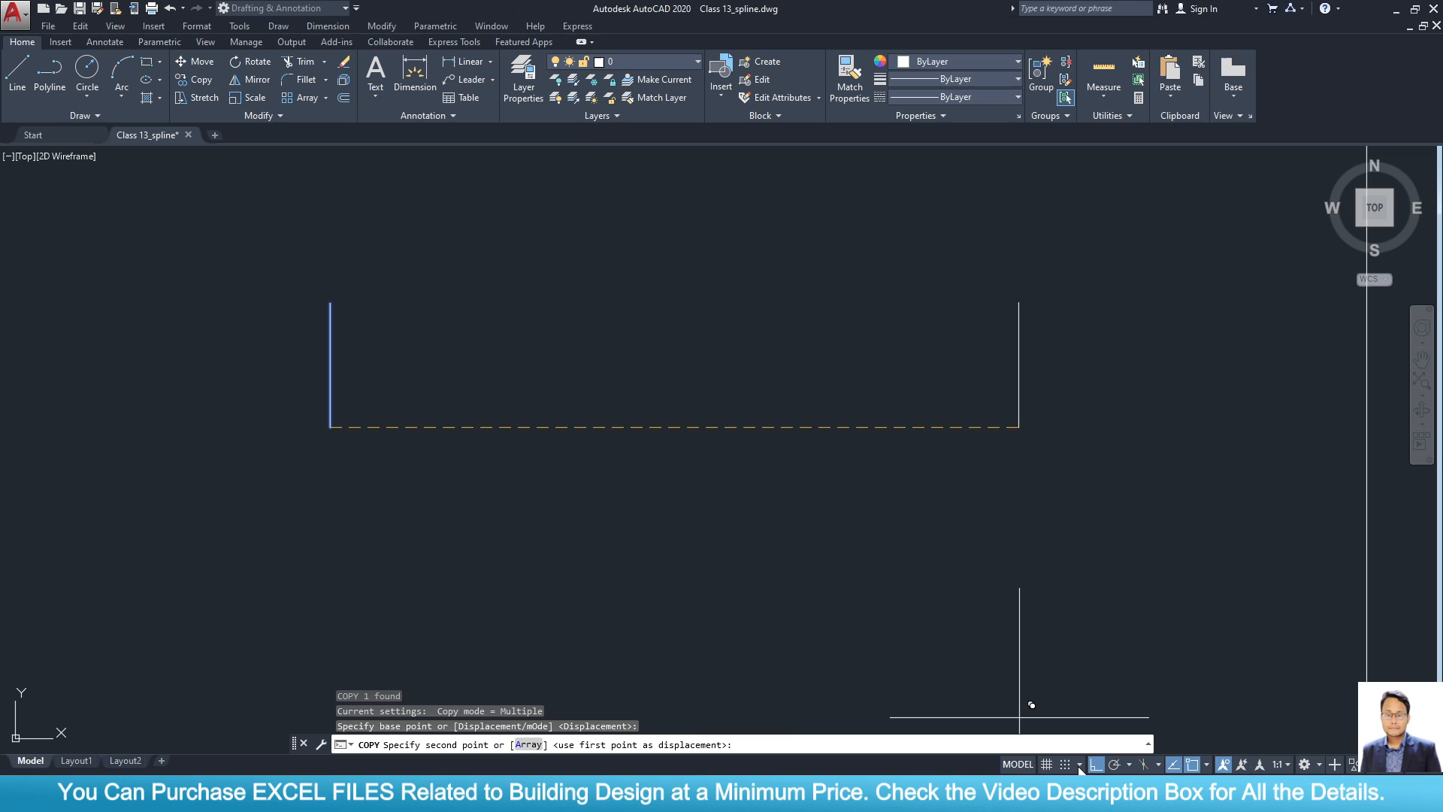
{"action": "left_click", "coordinate": [1094, 765]}
{"action": "left_click", "coordinate": [636, 485]}
{"action": "left_click", "coordinate": [977, 440]}
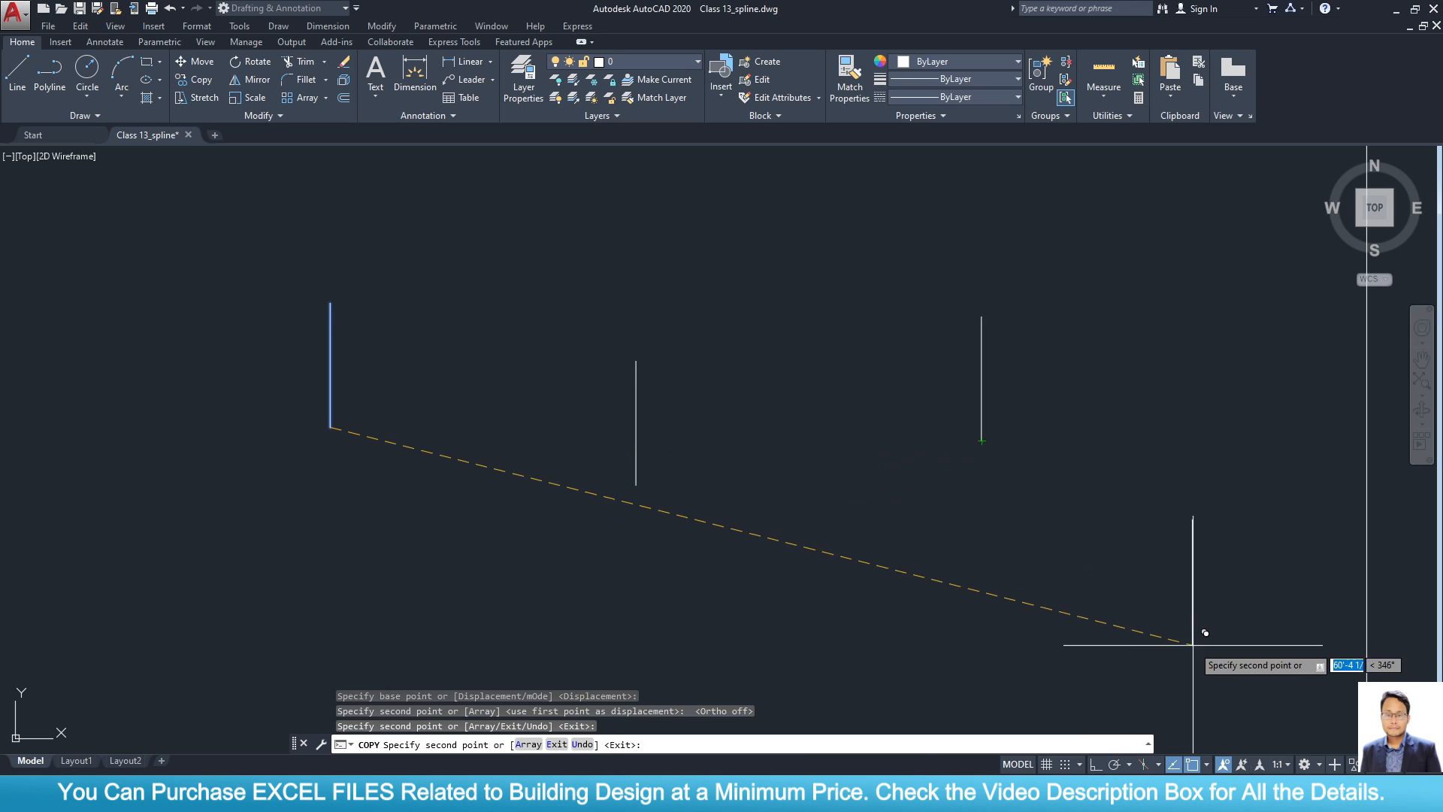
{"action": "left_click", "coordinate": [1225, 584]}
{"action": "key", "text": "Escape"}
Start a spline with the Fit method and Chord knot parameterization.
{"action": "scroll", "coordinate": [546, 479], "scroll_direction": "down", "scroll_amount": 4}
{"action": "scroll", "coordinate": [753, 466], "scroll_direction": "up", "scroll_amount": 4}
{"action": "middle_click_drag", "start_coordinate": [754, 466], "coordinate": [838, 450]}
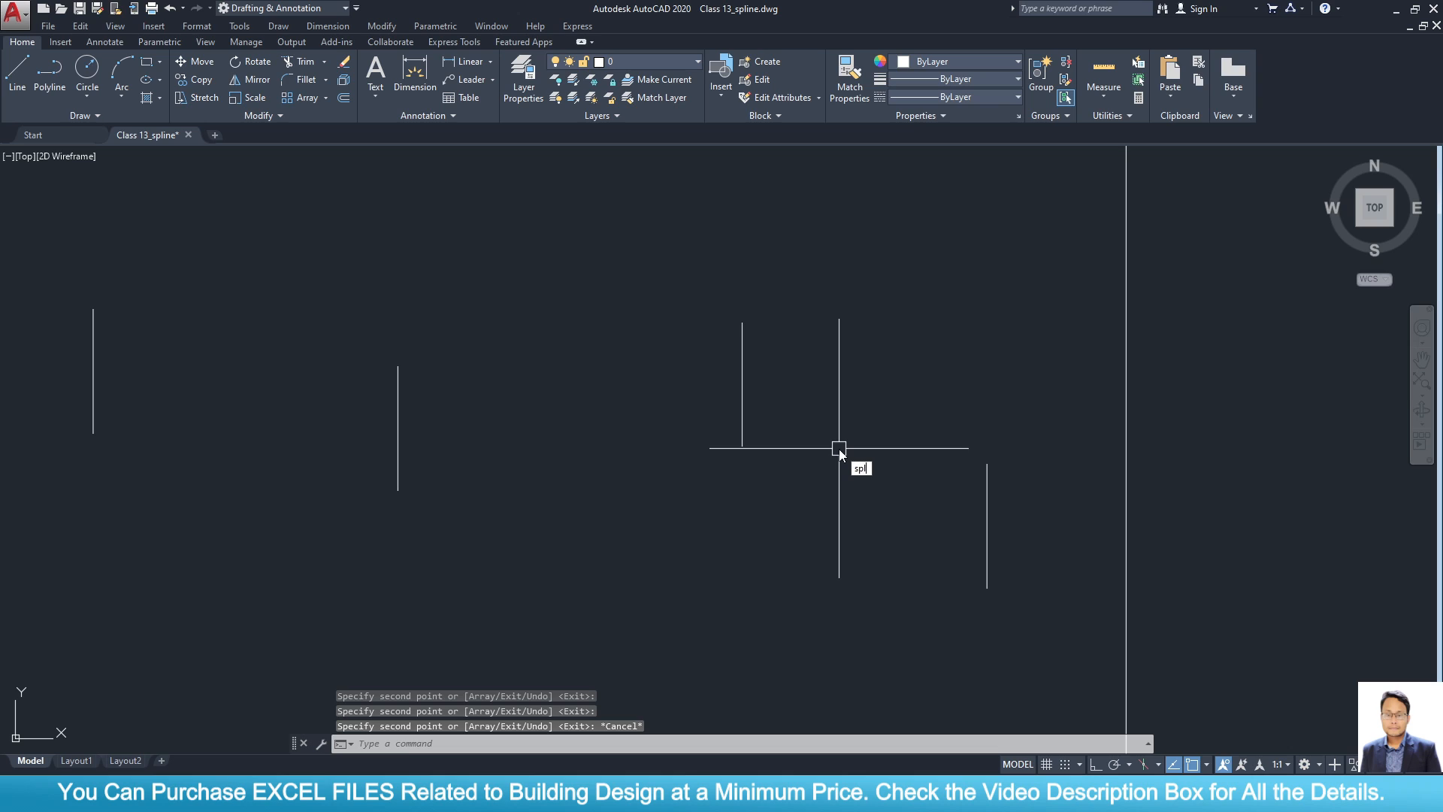
{"action": "key", "text": "Return"}
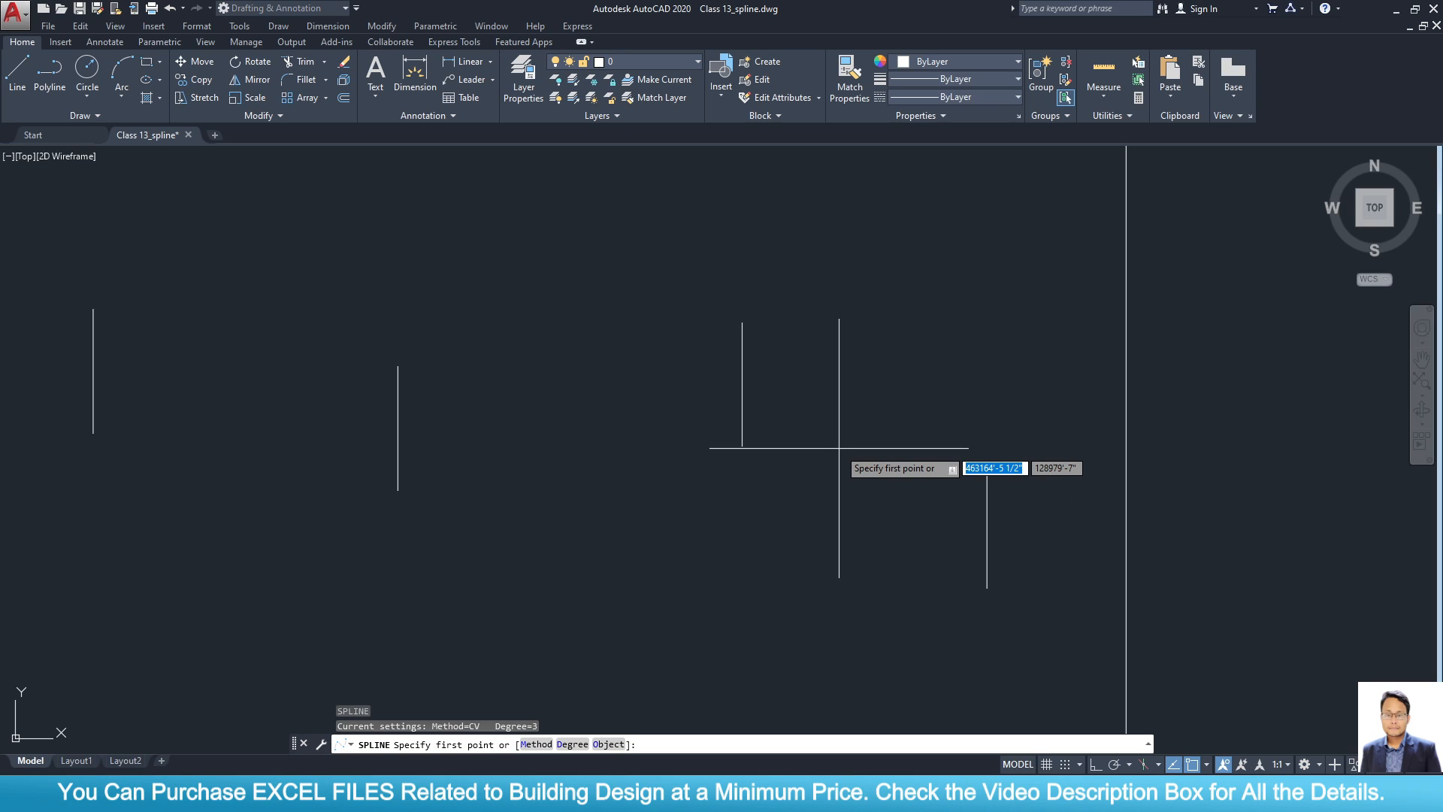
{"action": "left_click", "coordinate": [536, 744]}
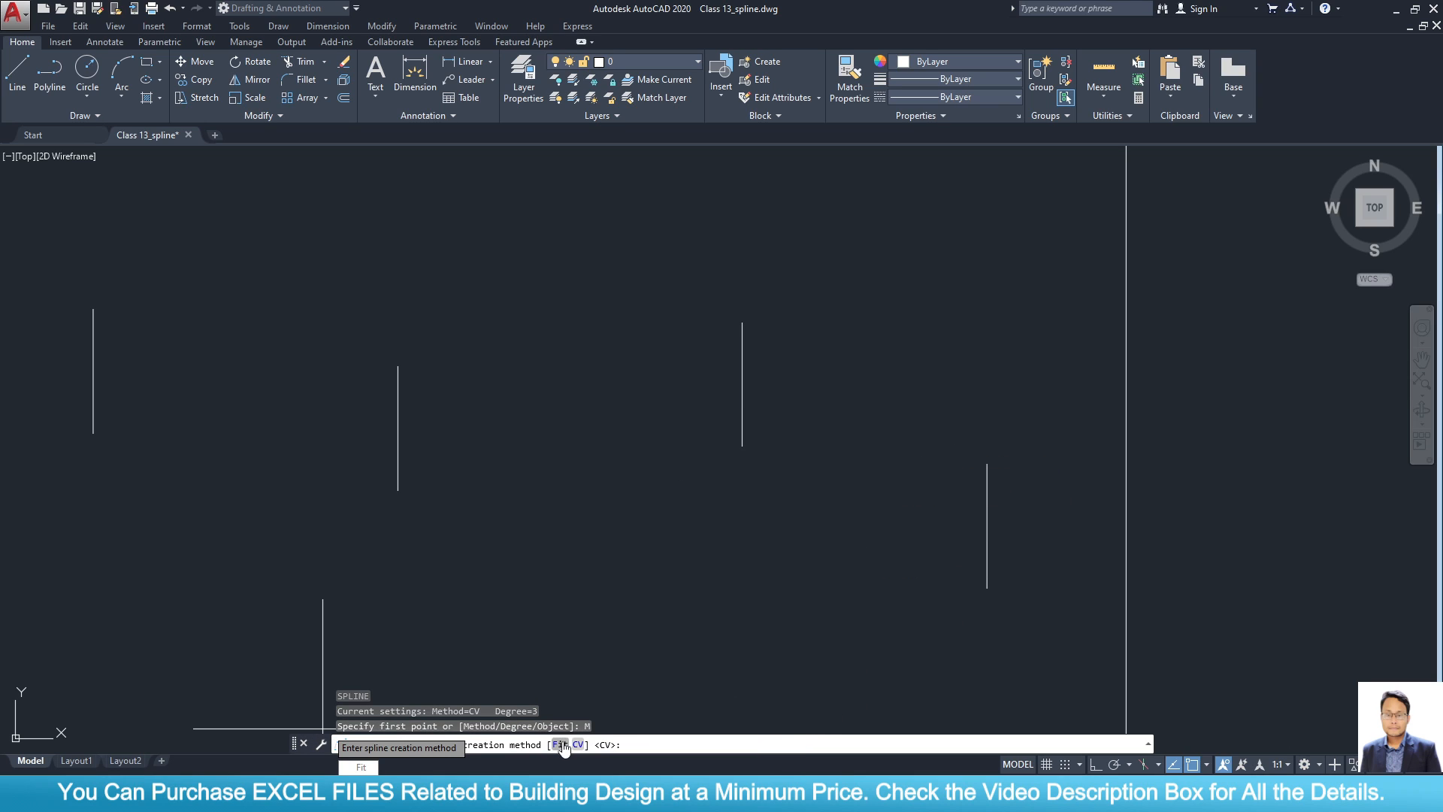
{"action": "left_click", "coordinate": [560, 743]}
{"action": "left_click", "coordinate": [568, 744]}
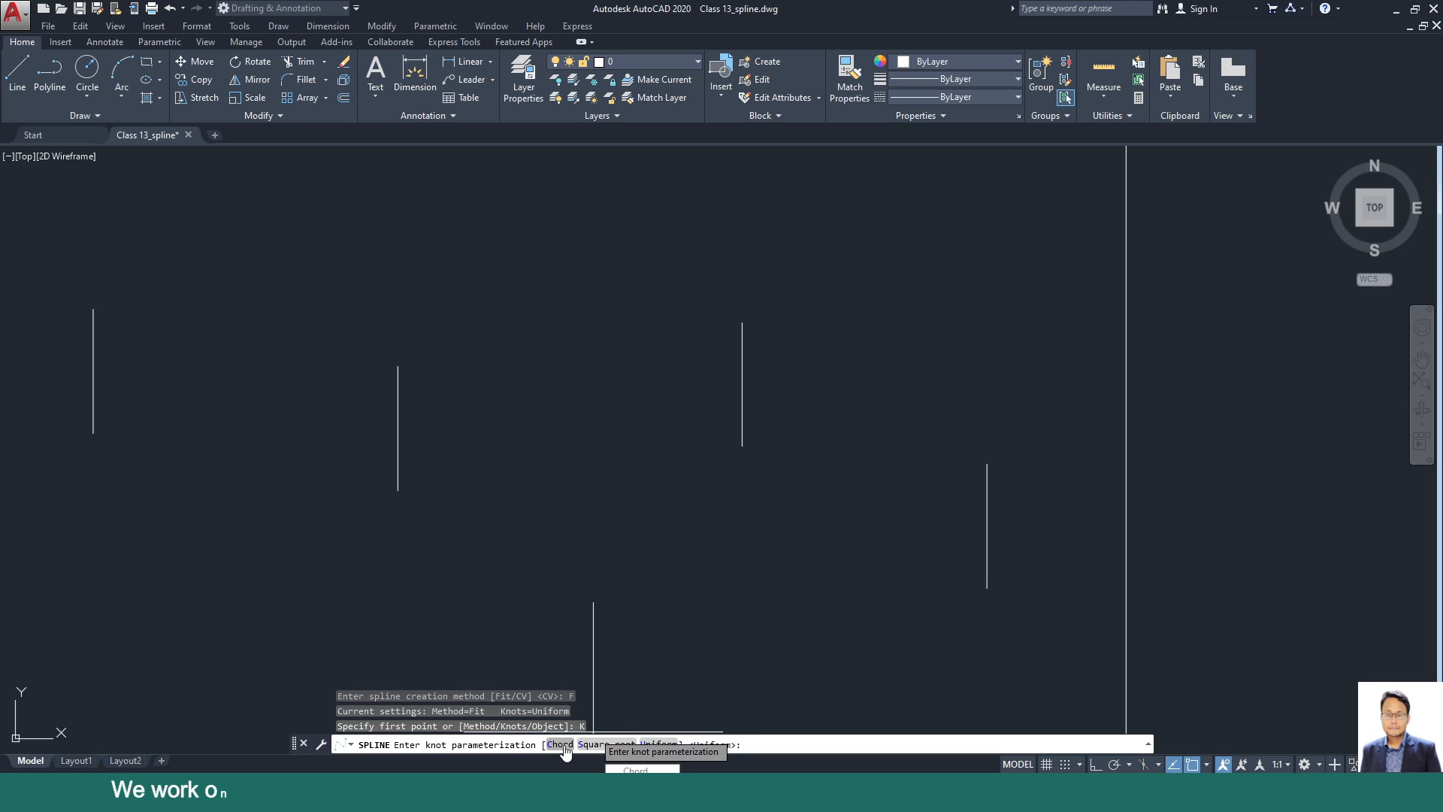
{"action": "scroll", "coordinate": [650, 610], "scroll_direction": "down", "scroll_amount": 6}
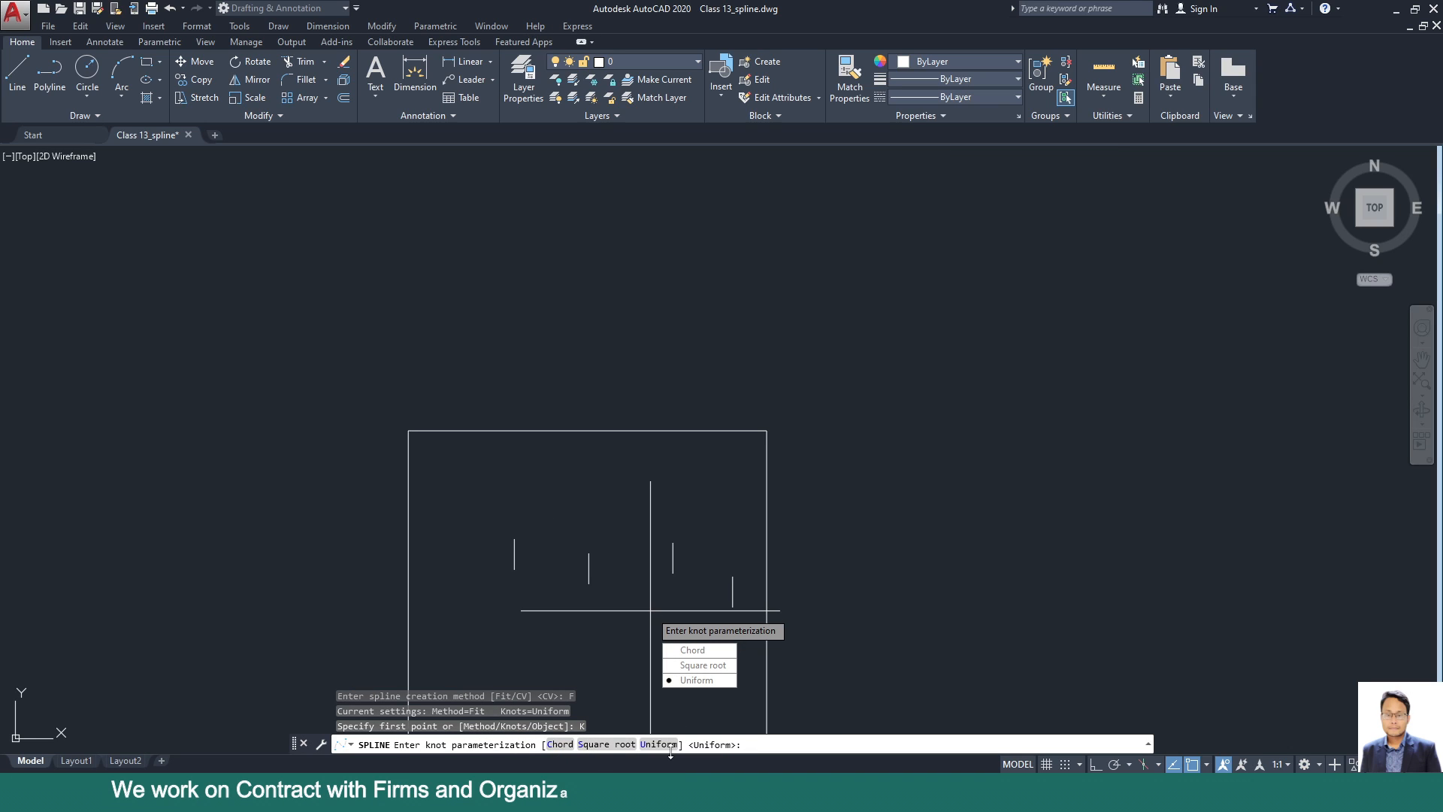
{"action": "left_click", "coordinate": [697, 655]}
{"action": "scroll", "coordinate": [615, 631], "scroll_direction": "up", "scroll_amount": 4}
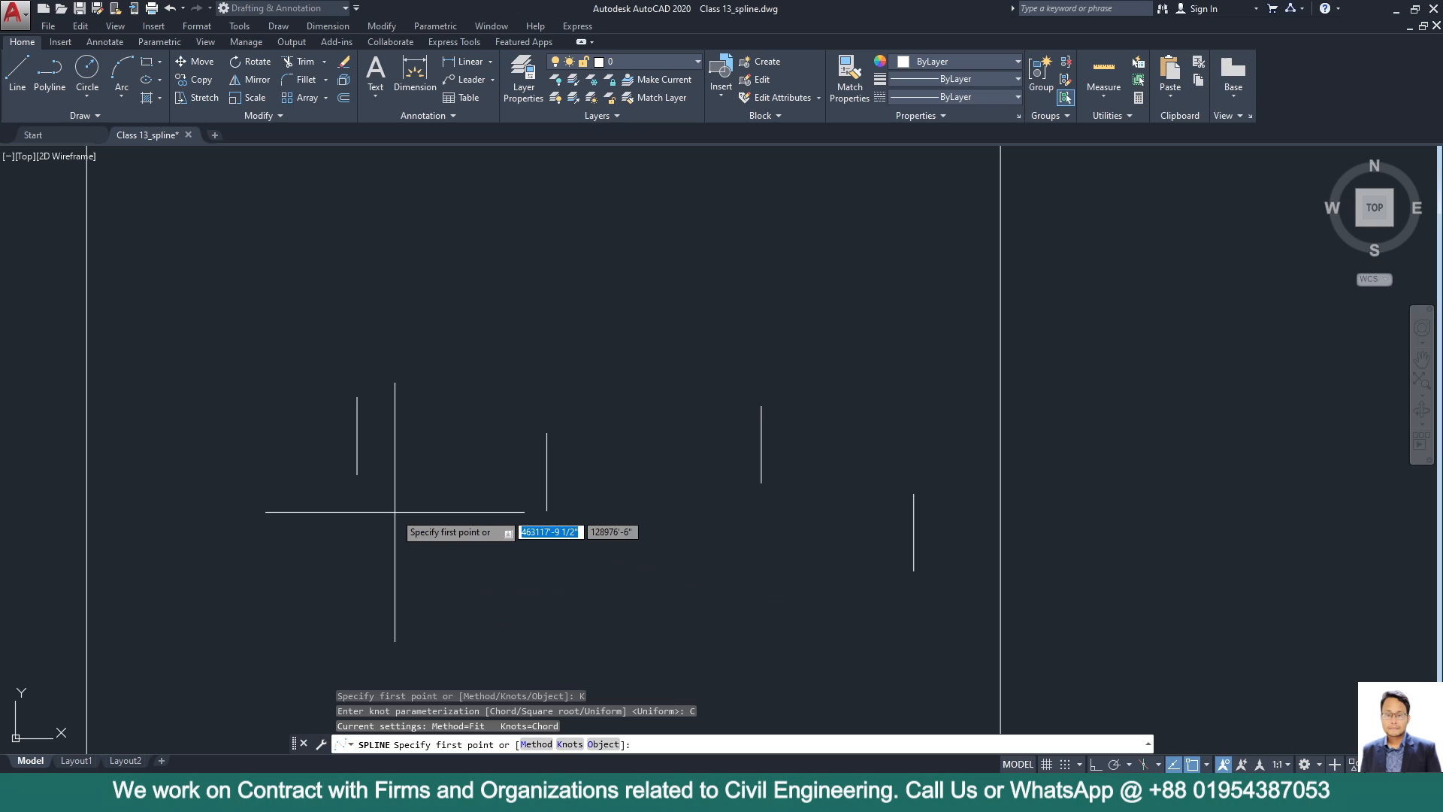
Draw the spline through the first line's top end, the second's bottom end, the third's top end and the fourth's bottom end.
{"action": "left_click", "coordinate": [357, 396]}
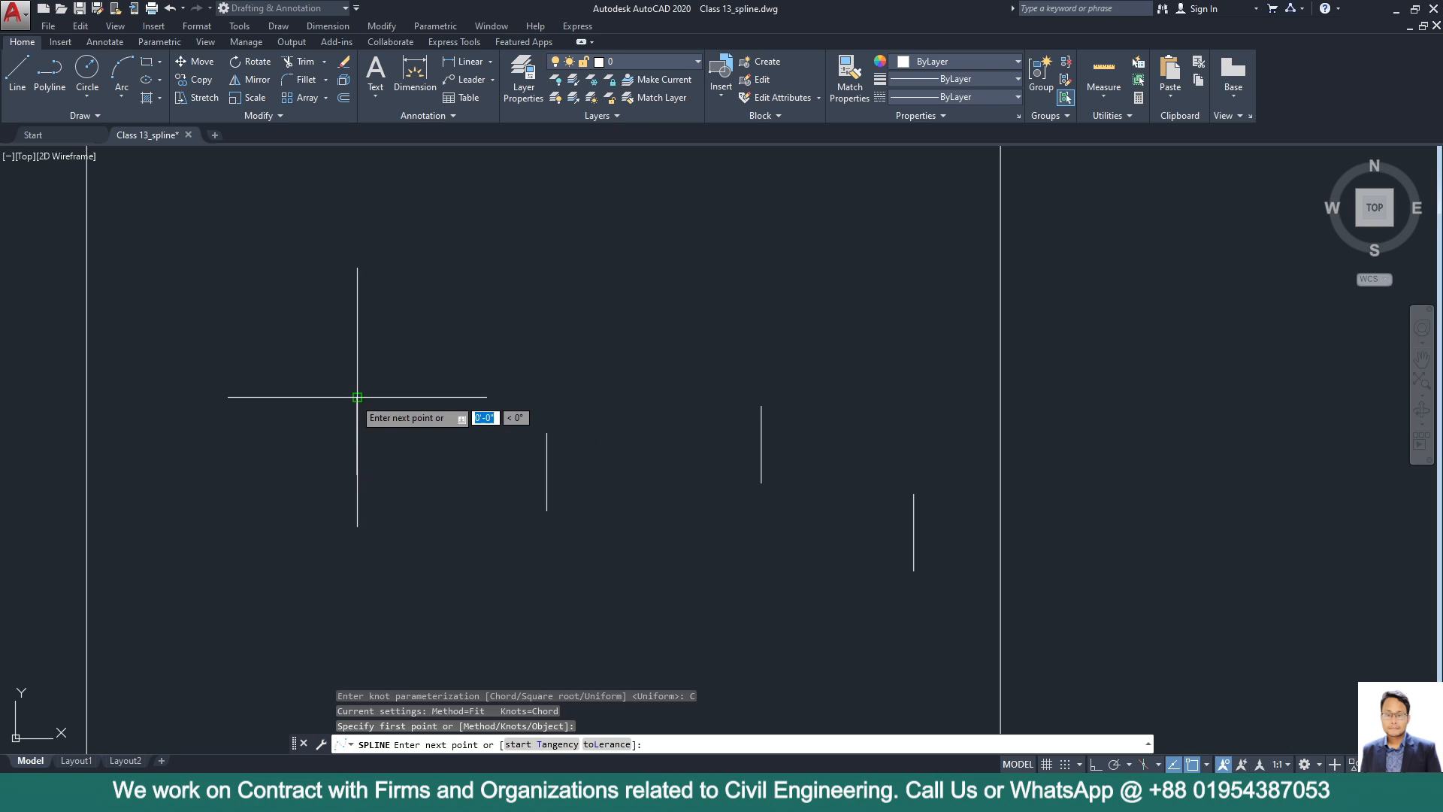
{"action": "left_click", "coordinate": [547, 509]}
{"action": "left_click", "coordinate": [761, 406]}
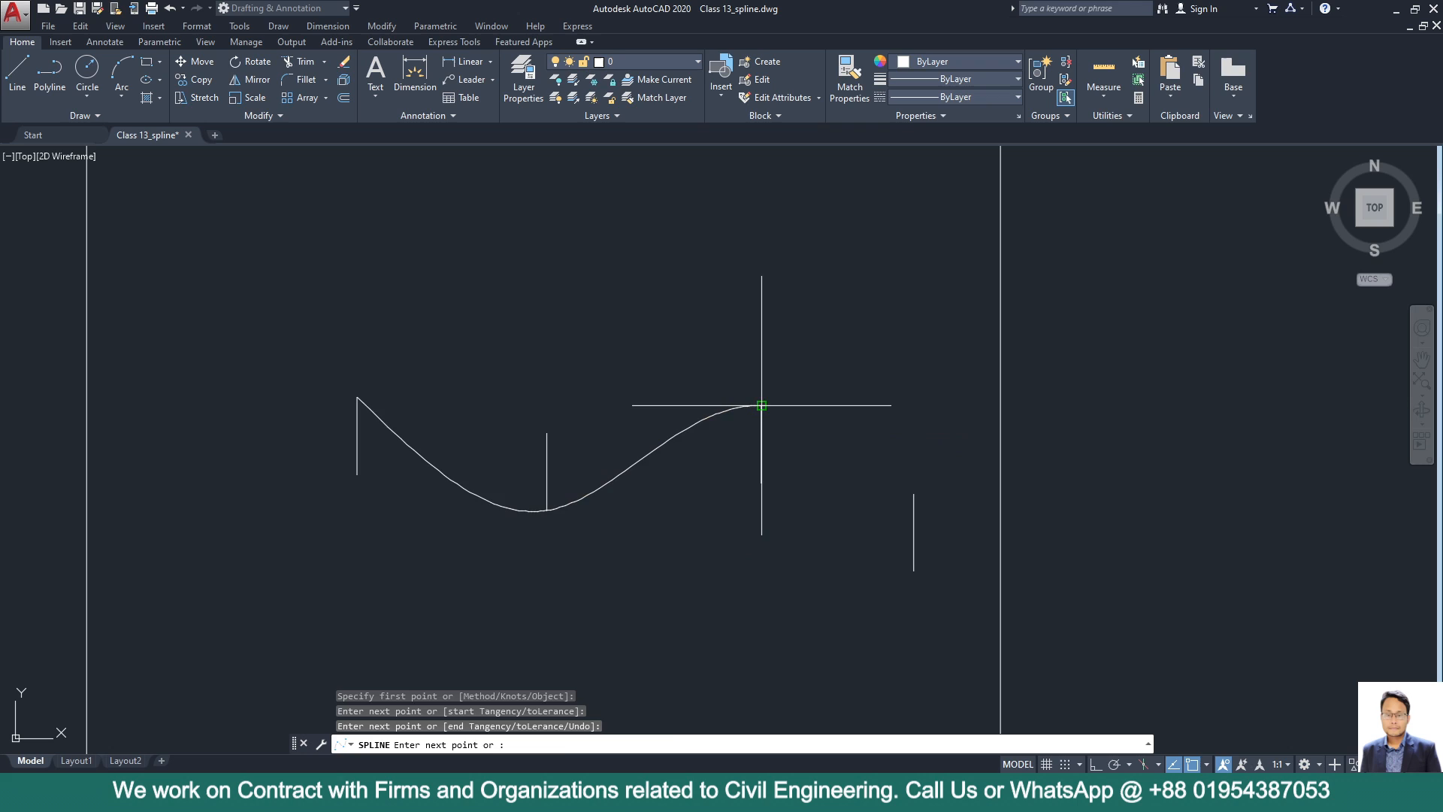
{"action": "left_click", "coordinate": [898, 517]}
{"action": "scroll", "coordinate": [898, 517], "scroll_direction": "up", "scroll_amount": 4}
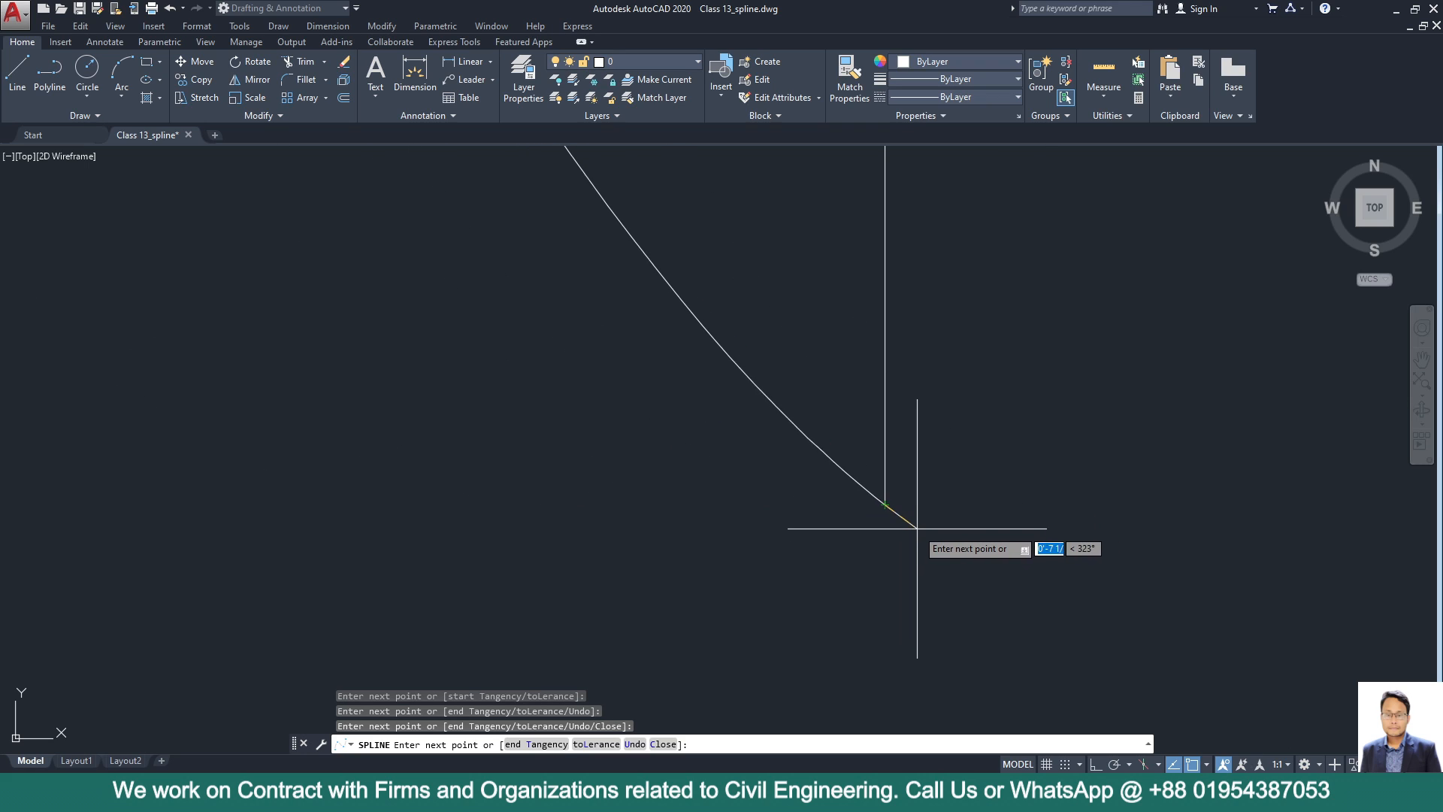
{"action": "scroll", "coordinate": [917, 528], "scroll_direction": "down", "scroll_amount": 4}
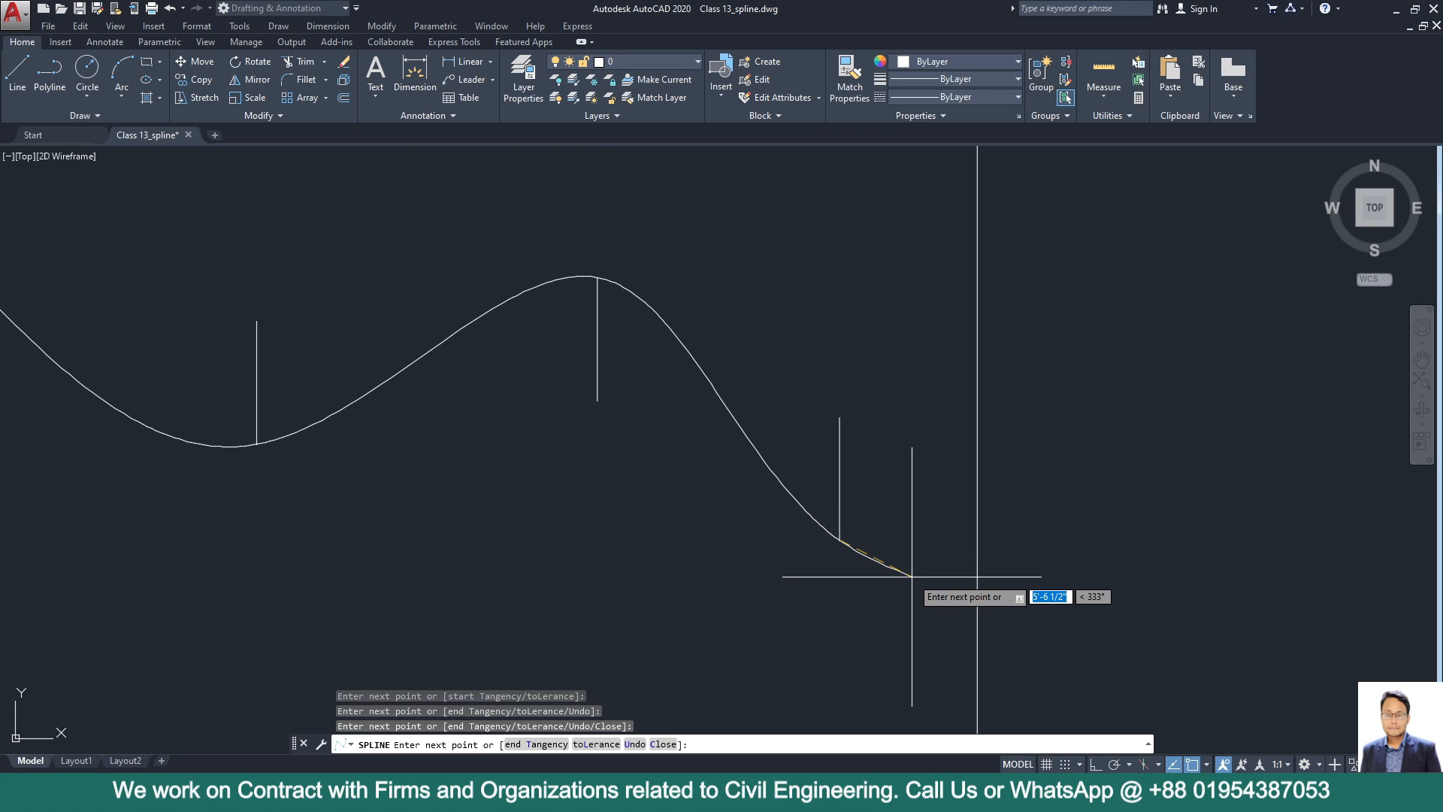
{"action": "key", "text": "Return"}
Change the color of the new chord-knot spline to cyan.
{"action": "middle_click_drag", "start_coordinate": [428, 441], "coordinate": [647, 448]}
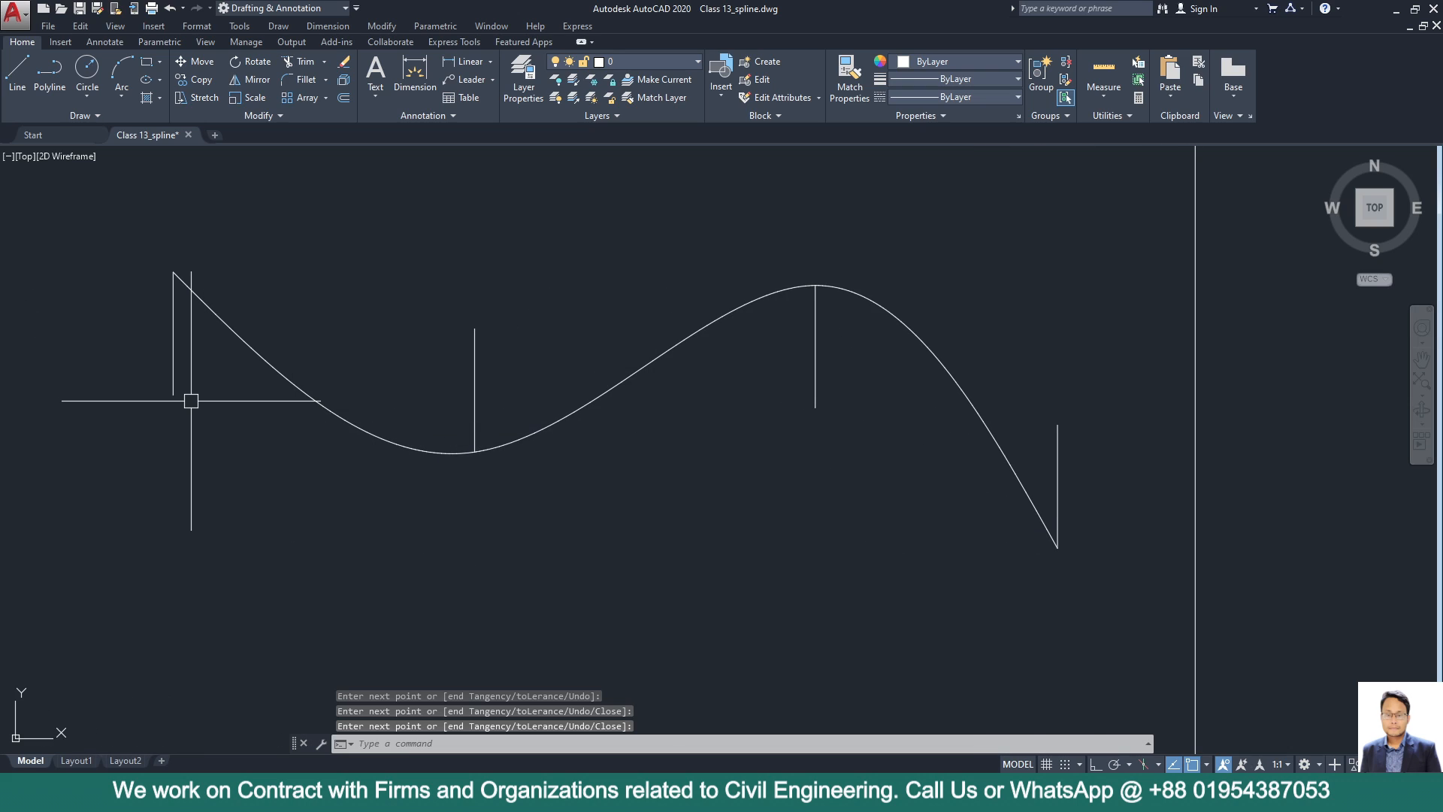
{"action": "left_click", "coordinate": [230, 335]}
{"action": "left_click", "coordinate": [224, 321]}
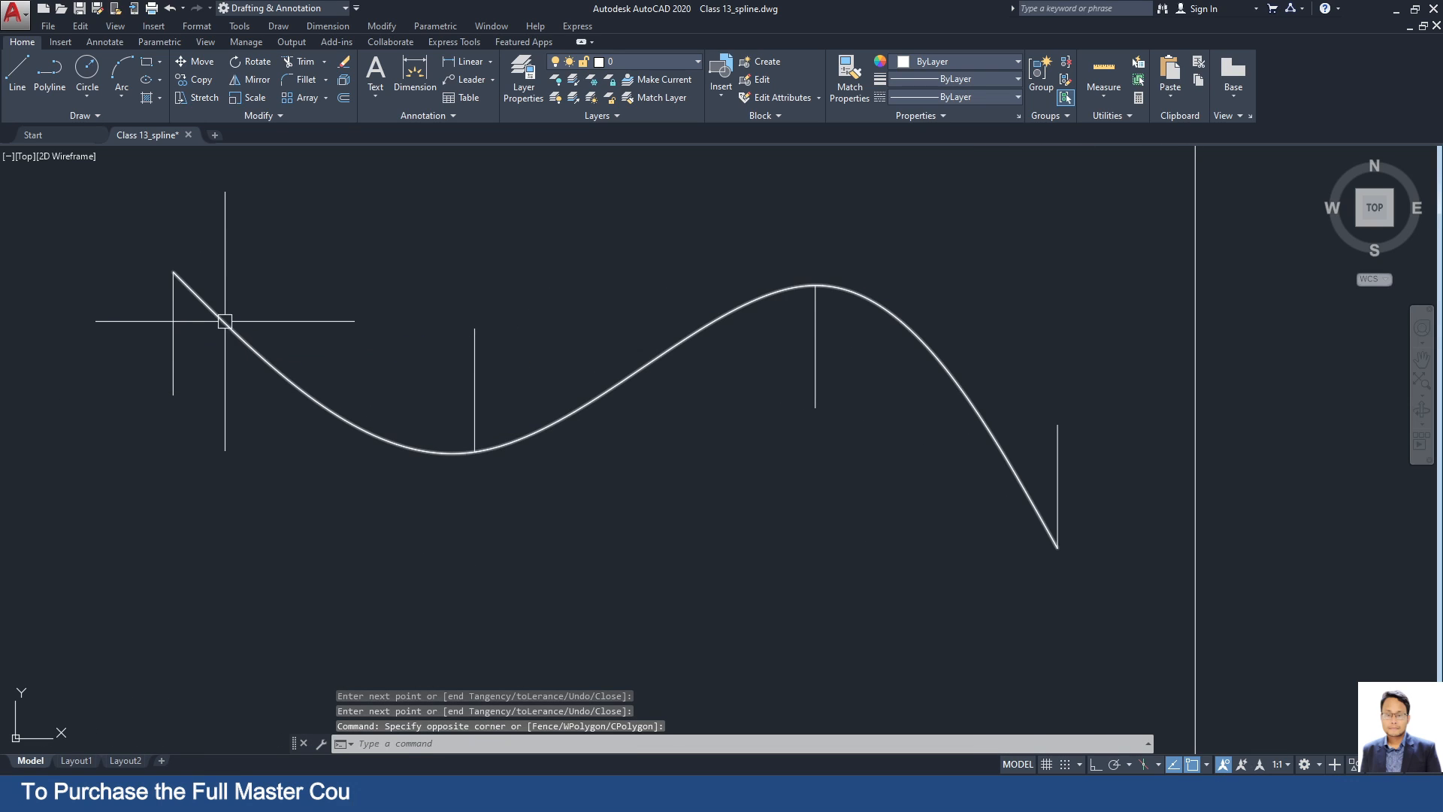
{"action": "left_click", "coordinate": [1000, 63]}
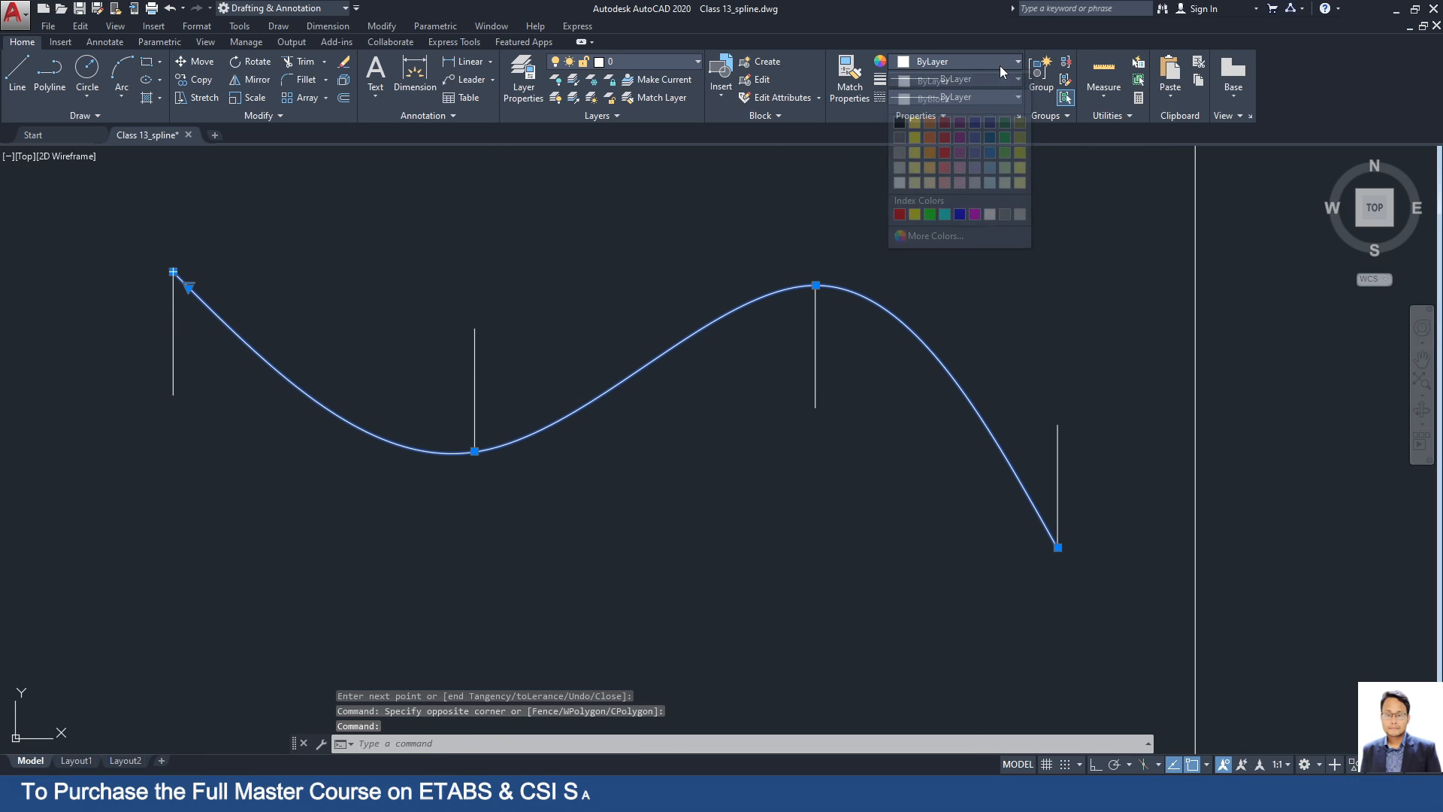
{"action": "left_click", "coordinate": [945, 214]}
{"action": "key", "text": "Escape"}
Start a spline with the Fit method and Square root knot parameterization.
{"action": "type", "text": "sp"}
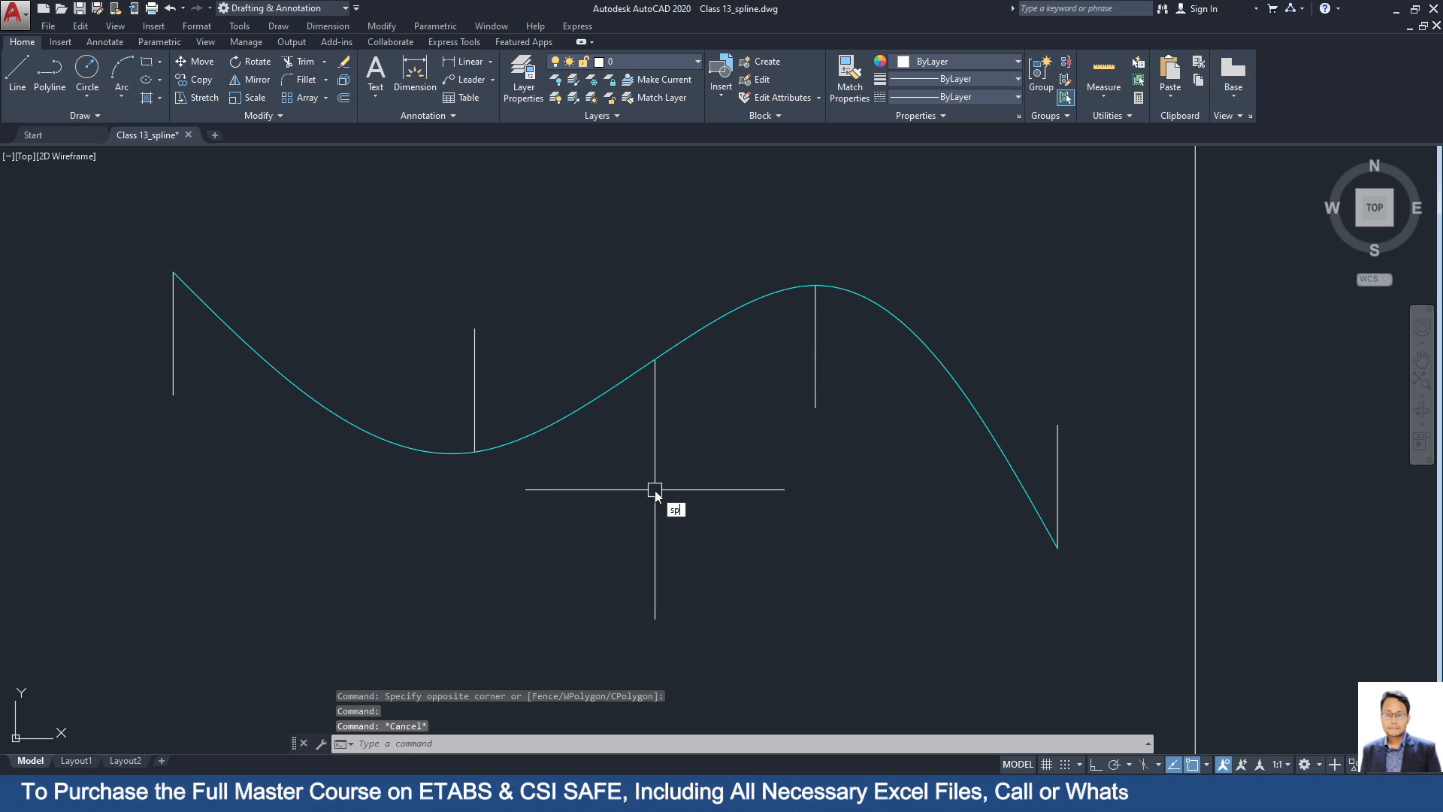
{"action": "type", "text": "l"}
{"action": "key", "text": "Return"}
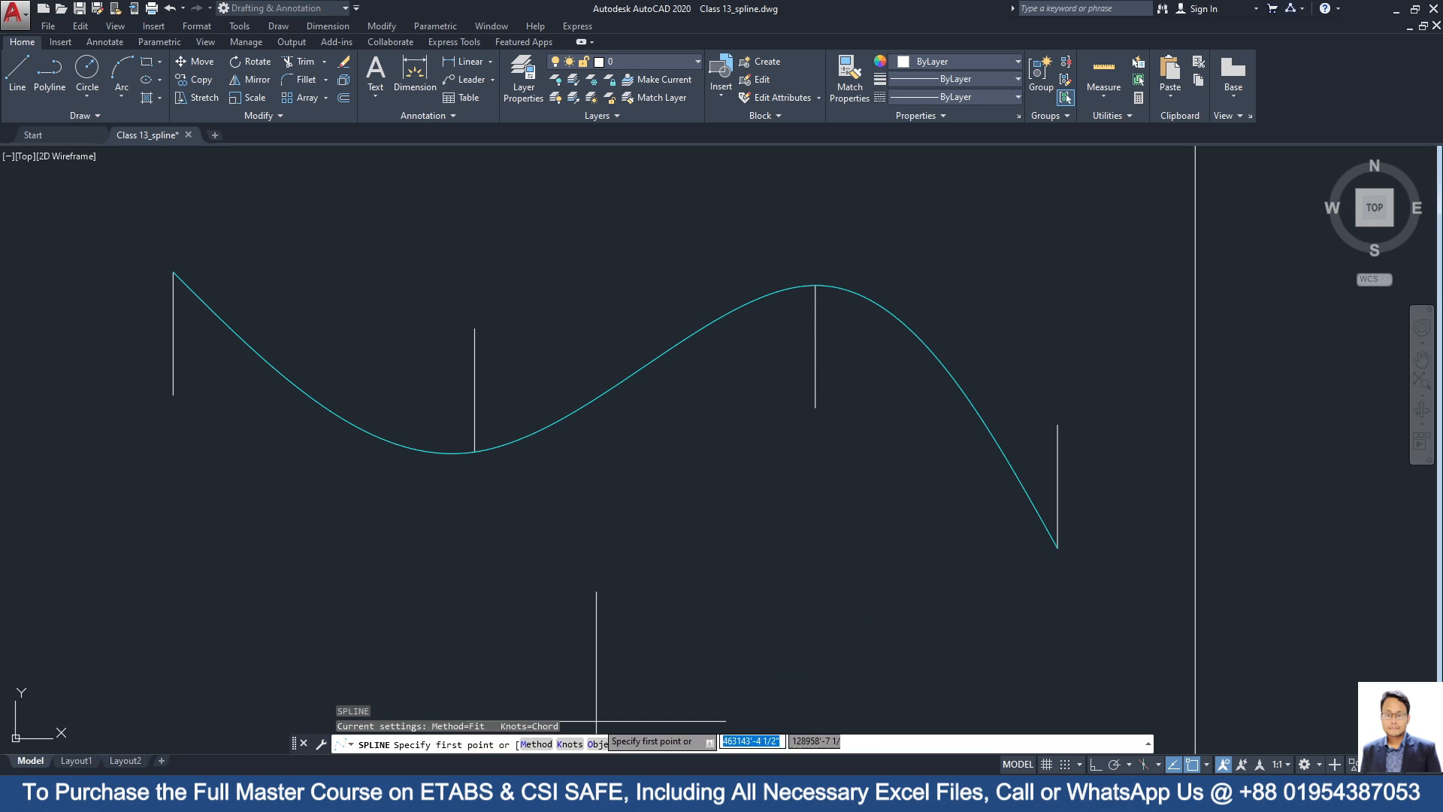
{"action": "left_click", "coordinate": [570, 744]}
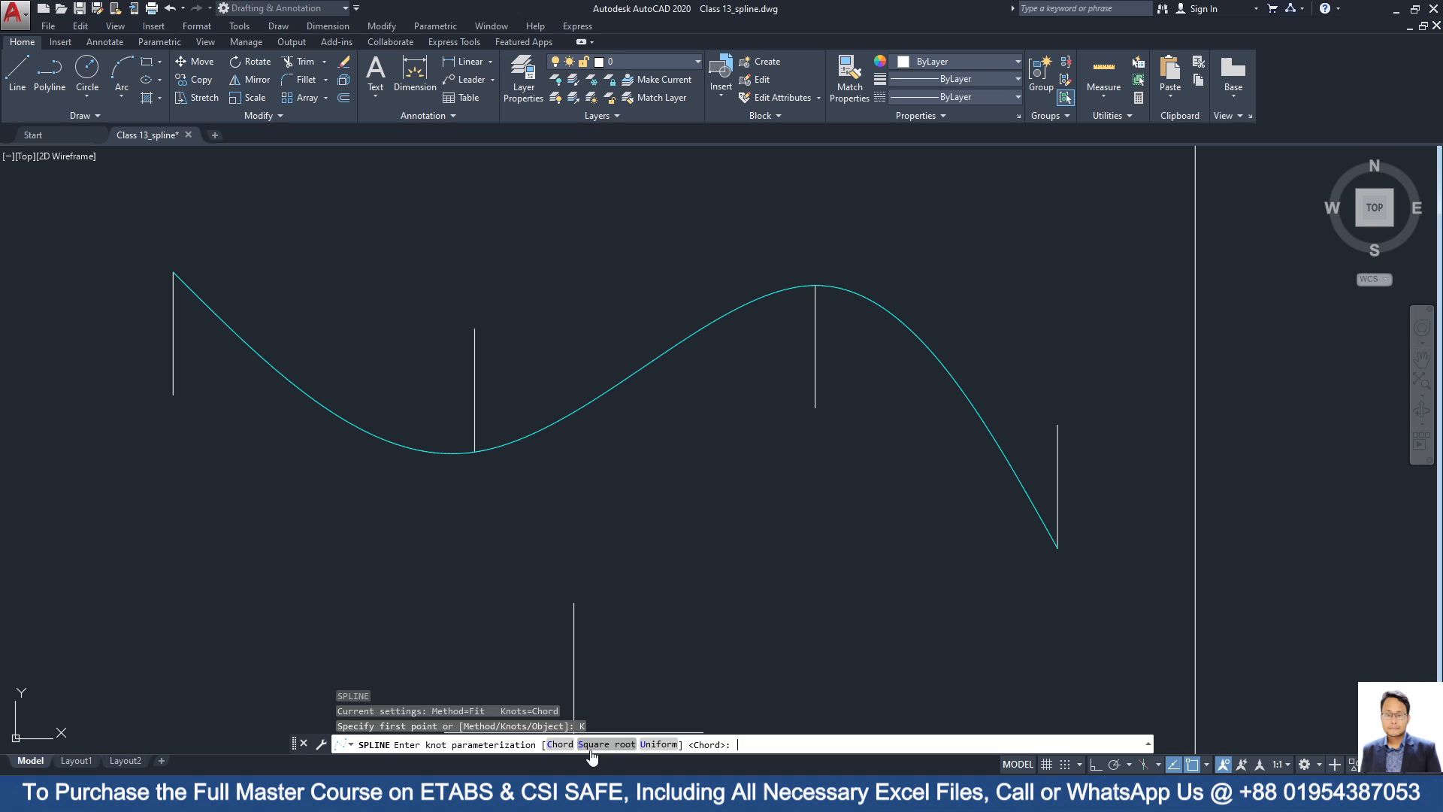
{"action": "left_click", "coordinate": [612, 744]}
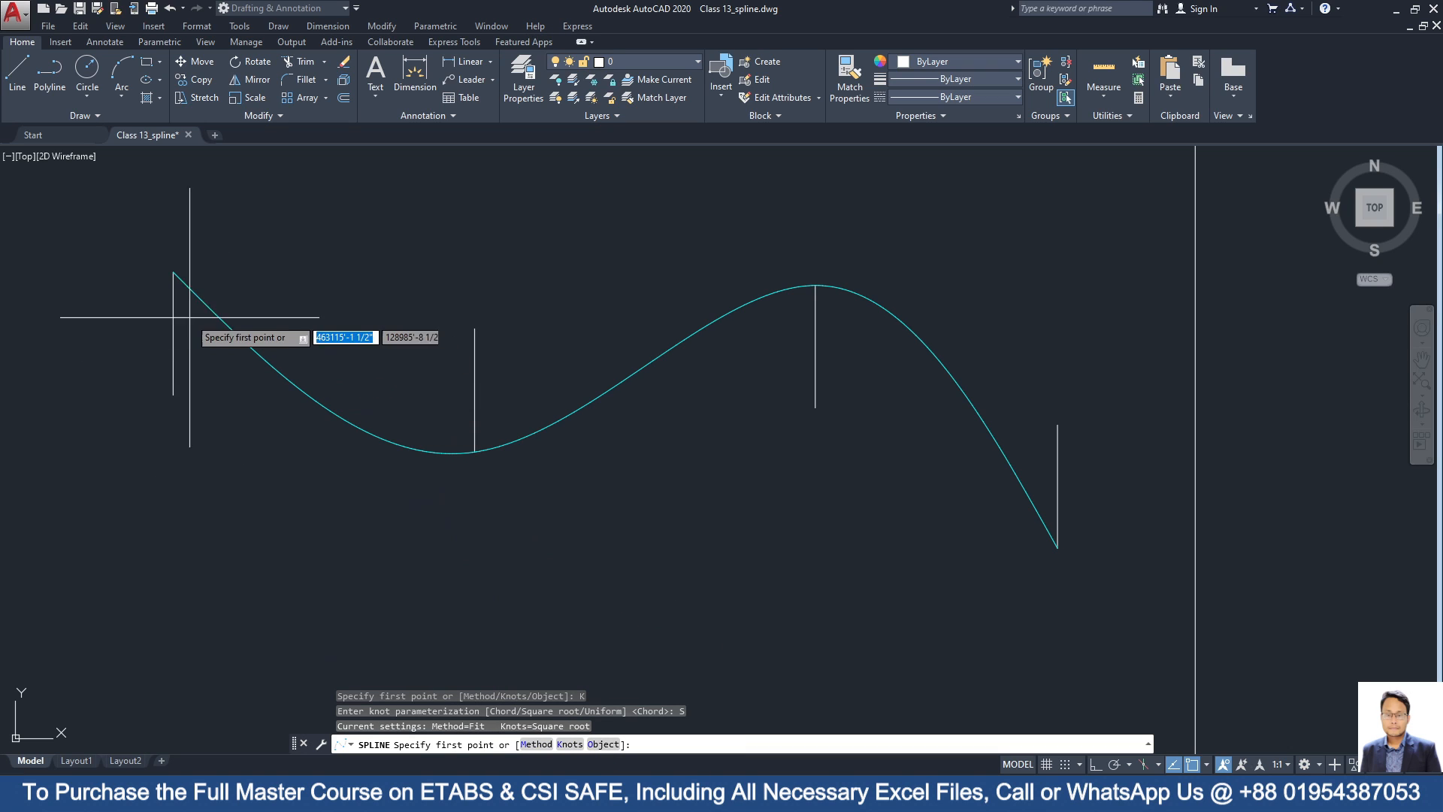
Draw the square-root spline through the first line's top end, the second's bottom end, the third's top end and the fourth's bottom end.
{"action": "left_click", "coordinate": [172, 271]}
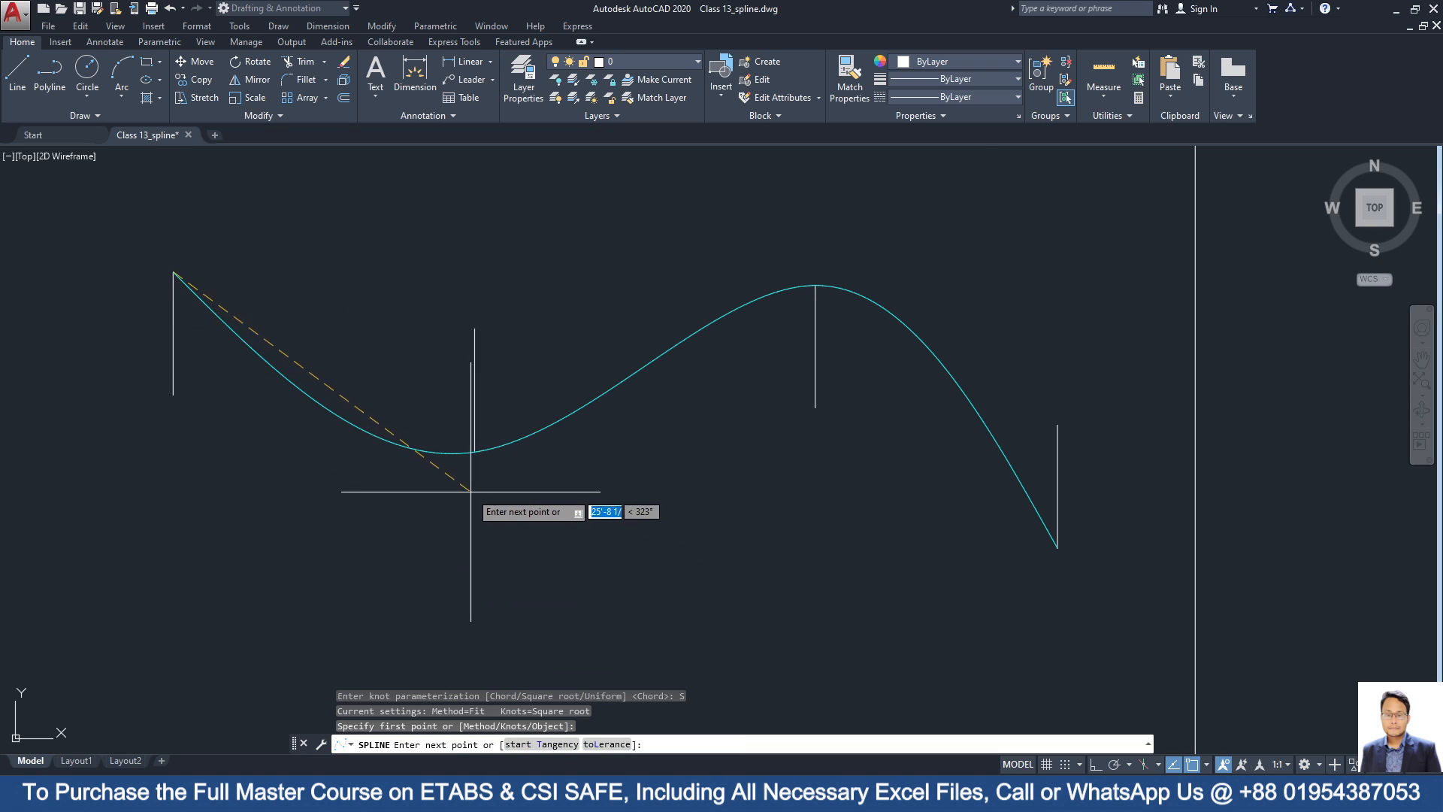
{"action": "scroll", "coordinate": [496, 383], "scroll_direction": "up", "scroll_amount": 5}
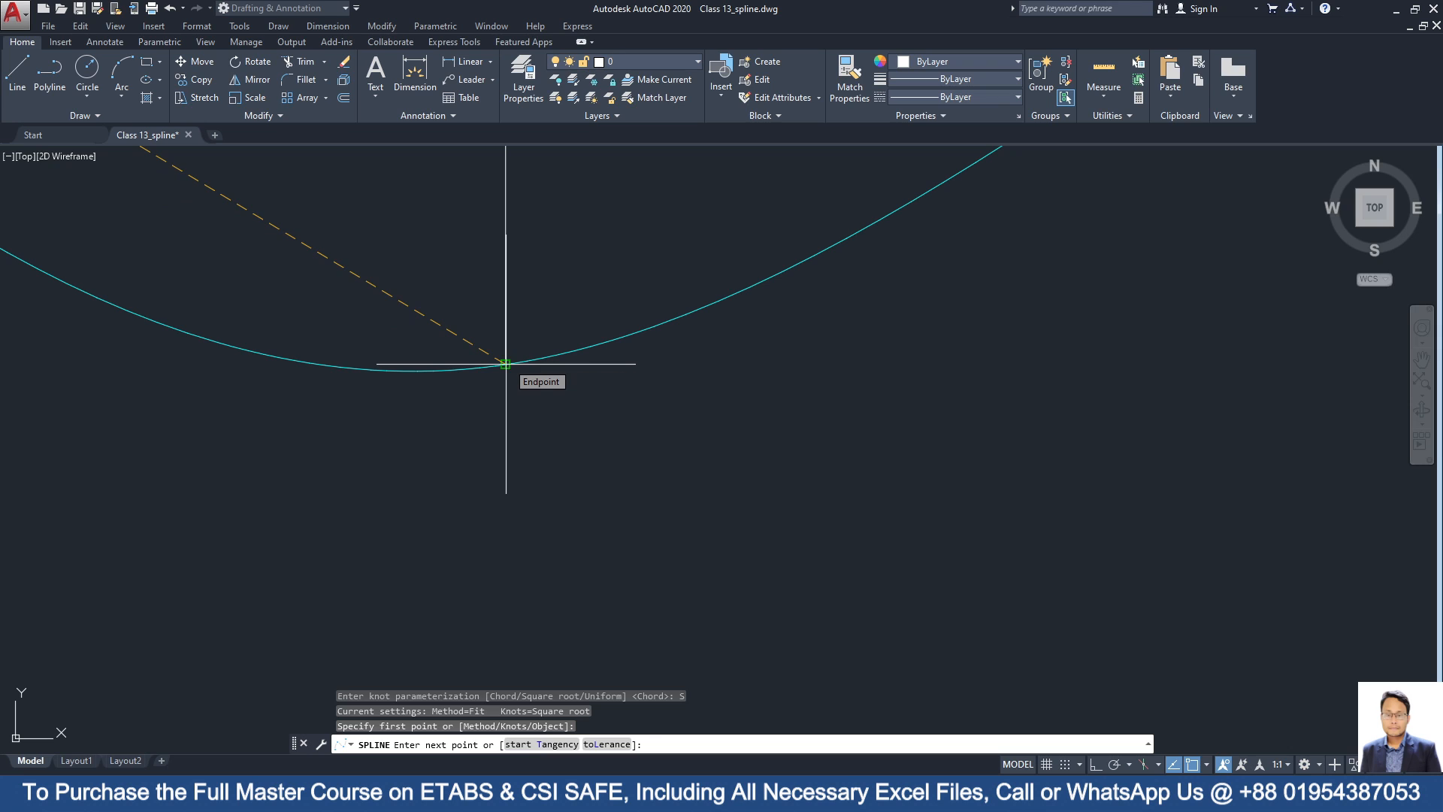
{"action": "left_click", "coordinate": [506, 364]}
{"action": "scroll", "coordinate": [526, 405], "scroll_direction": "down", "scroll_amount": 4}
{"action": "scroll", "coordinate": [789, 421], "scroll_direction": "up", "scroll_amount": 3}
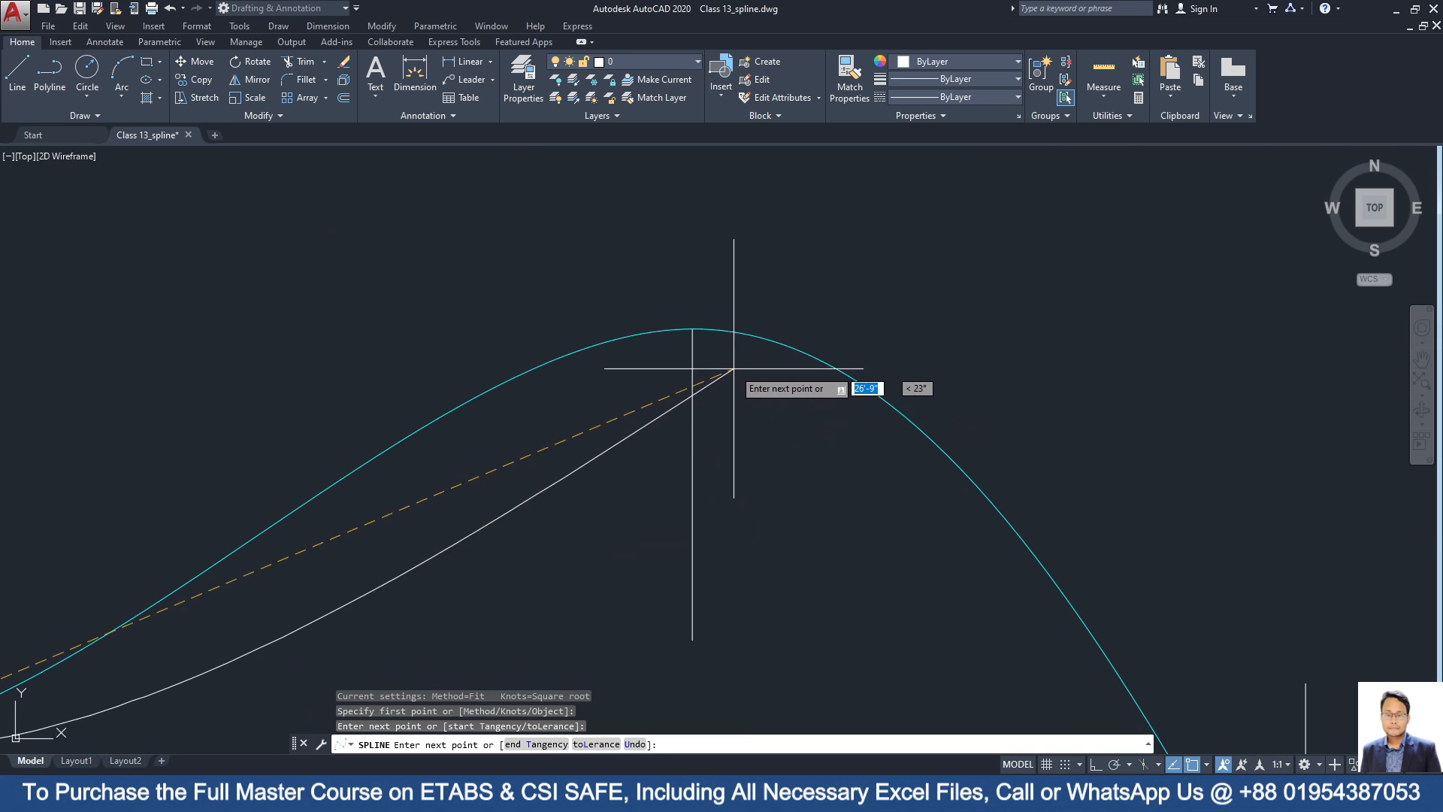
{"action": "left_click", "coordinate": [773, 390]}
{"action": "scroll", "coordinate": [778, 483], "scroll_direction": "down", "scroll_amount": 3}
{"action": "scroll", "coordinate": [905, 538], "scroll_direction": "up", "scroll_amount": 5}
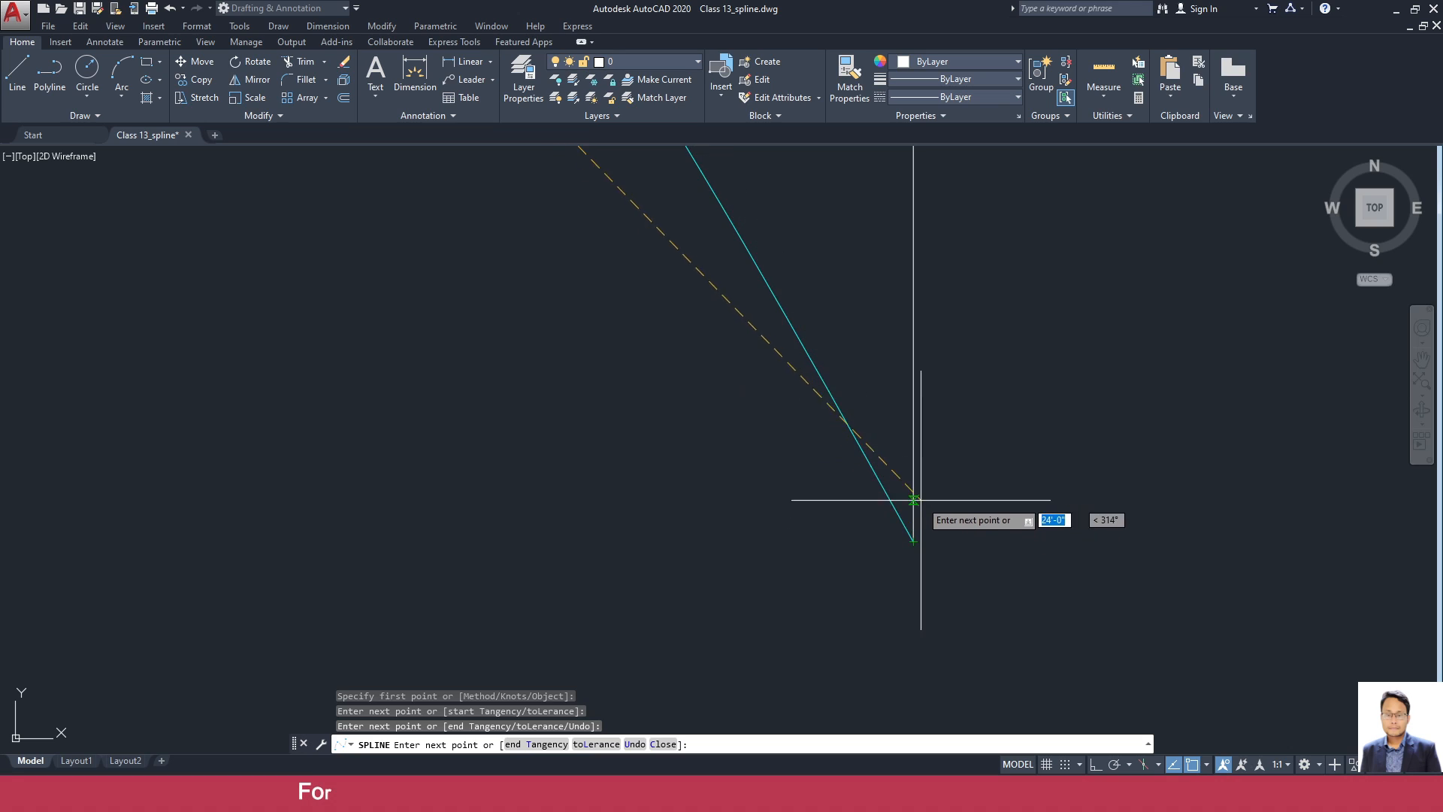
{"action": "left_click", "coordinate": [913, 541]}
{"action": "key", "text": "Return"}
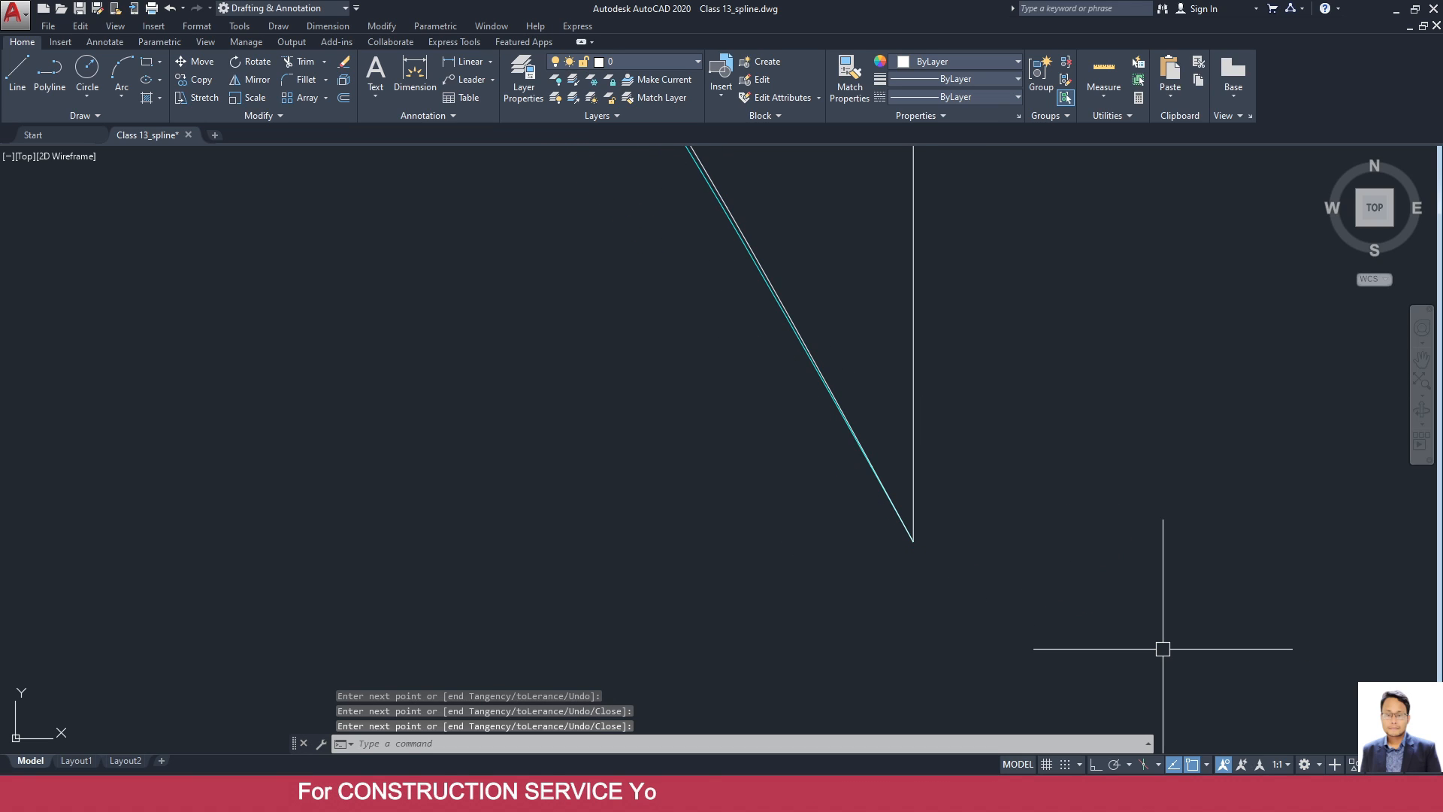
Change the color of the new square-root spline to magenta.
{"action": "scroll", "coordinate": [924, 634], "scroll_direction": "down", "scroll_amount": 5}
{"action": "scroll", "coordinate": [546, 513], "scroll_direction": "up", "scroll_amount": 6}
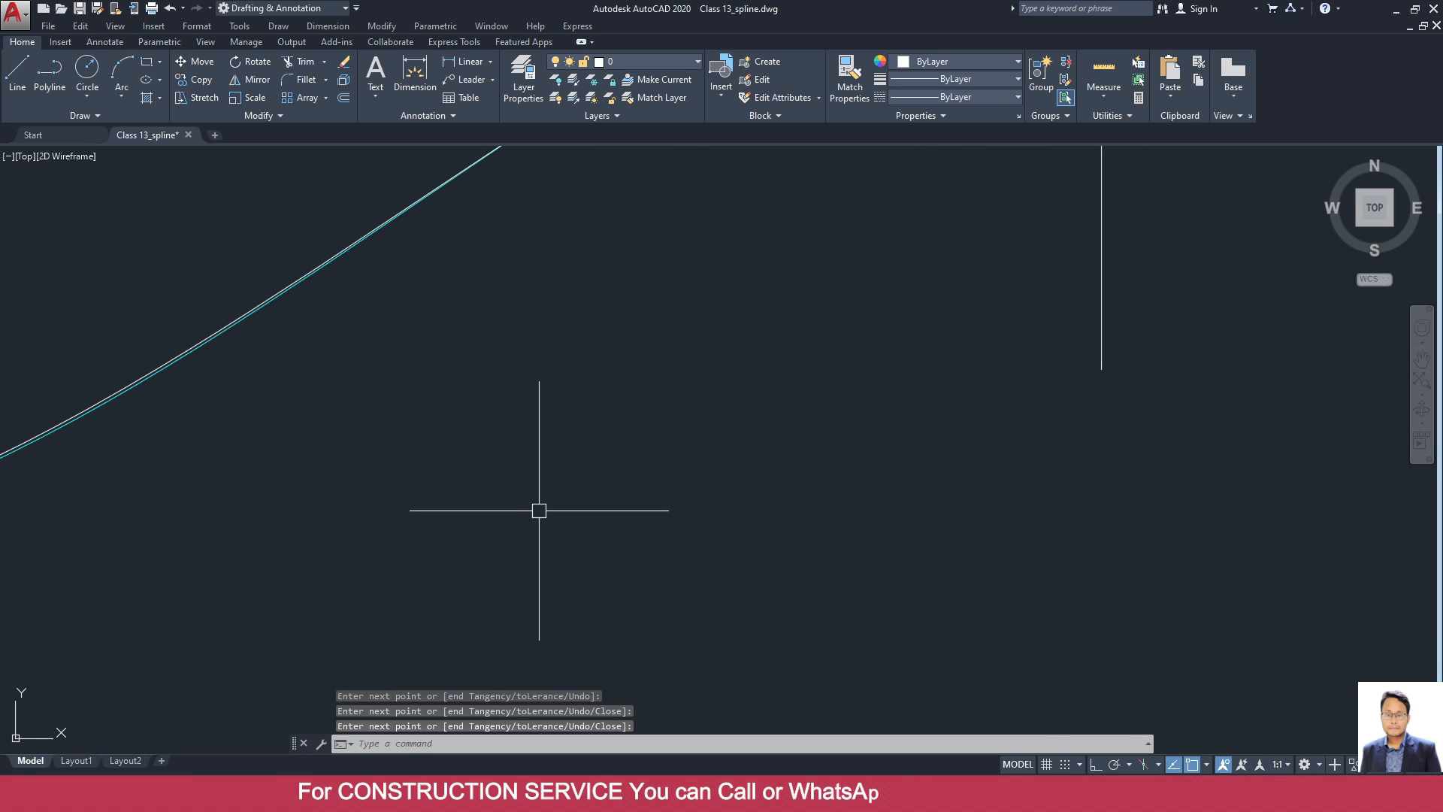
{"action": "middle_click_drag", "start_coordinate": [528, 499], "coordinate": [809, 580]}
{"action": "scroll", "coordinate": [424, 353], "scroll_direction": "up", "scroll_amount": 5}
{"action": "scroll", "coordinate": [706, 557], "scroll_direction": "up", "scroll_amount": 3}
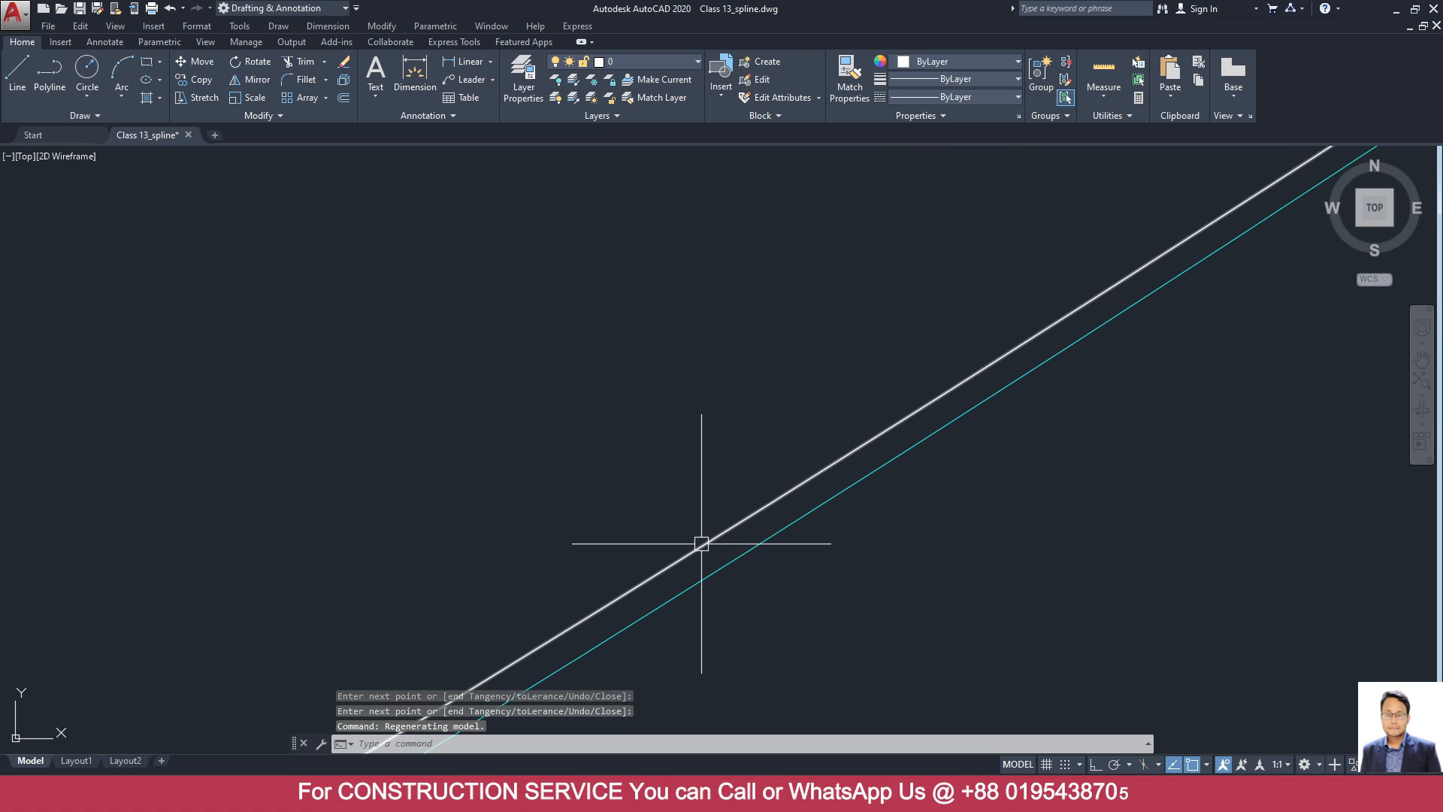
{"action": "left_click", "coordinate": [956, 61]}
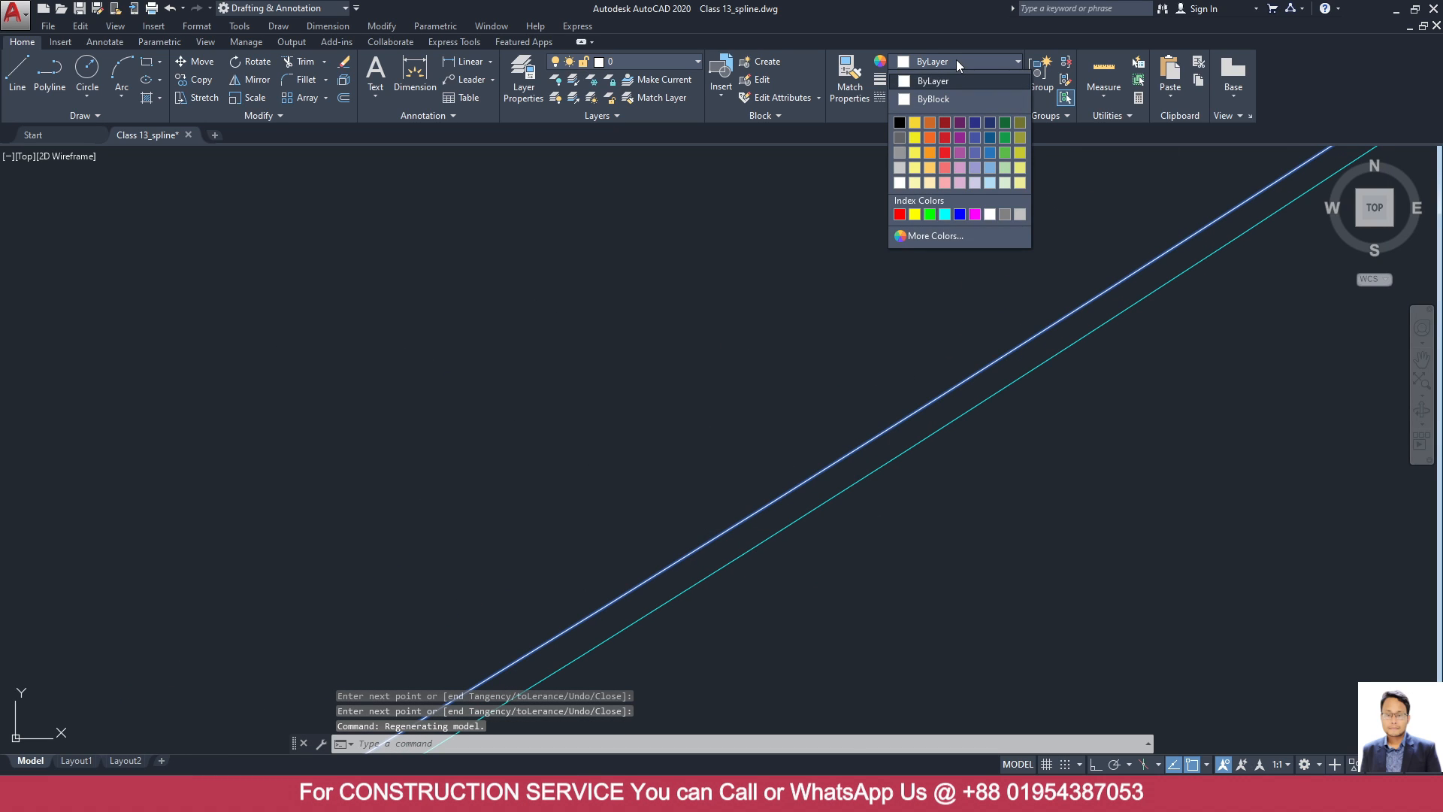
{"action": "left_click", "coordinate": [958, 217]}
Examine how the magenta square-root spline deviates from the cyan chord spline around and between the reference lines.
{"action": "scroll", "coordinate": [834, 385], "scroll_direction": "down", "scroll_amount": 5}
{"action": "scroll", "coordinate": [847, 474], "scroll_direction": "up", "scroll_amount": 5}
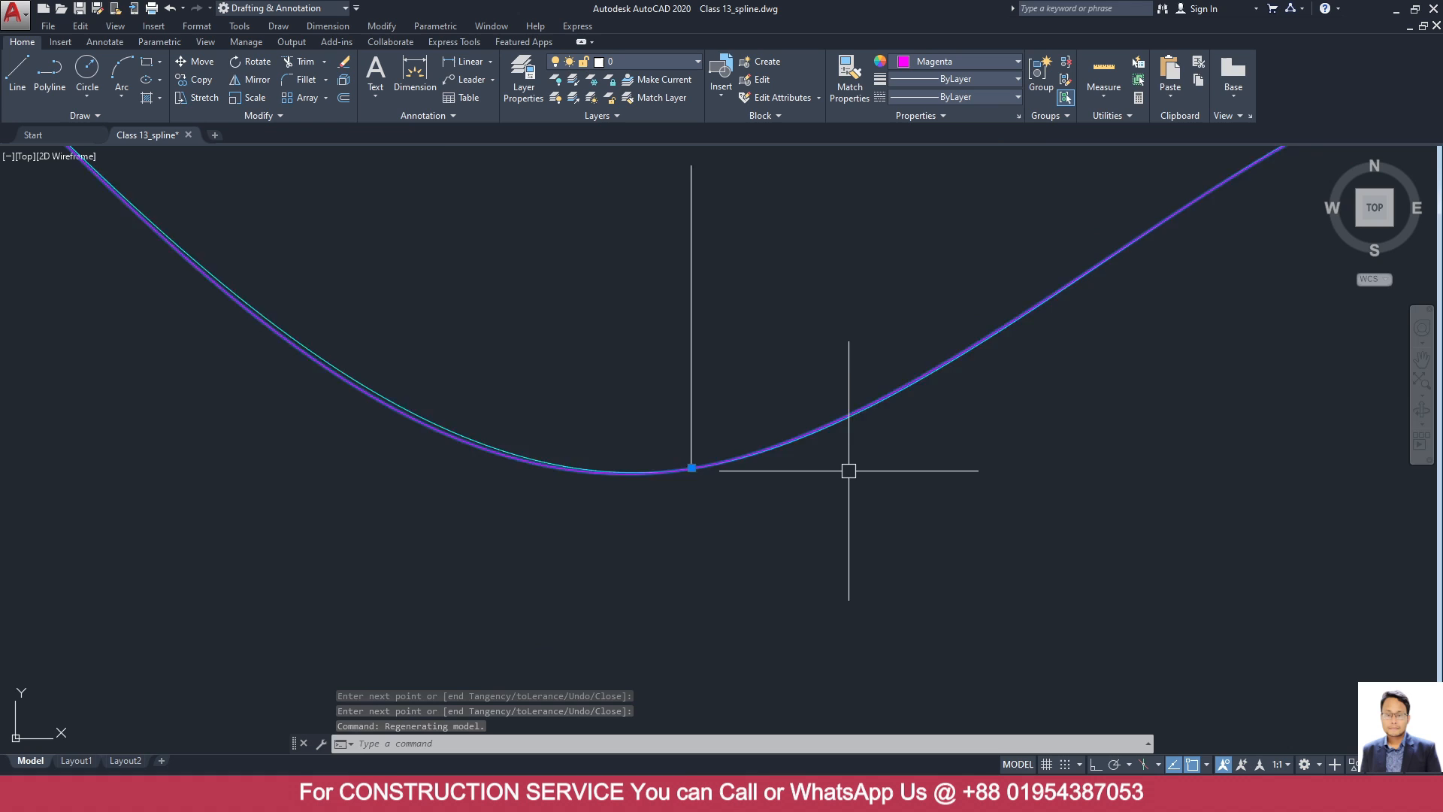
{"action": "scroll", "coordinate": [354, 509], "scroll_direction": "up", "scroll_amount": 3}
{"action": "middle_click_drag", "start_coordinate": [693, 380], "coordinate": [371, 531]}
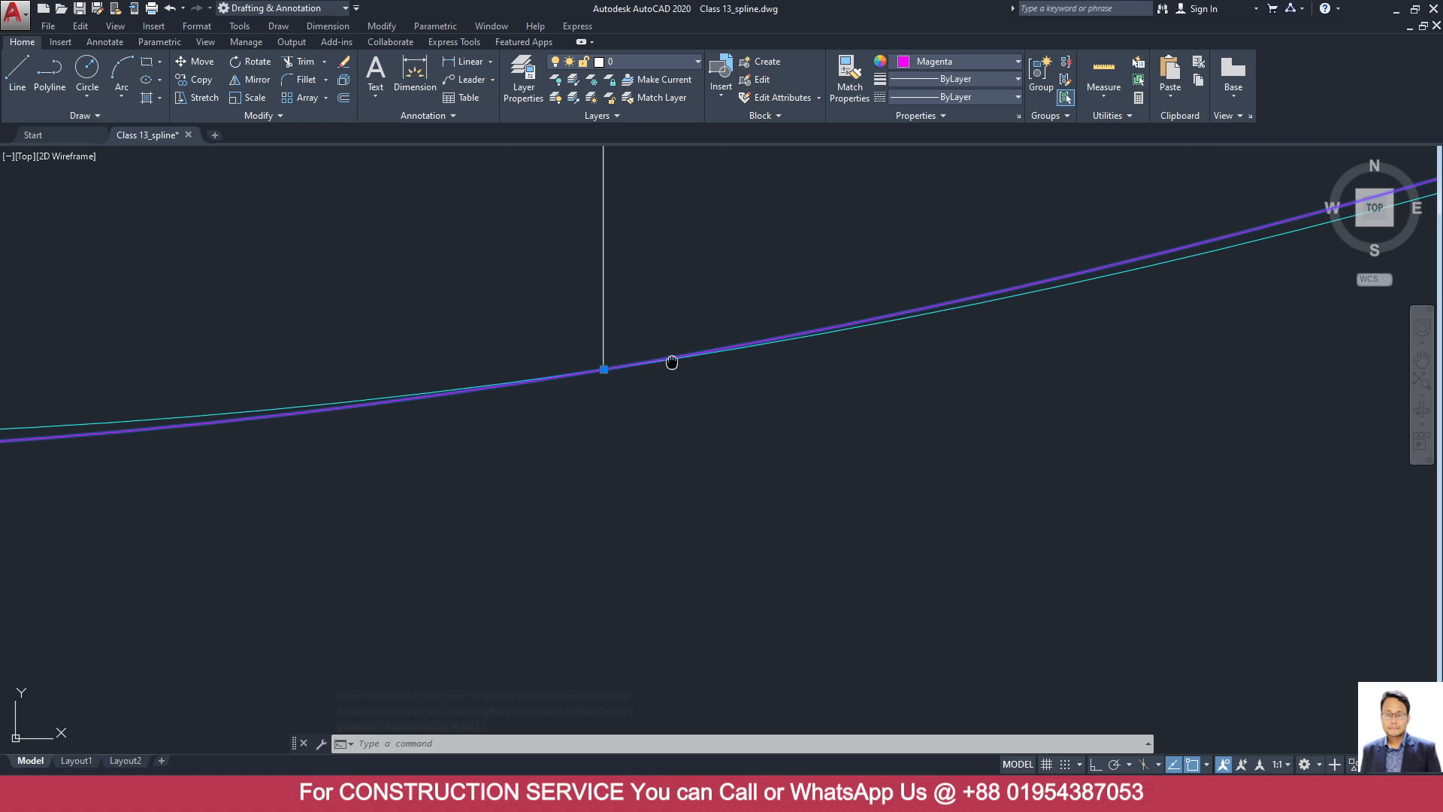
{"action": "middle_click_drag", "start_coordinate": [670, 361], "coordinate": [248, 429]}
{"action": "scroll", "coordinate": [1057, 353], "scroll_direction": "down", "scroll_amount": 2}
{"action": "middle_click_drag", "start_coordinate": [1058, 353], "coordinate": [548, 517]}
{"action": "scroll", "coordinate": [547, 510], "scroll_direction": "down", "scroll_amount": 7}
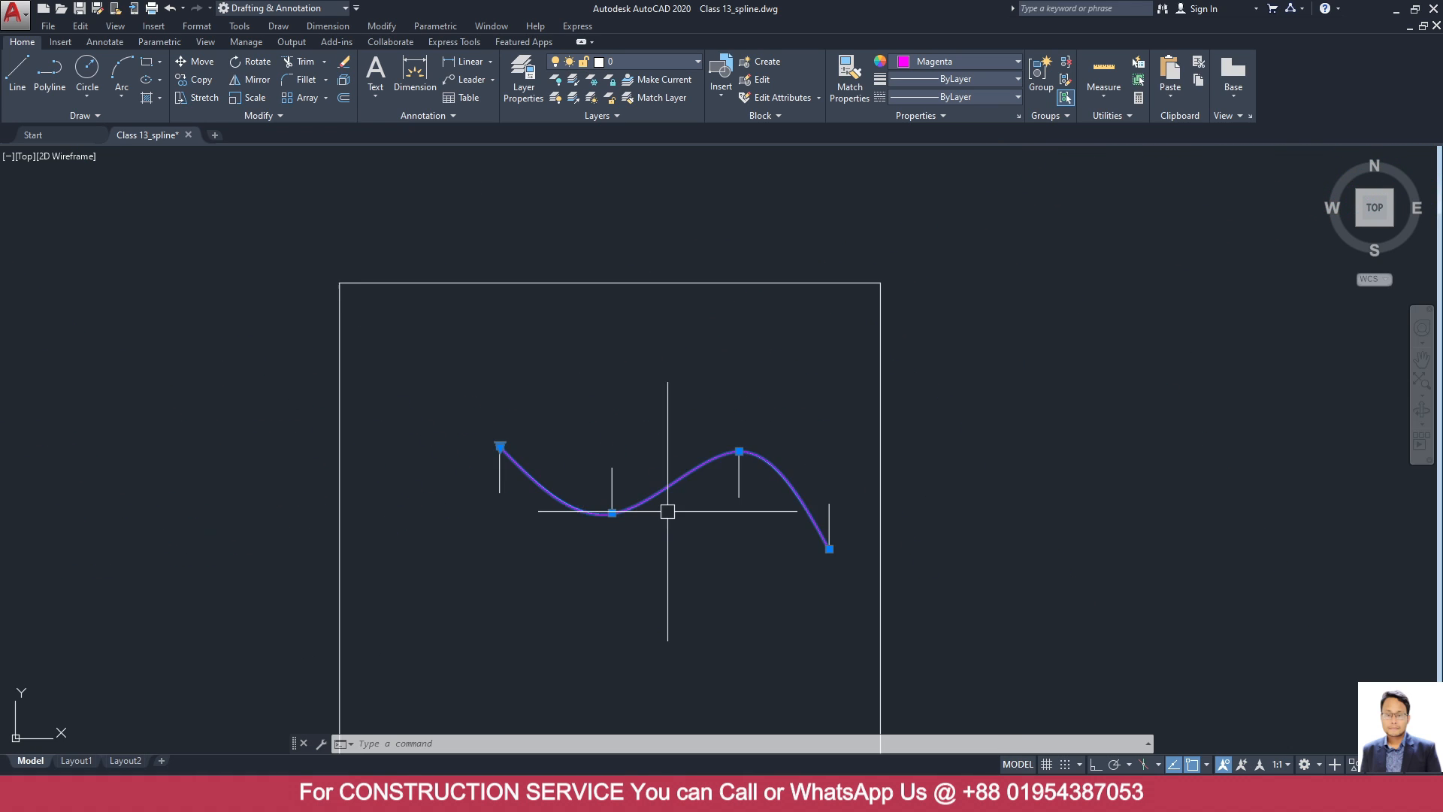
{"action": "scroll", "coordinate": [745, 499], "scroll_direction": "up", "scroll_amount": 5}
{"action": "scroll", "coordinate": [830, 463], "scroll_direction": "down", "scroll_amount": 2}
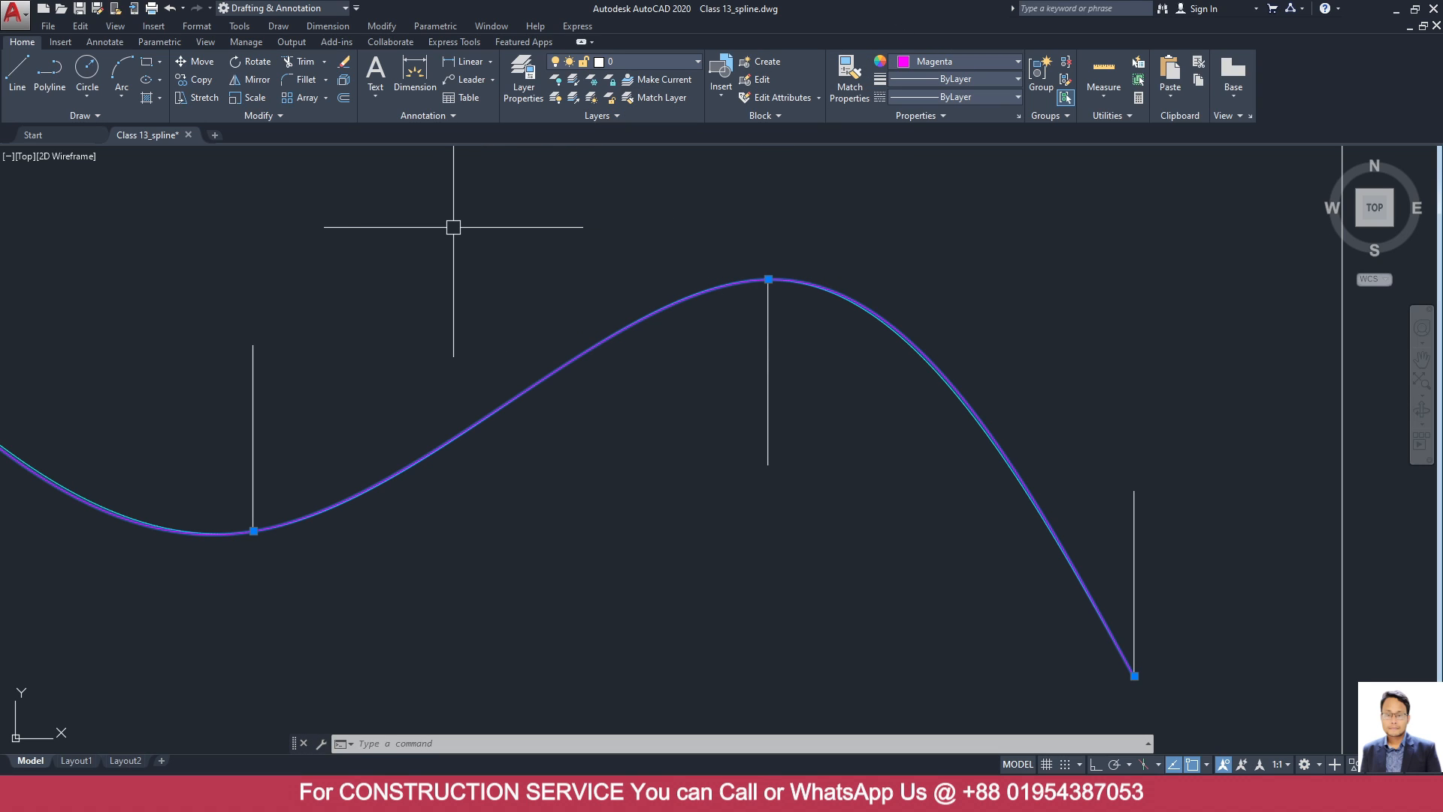
Start another spline with the Fit method and Uniform knot parameterization.
{"action": "key", "text": "Return"}
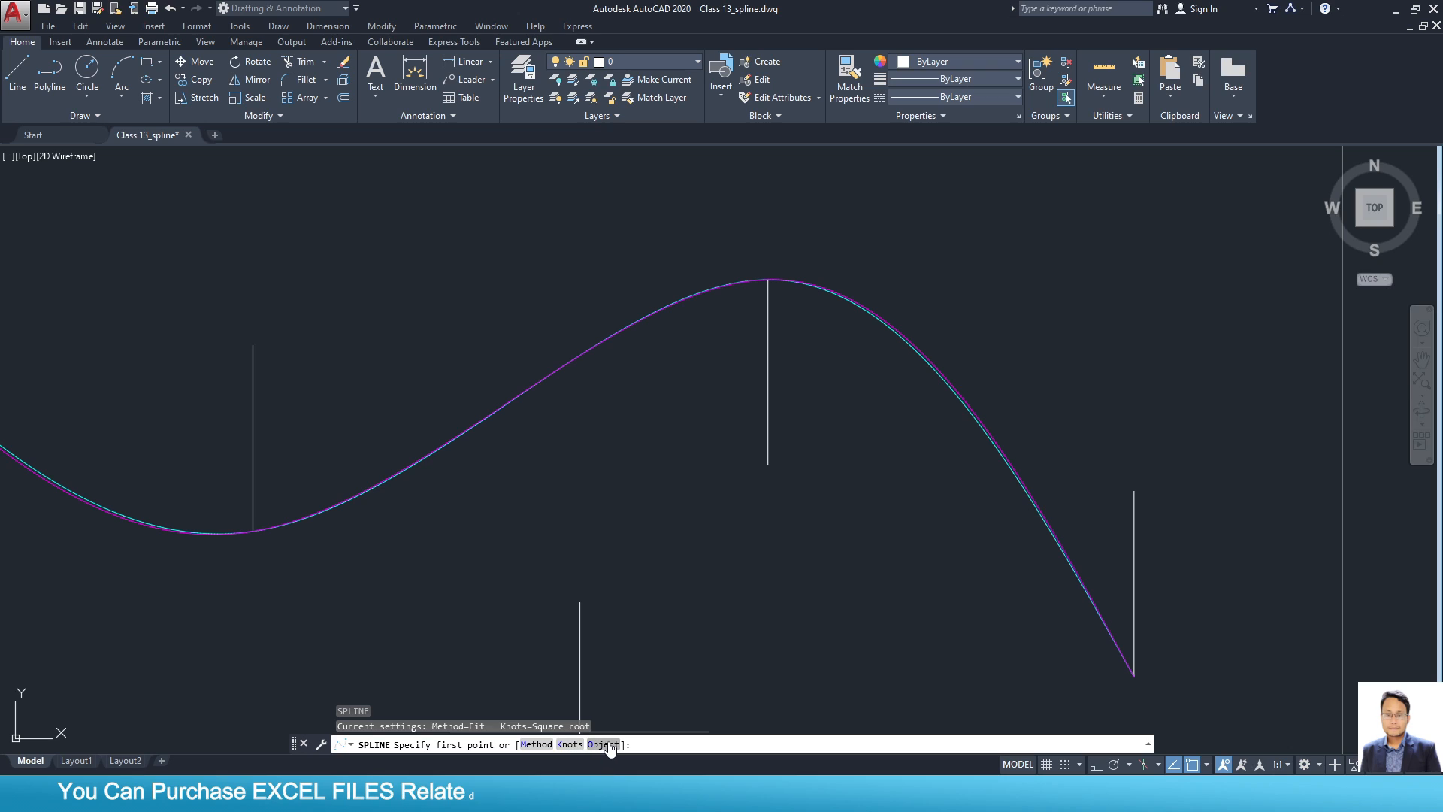
{"action": "left_click", "coordinate": [571, 744]}
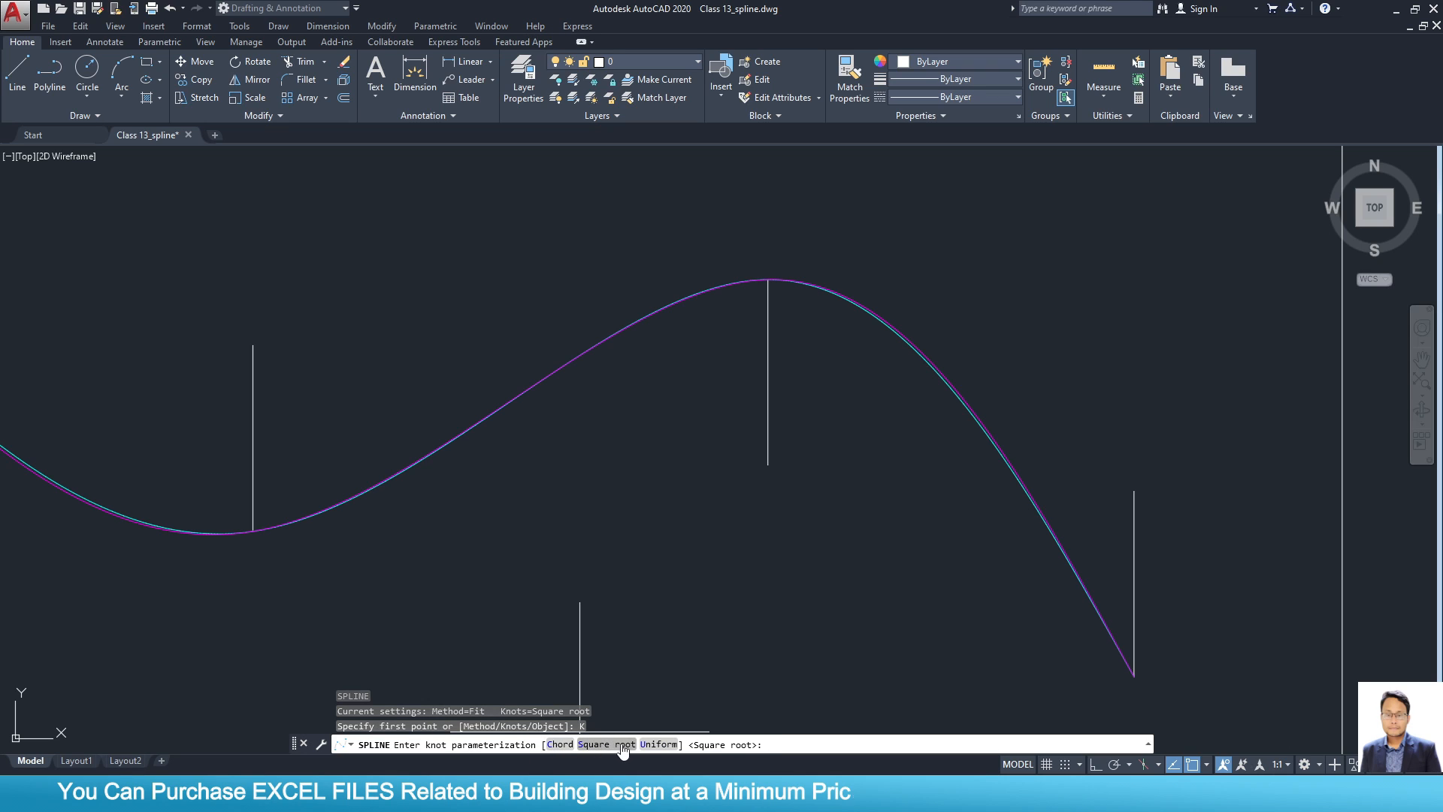
{"action": "left_click", "coordinate": [658, 743]}
Place the uniform spline's first two fit points at the first line's top end and the second line's bottom end.
{"action": "scroll", "coordinate": [692, 579], "scroll_direction": "down", "scroll_amount": 5}
{"action": "scroll", "coordinate": [476, 548], "scroll_direction": "up", "scroll_amount": 5}
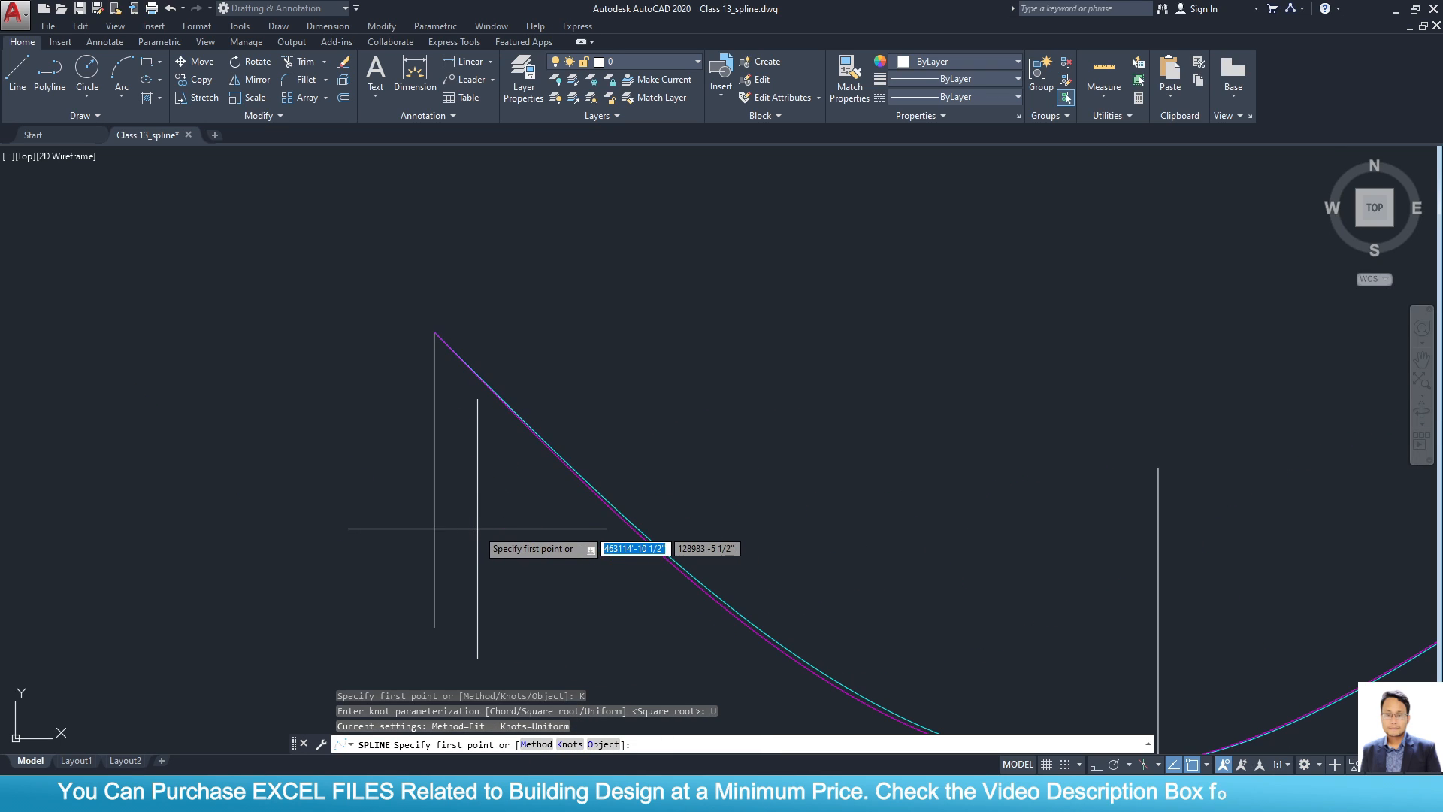
{"action": "scroll", "coordinate": [434, 340], "scroll_direction": "up", "scroll_amount": 3}
{"action": "scroll", "coordinate": [424, 361], "scroll_direction": "up", "scroll_amount": 3}
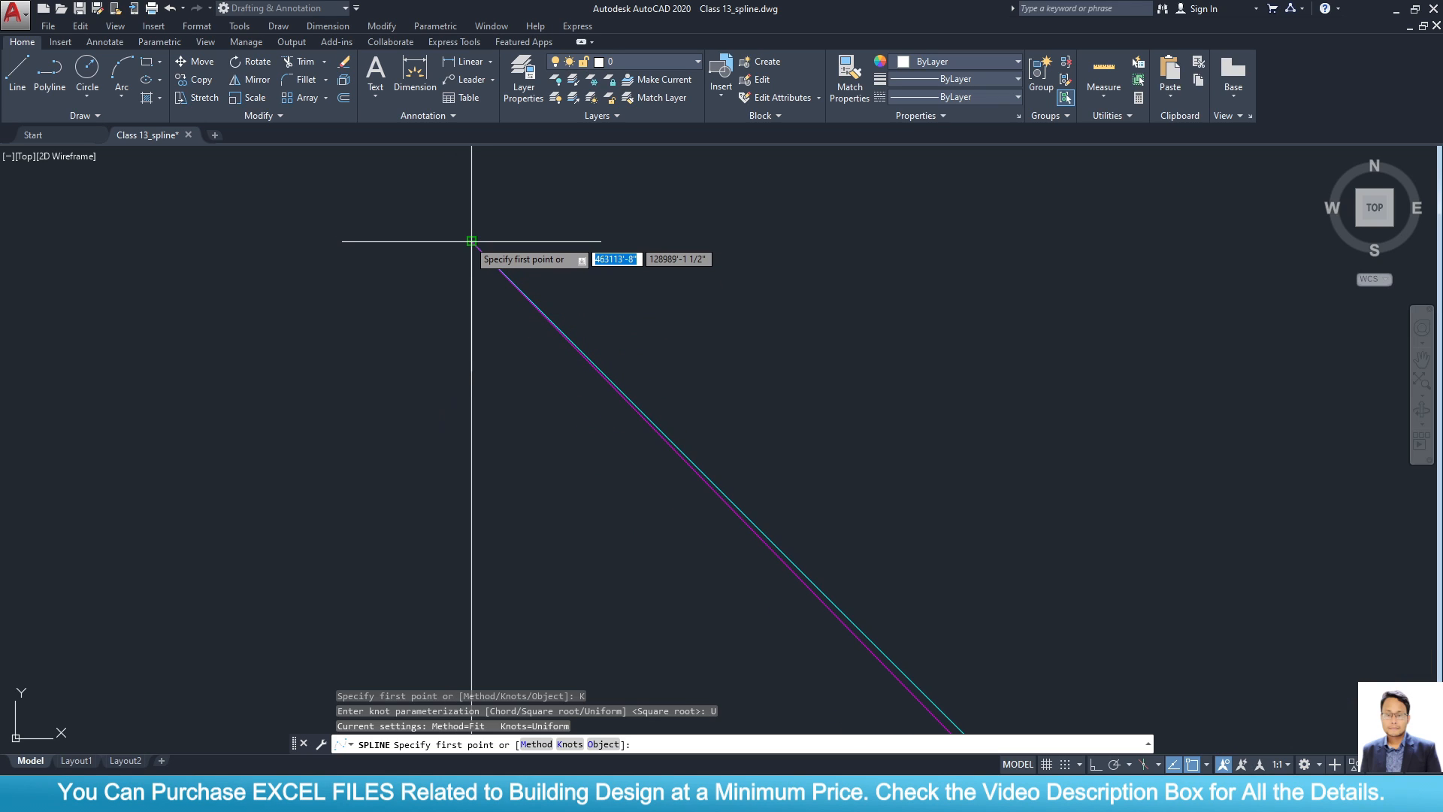
{"action": "left_click", "coordinate": [474, 239]}
{"action": "scroll", "coordinate": [521, 438], "scroll_direction": "down", "scroll_amount": 2}
{"action": "scroll", "coordinate": [522, 438], "scroll_direction": "down", "scroll_amount": 6}
{"action": "middle_click_drag", "start_coordinate": [756, 683], "coordinate": [269, 355]}
{"action": "scroll", "coordinate": [269, 355], "scroll_direction": "down", "scroll_amount": 6}
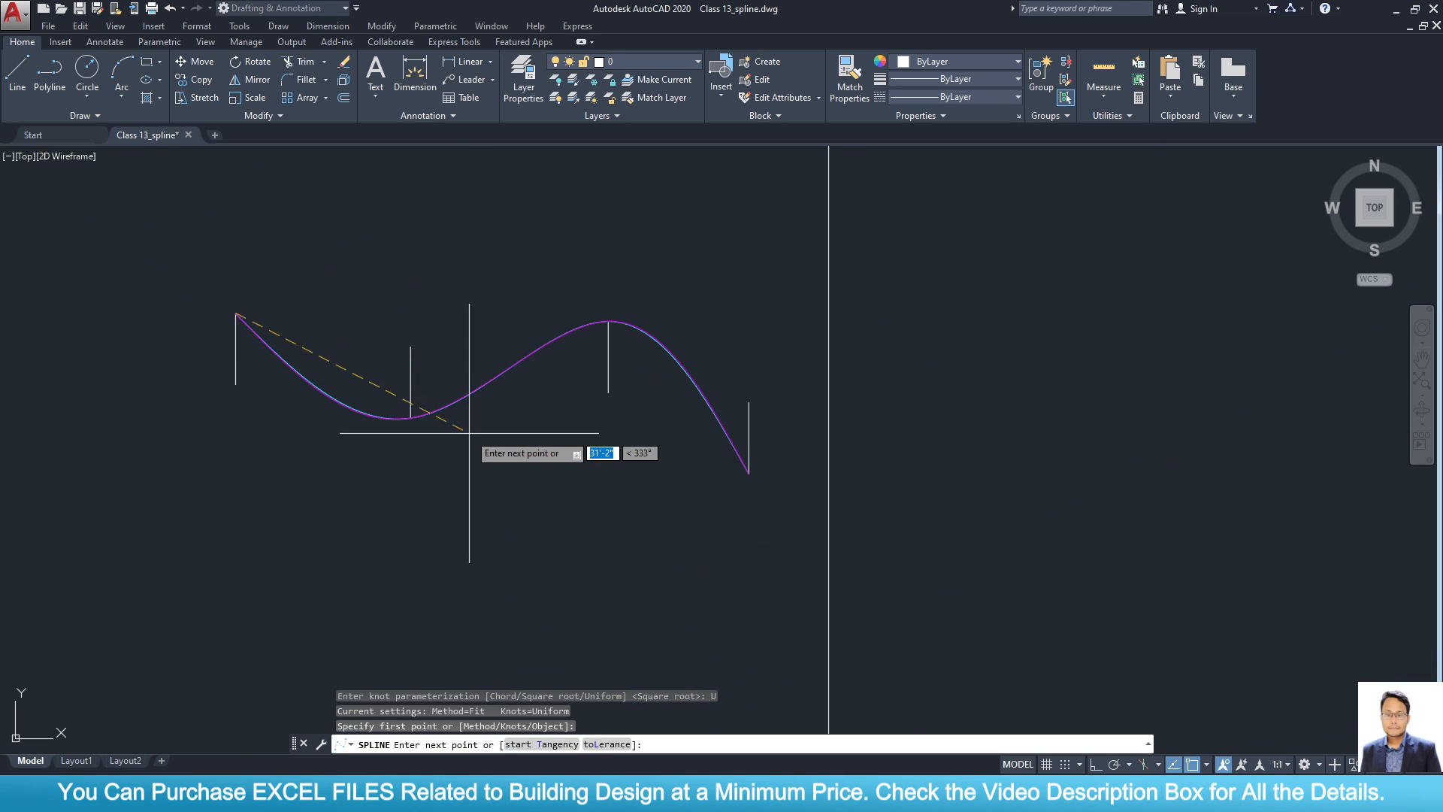
{"action": "scroll", "coordinate": [460, 433], "scroll_direction": "up", "scroll_amount": 7}
{"action": "scroll", "coordinate": [614, 519], "scroll_direction": "down", "scroll_amount": 4}
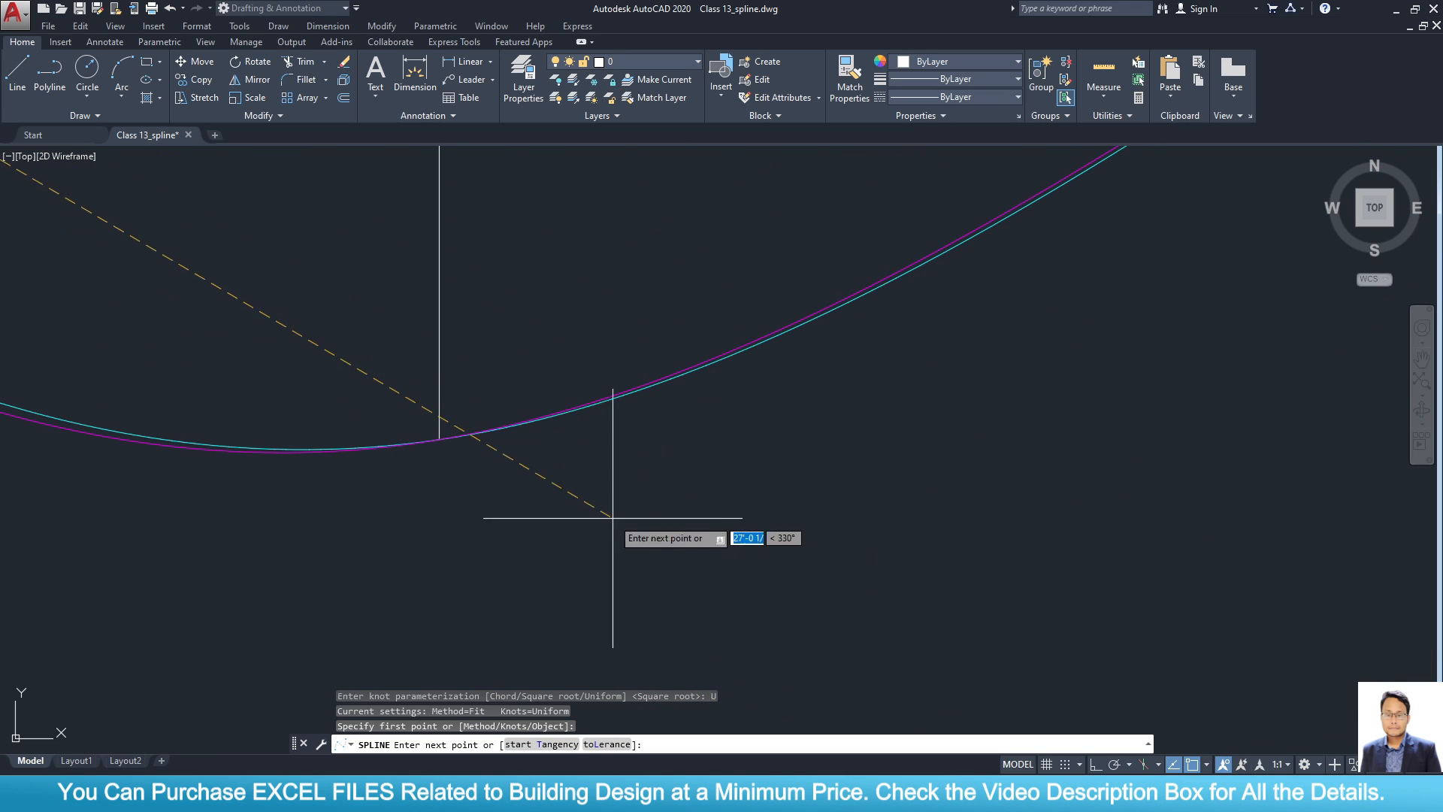
{"action": "left_click", "coordinate": [438, 438]}
Finish the uniform spline through the third line's top end and the fourth line's bottom end.
{"action": "scroll", "coordinate": [763, 594], "scroll_direction": "down", "scroll_amount": 5}
{"action": "scroll", "coordinate": [883, 451], "scroll_direction": "up", "scroll_amount": 4}
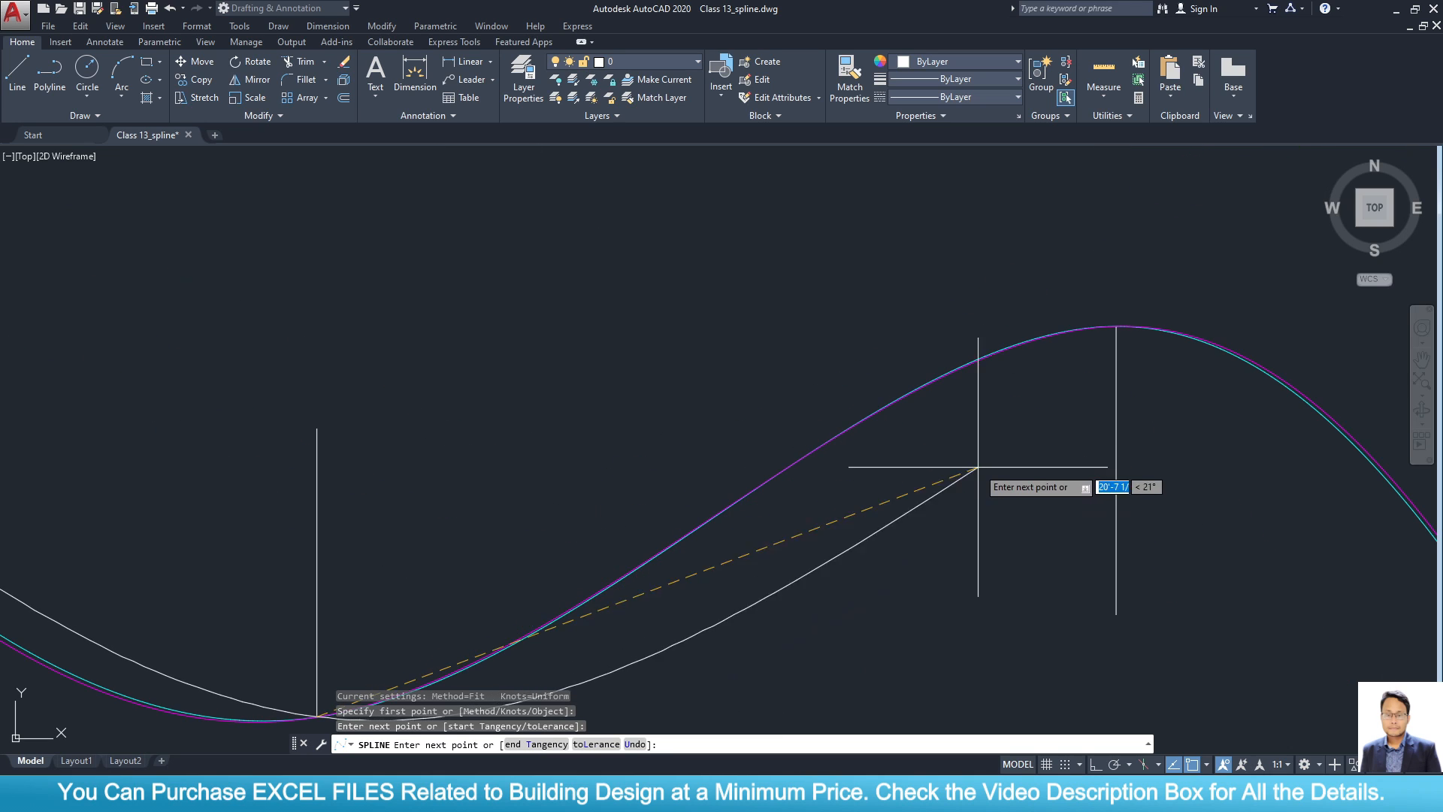
{"action": "left_click", "coordinate": [1117, 326]}
{"action": "scroll", "coordinate": [805, 563], "scroll_direction": "down", "scroll_amount": 6}
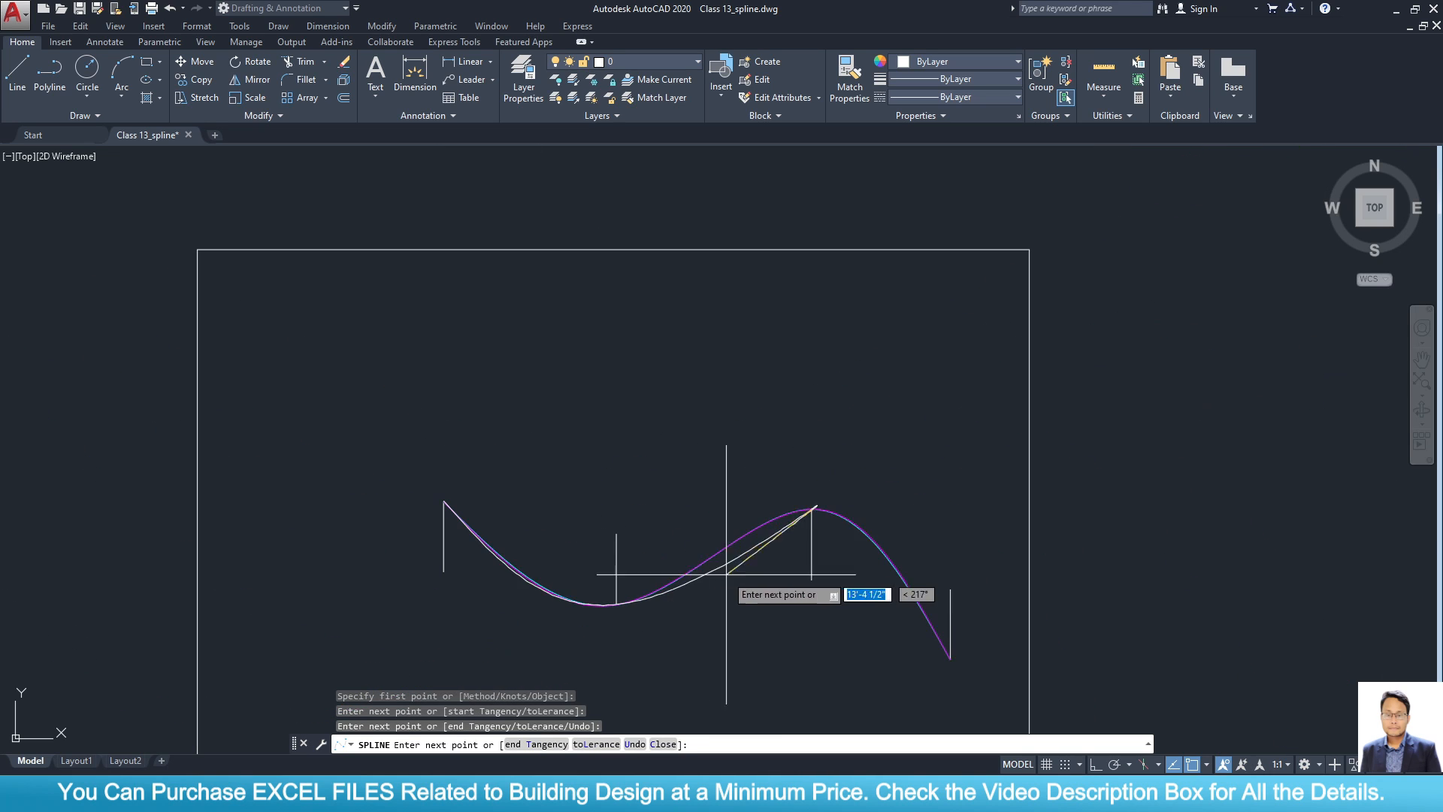
{"action": "scroll", "coordinate": [918, 653], "scroll_direction": "up", "scroll_amount": 4}
{"action": "scroll", "coordinate": [917, 652], "scroll_direction": "up", "scroll_amount": 5}
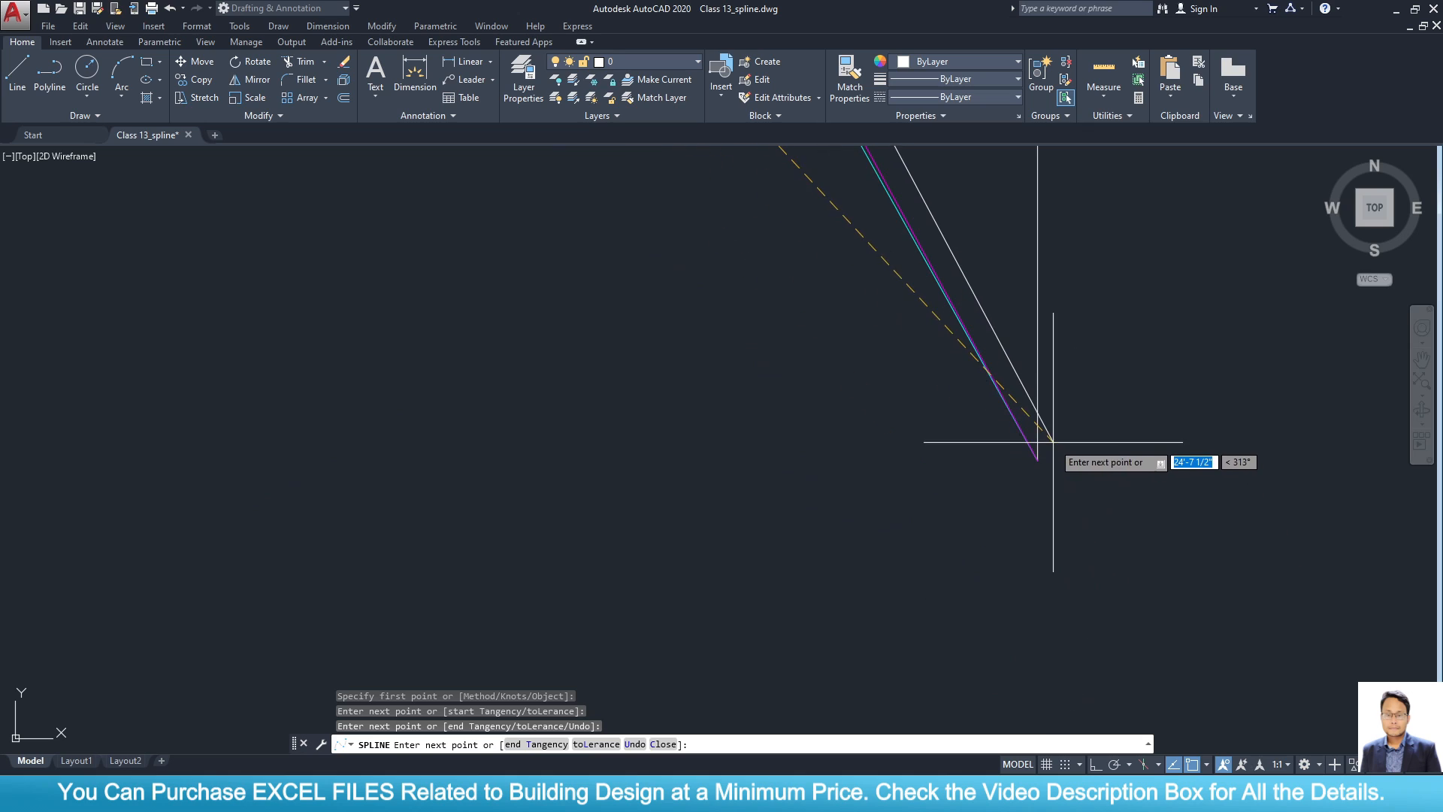
{"action": "left_click", "coordinate": [1038, 456]}
{"action": "key", "text": "Return"}
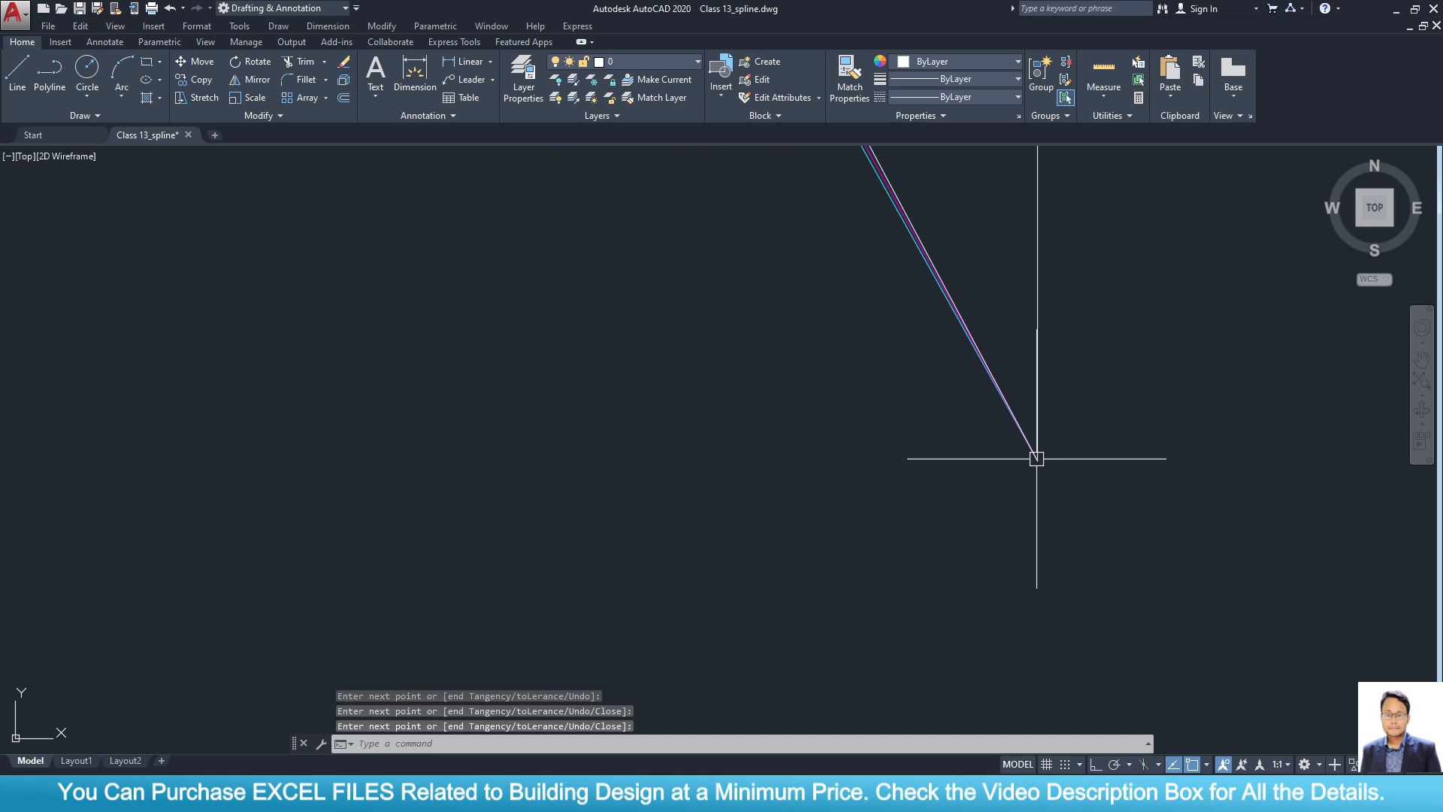
Change the color of the new uniform-knot spline to blue.
{"action": "scroll", "coordinate": [973, 296], "scroll_direction": "up", "scroll_amount": 5}
{"action": "left_click", "coordinate": [828, 312]}
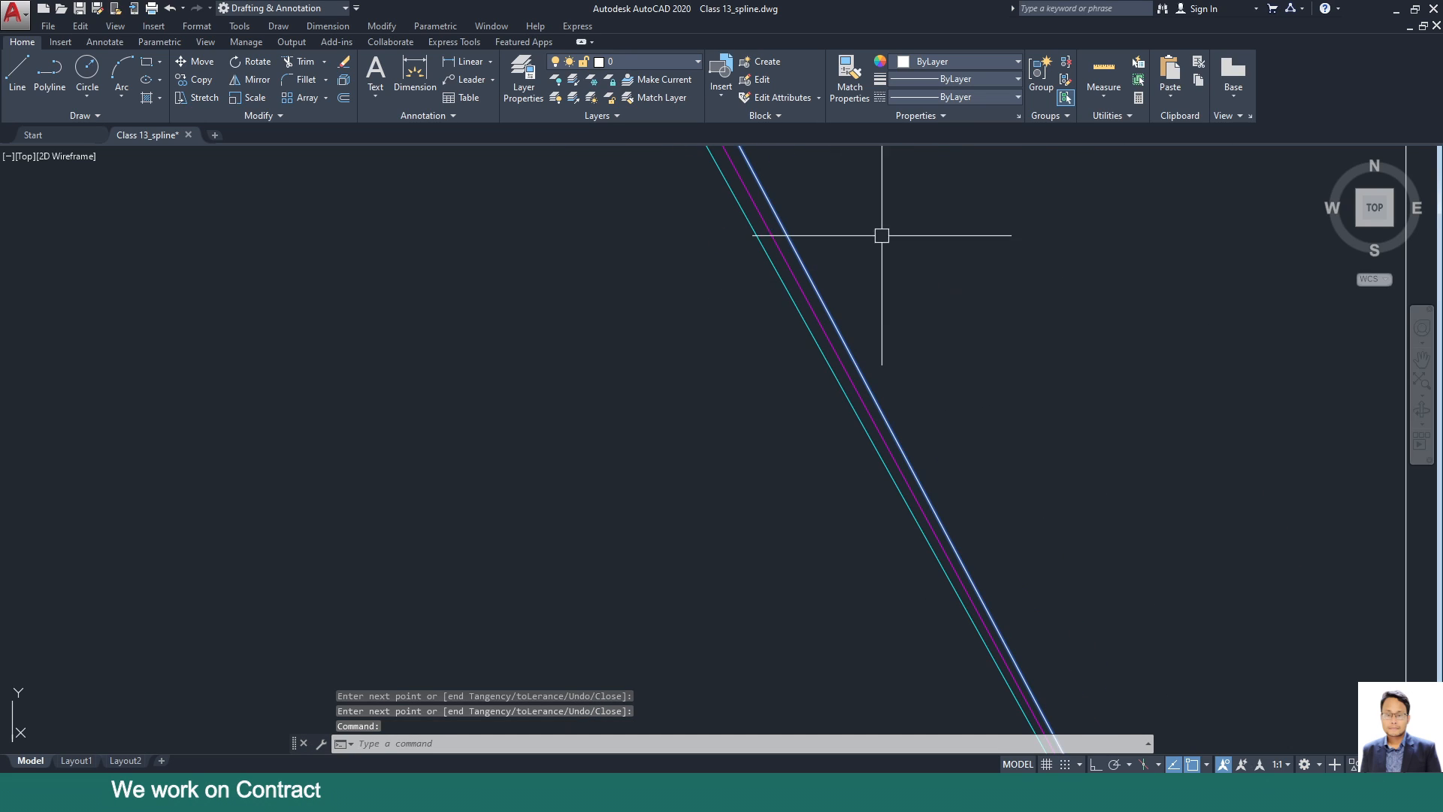
{"action": "left_click", "coordinate": [930, 58]}
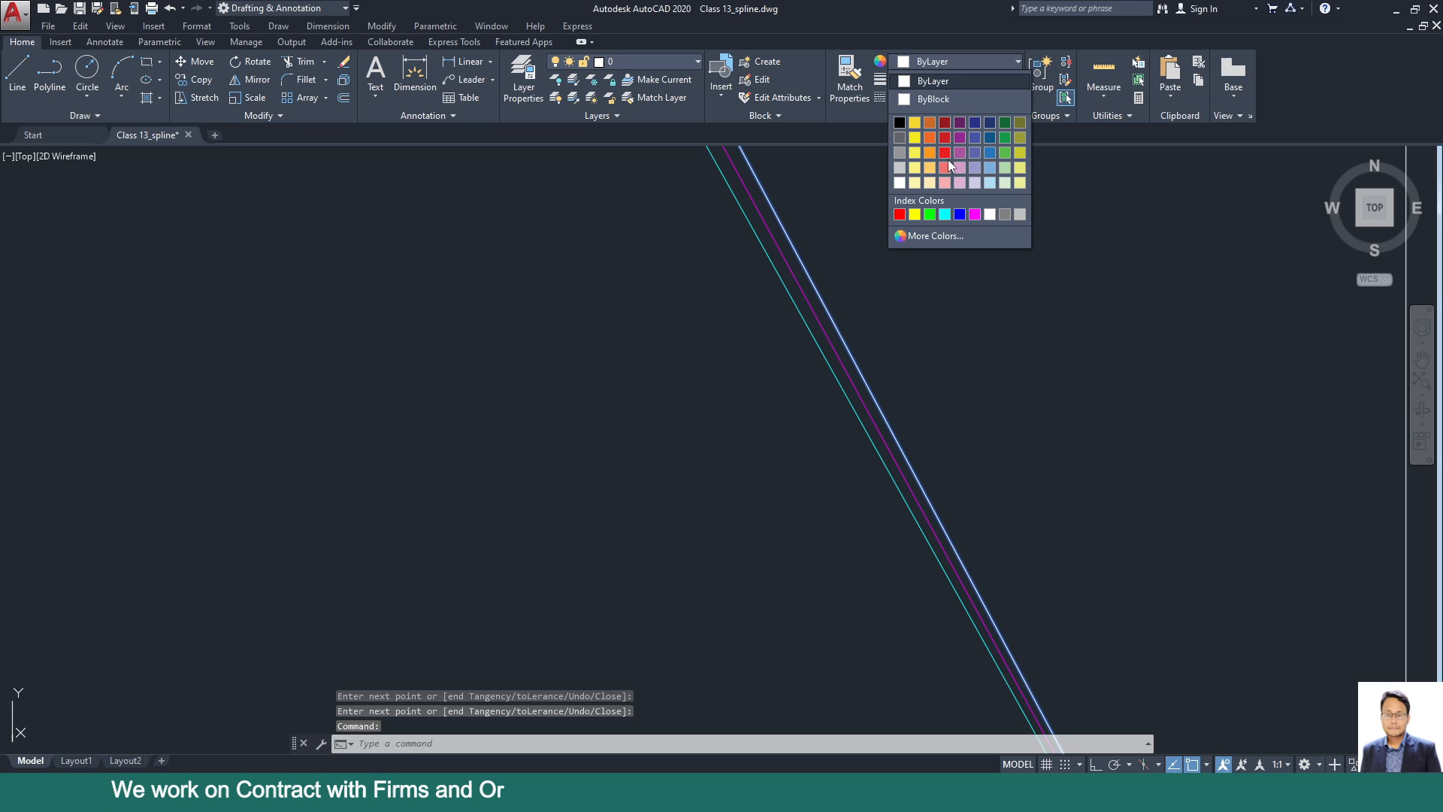
{"action": "left_click", "coordinate": [962, 215]}
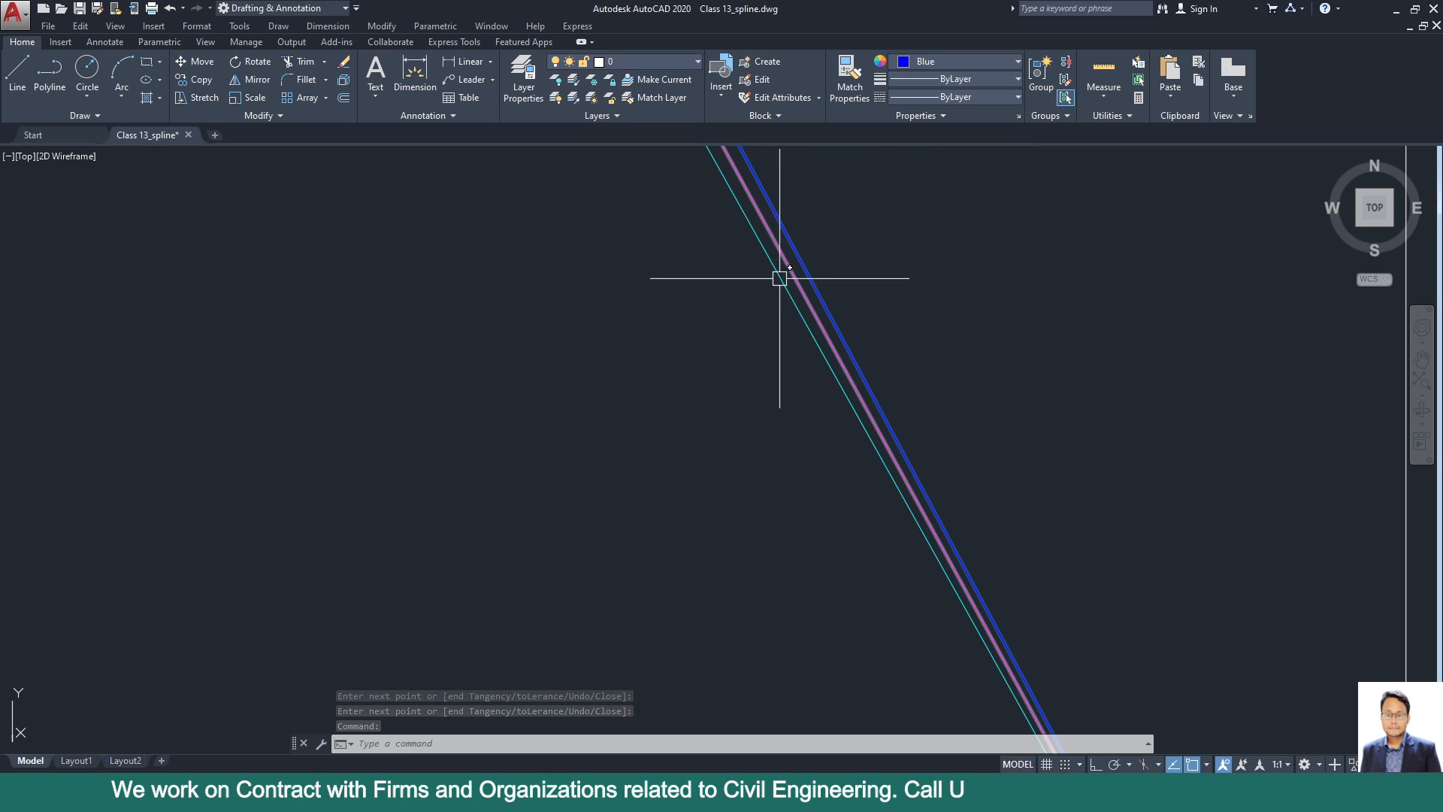
Compare the blue, magenta and cyan splines around the crest at the third line and over their full length.
{"action": "scroll", "coordinate": [774, 442], "scroll_direction": "down", "scroll_amount": 2}
{"action": "middle_click_drag", "start_coordinate": [662, 355], "coordinate": [974, 574]}
{"action": "scroll", "coordinate": [509, 418], "scroll_direction": "down", "scroll_amount": 6}
{"action": "middle_click_drag", "start_coordinate": [402, 381], "coordinate": [803, 549]}
{"action": "scroll", "coordinate": [803, 549], "scroll_direction": "down", "scroll_amount": 5}
{"action": "scroll", "coordinate": [518, 210], "scroll_direction": "up", "scroll_amount": 5}
{"action": "scroll", "coordinate": [535, 219], "scroll_direction": "down", "scroll_amount": 2}
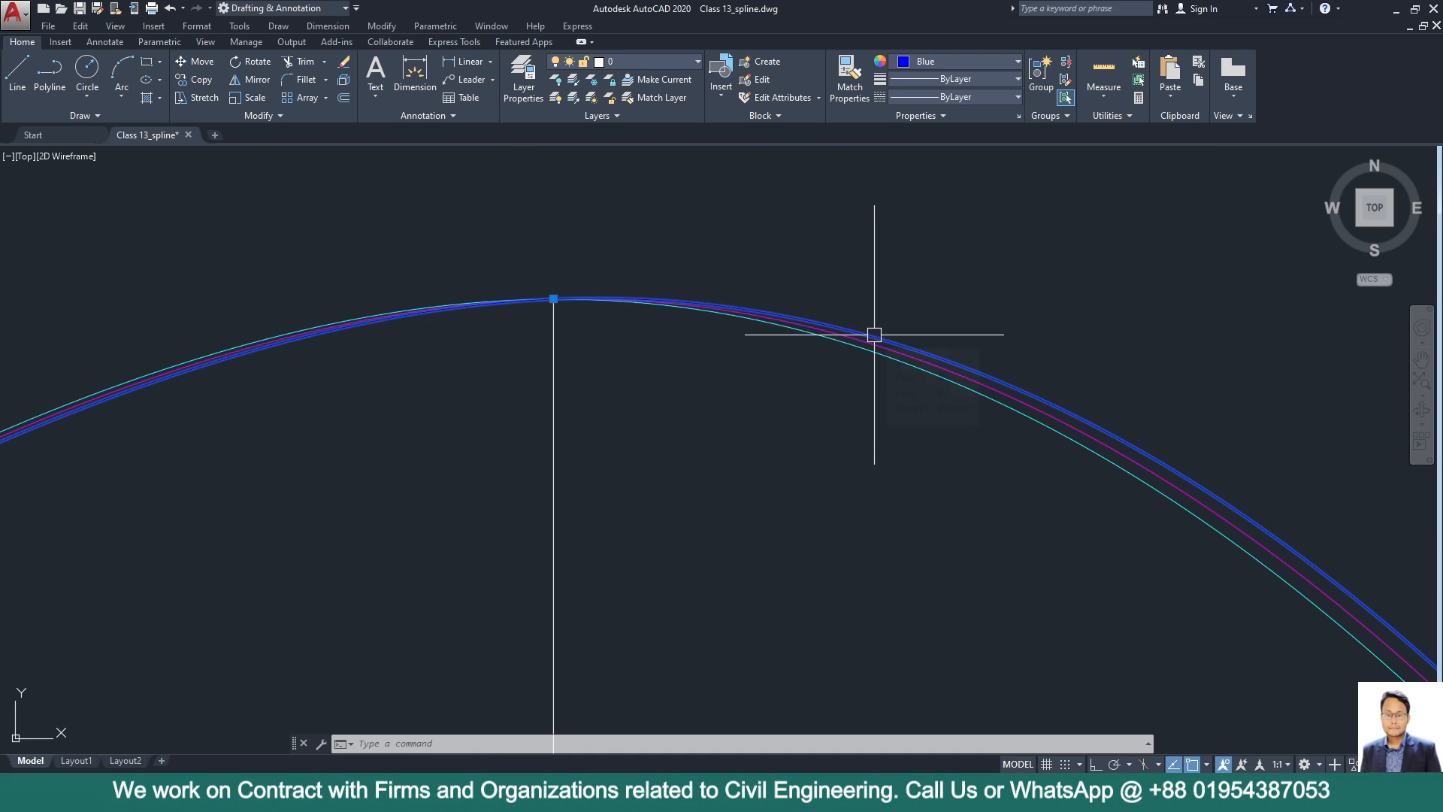
{"action": "scroll", "coordinate": [870, 293], "scroll_direction": "down", "scroll_amount": 3}
{"action": "scroll", "coordinate": [669, 297], "scroll_direction": "down", "scroll_amount": 3}
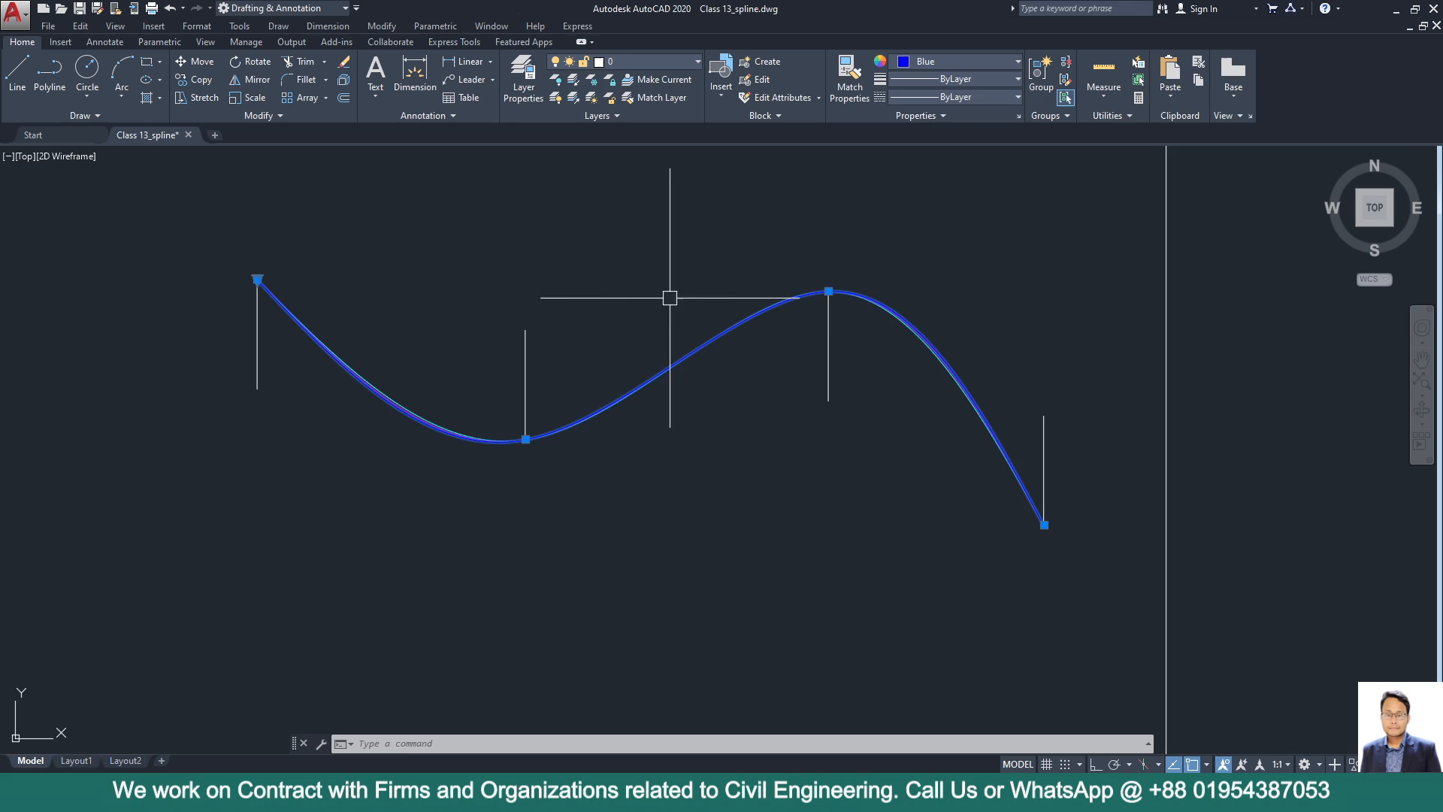
Inspect the spacing and crossing of the three colored splines up close on the rising stretch between the second and third lines.
{"action": "scroll", "coordinate": [683, 338], "scroll_direction": "up", "scroll_amount": 5}
{"action": "scroll", "coordinate": [1029, 452], "scroll_direction": "up", "scroll_amount": 5}
{"action": "scroll", "coordinate": [451, 275], "scroll_direction": "up", "scroll_amount": 4}
{"action": "scroll", "coordinate": [738, 430], "scroll_direction": "up", "scroll_amount": 4}
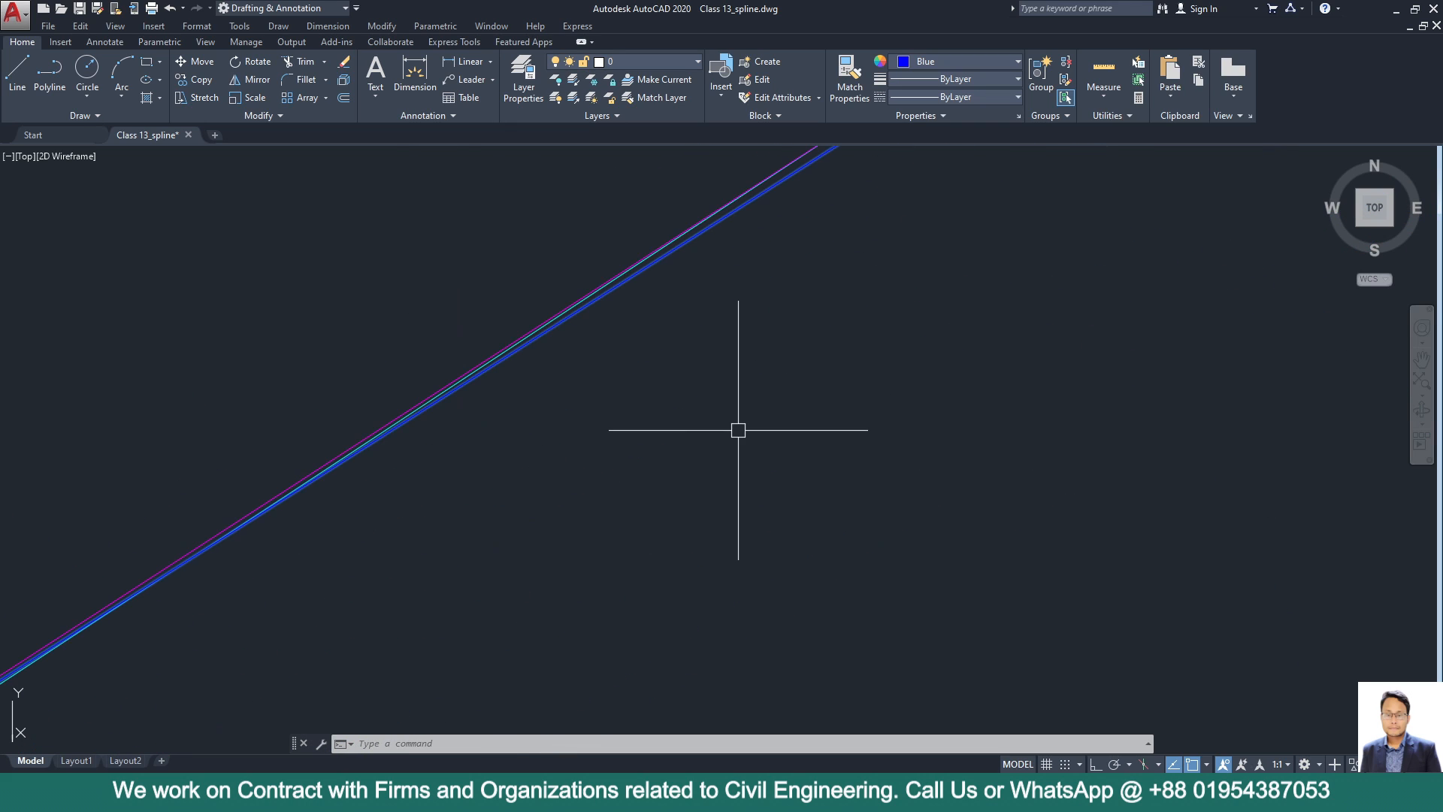
{"action": "scroll", "coordinate": [632, 271], "scroll_direction": "up", "scroll_amount": 3}
{"action": "scroll", "coordinate": [641, 313], "scroll_direction": "up", "scroll_amount": 2}
{"action": "scroll", "coordinate": [541, 390], "scroll_direction": "down", "scroll_amount": 3}
{"action": "scroll", "coordinate": [506, 291], "scroll_direction": "up", "scroll_amount": 3}
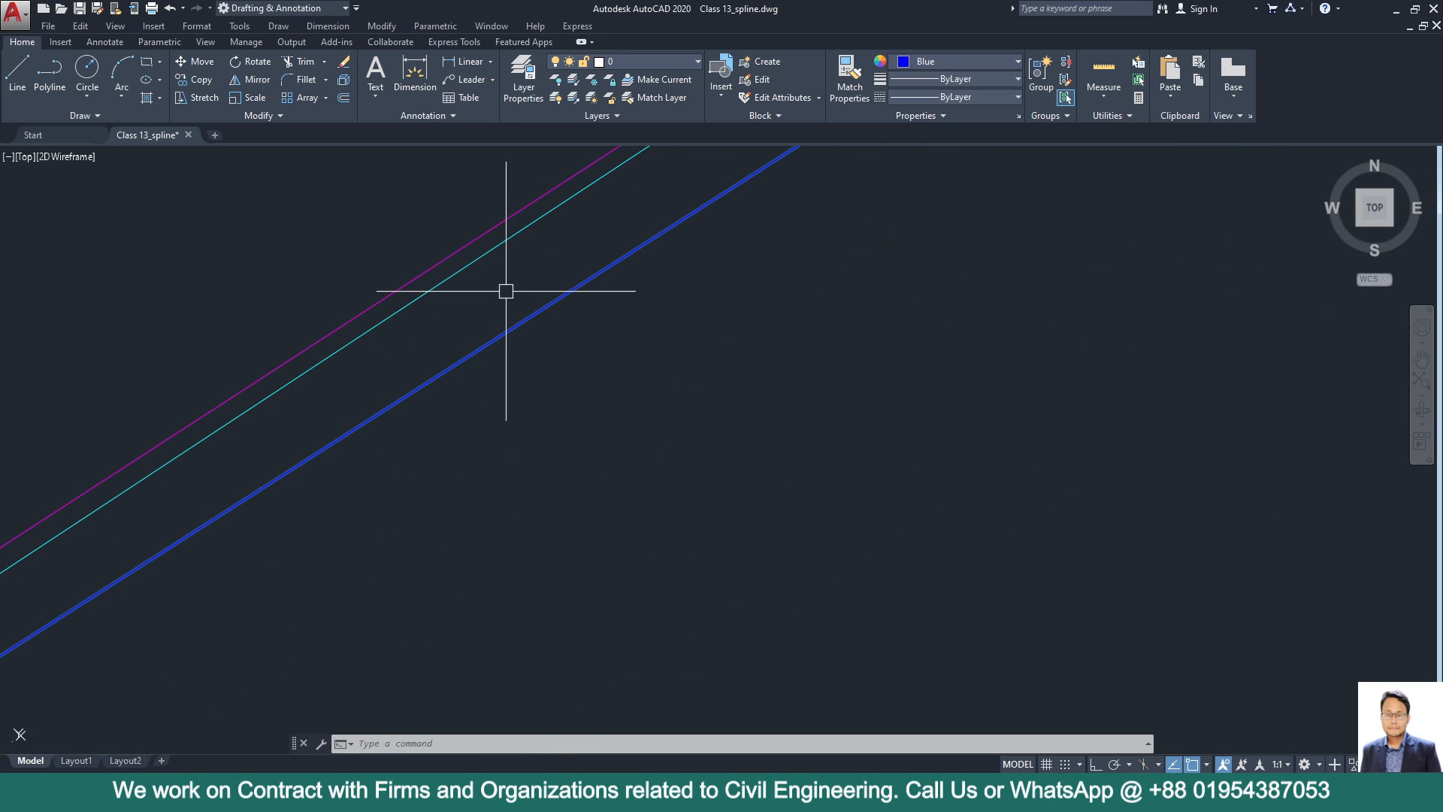
{"action": "scroll", "coordinate": [431, 290], "scroll_direction": "up", "scroll_amount": 3}
{"action": "scroll", "coordinate": [496, 345], "scroll_direction": "down", "scroll_amount": 3}
{"action": "scroll", "coordinate": [493, 268], "scroll_direction": "up", "scroll_amount": 3}
{"action": "scroll", "coordinate": [557, 366], "scroll_direction": "down", "scroll_amount": 2}
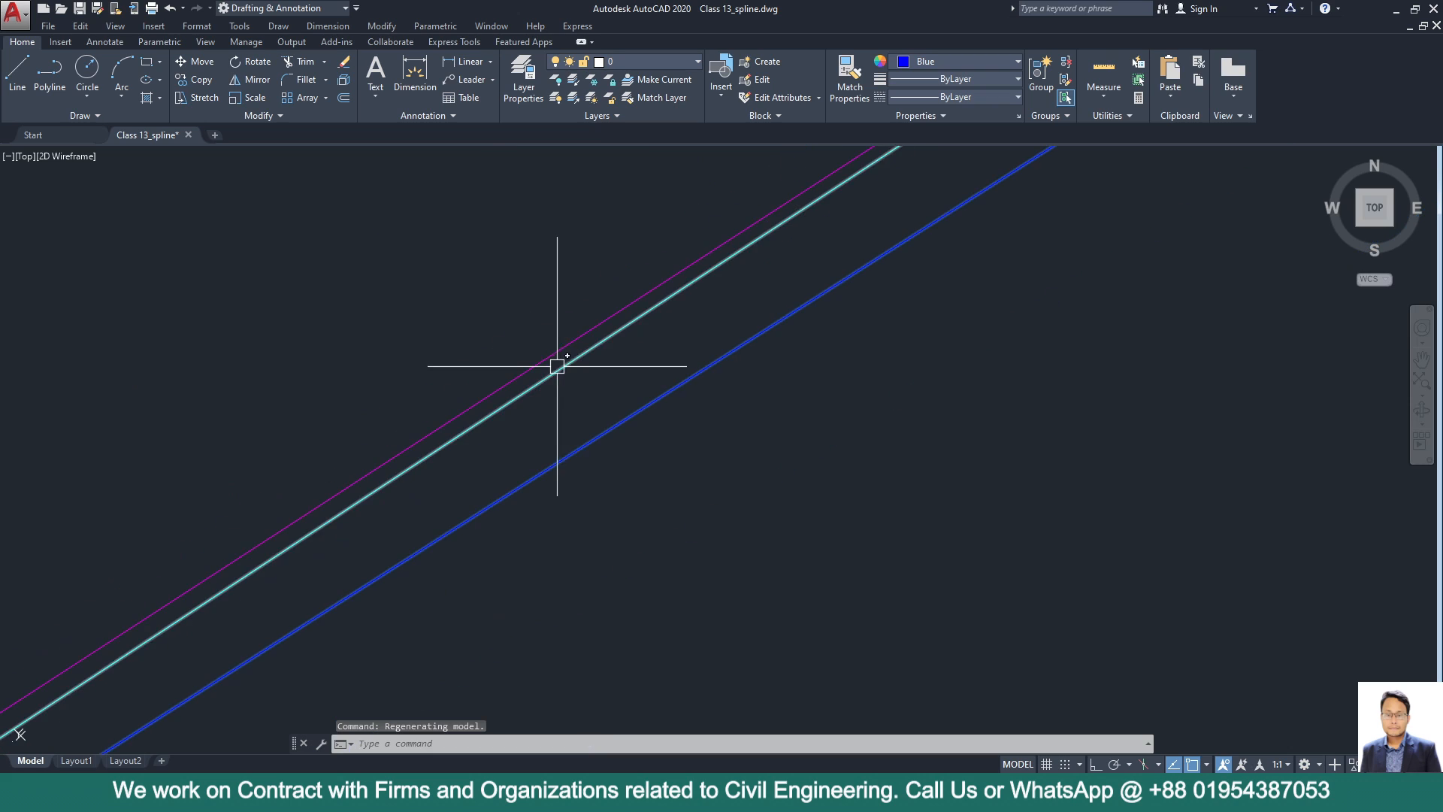
{"action": "scroll", "coordinate": [589, 373], "scroll_direction": "up", "scroll_amount": 2}
{"action": "scroll", "coordinate": [535, 335], "scroll_direction": "down", "scroll_amount": 3}
{"action": "scroll", "coordinate": [638, 363], "scroll_direction": "down", "scroll_amount": 2}
{"action": "scroll", "coordinate": [561, 284], "scroll_direction": "down", "scroll_amount": 2}
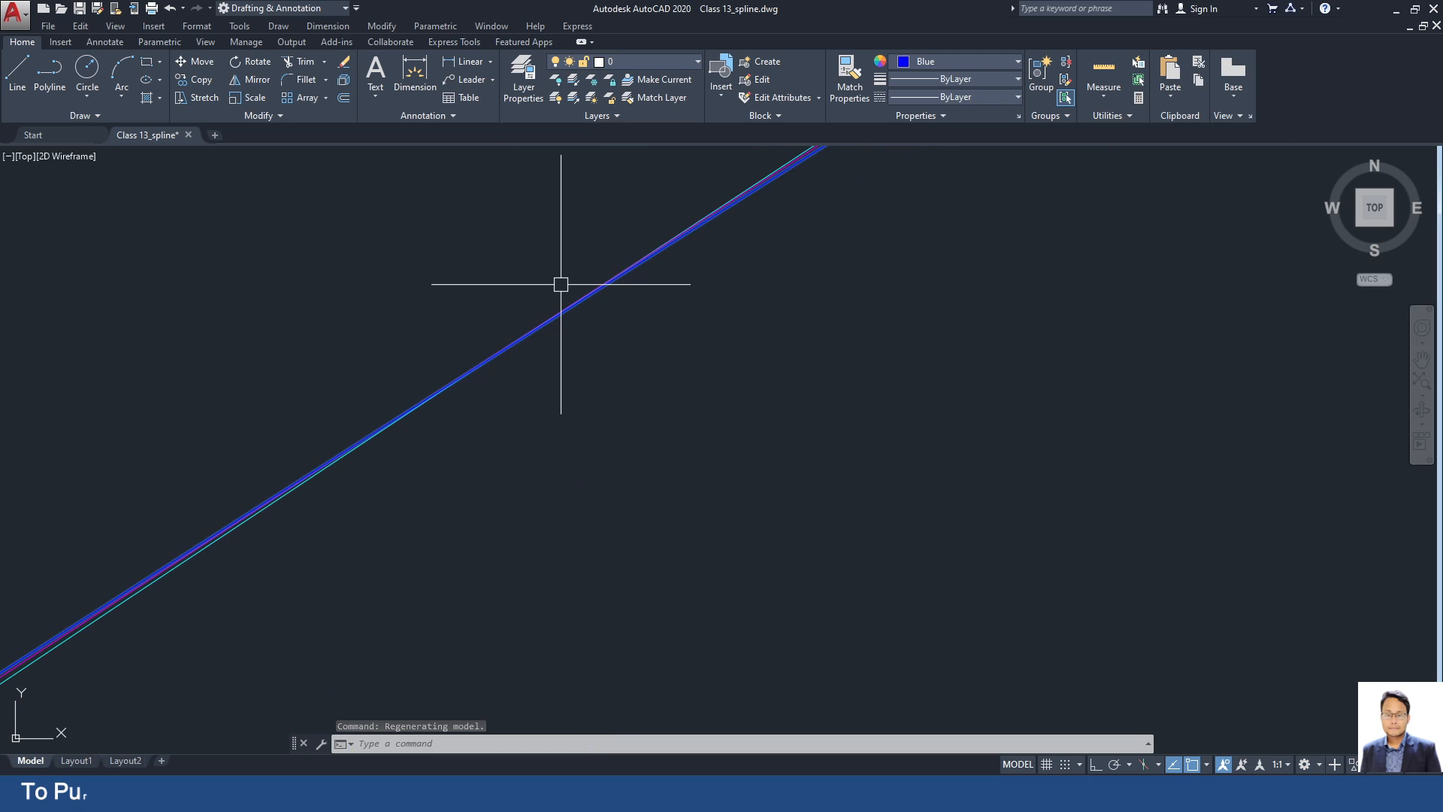
Compare the three colored splines over their full length and up close around the trough at the second line.
{"action": "scroll", "coordinate": [689, 409], "scroll_direction": "down", "scroll_amount": 6}
{"action": "middle_click_drag", "start_coordinate": [937, 432], "coordinate": [656, 434]}
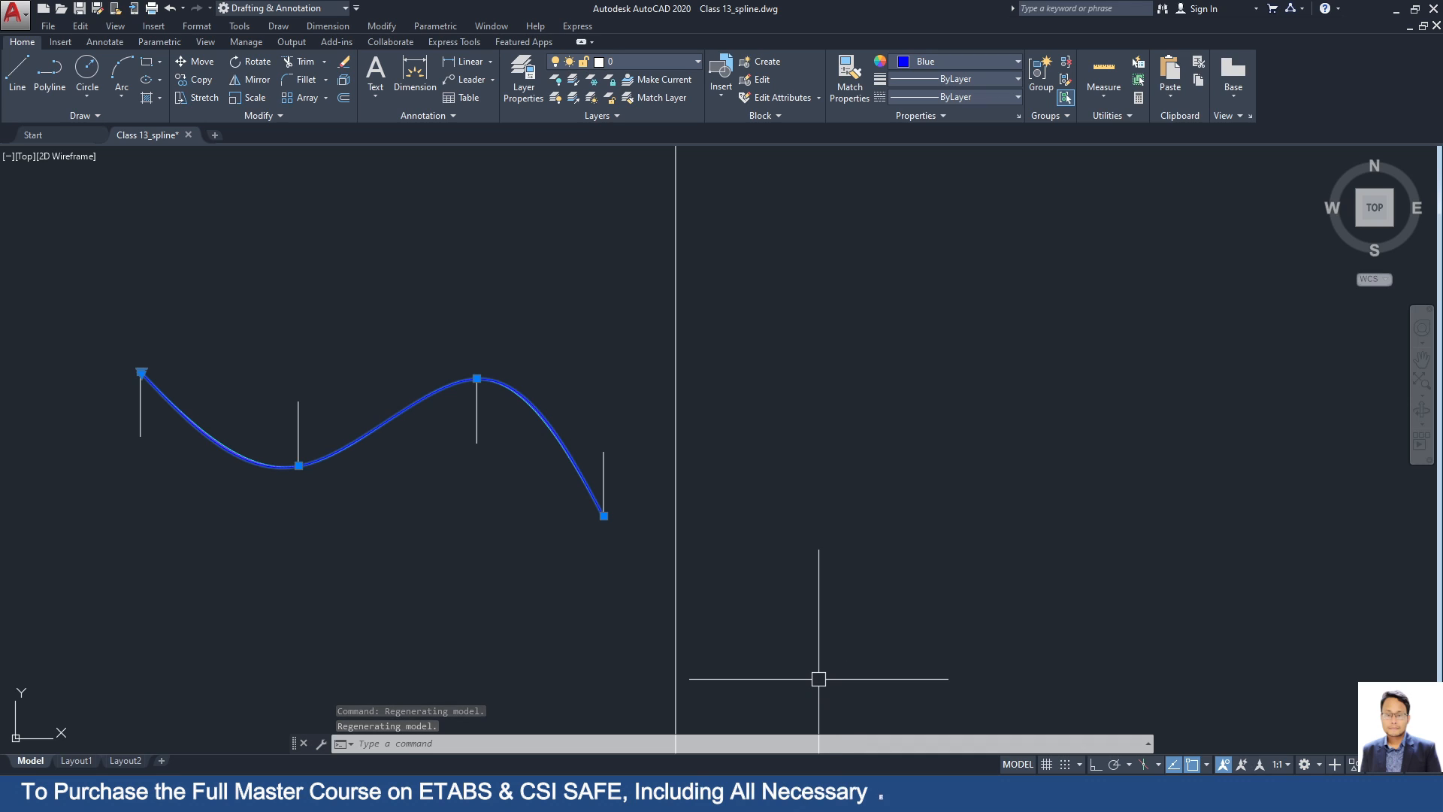
{"action": "key", "text": "Escape"}
{"action": "scroll", "coordinate": [241, 458], "scroll_direction": "up", "scroll_amount": 5}
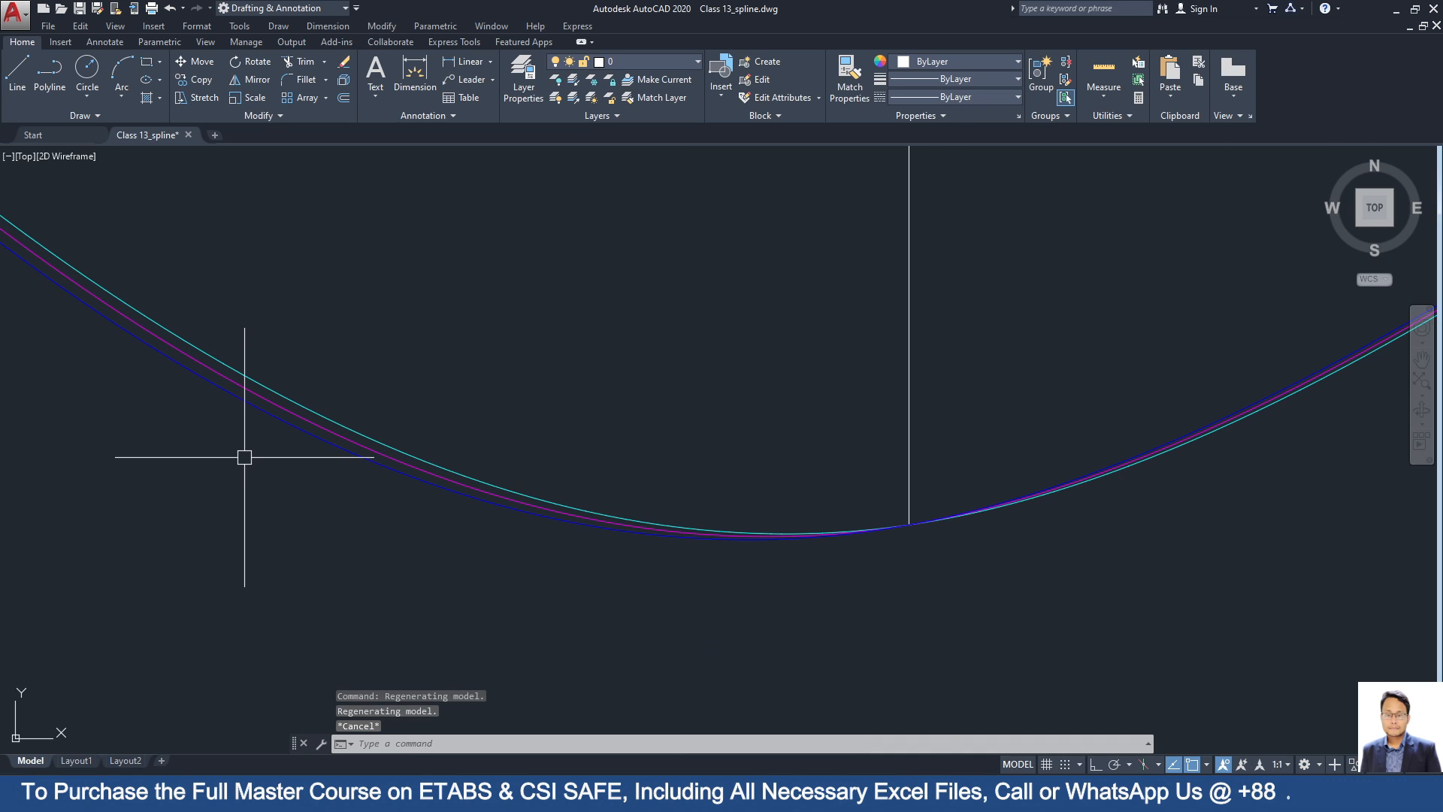
{"action": "scroll", "coordinate": [925, 367], "scroll_direction": "down", "scroll_amount": 6}
{"action": "middle_click_drag", "start_coordinate": [924, 368], "coordinate": [521, 203]}
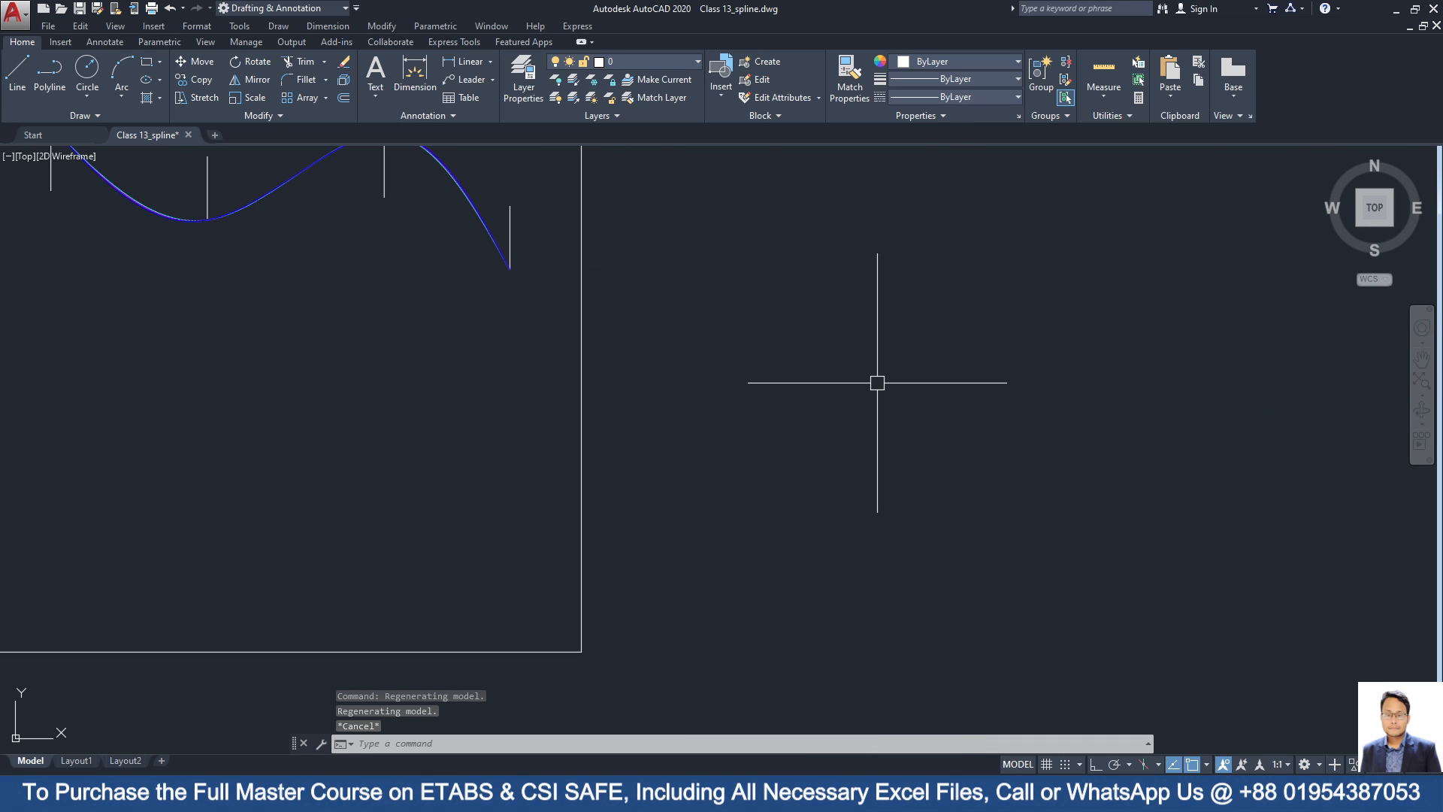
{"action": "key", "text": "Escape"}
{"action": "middle_click_drag", "start_coordinate": [877, 382], "coordinate": [569, 578]}
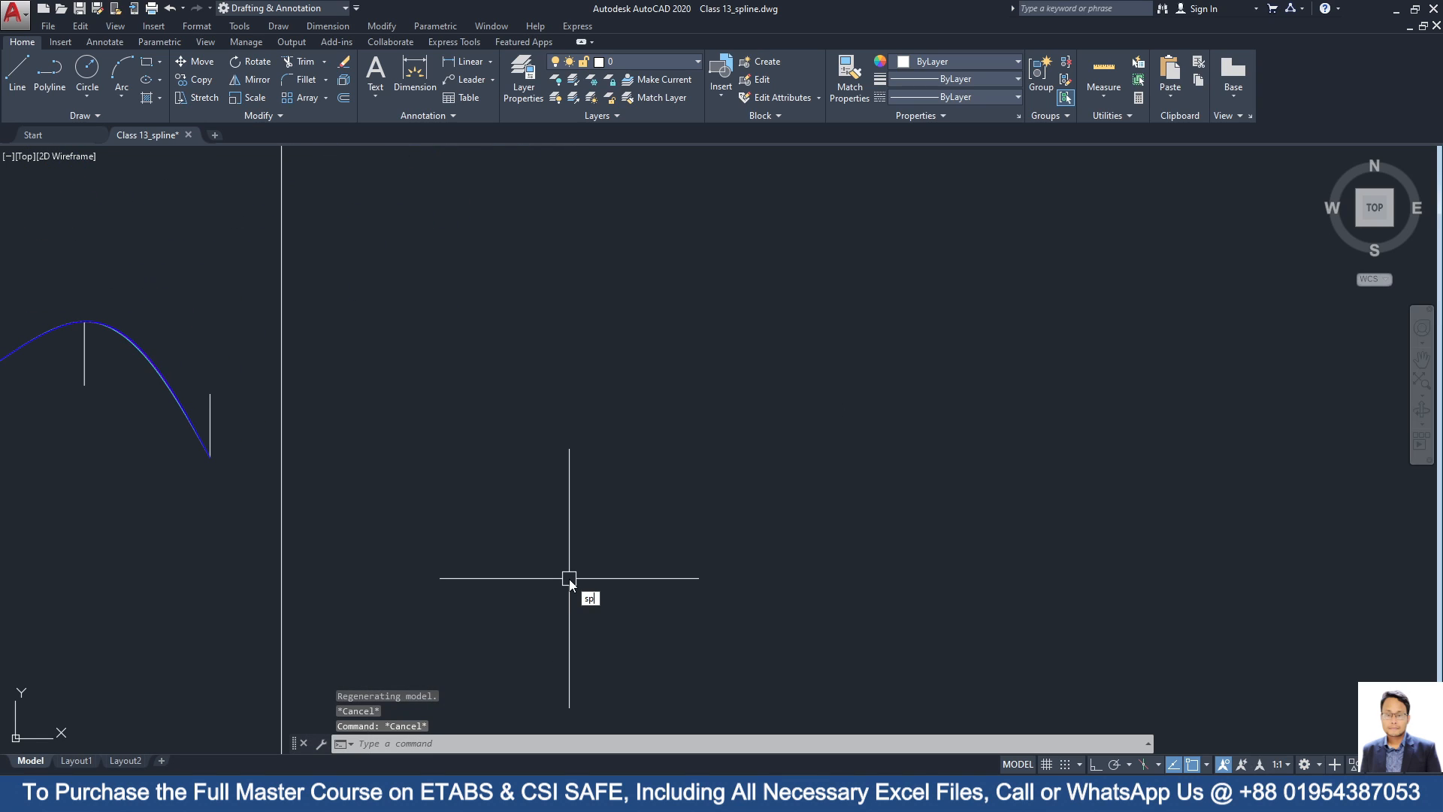
{"action": "key", "text": "Return"}
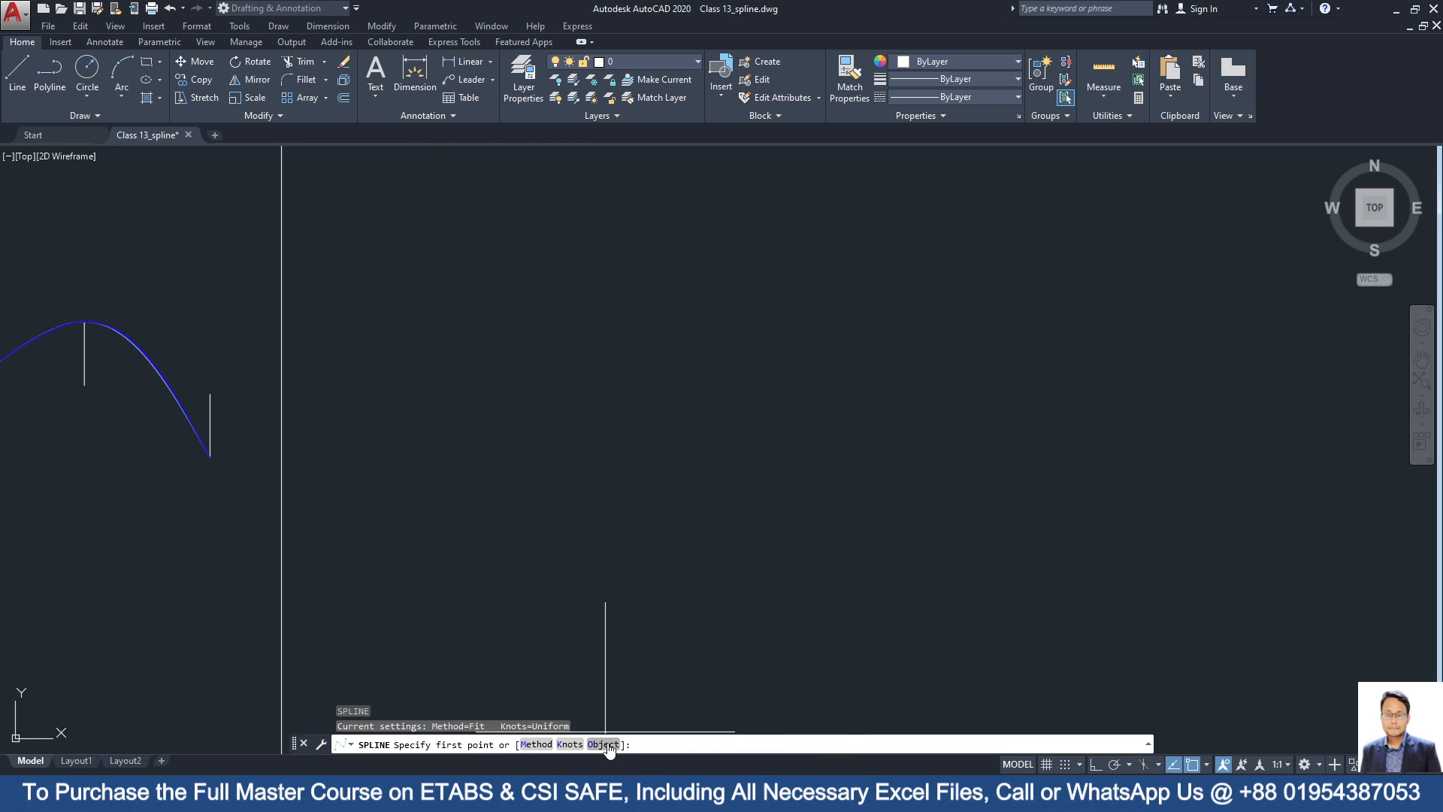
{"action": "key", "text": "Escape"}
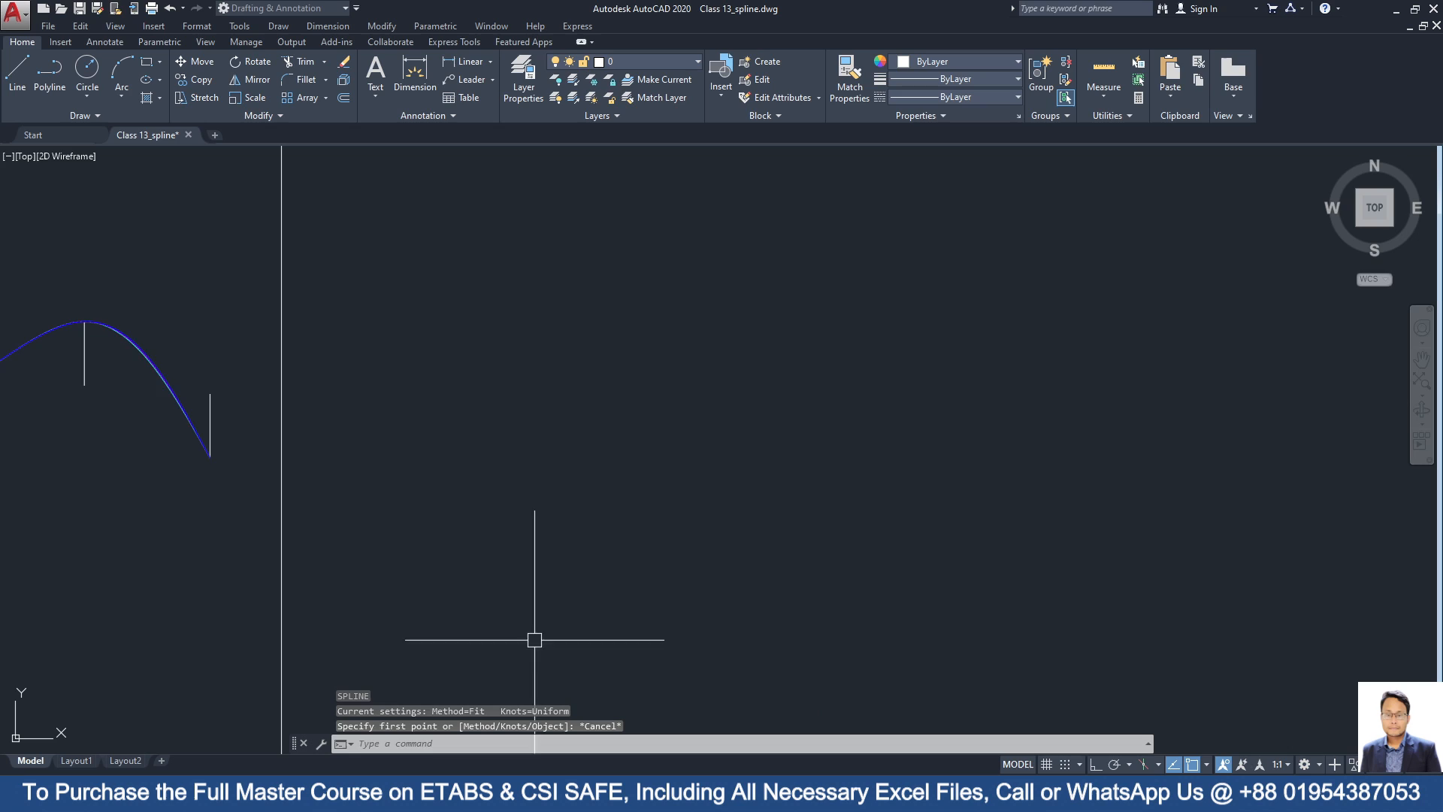
Begin a zigzag polyline with five vertices in the empty area outside the frame around the colored splines.
{"action": "left_click", "coordinate": [81, 116]}
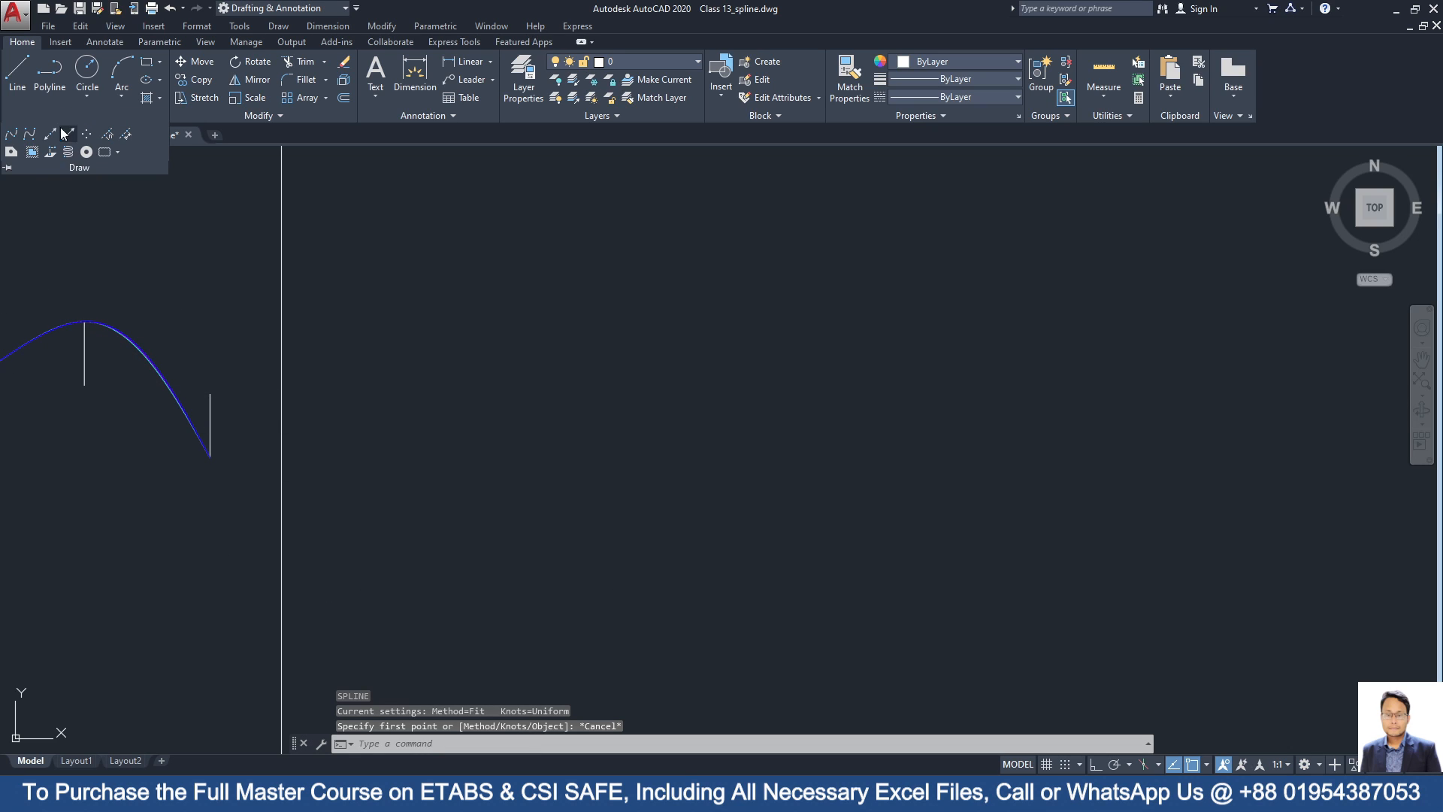
{"action": "left_click", "coordinate": [53, 73]}
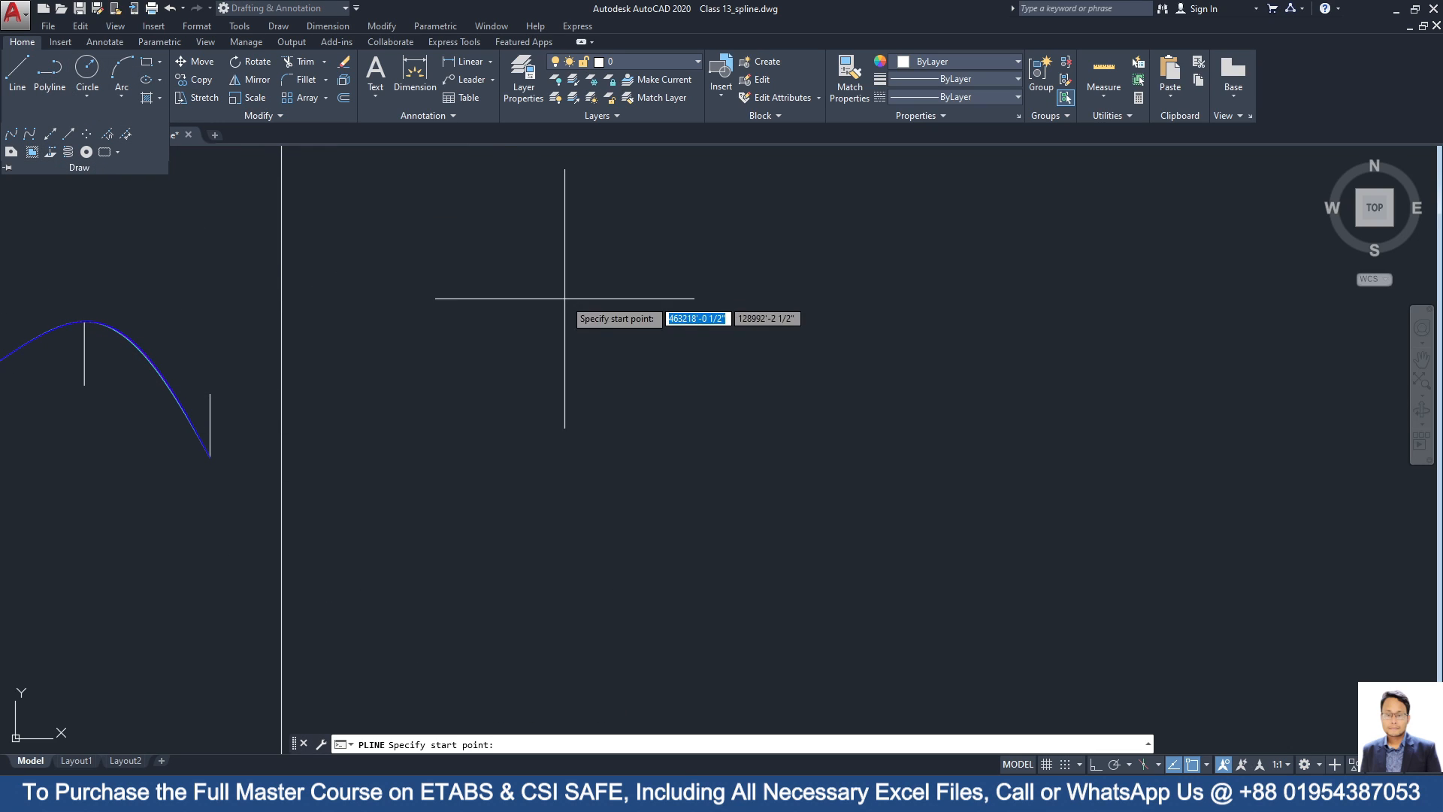
{"action": "left_click", "coordinate": [657, 349]}
{"action": "left_click", "coordinate": [774, 288]}
{"action": "left_click", "coordinate": [848, 392]}
{"action": "left_click", "coordinate": [1029, 284]}
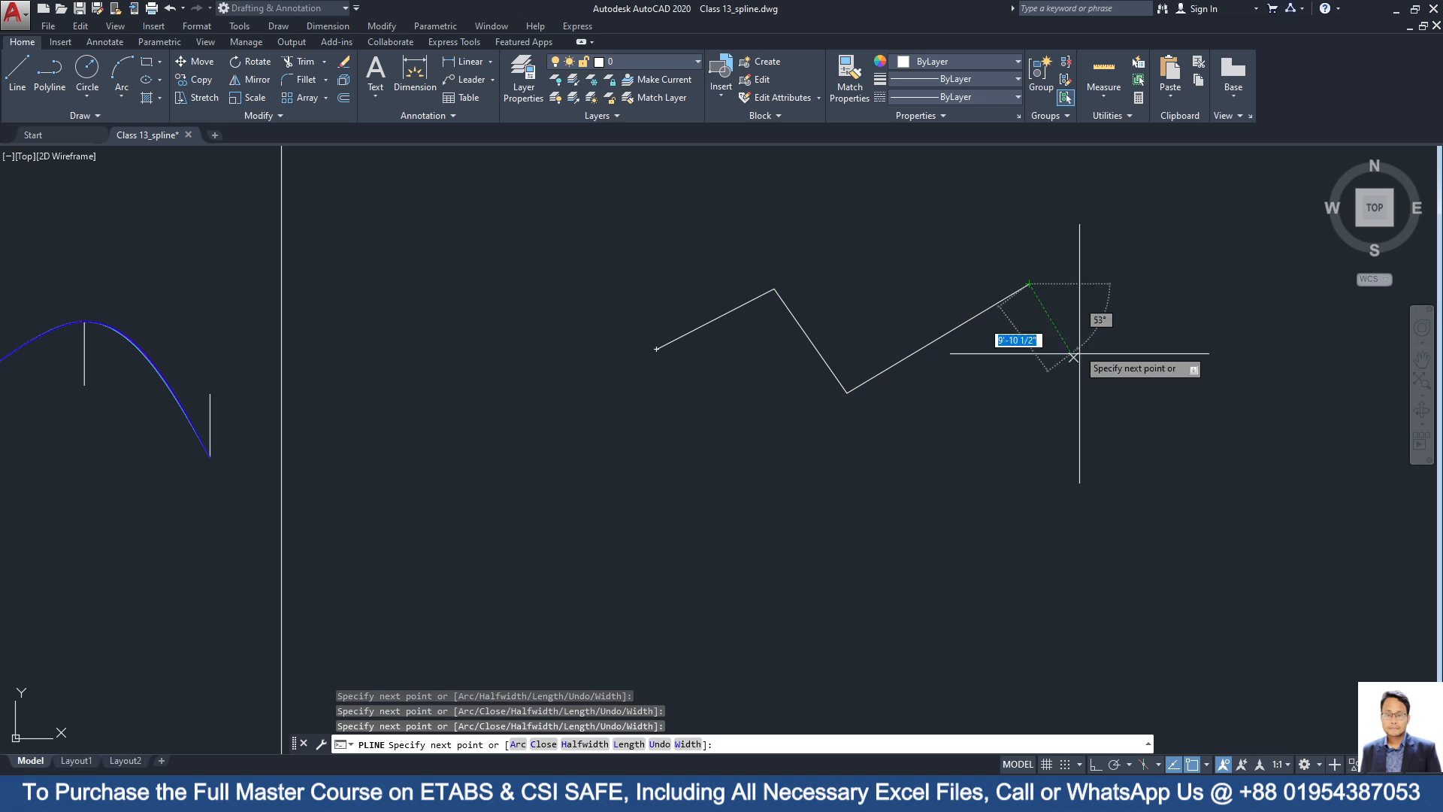
{"action": "left_click", "coordinate": [1096, 375]}
Extend the zigzag polyline with four more vertices that turn down, double back and run outward again, and finish it.
{"action": "middle_click_drag", "start_coordinate": [1222, 392], "coordinate": [924, 432]}
{"action": "left_click", "coordinate": [1046, 352]}
{"action": "left_click", "coordinate": [1075, 460]}
{"action": "left_click", "coordinate": [818, 558]}
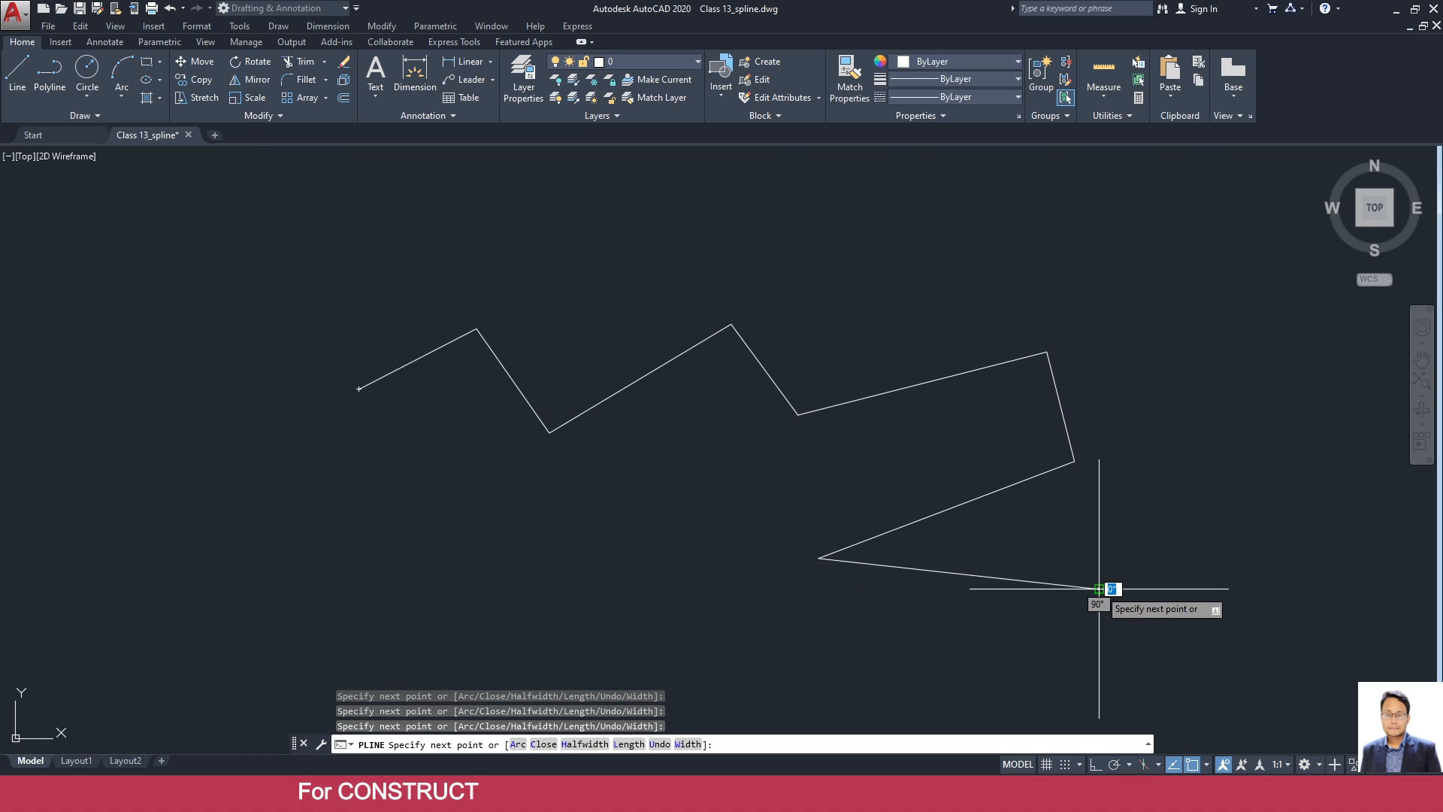
{"action": "left_click", "coordinate": [1099, 588]}
{"action": "key", "text": "Return"}
{"action": "scroll", "coordinate": [1015, 569], "scroll_direction": "down", "scroll_amount": 2}
{"action": "middle_click_drag", "start_coordinate": [1014, 569], "coordinate": [906, 517]}
{"action": "scroll", "coordinate": [892, 474], "scroll_direction": "up", "scroll_amount": 4}
{"action": "scroll", "coordinate": [886, 473], "scroll_direction": "down", "scroll_amount": 2}
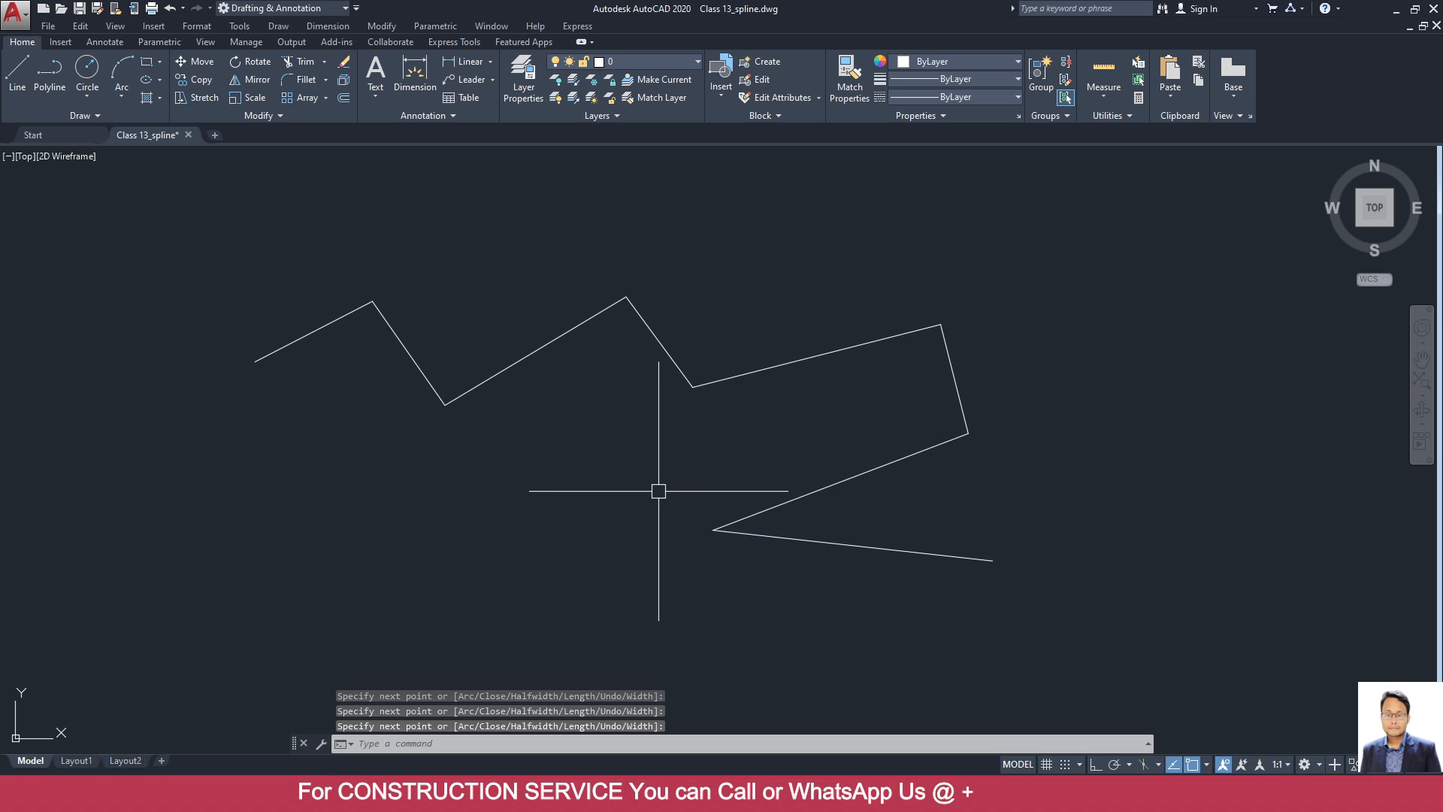
{"action": "type", "text": "sp"}
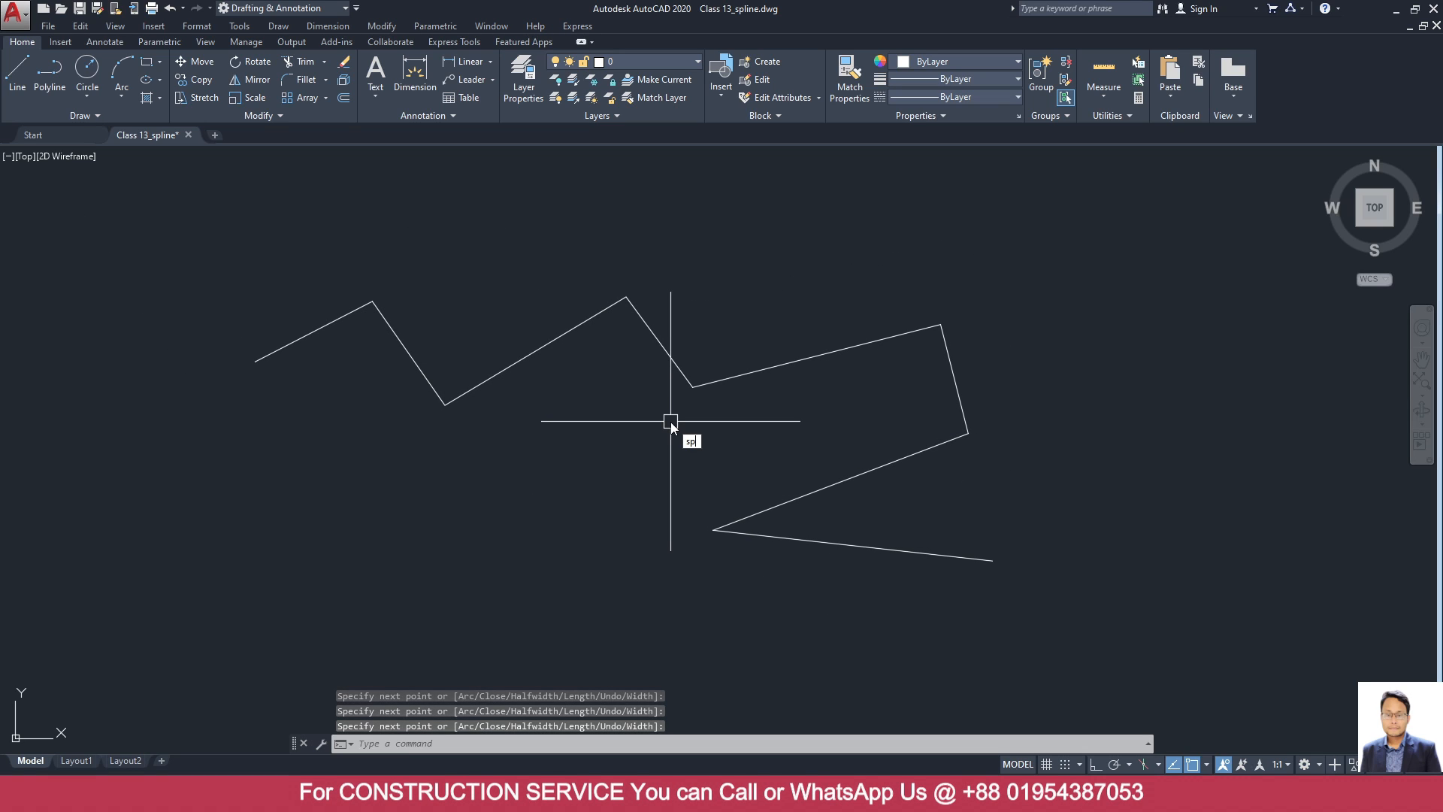
{"action": "type", "text": "l"}
{"action": "key", "text": "Return"}
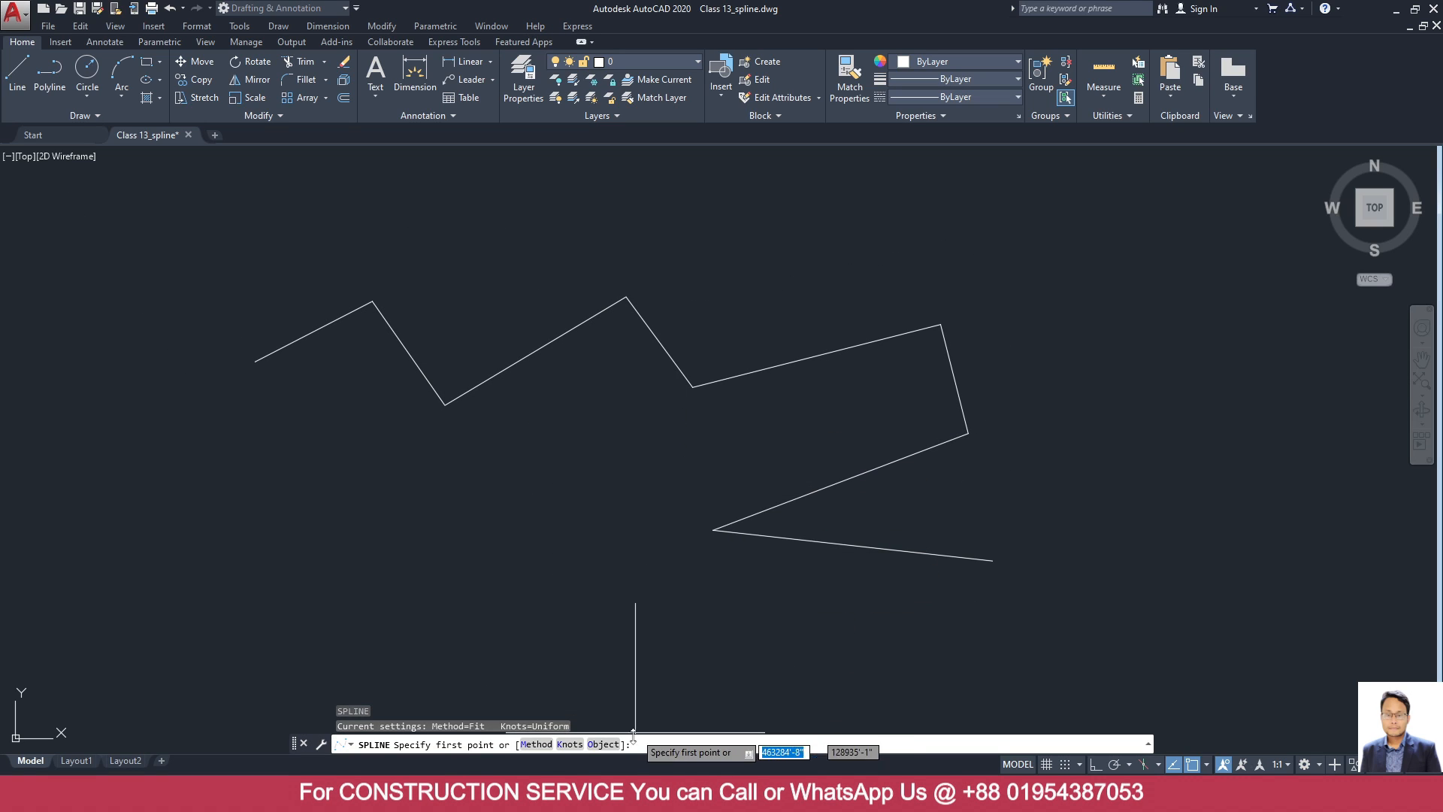
{"action": "left_click", "coordinate": [603, 744]}
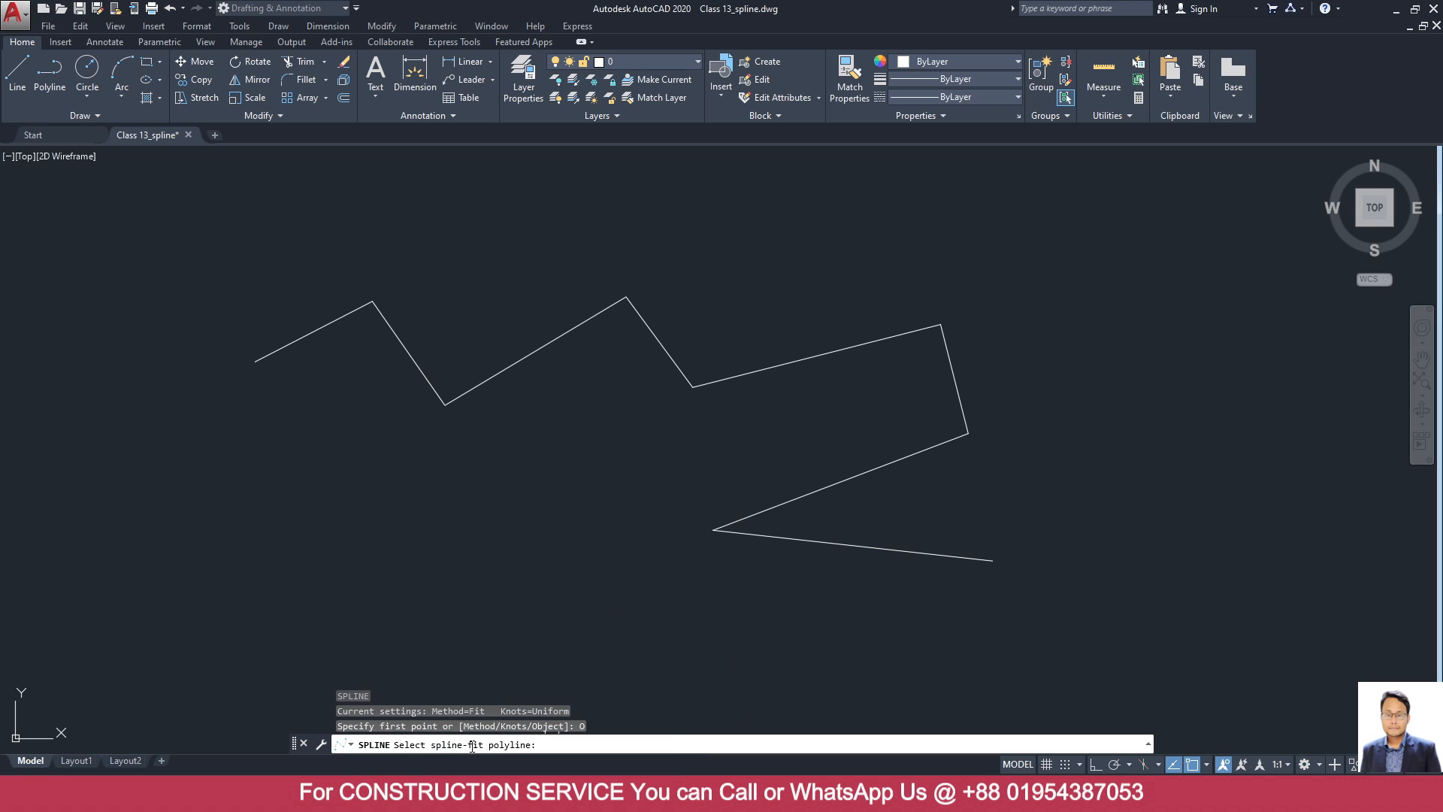
{"action": "key", "text": "Escape"}
{"action": "left_click", "coordinate": [565, 334]}
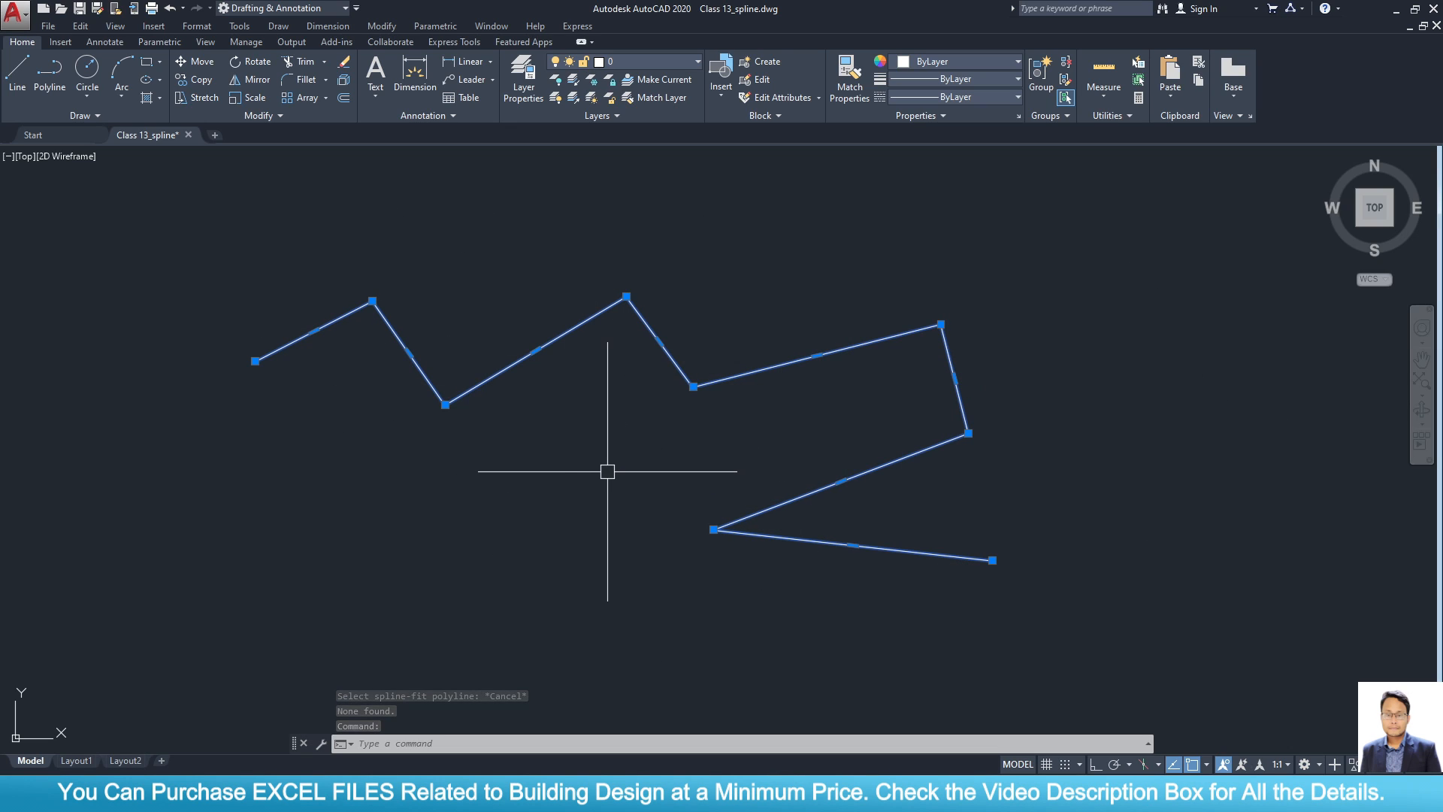
{"action": "key", "text": "Escape"}
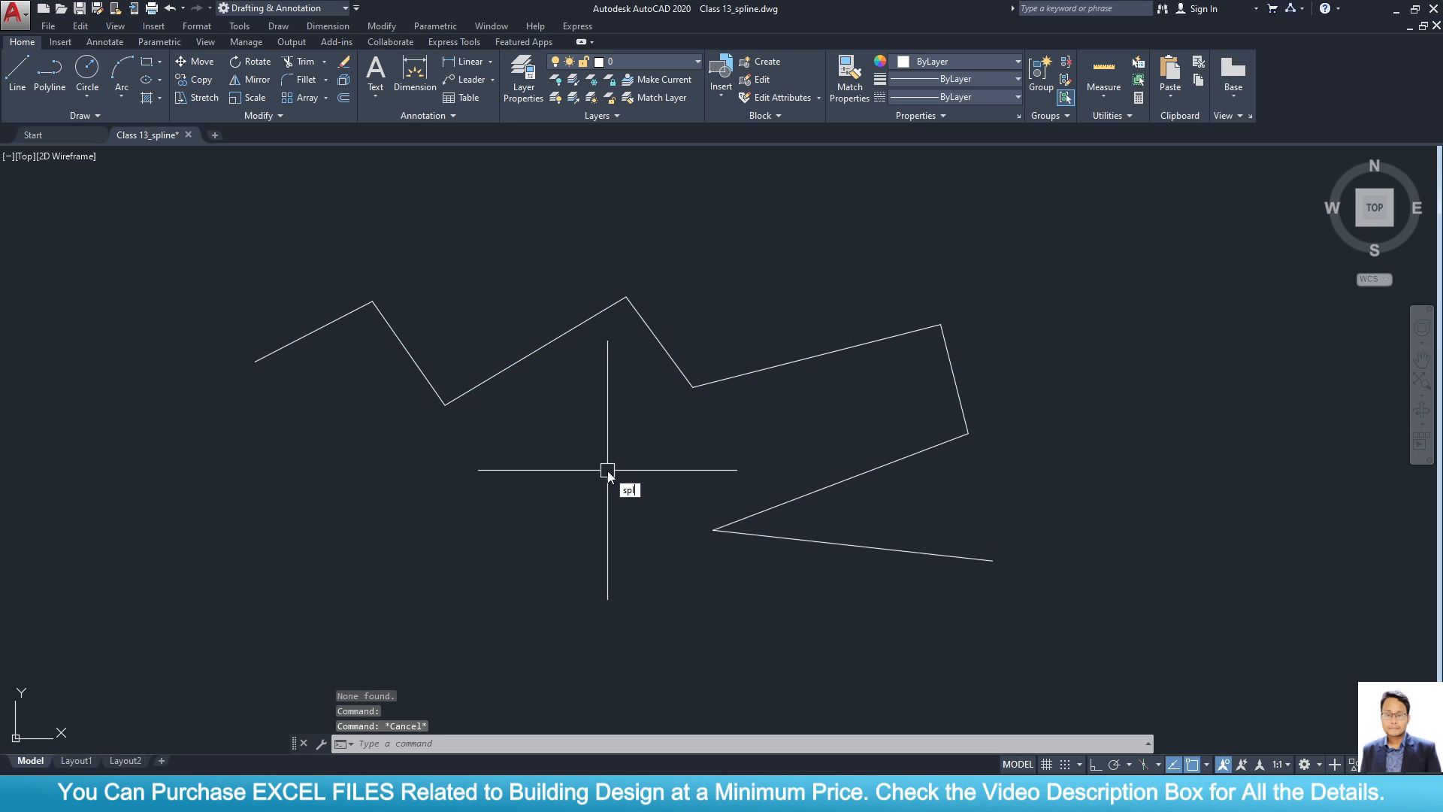
Try to convert the straight-segment polyline into a spline with the Spline command's Object option.
{"action": "type", "text": "spl"}
{"action": "key", "text": "Return"}
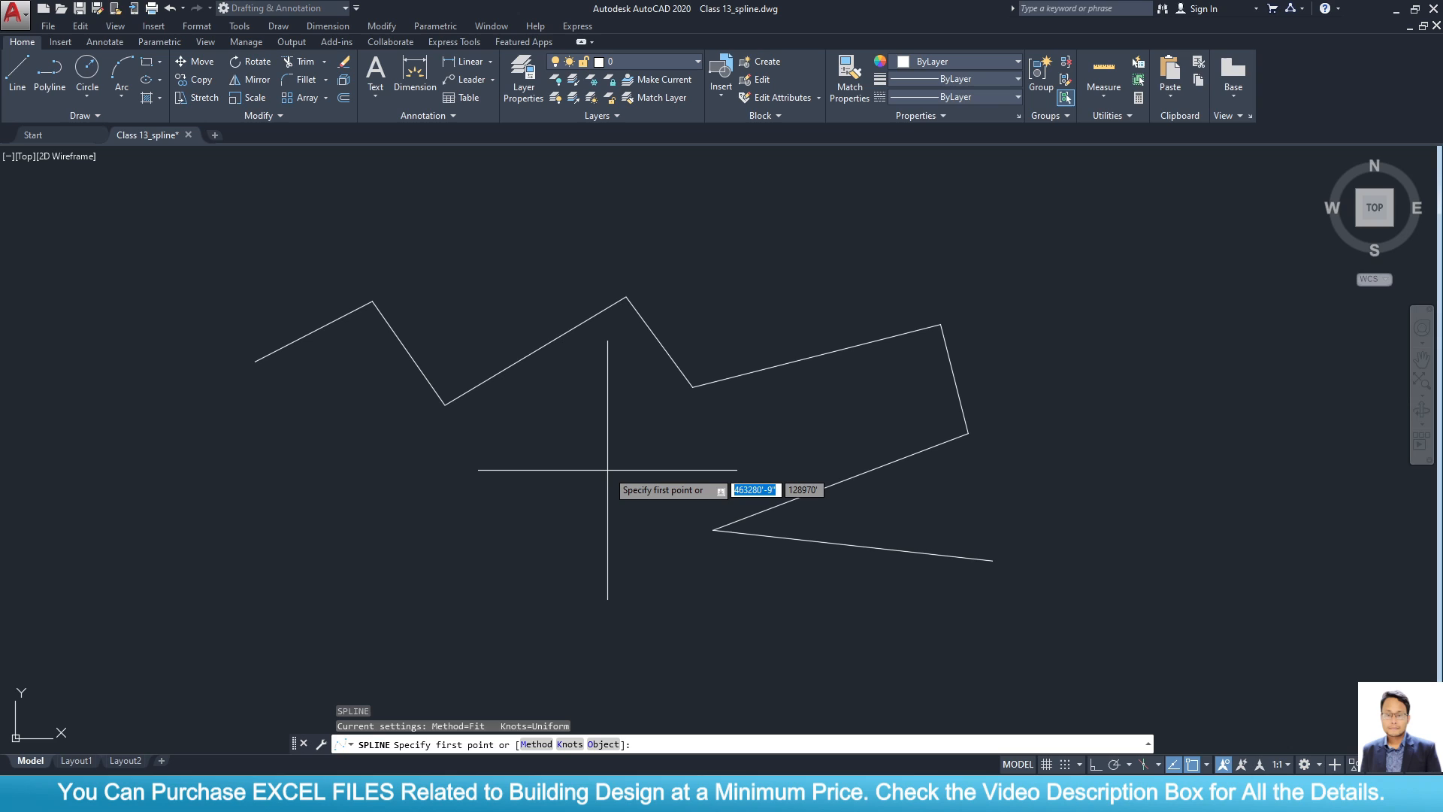
{"action": "left_click", "coordinate": [602, 744]}
{"action": "left_click", "coordinate": [425, 374]}
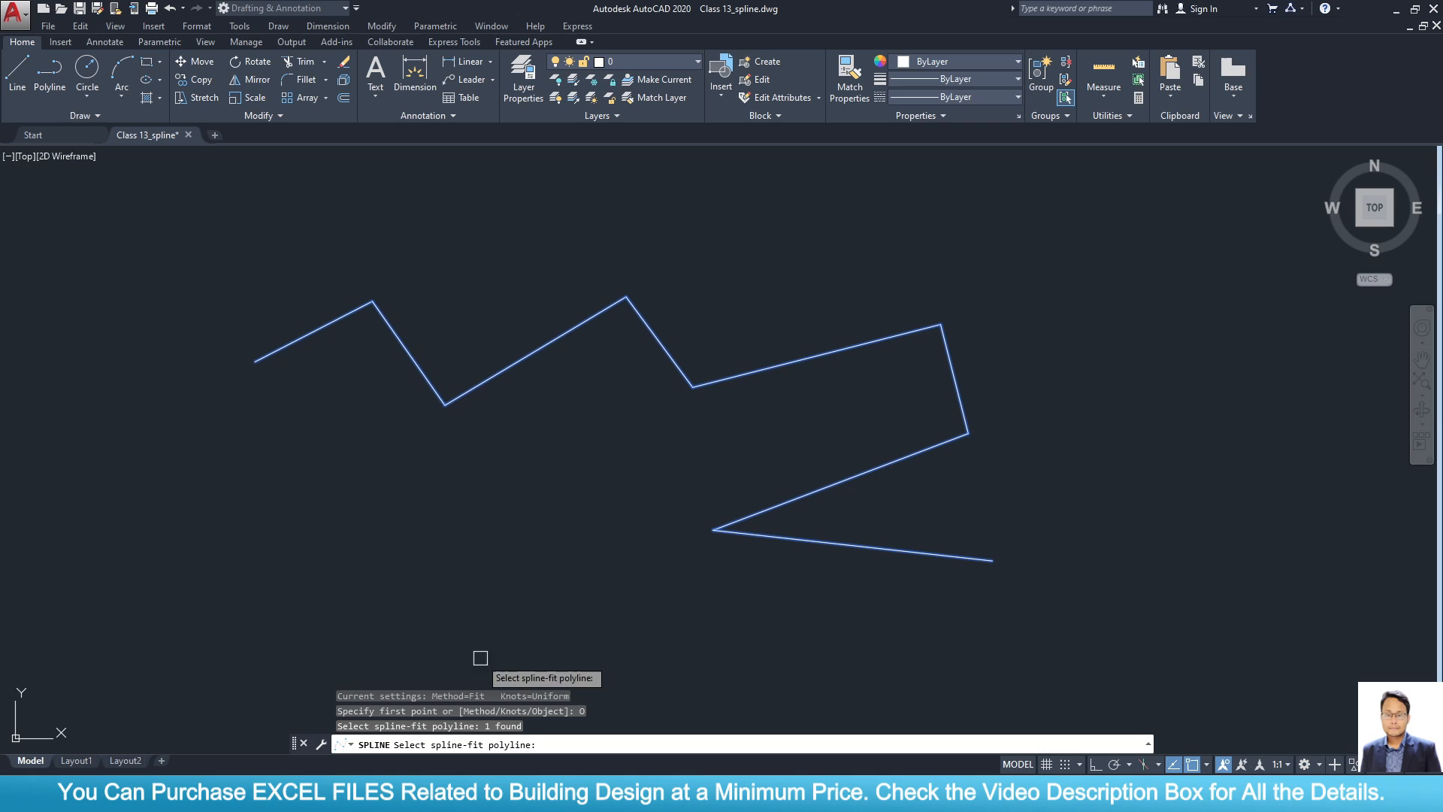
{"action": "key", "text": "Return"}
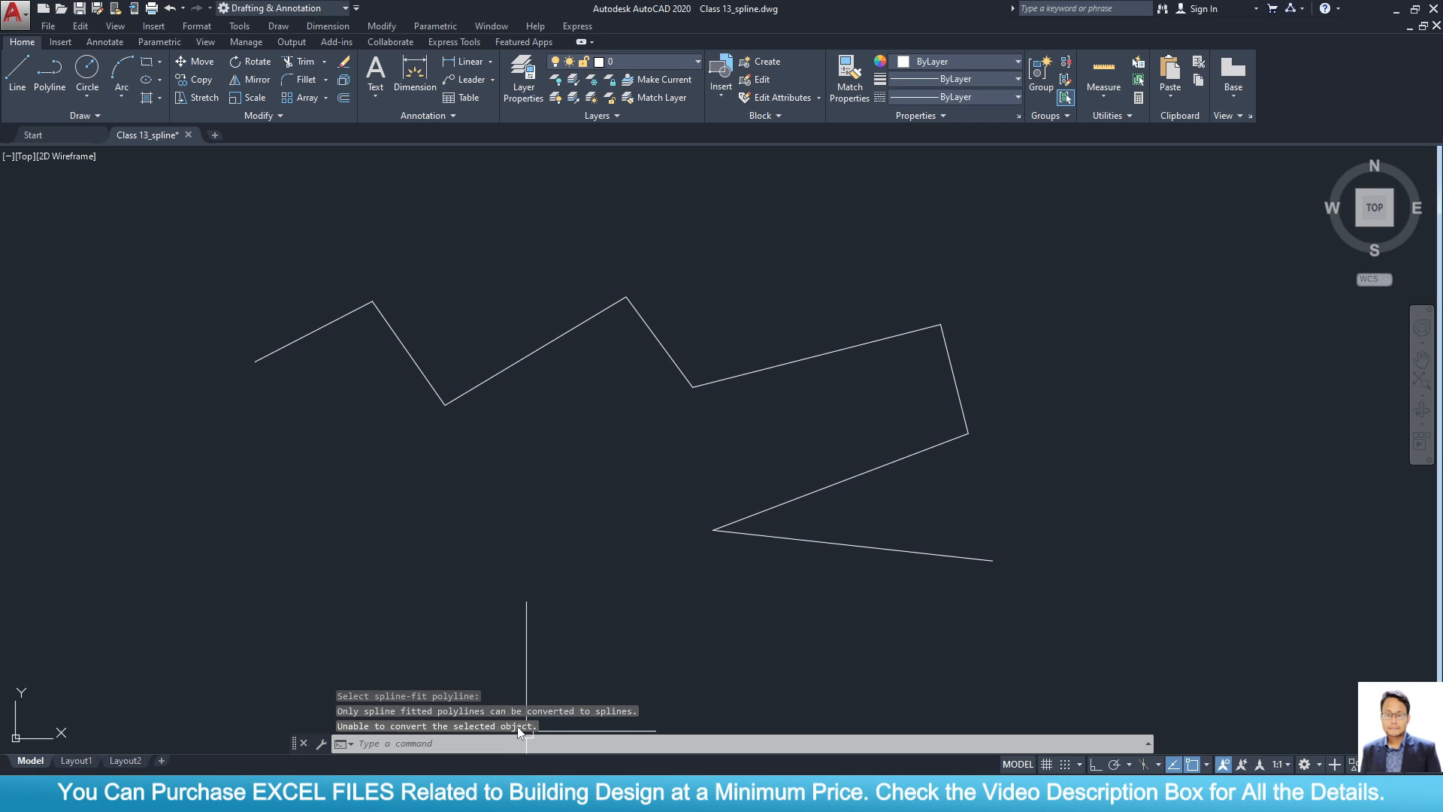
{"action": "key", "text": "Escape"}
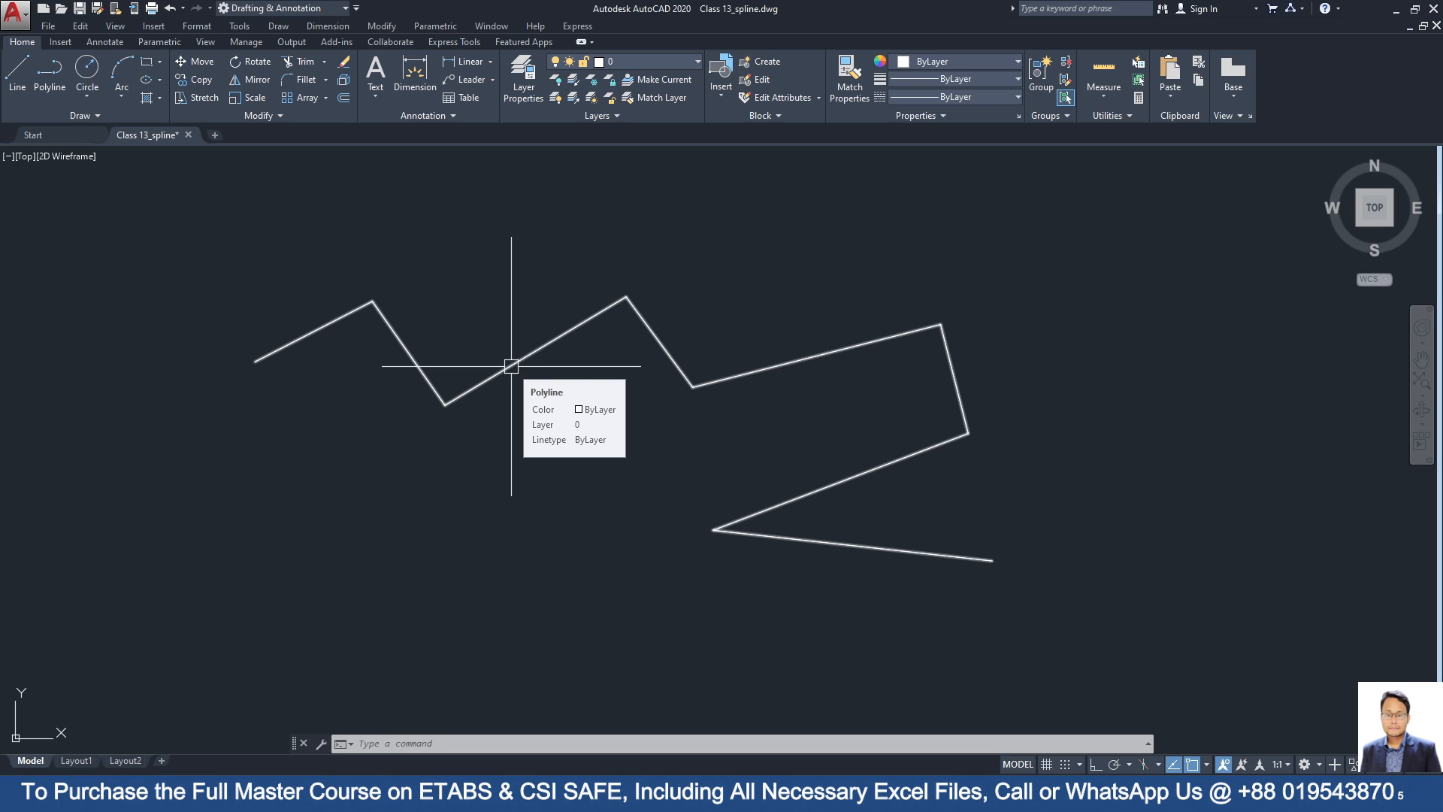
{"action": "key", "text": "Escape"}
{"action": "key", "text": "Escape"}
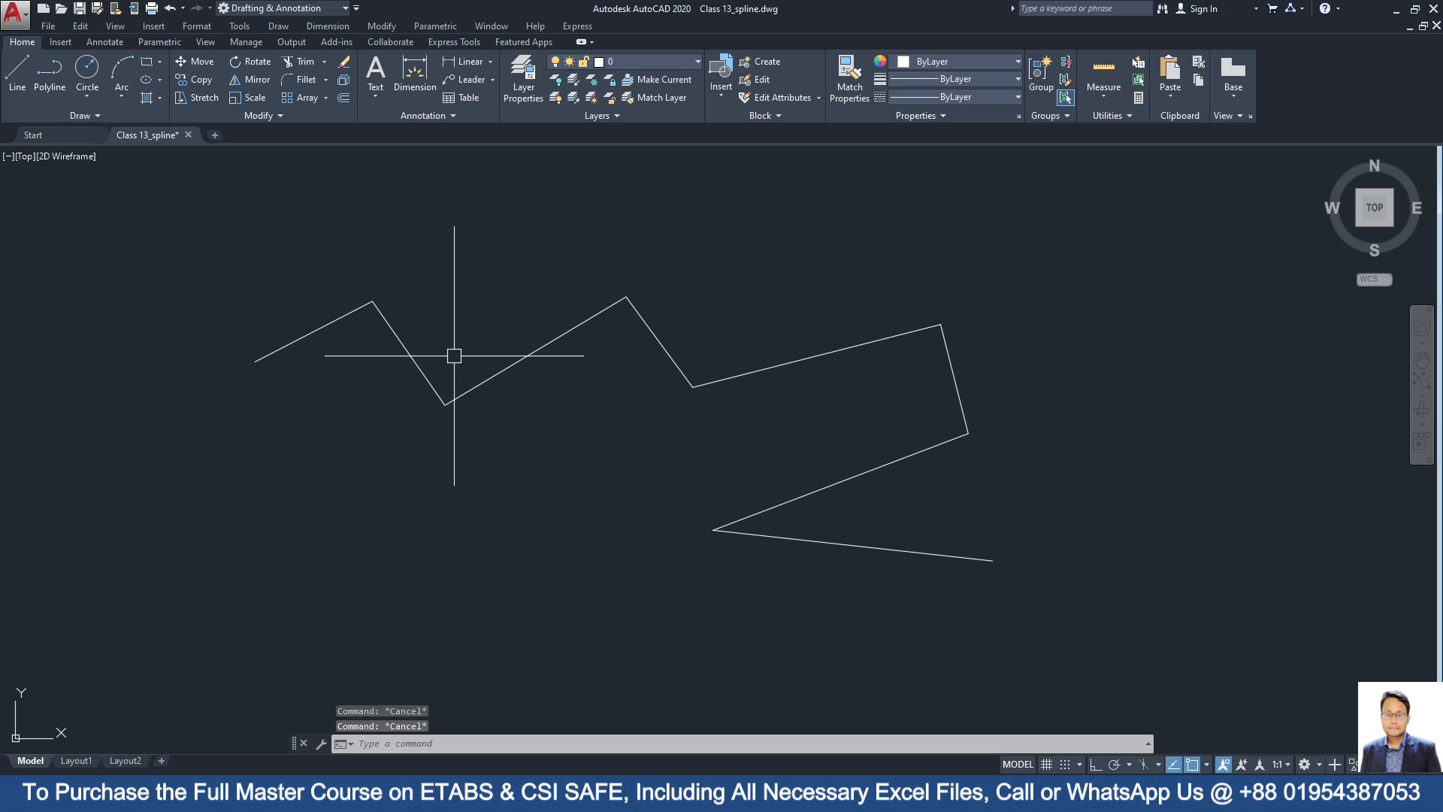
{"action": "type", "text": "spm"}
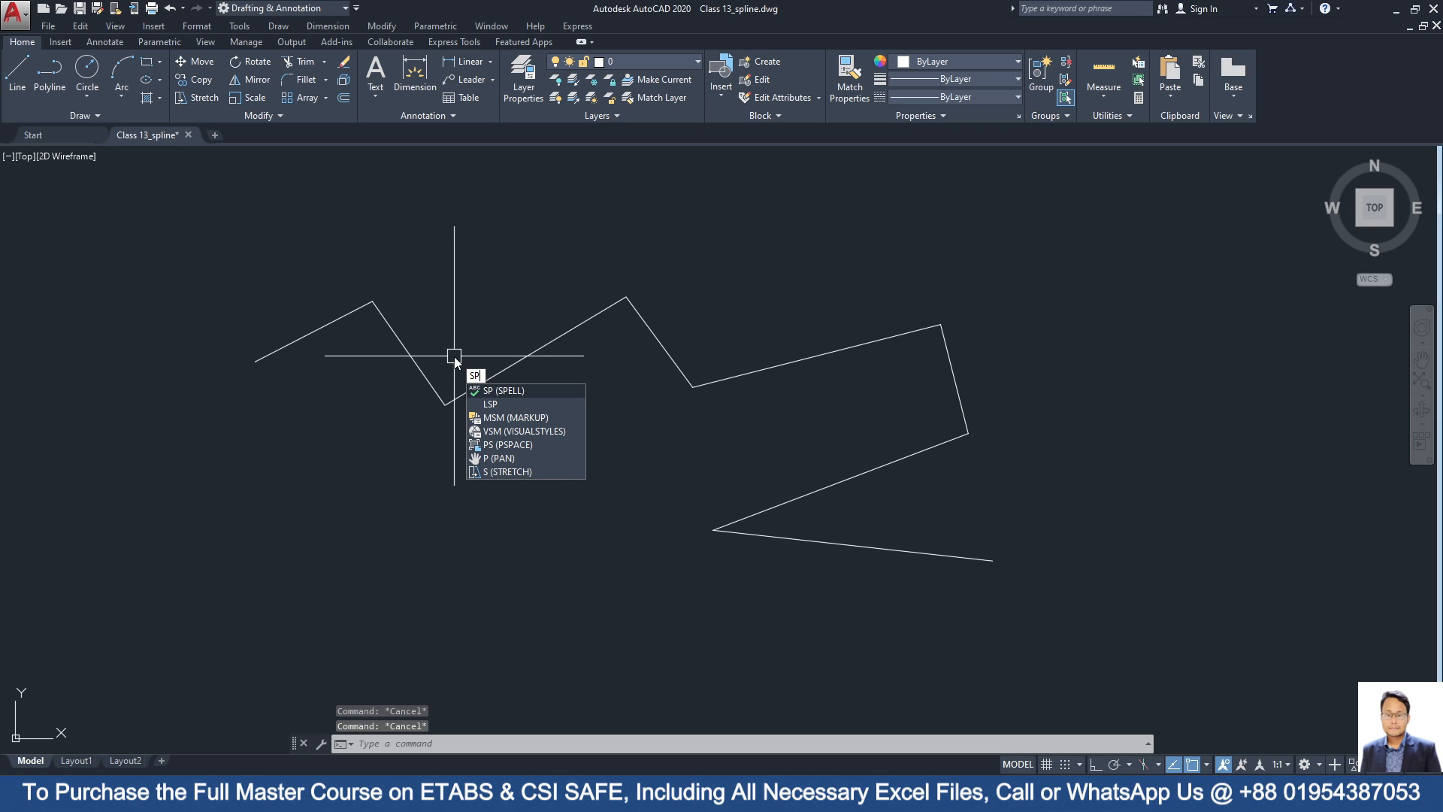
{"action": "type", "text": "line"}
{"action": "key", "text": "Return"}
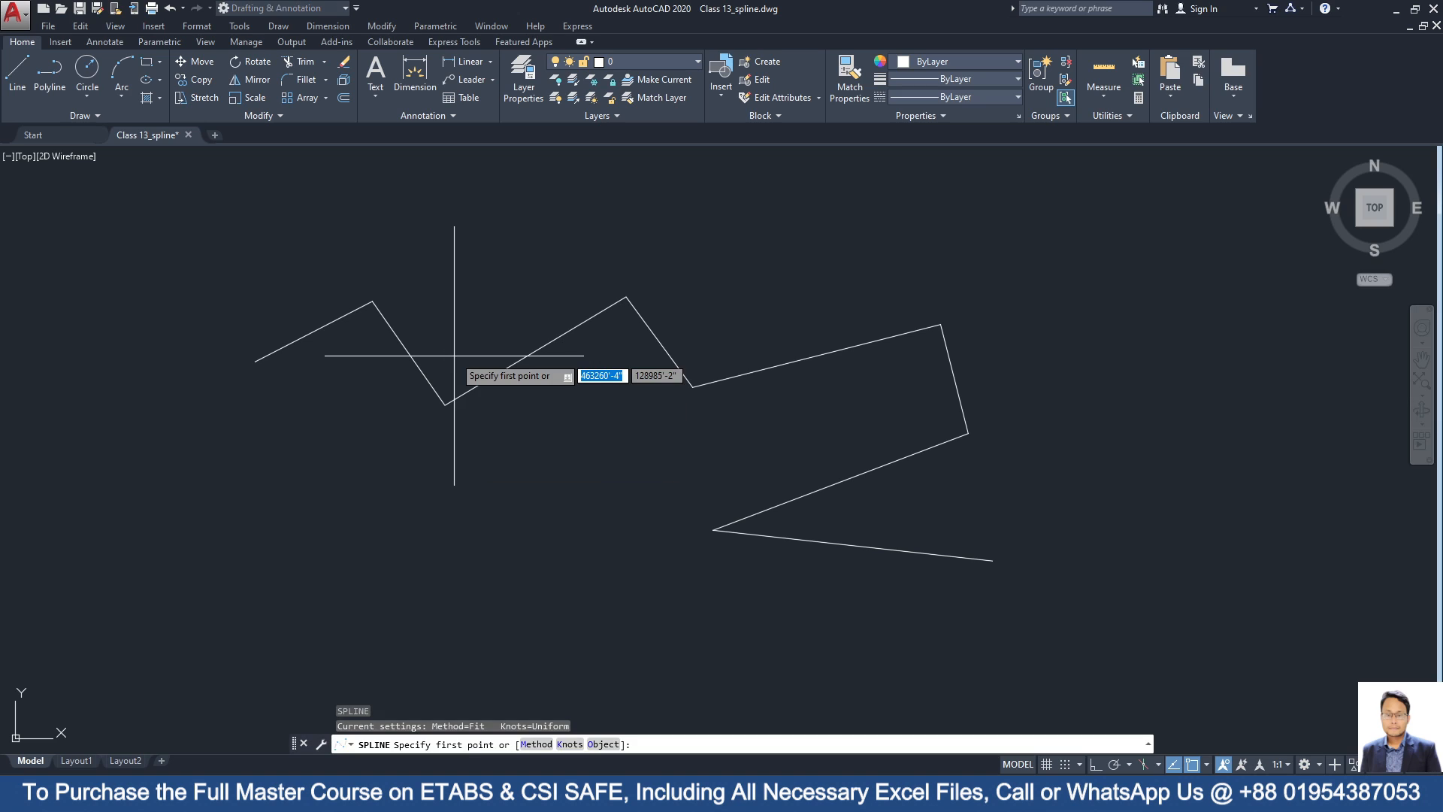
{"action": "left_click", "coordinate": [603, 744]}
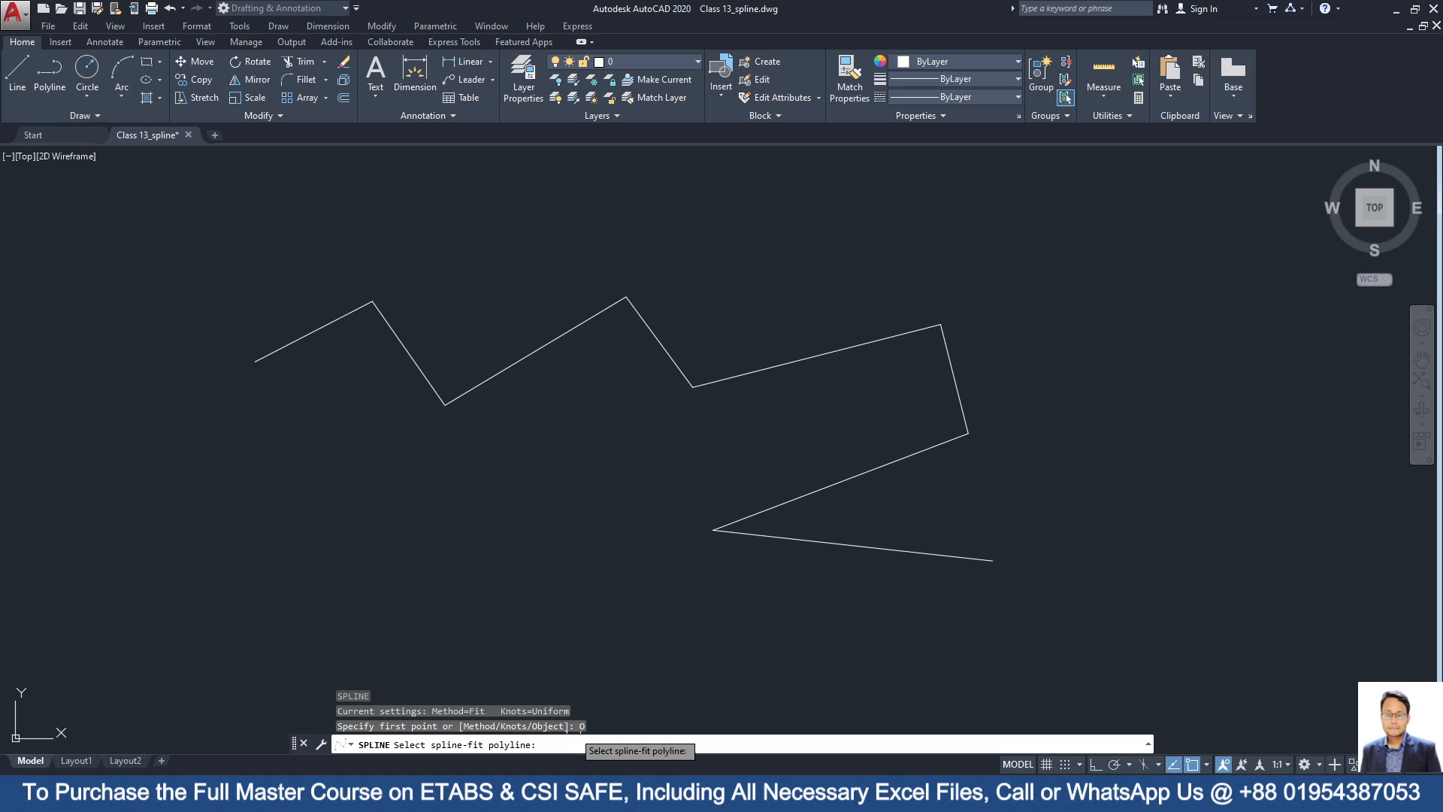
{"action": "key", "text": "Escape"}
Apply Spline Fit to the zigzag polyline, check its control vertices and clear the selection.
{"action": "left_click", "coordinate": [506, 371]}
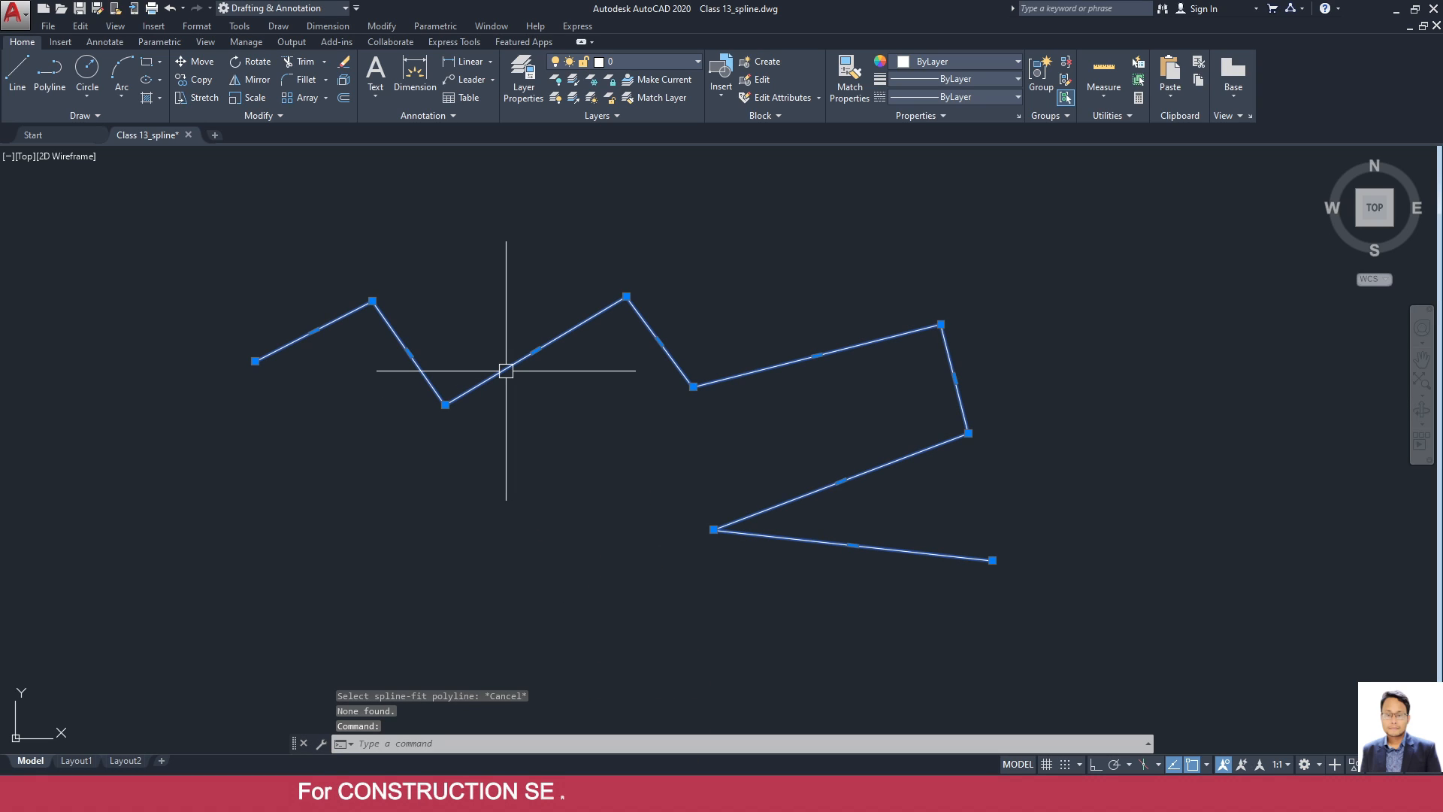
{"action": "right_click", "coordinate": [489, 322]}
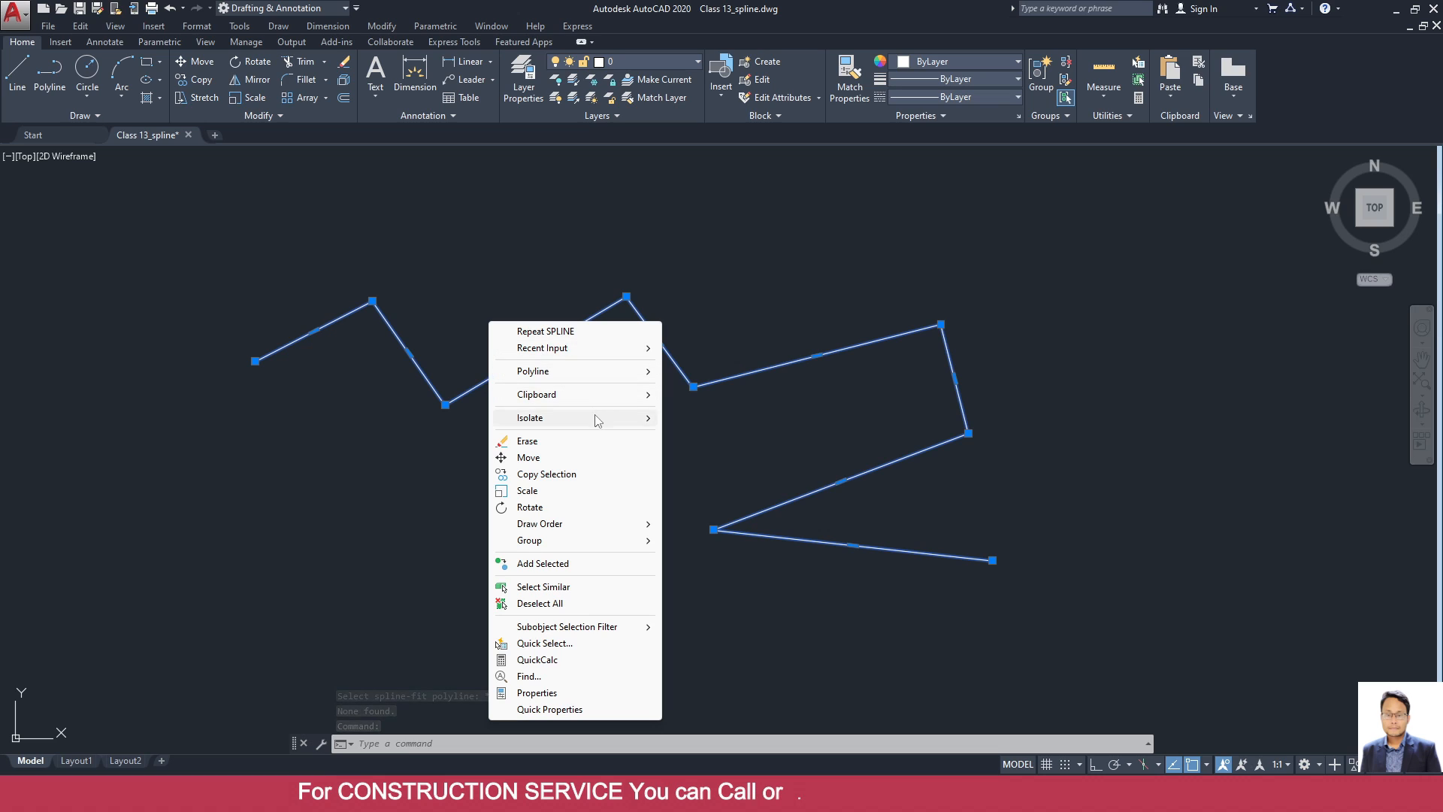
{"action": "left_click", "coordinate": [481, 284]}
{"action": "right_click", "coordinate": [479, 294]}
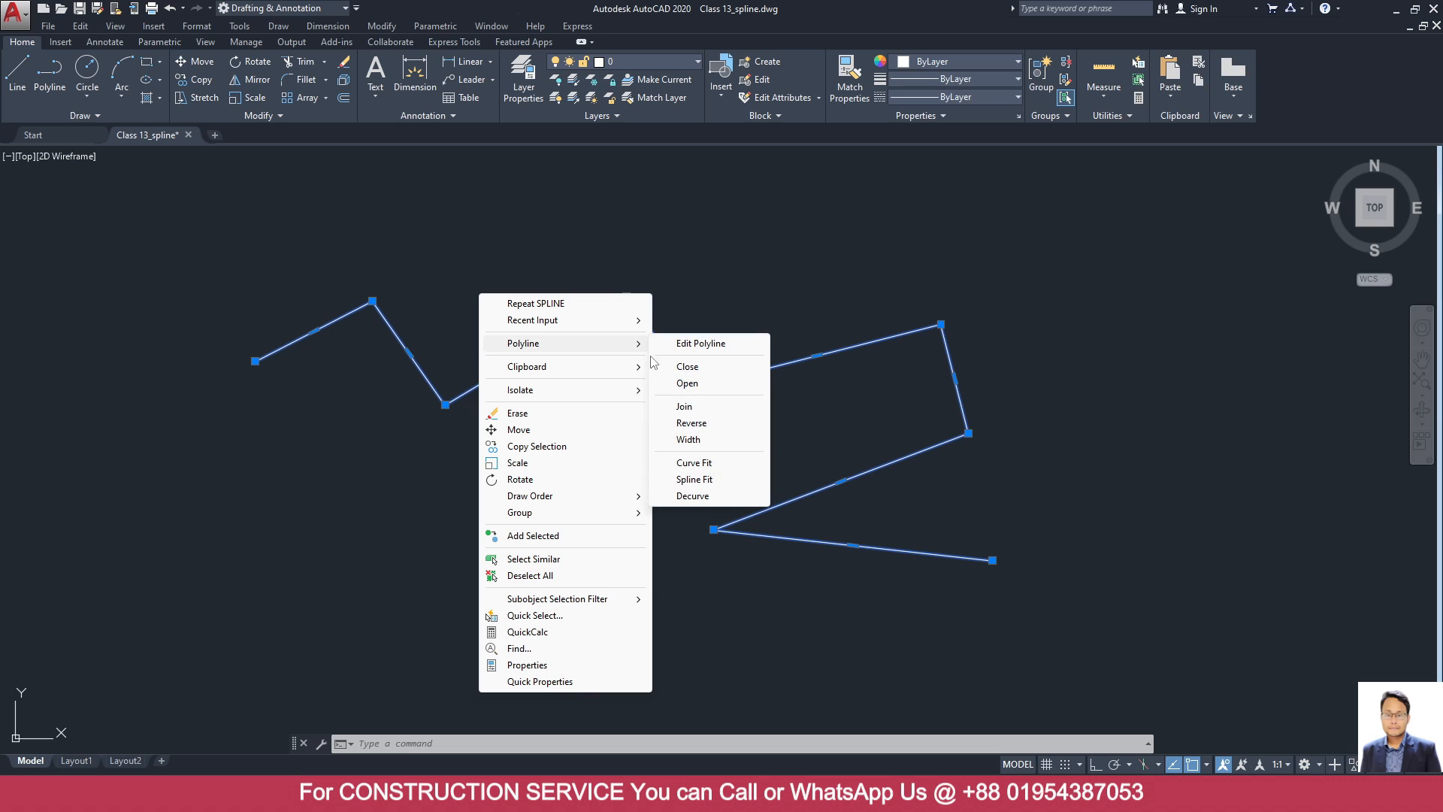
{"action": "left_click", "coordinate": [723, 480]}
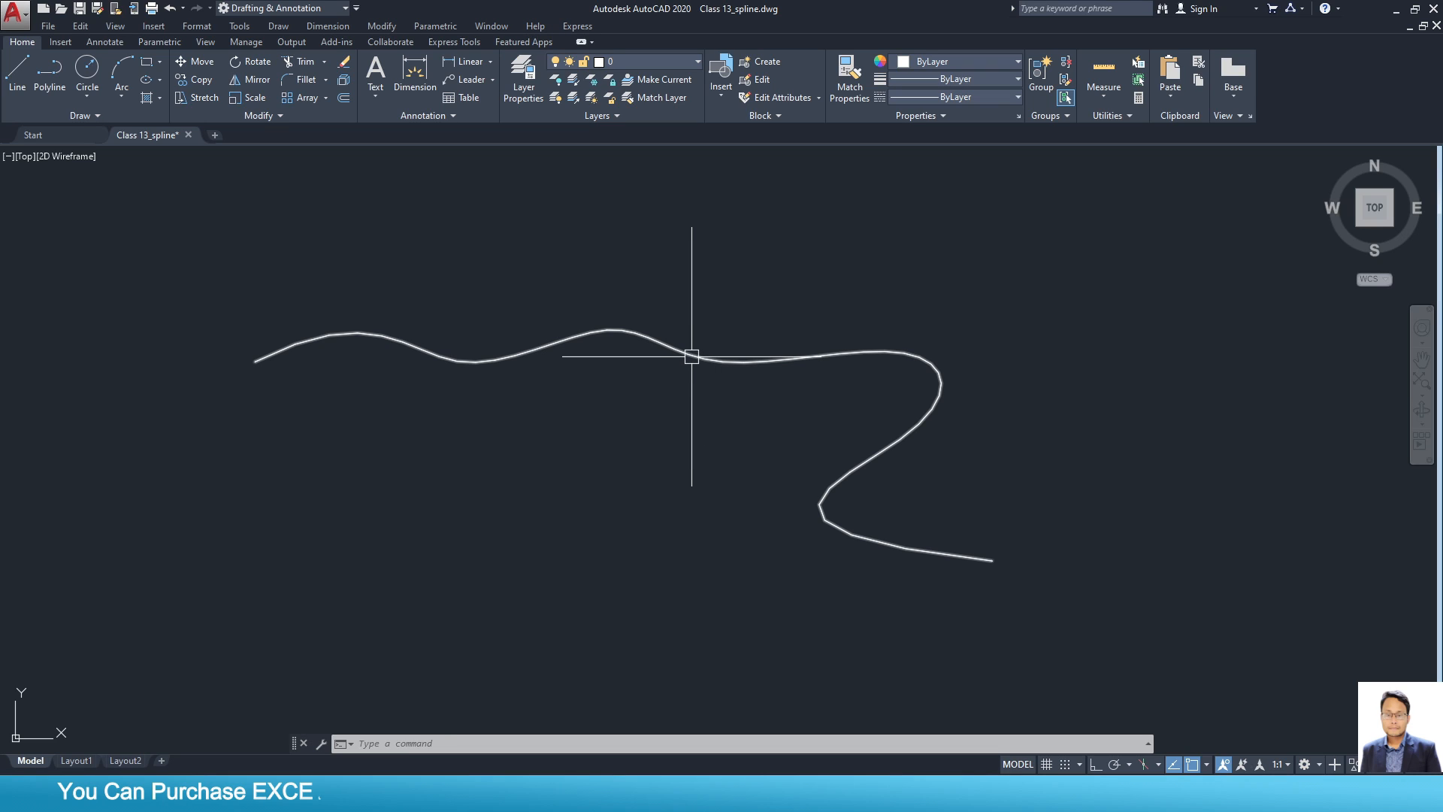
{"action": "mouse_move", "coordinate": [695, 357]}
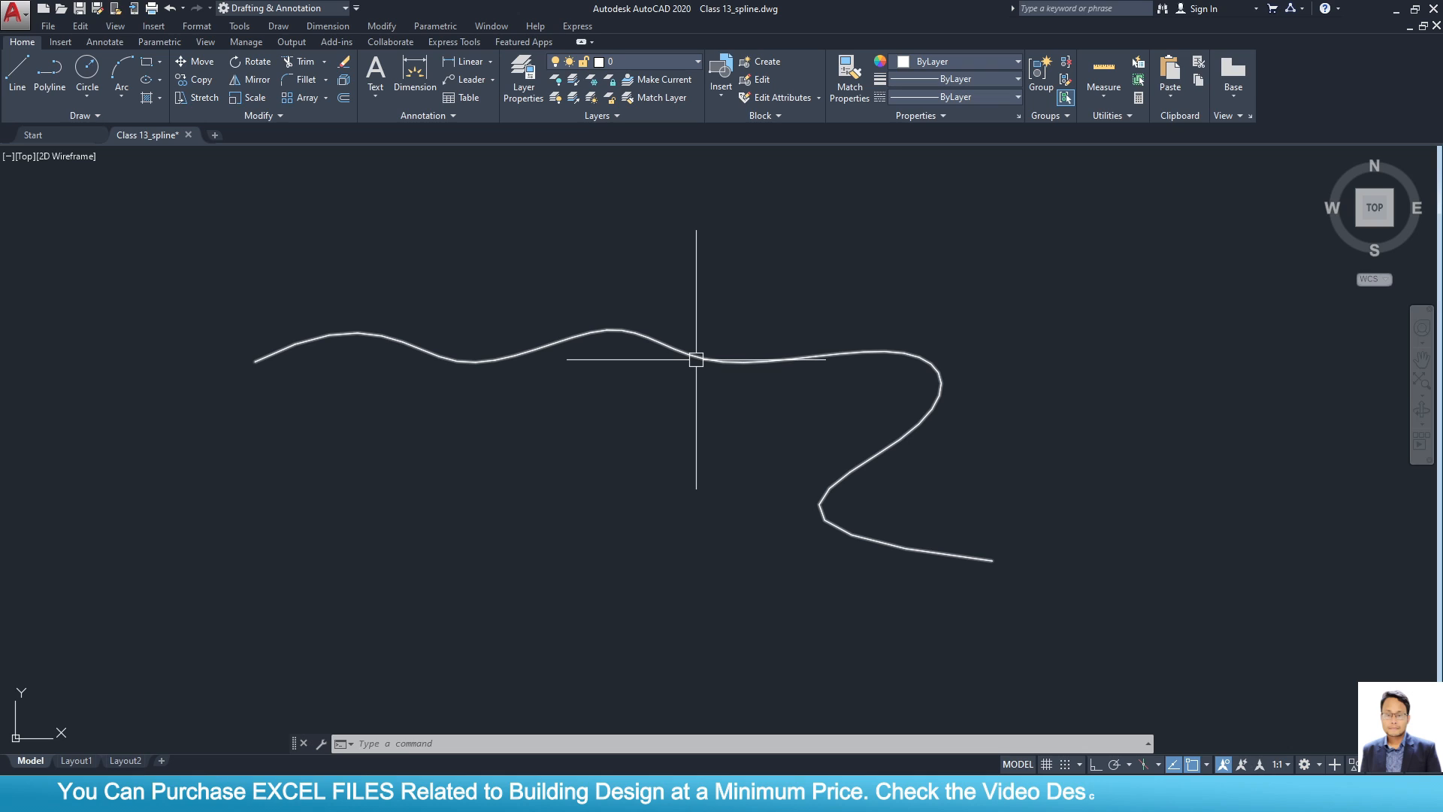
{"action": "double_click", "coordinate": [696, 359]}
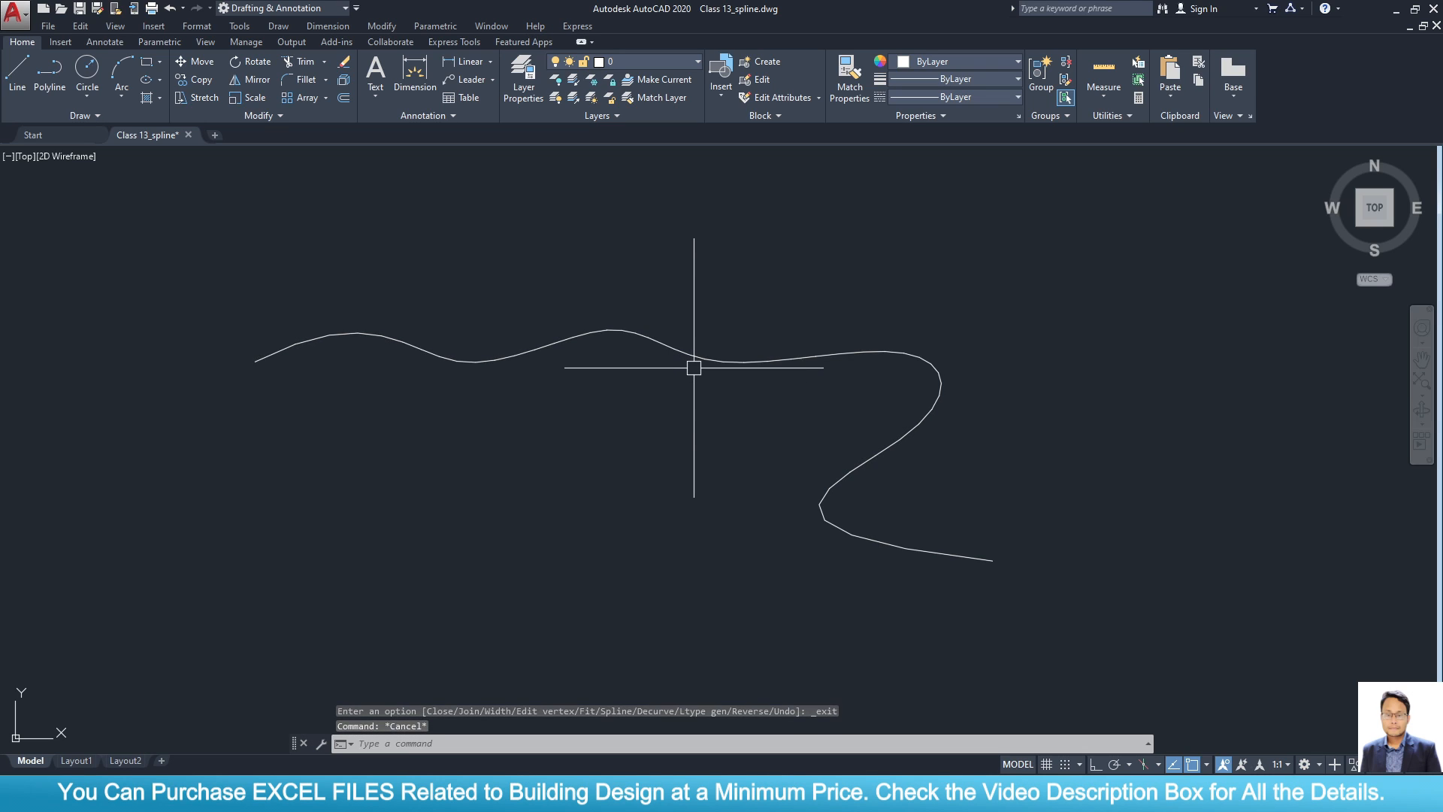
{"action": "key", "text": "Escape"}
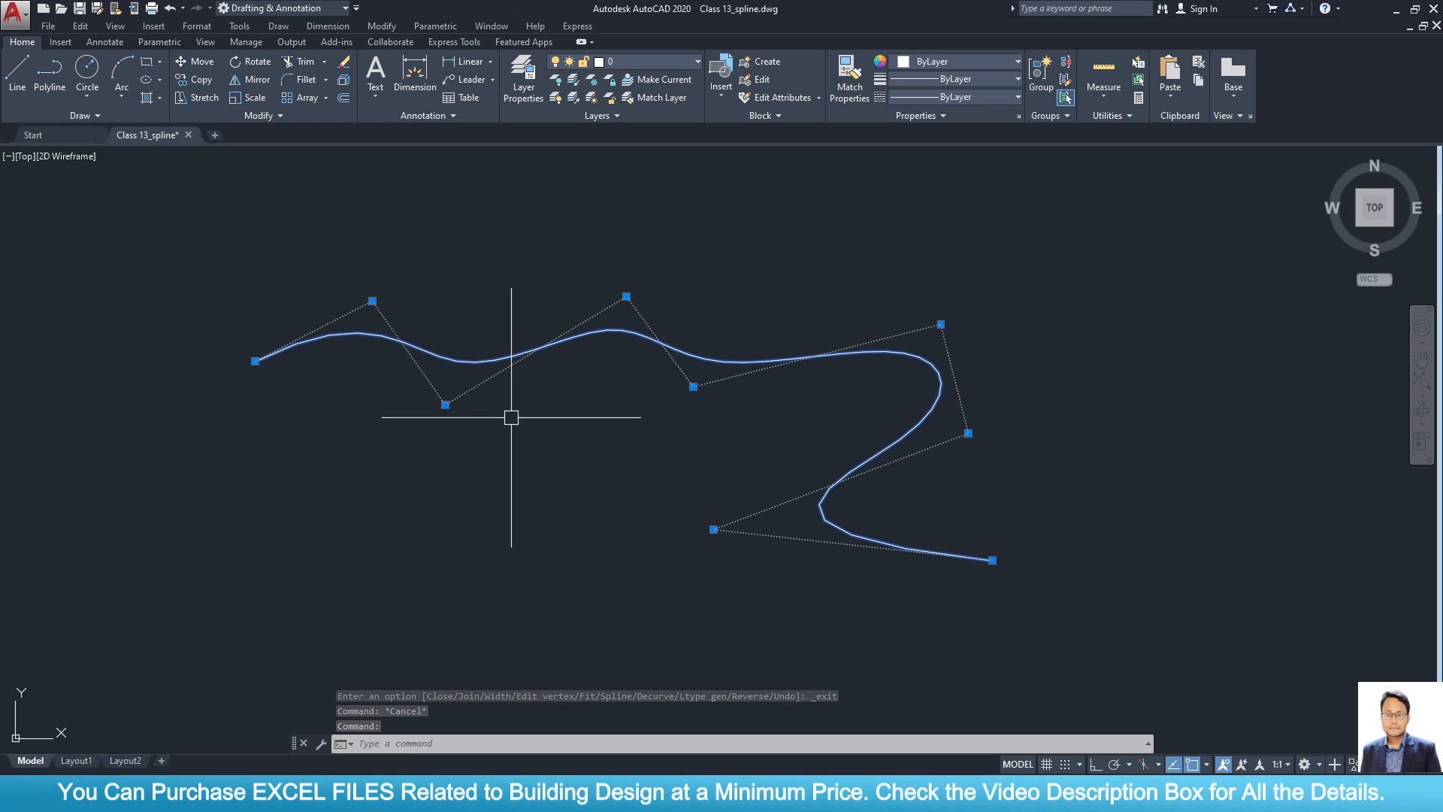
{"action": "key", "text": "Escape"}
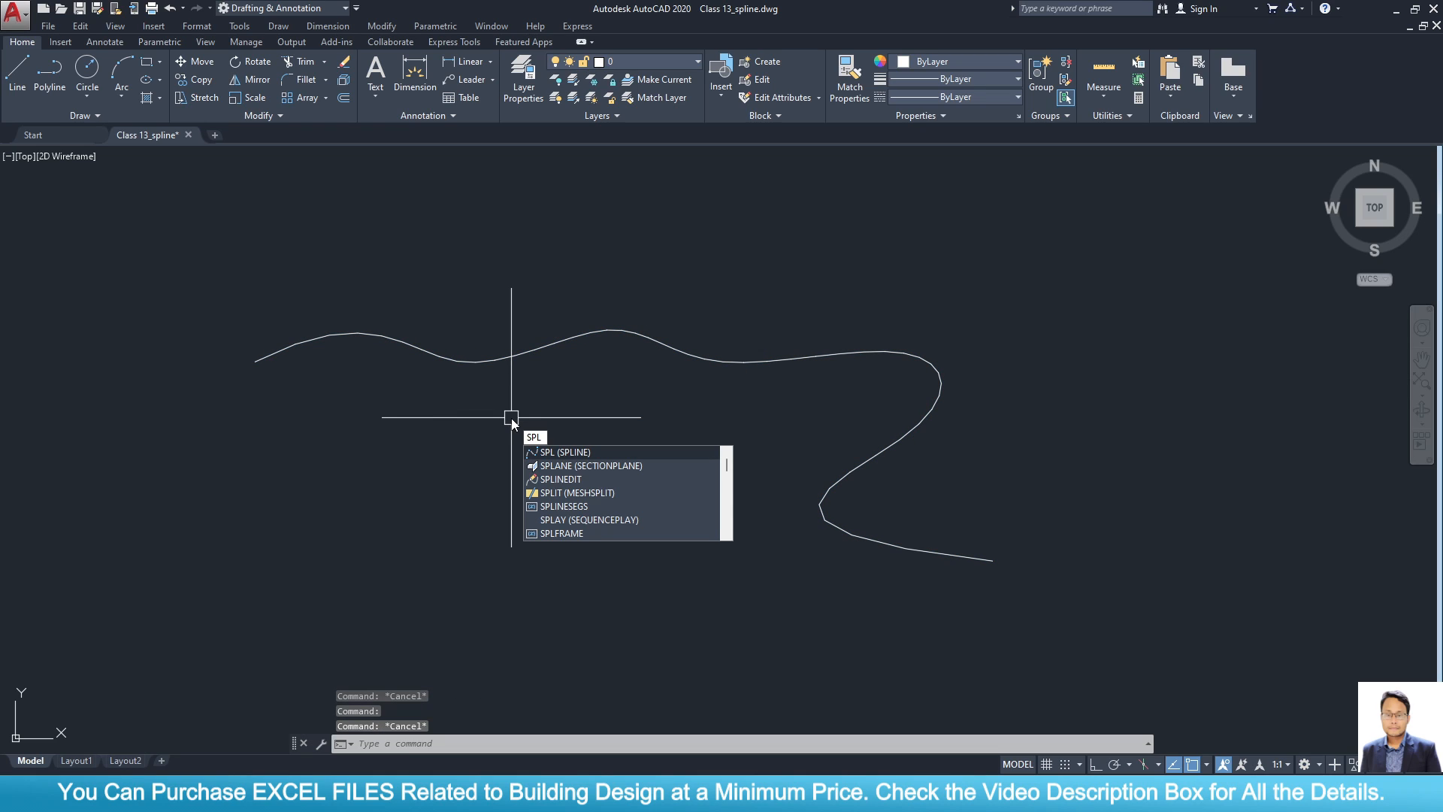
Convert the spline-fit polyline into a spline with the Spline command's Object option and check its object type.
{"action": "key", "text": "Return"}
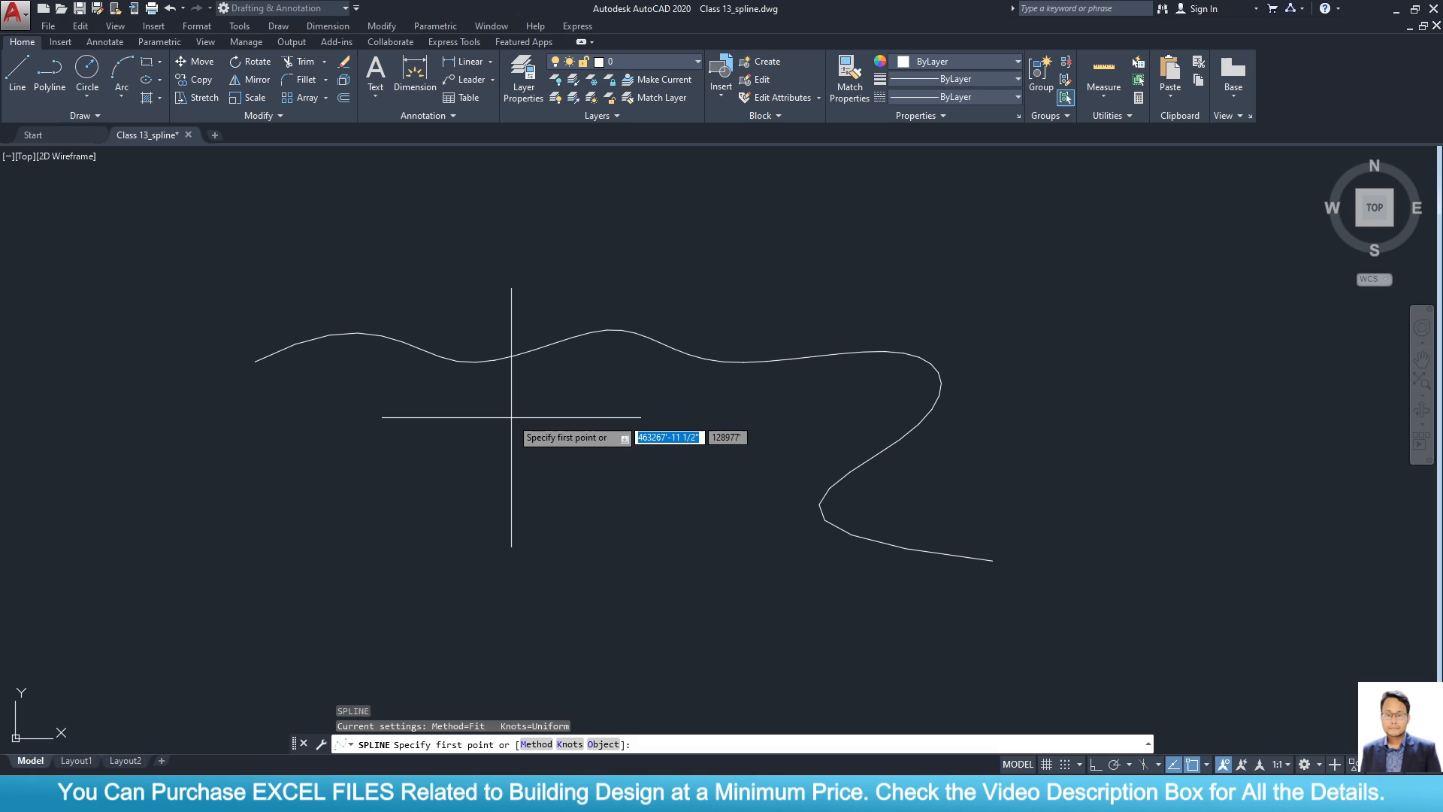
{"action": "left_click", "coordinate": [604, 744]}
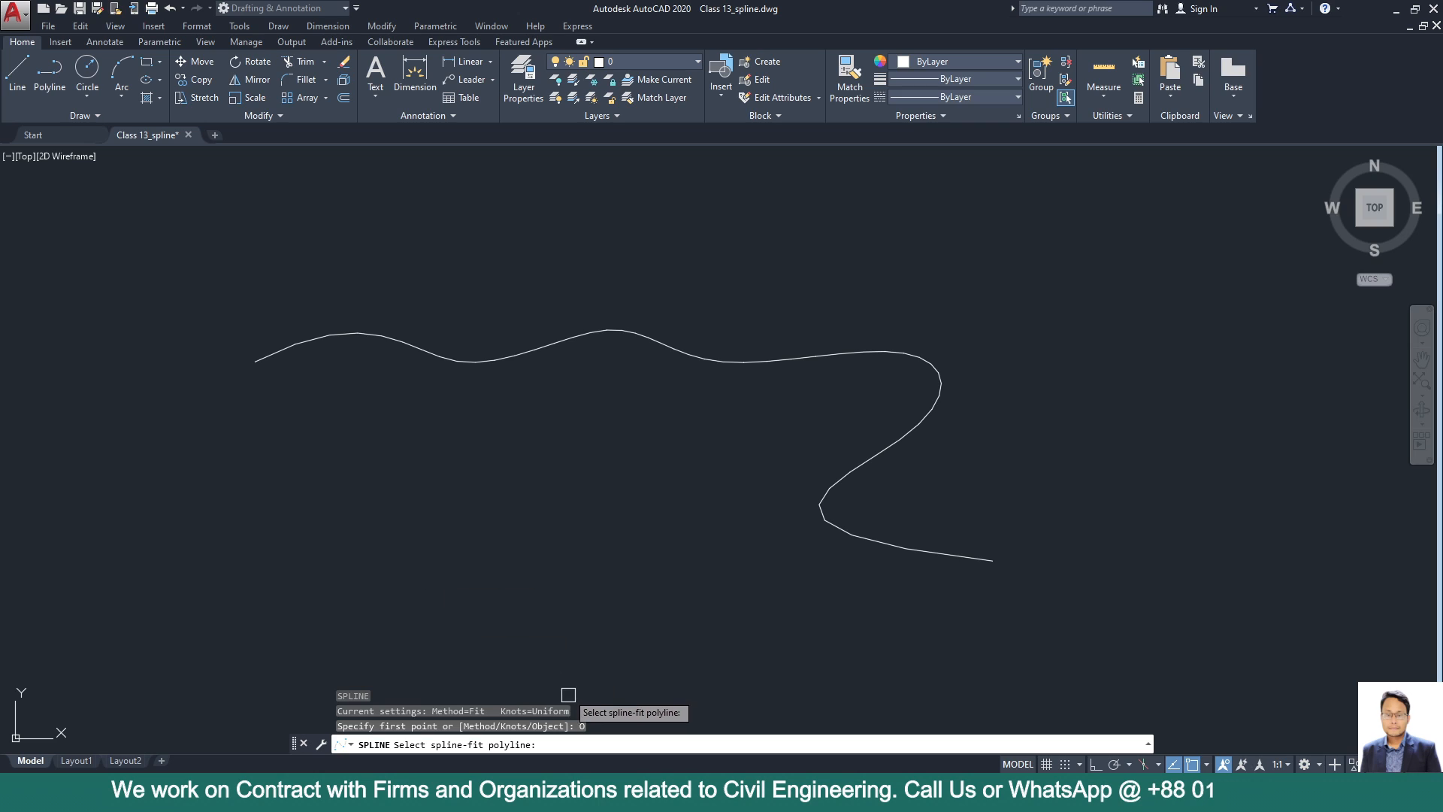
{"action": "left_click", "coordinate": [479, 365]}
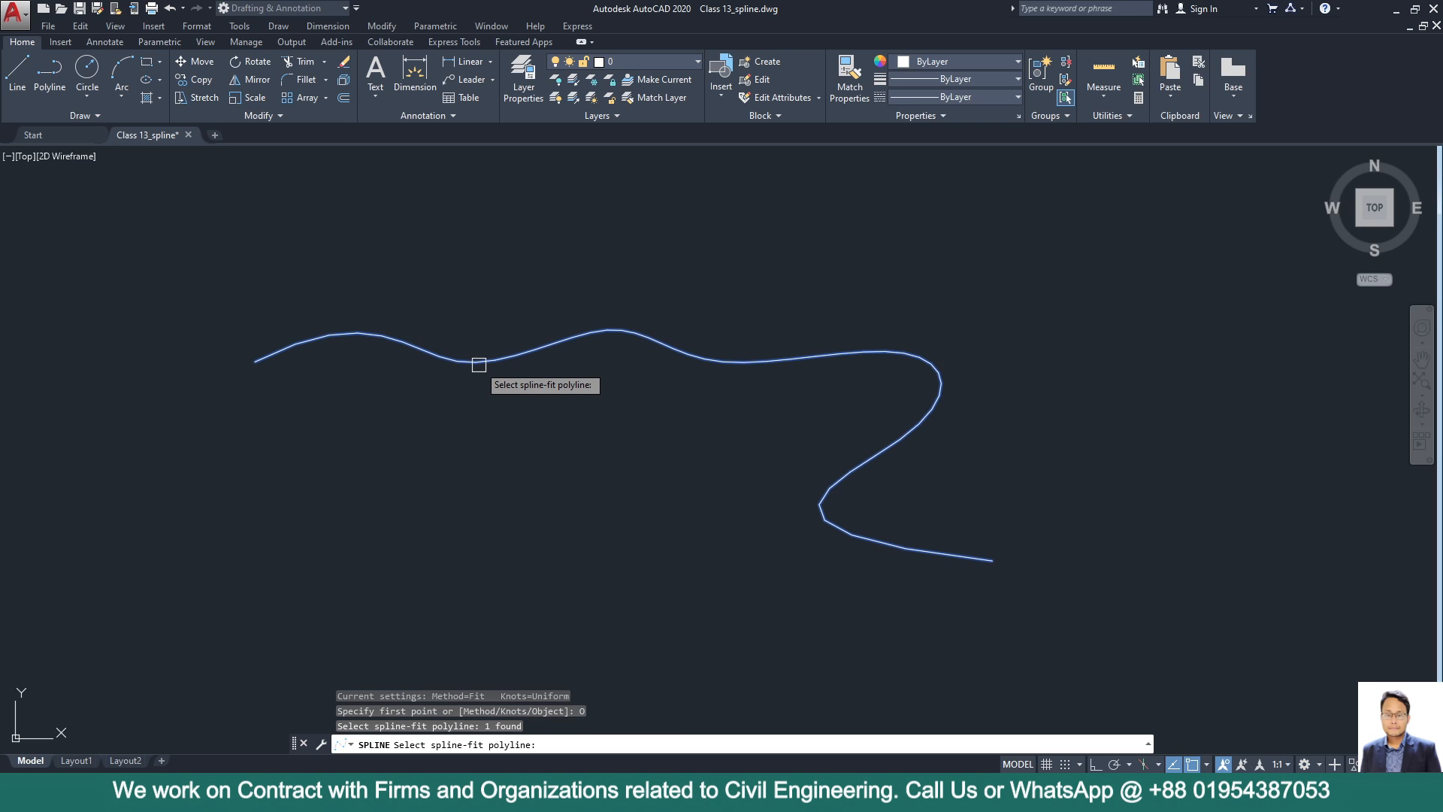
{"action": "key", "text": "Return"}
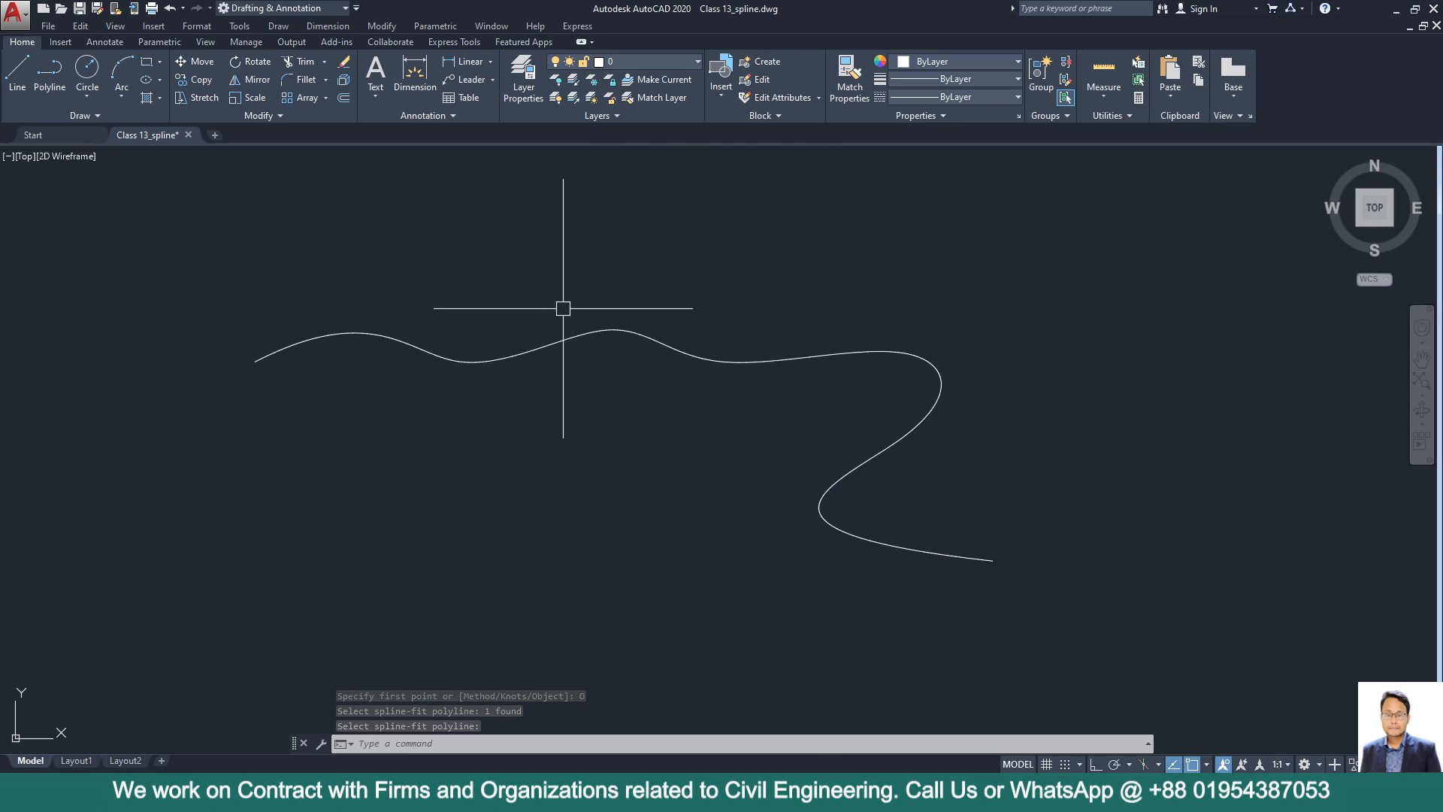
{"action": "mouse_move", "coordinate": [550, 346]}
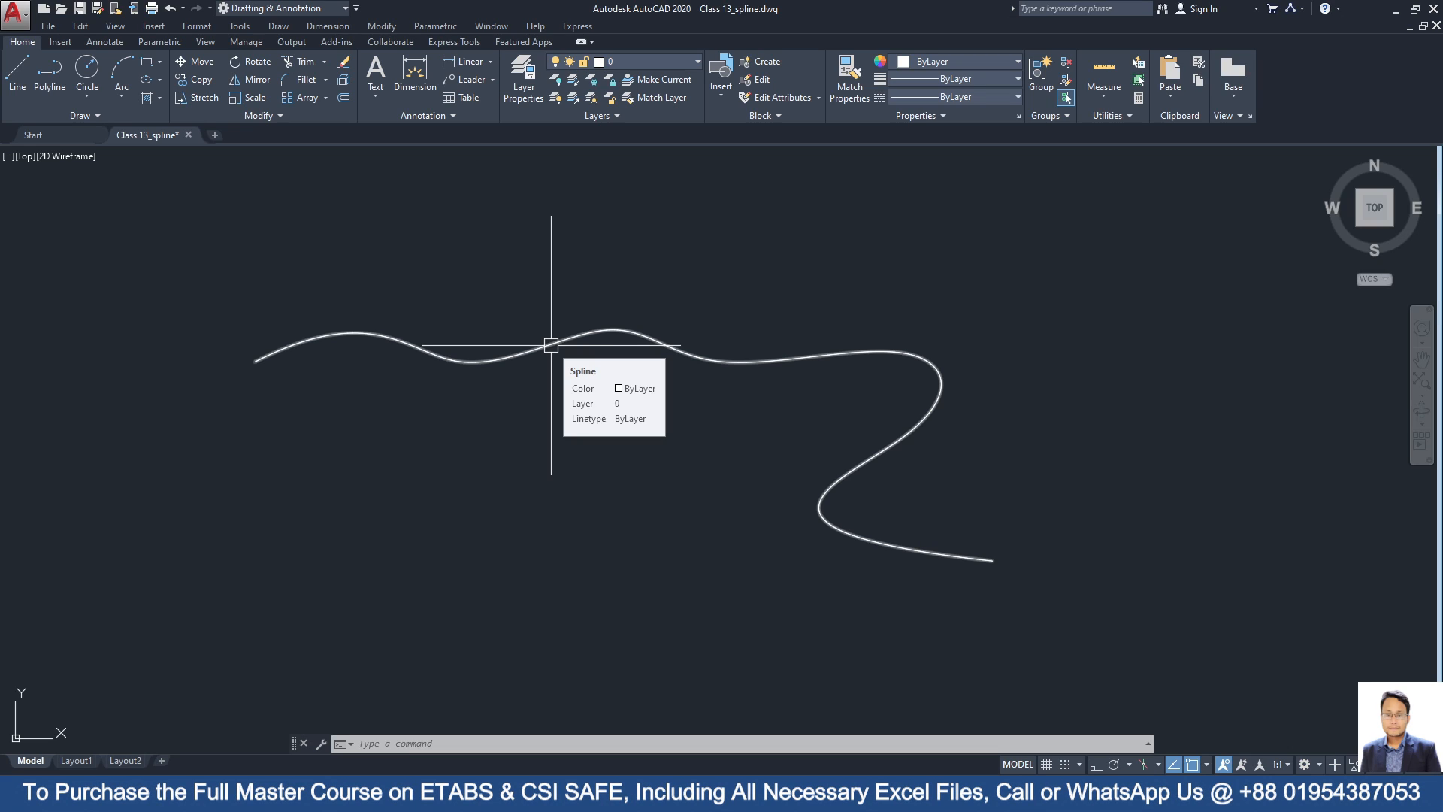
{"action": "scroll", "coordinate": [1161, 249], "scroll_direction": "down", "scroll_amount": 4}
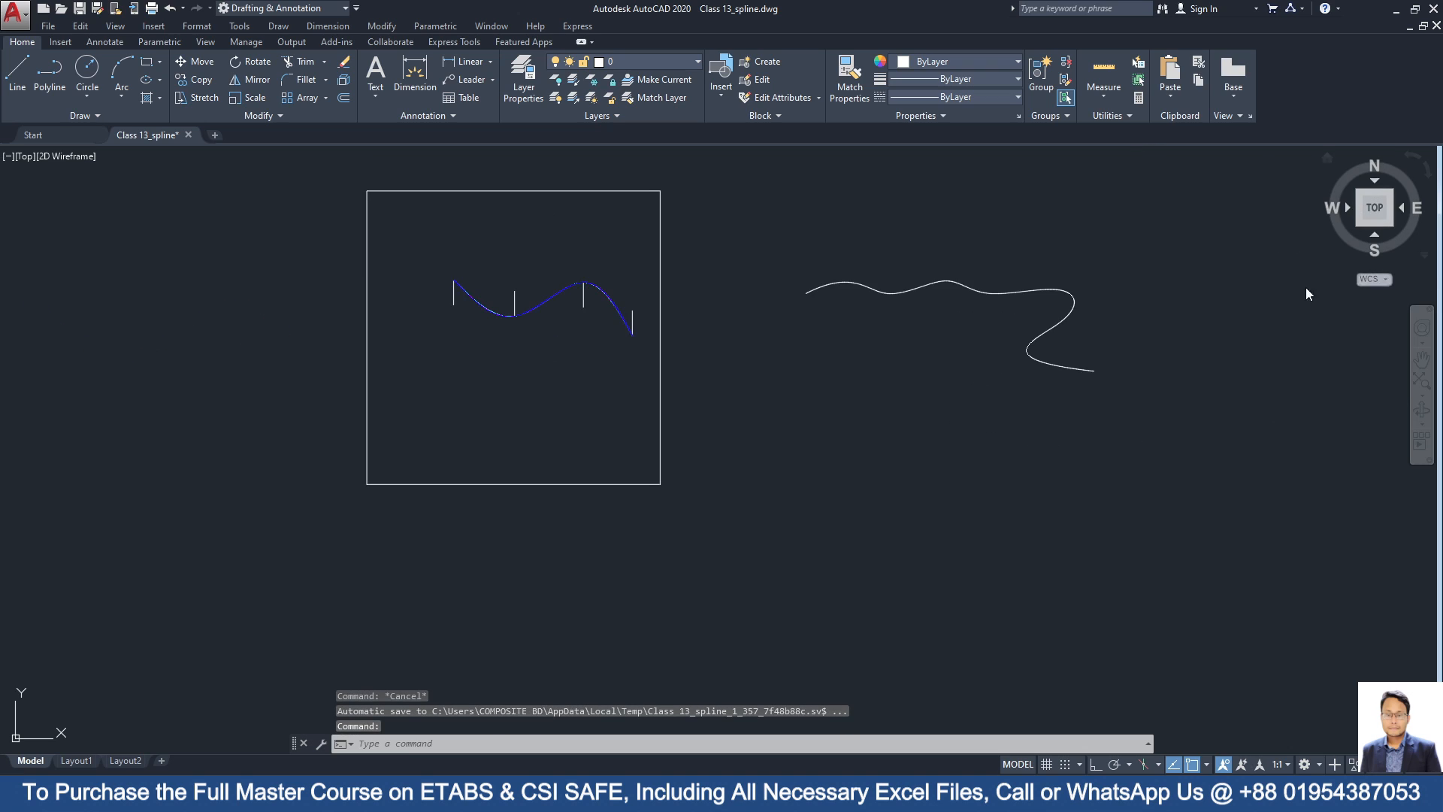
{"action": "mouse_move", "coordinate": [1134, 291]}
{"action": "middle_mouse_down"}
{"action": "mouse_move", "coordinate": [452, 384]}
{"action": "mouse_move", "coordinate": [872, 313]}
{"action": "middle_mouse_up"}
{"action": "scroll", "coordinate": [422, 404], "scroll_direction": "up", "scroll_amount": 2}
{"action": "left_click", "coordinate": [17, 73]}
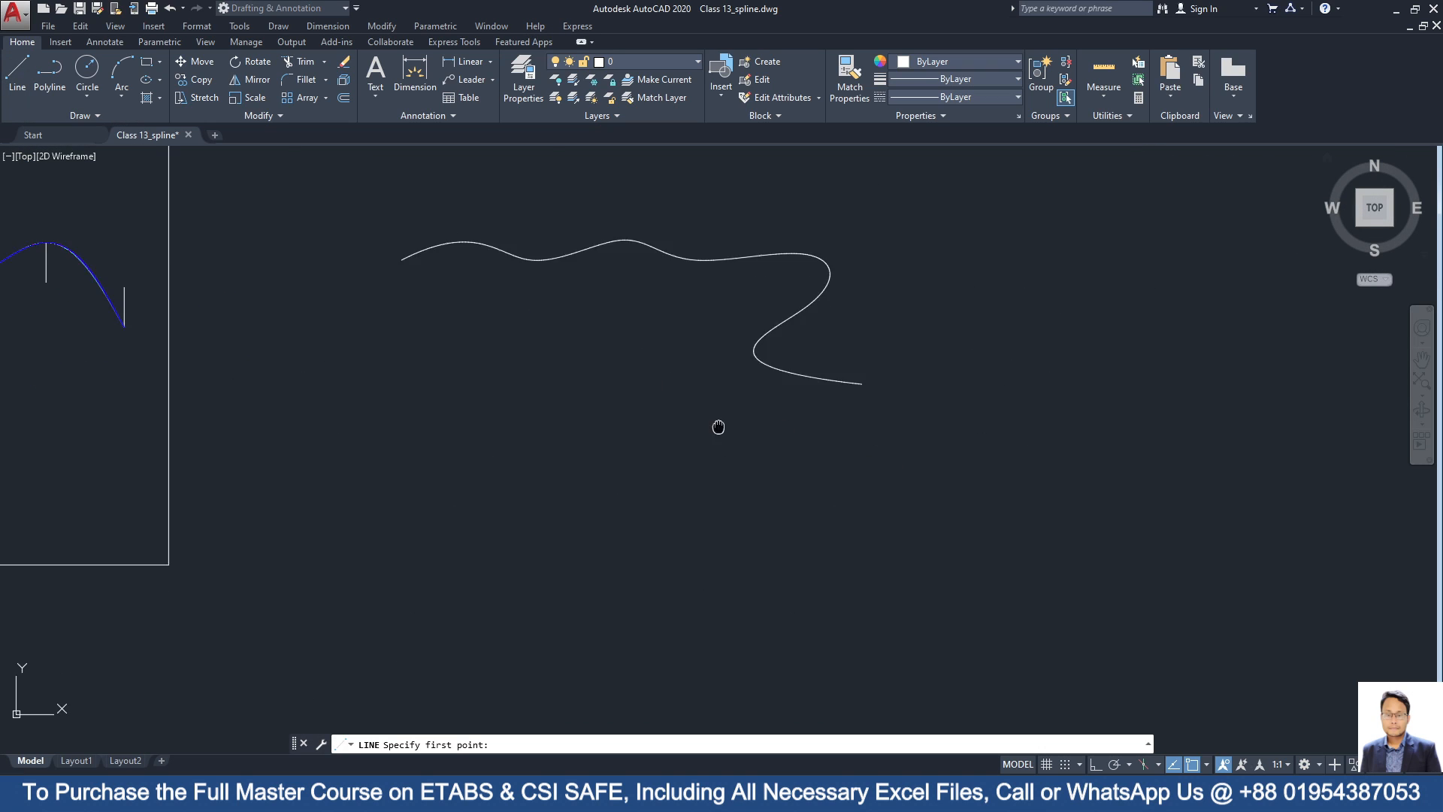
{"action": "middle_click_drag", "start_coordinate": [477, 612], "coordinate": [476, 360]}
{"action": "left_click", "coordinate": [469, 357]}
{"action": "left_click", "coordinate": [518, 316]}
{"action": "left_click", "coordinate": [671, 472]}
{"action": "left_click", "coordinate": [753, 291]}
{"action": "left_click", "coordinate": [874, 427]}
{"action": "left_click", "coordinate": [1049, 274]}
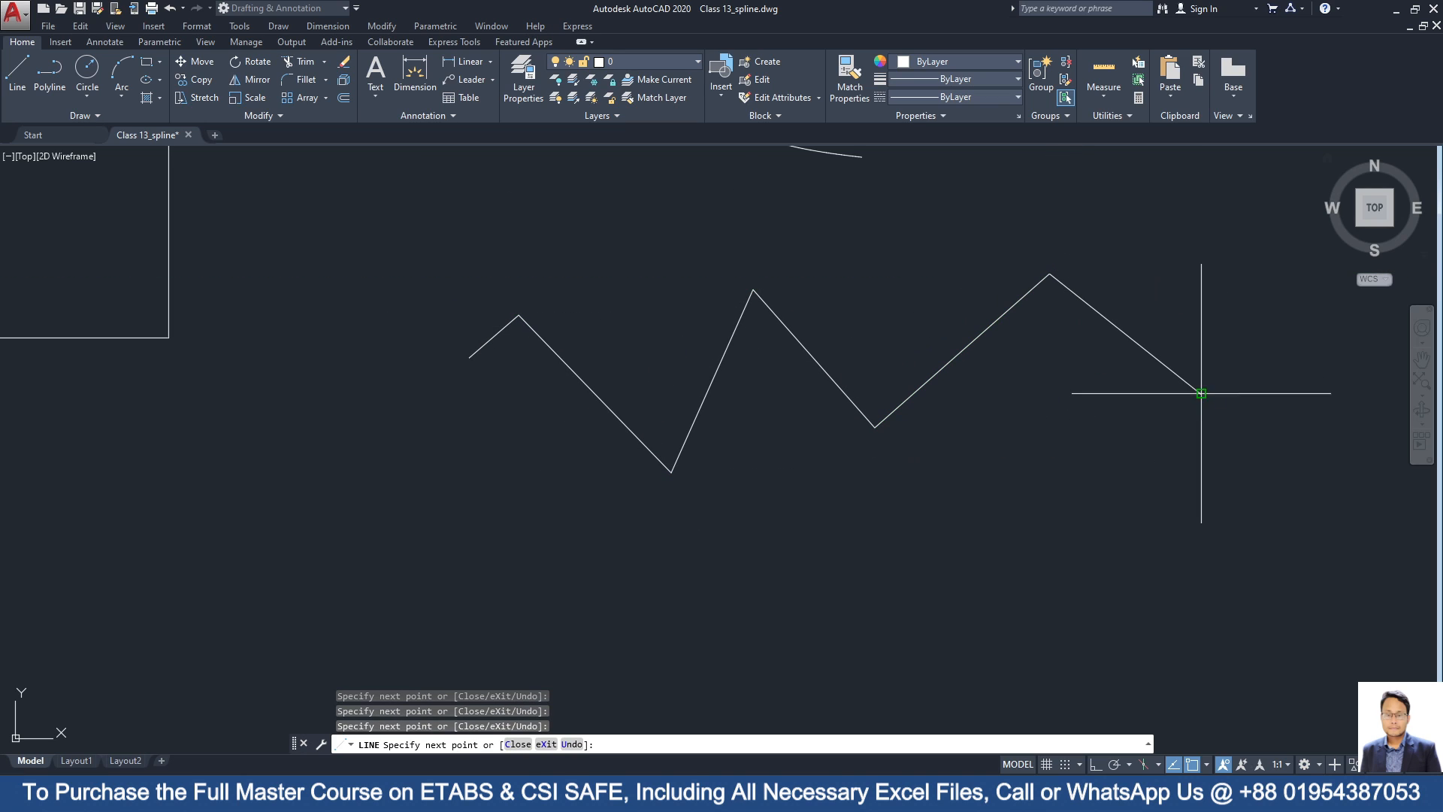
{"action": "left_click", "coordinate": [1199, 393]}
{"action": "left_click", "coordinate": [1168, 556]}
{"action": "key", "text": "Return"}
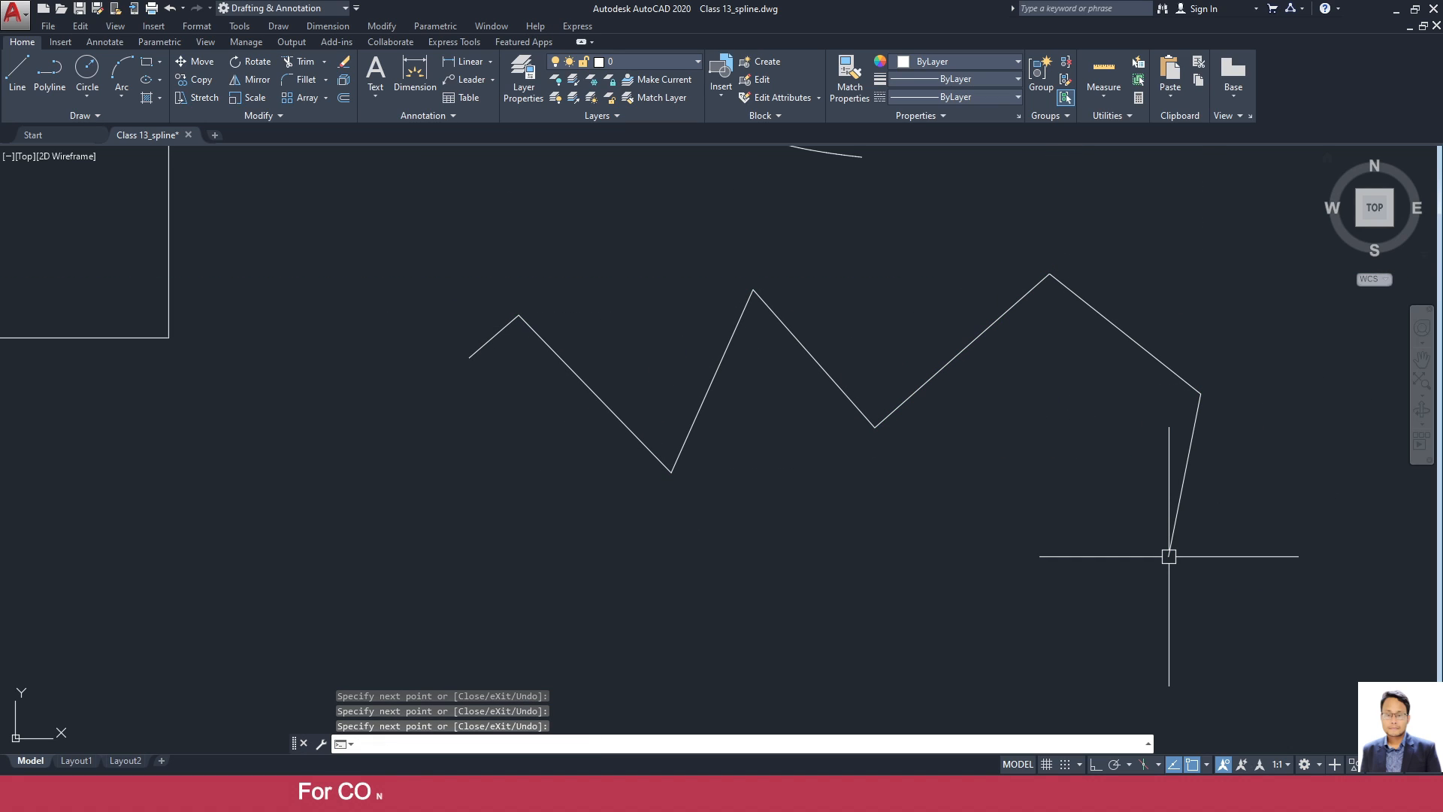
{"action": "key", "text": "Escape"}
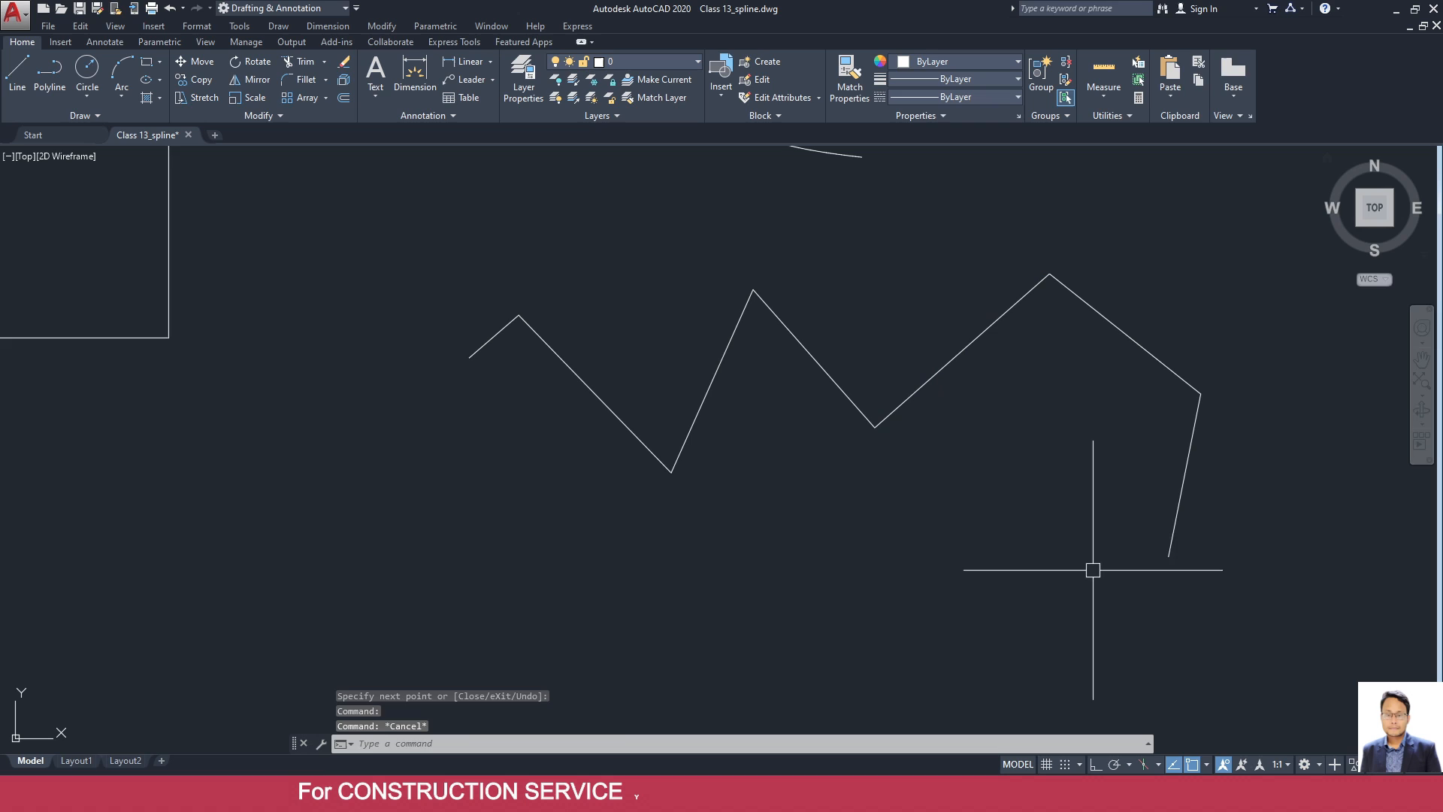
{"action": "left_click", "coordinate": [1294, 639]}
{"action": "left_click", "coordinate": [468, 361]}
{"action": "key", "text": "Delete"}
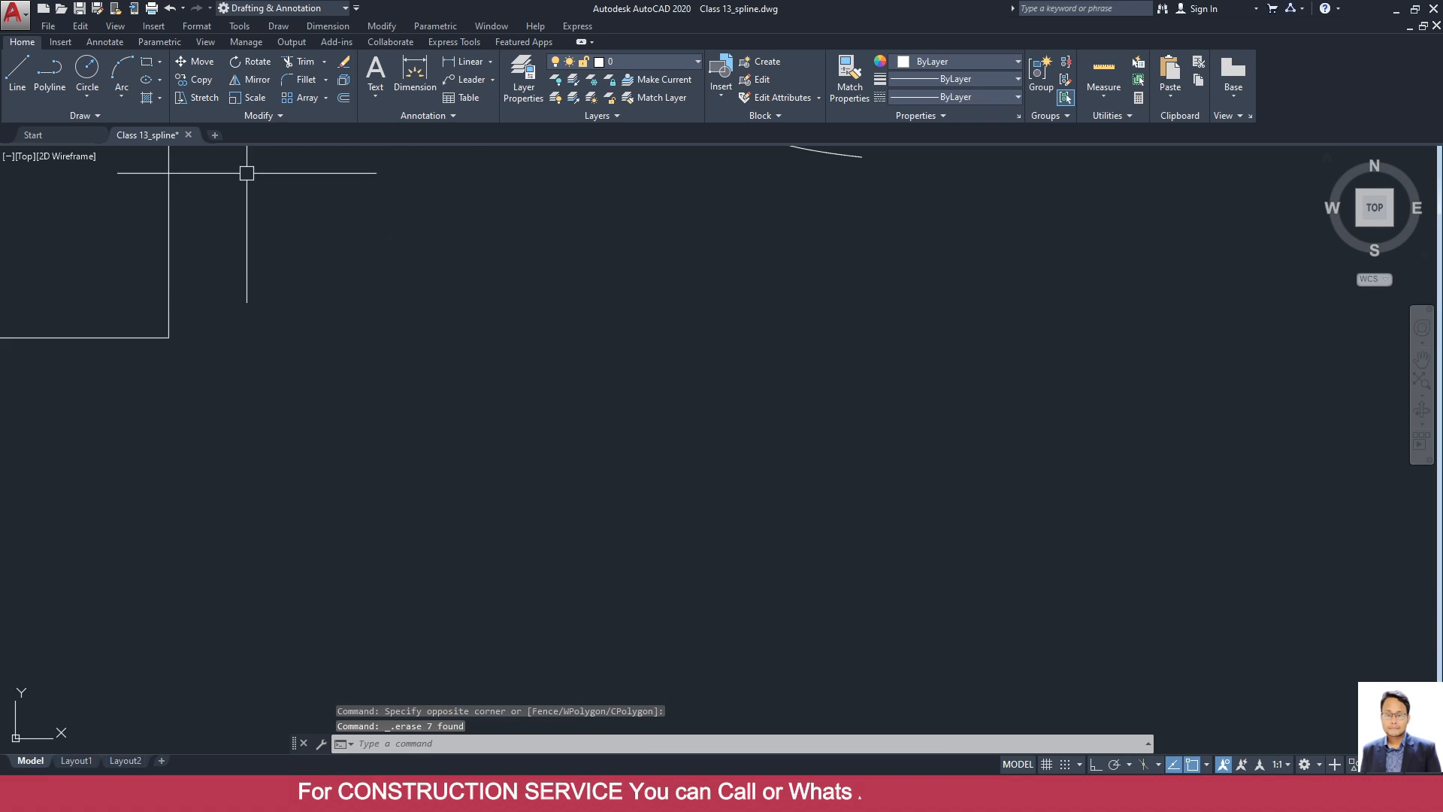
Draw a second zigzag polyline with seven vertices in the empty area below the converted spline.
{"action": "type", "text": "pl"}
{"action": "key", "text": "Return"}
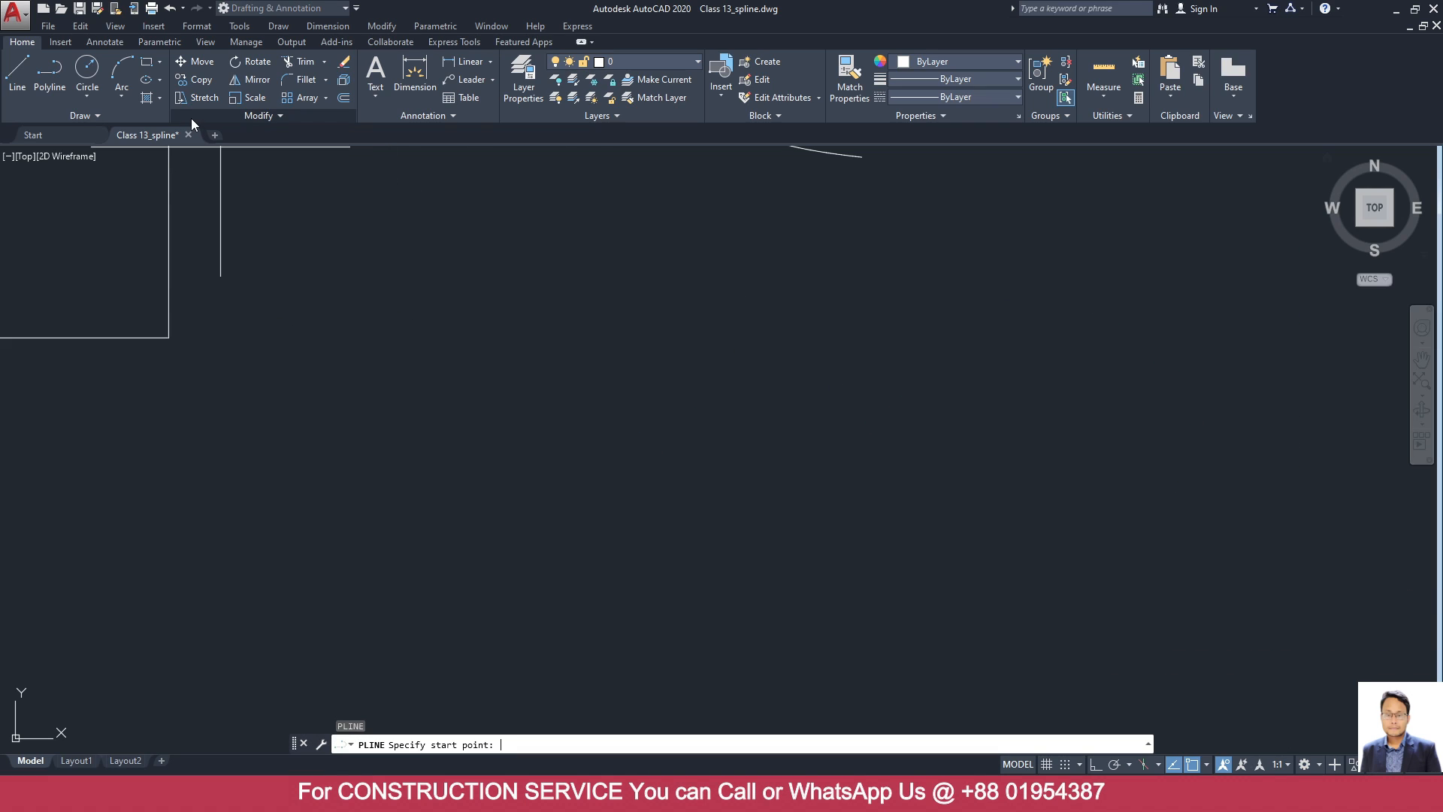
{"action": "left_click", "coordinate": [467, 441]}
{"action": "left_click", "coordinate": [584, 335]}
{"action": "left_click", "coordinate": [655, 411]}
{"action": "left_click", "coordinate": [784, 278]}
{"action": "left_click", "coordinate": [894, 463]}
{"action": "left_click", "coordinate": [1045, 336]}
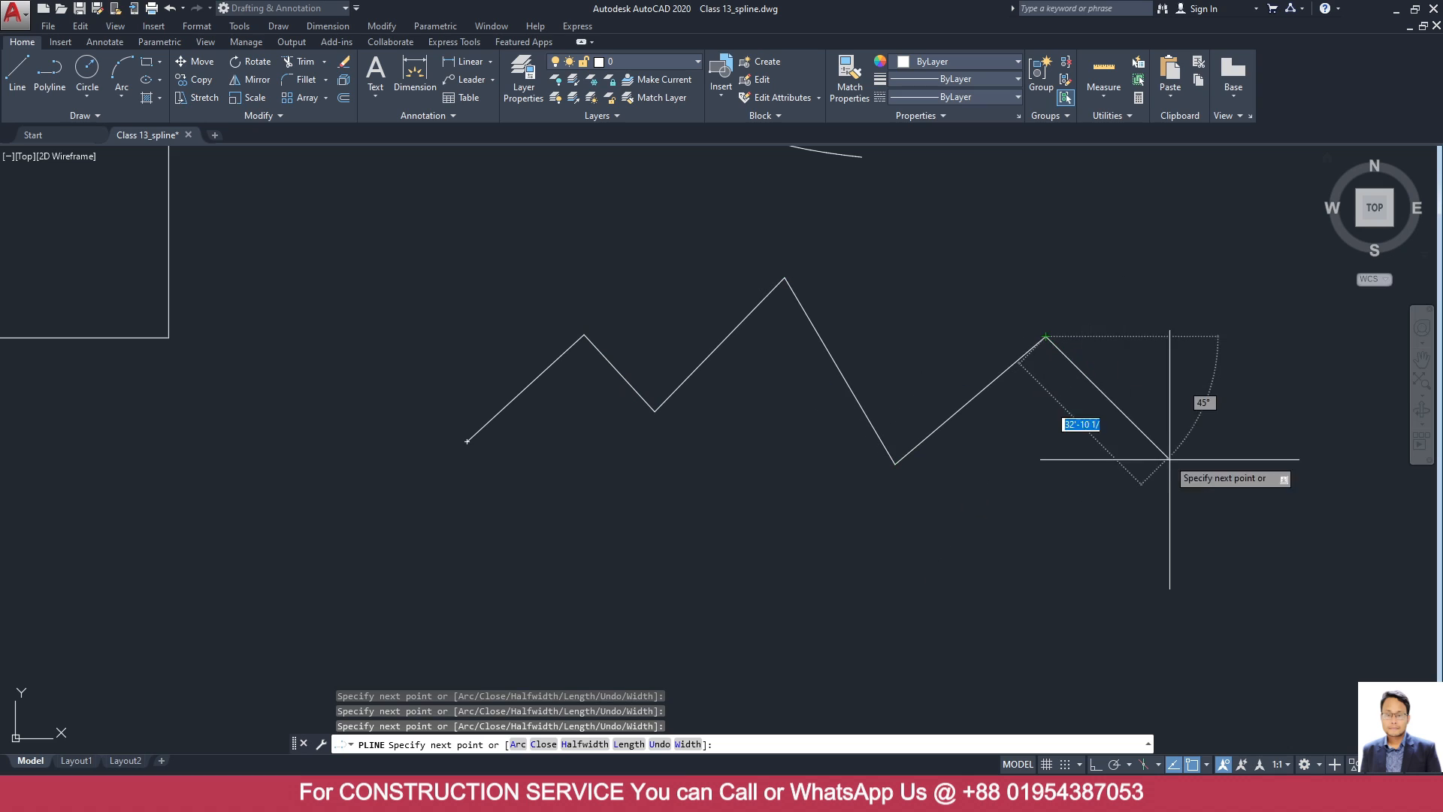
{"action": "left_click", "coordinate": [1170, 458]}
{"action": "key", "text": "Return"}
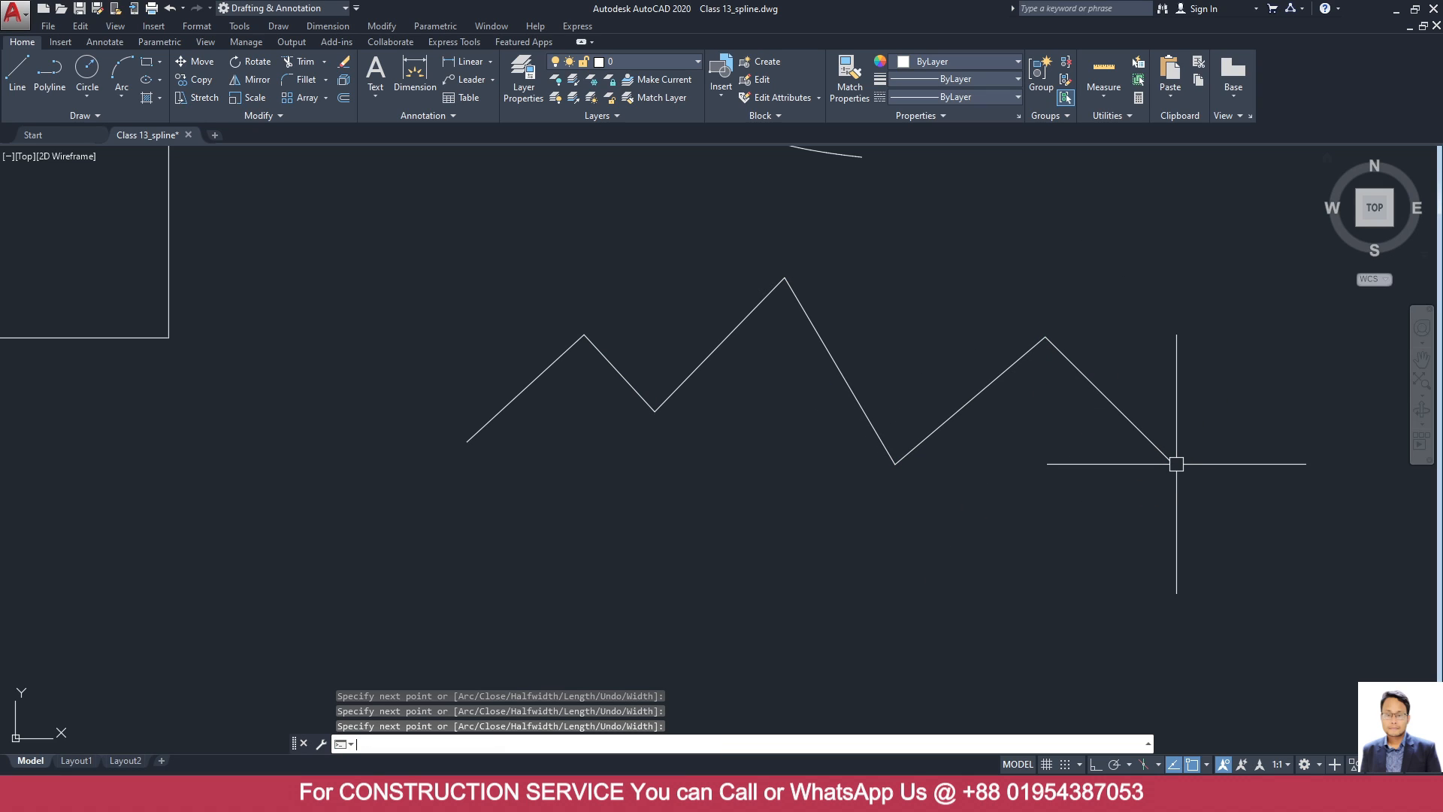
Try to convert the new straight-segment polyline into a spline with the Spline command's Object option.
{"action": "type", "text": "s"}
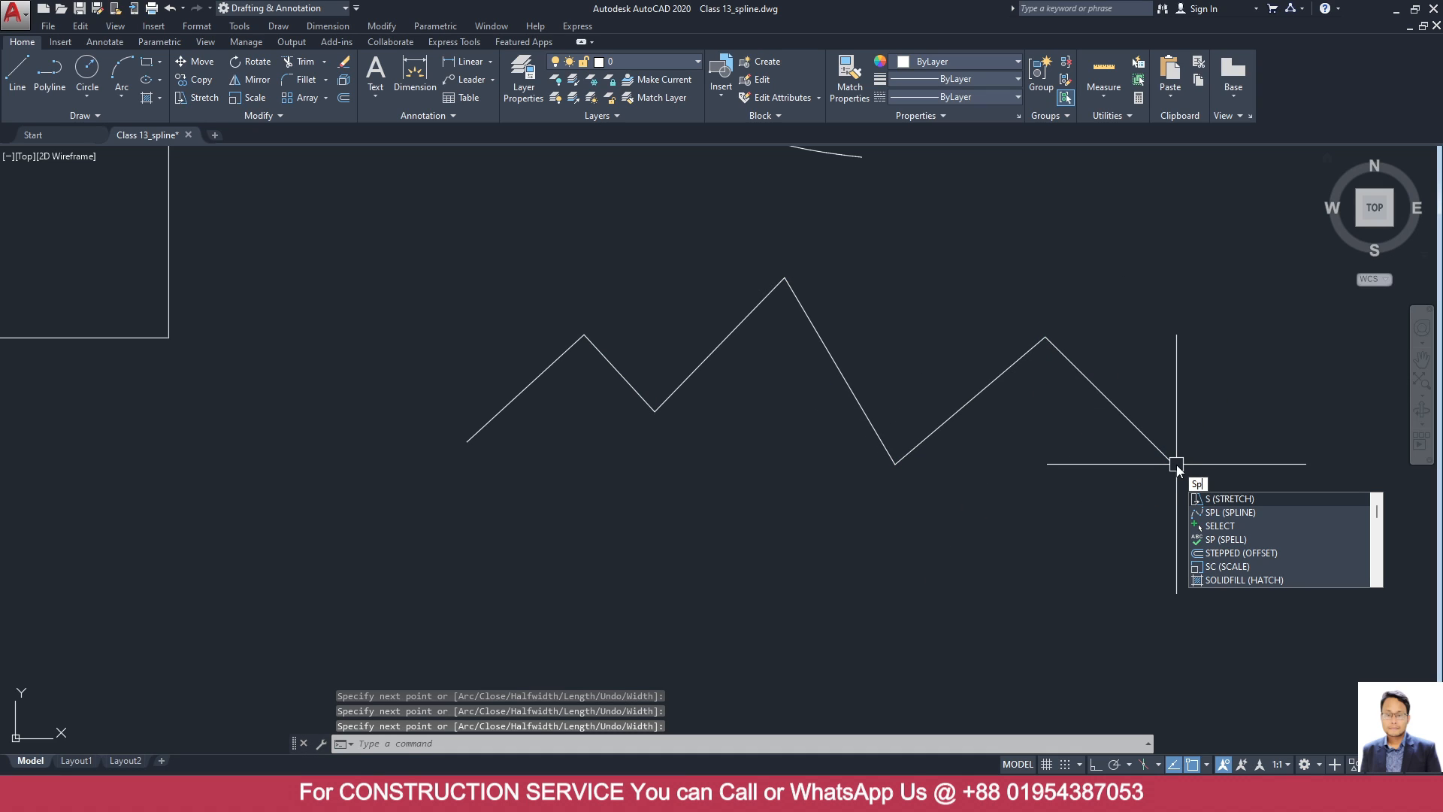
{"action": "type", "text": "pl"}
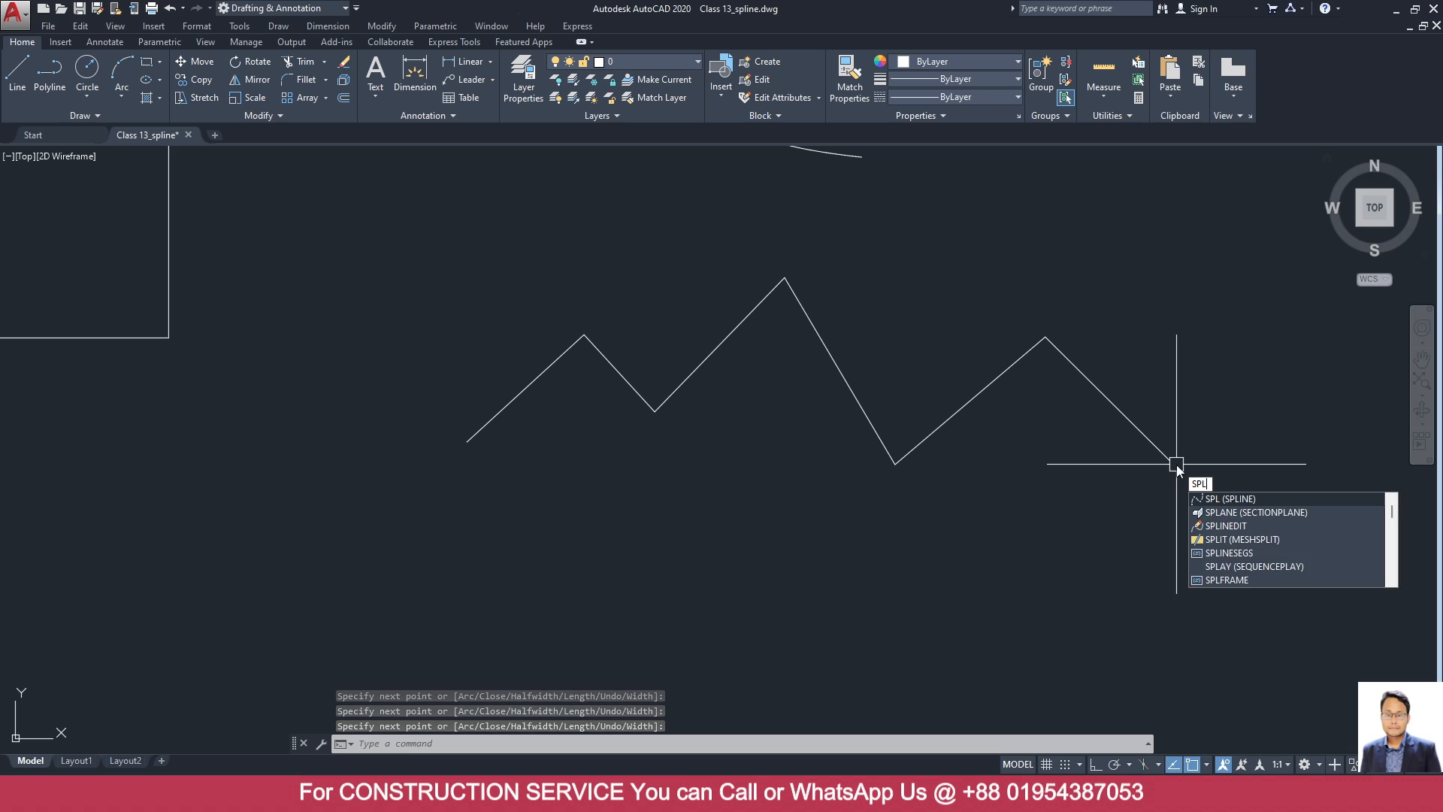
{"action": "key", "text": "Return"}
{"action": "left_click", "coordinate": [611, 744]}
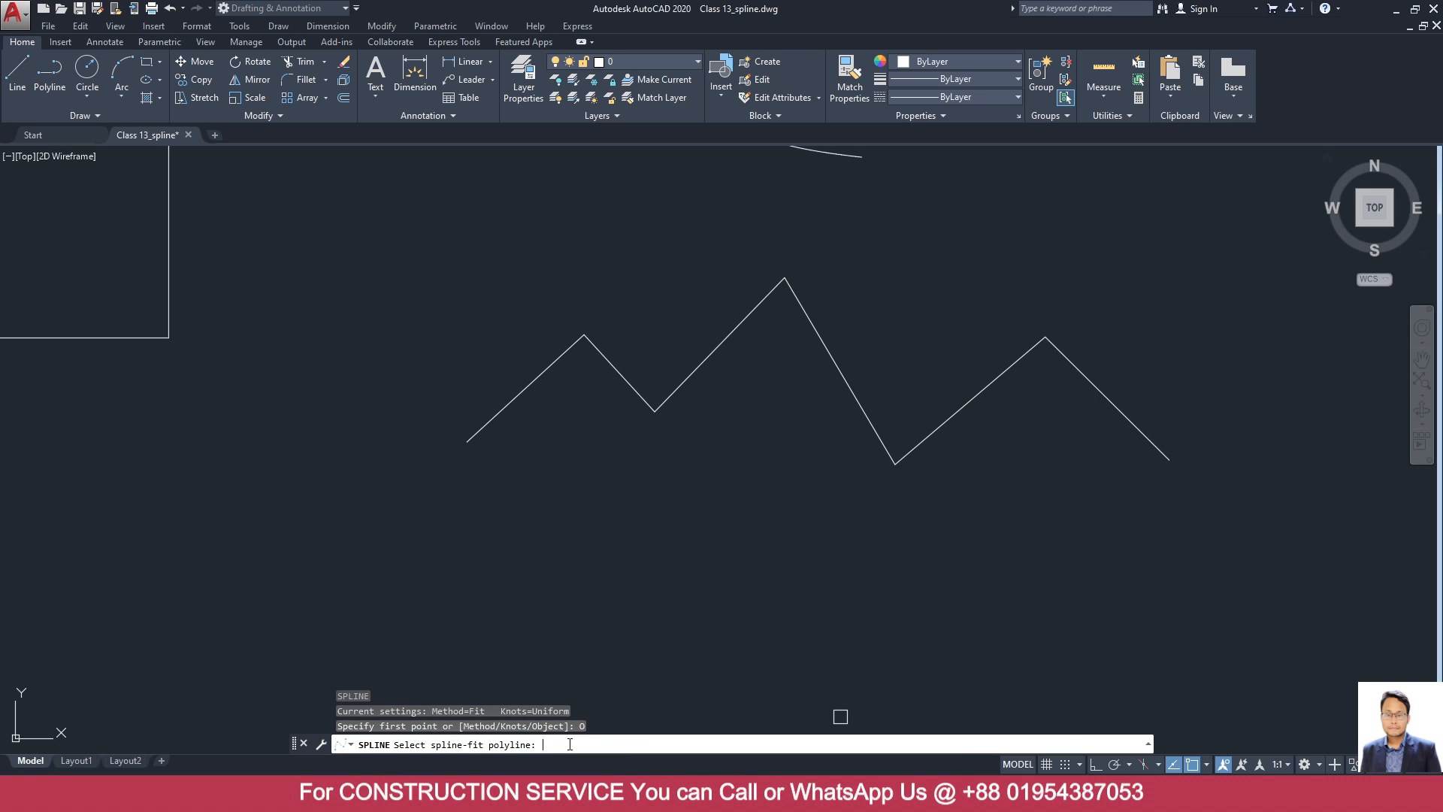
{"action": "left_click", "coordinate": [627, 386]}
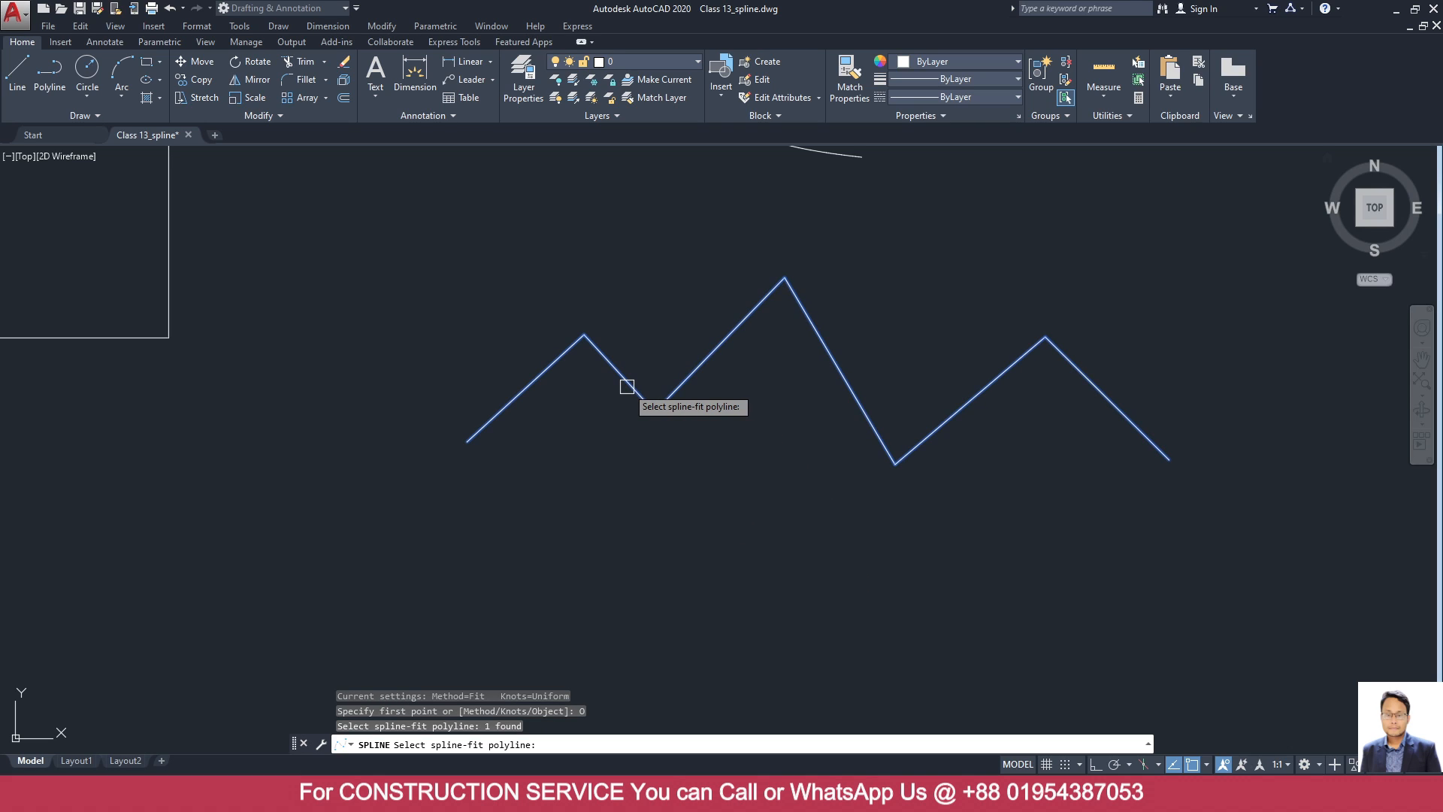
{"action": "key", "text": "Return"}
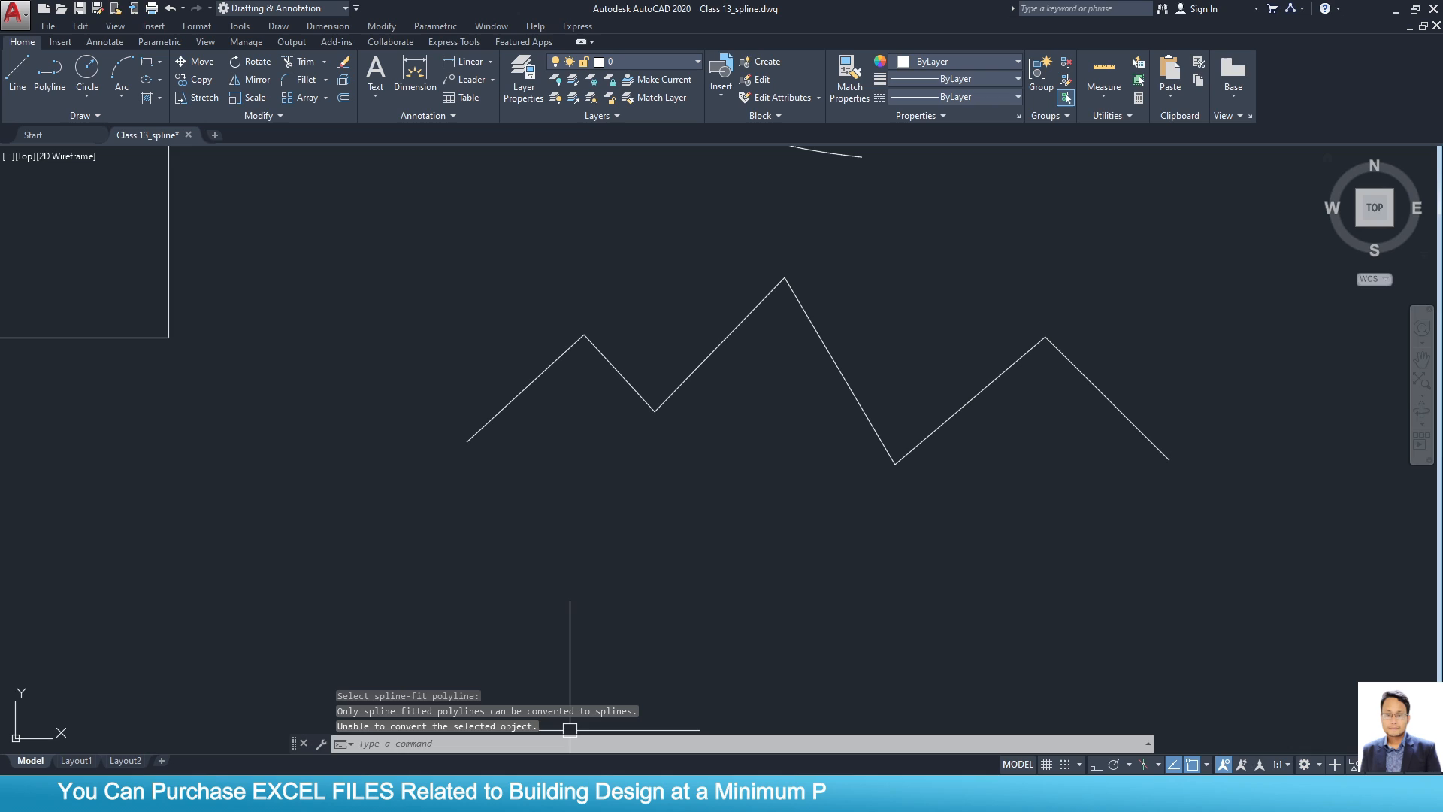
{"action": "key", "text": "Escape"}
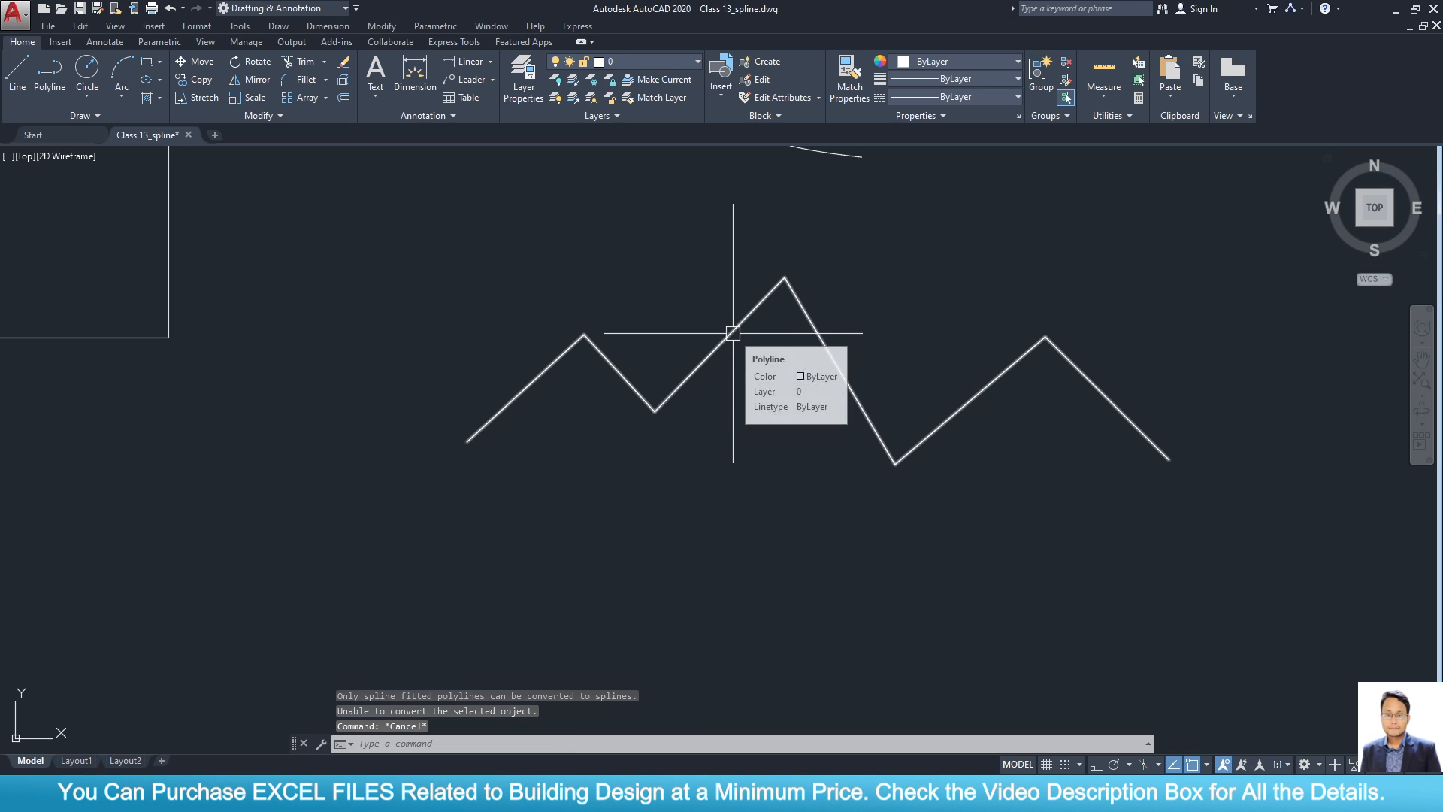
Apply Spline Fit to the seven-vertex zigzag polyline.
{"action": "left_click", "coordinate": [732, 333]}
{"action": "right_click", "coordinate": [677, 261]}
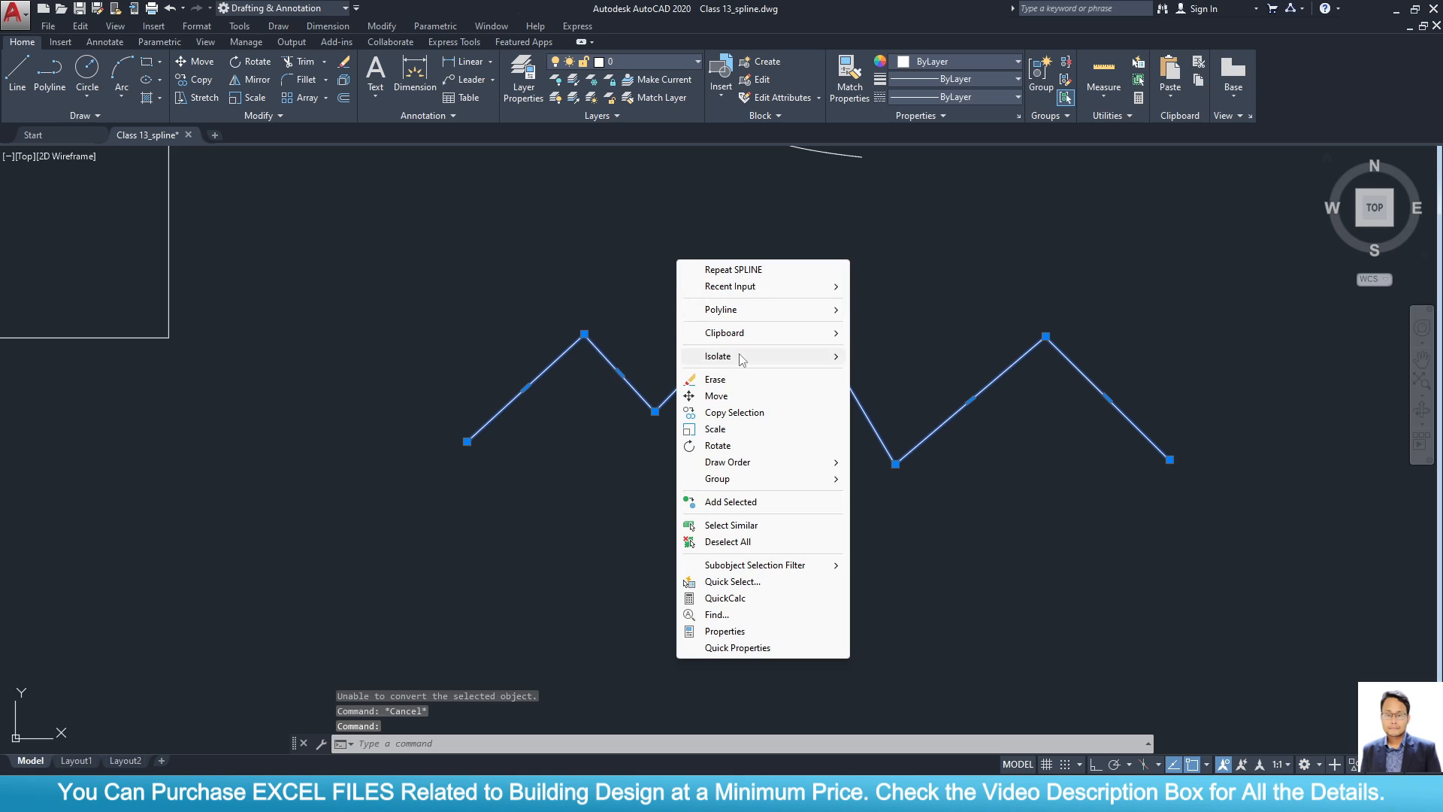
{"action": "mouse_move", "coordinate": [755, 313]}
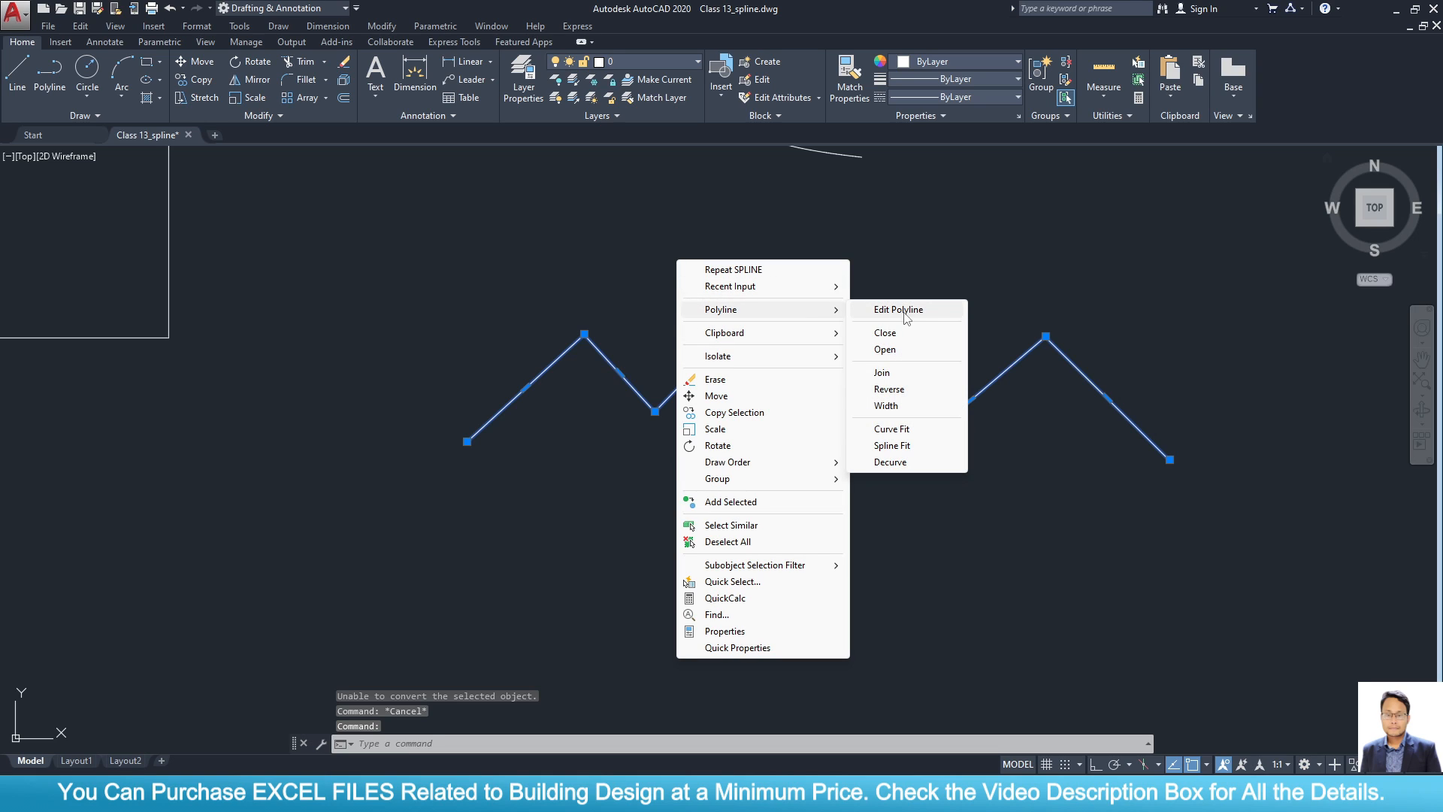
{"action": "left_click", "coordinate": [892, 446]}
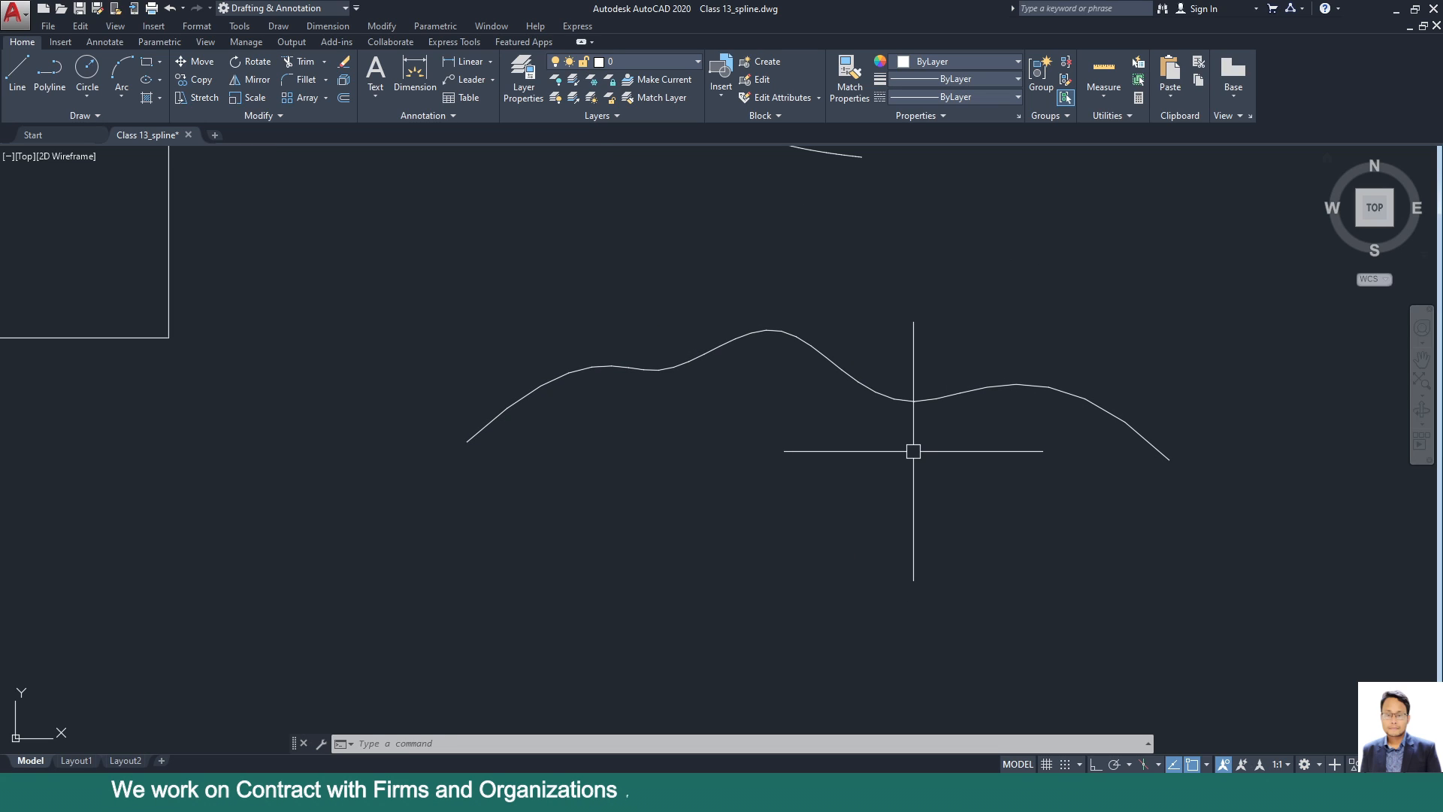
Convert the second spline-fit polyline into a spline with the Spline command's Object option.
{"action": "type", "text": "spl"}
{"action": "key", "text": "Return"}
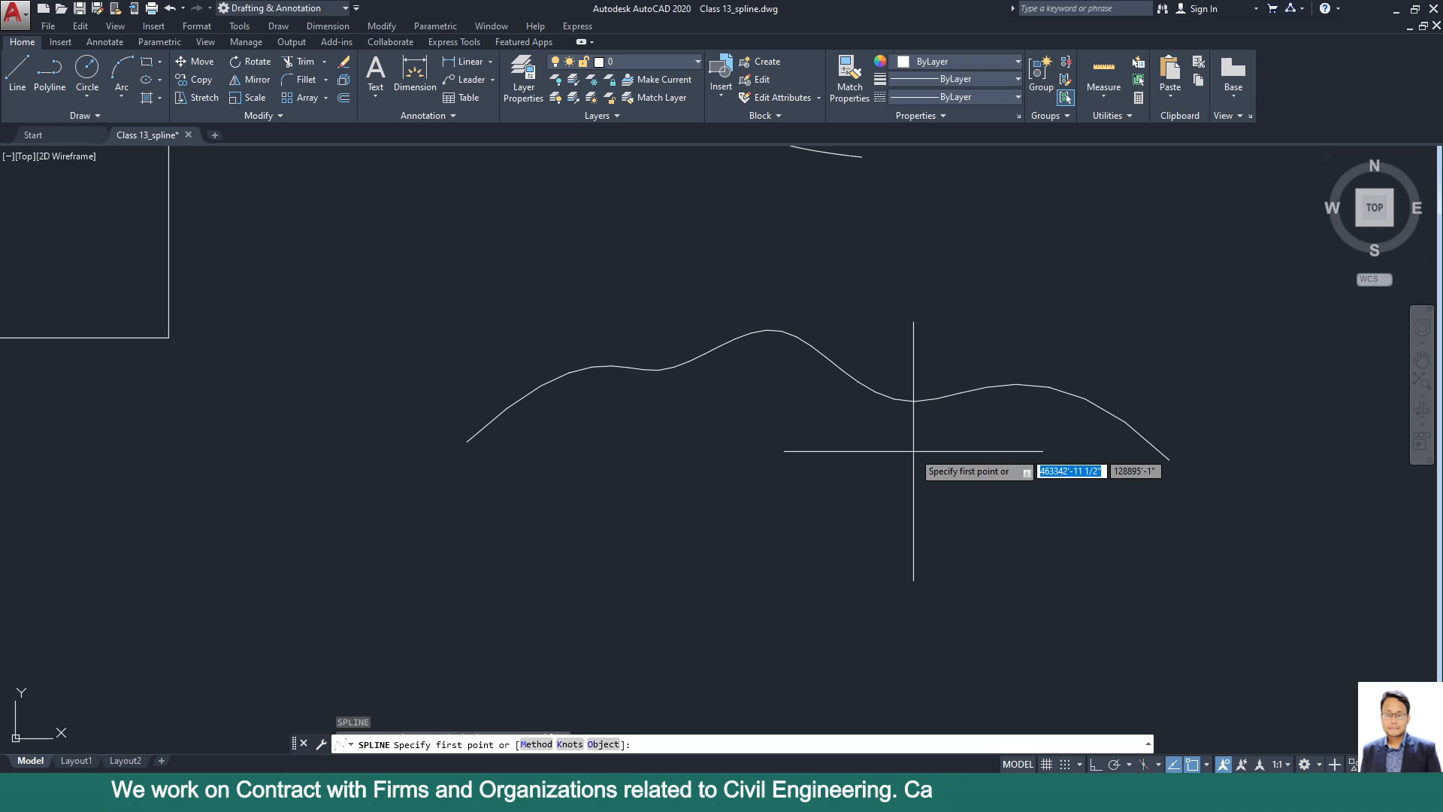
{"action": "left_click", "coordinate": [603, 743]}
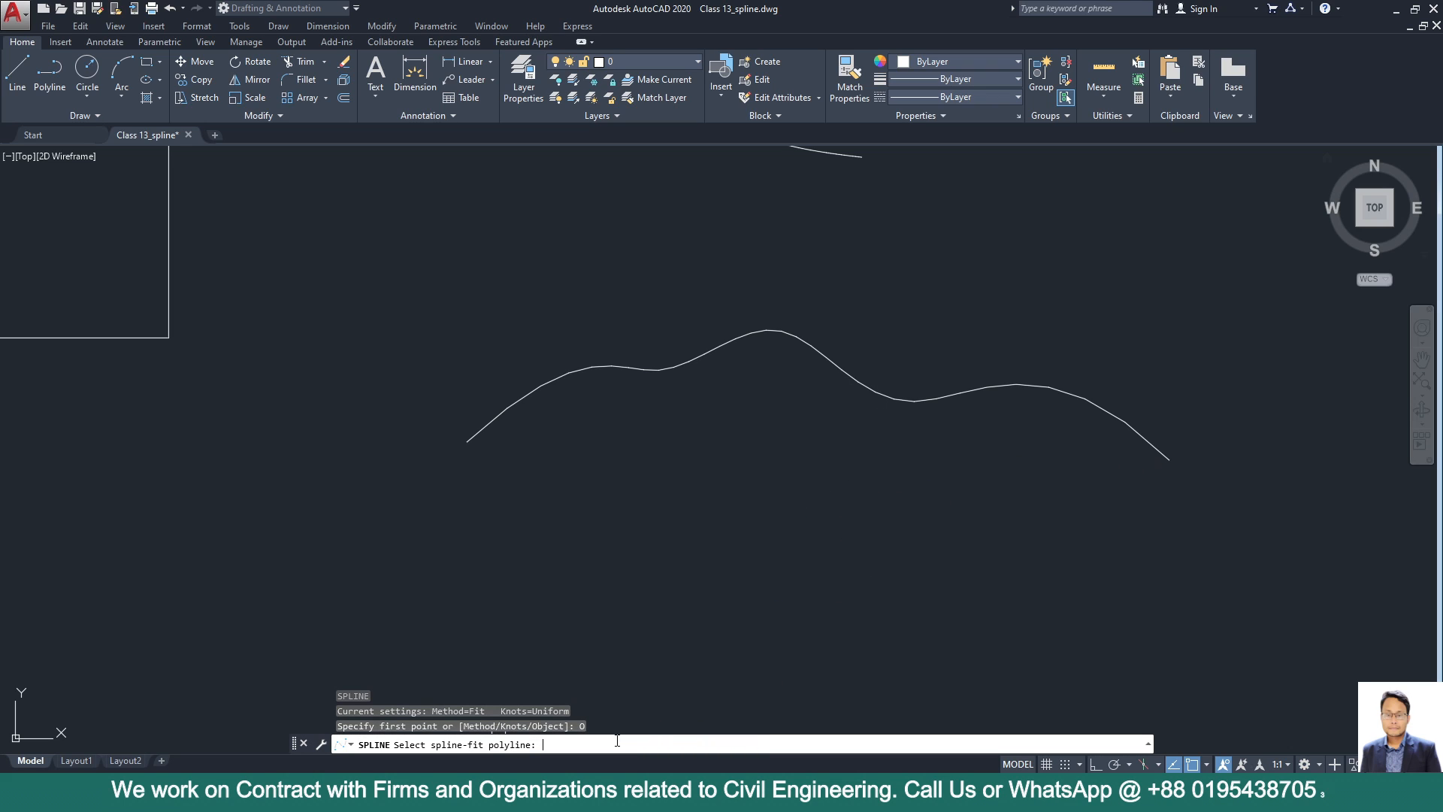
{"action": "left_click", "coordinate": [511, 407]}
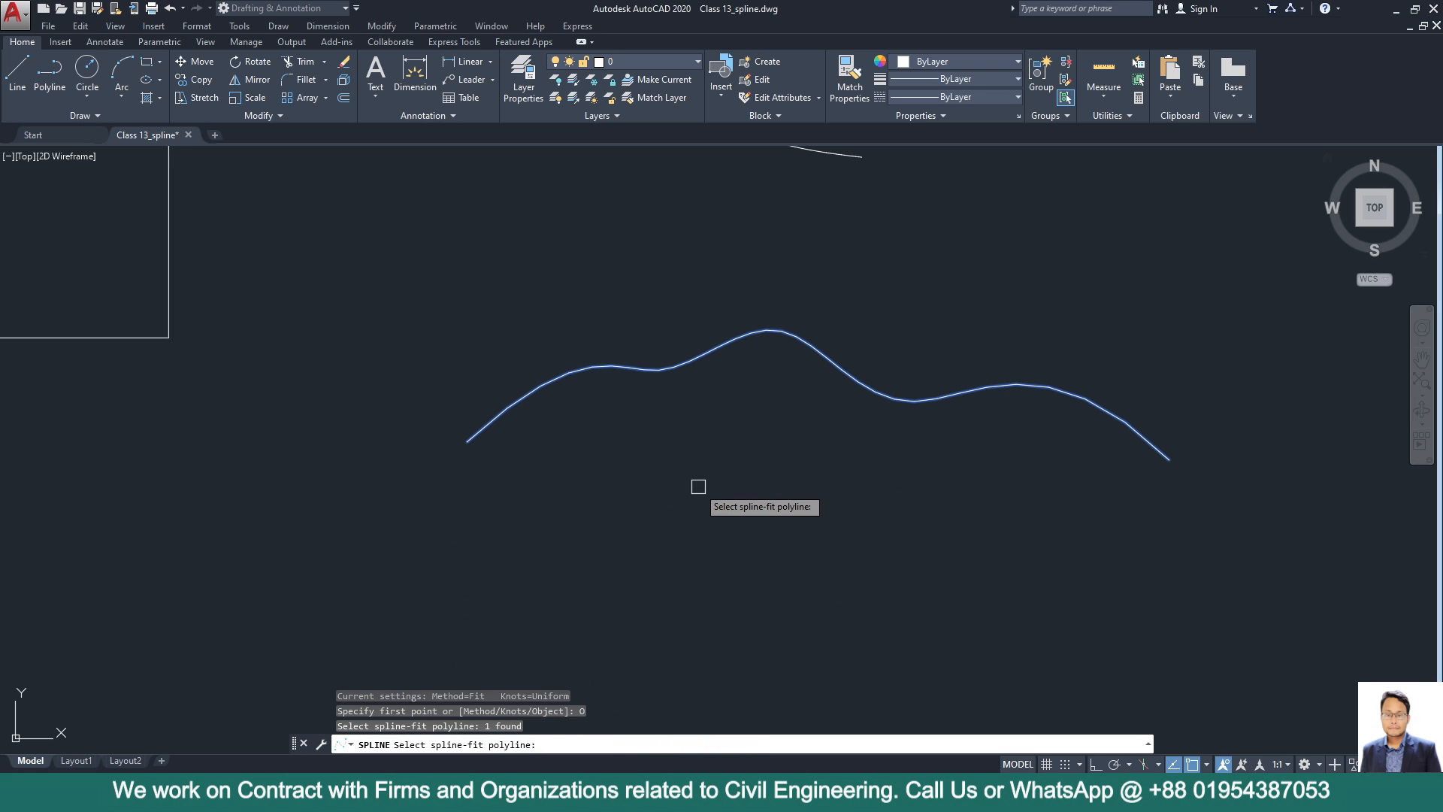
{"action": "key", "text": "Return"}
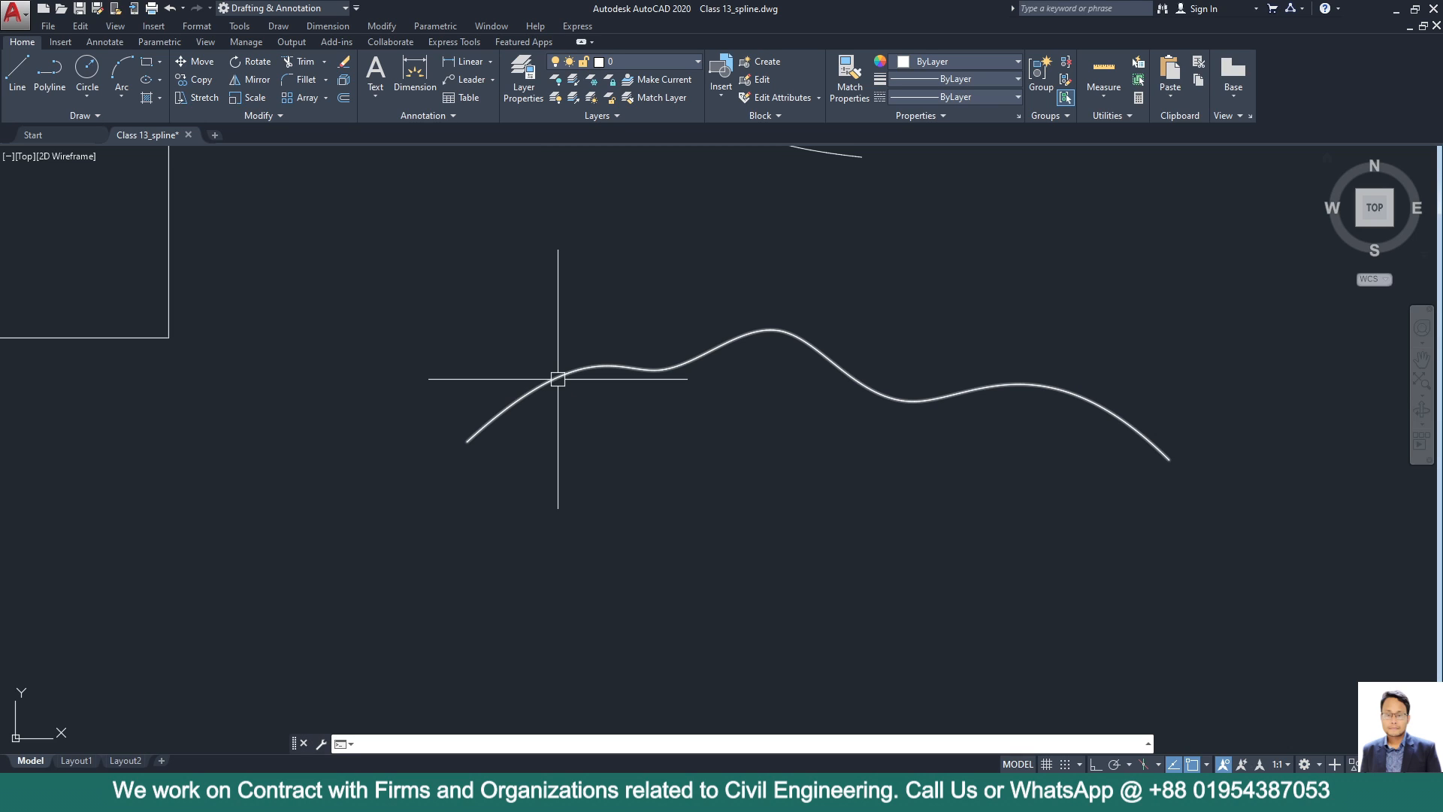
Look over the framed colored splines and the two splines converted from polylines beside them.
{"action": "scroll", "coordinate": [594, 436], "scroll_direction": "down", "scroll_amount": 6}
{"action": "scroll", "coordinate": [654, 466], "scroll_direction": "up", "scroll_amount": 4}
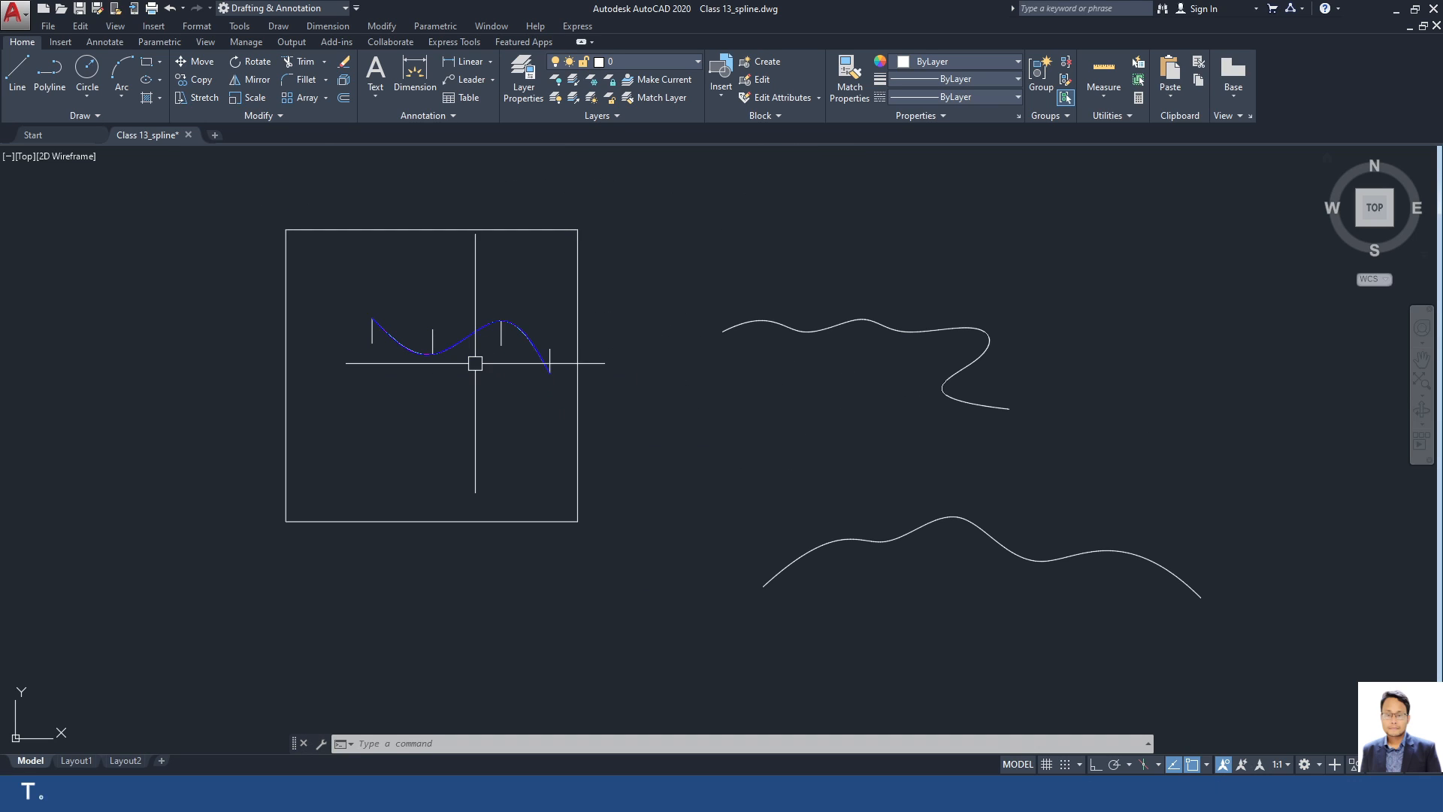
{"action": "scroll", "coordinate": [722, 354], "scroll_direction": "down", "scroll_amount": 2}
{"action": "middle_click_drag", "start_coordinate": [887, 351], "coordinate": [825, 393]}
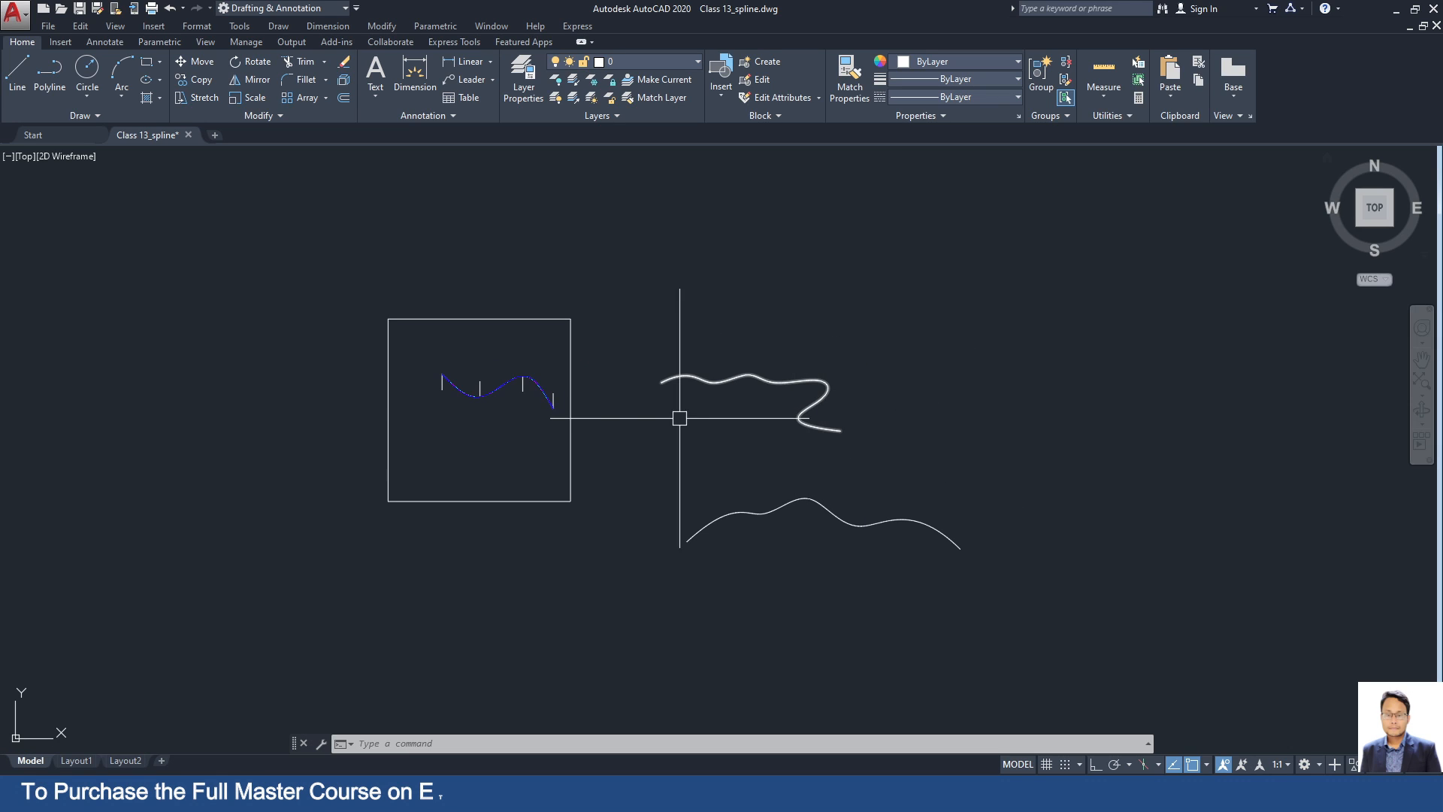
{"action": "middle_click_drag", "start_coordinate": [369, 432], "coordinate": [780, 391]}
{"action": "scroll", "coordinate": [460, 341], "scroll_direction": "down", "scroll_amount": 4}
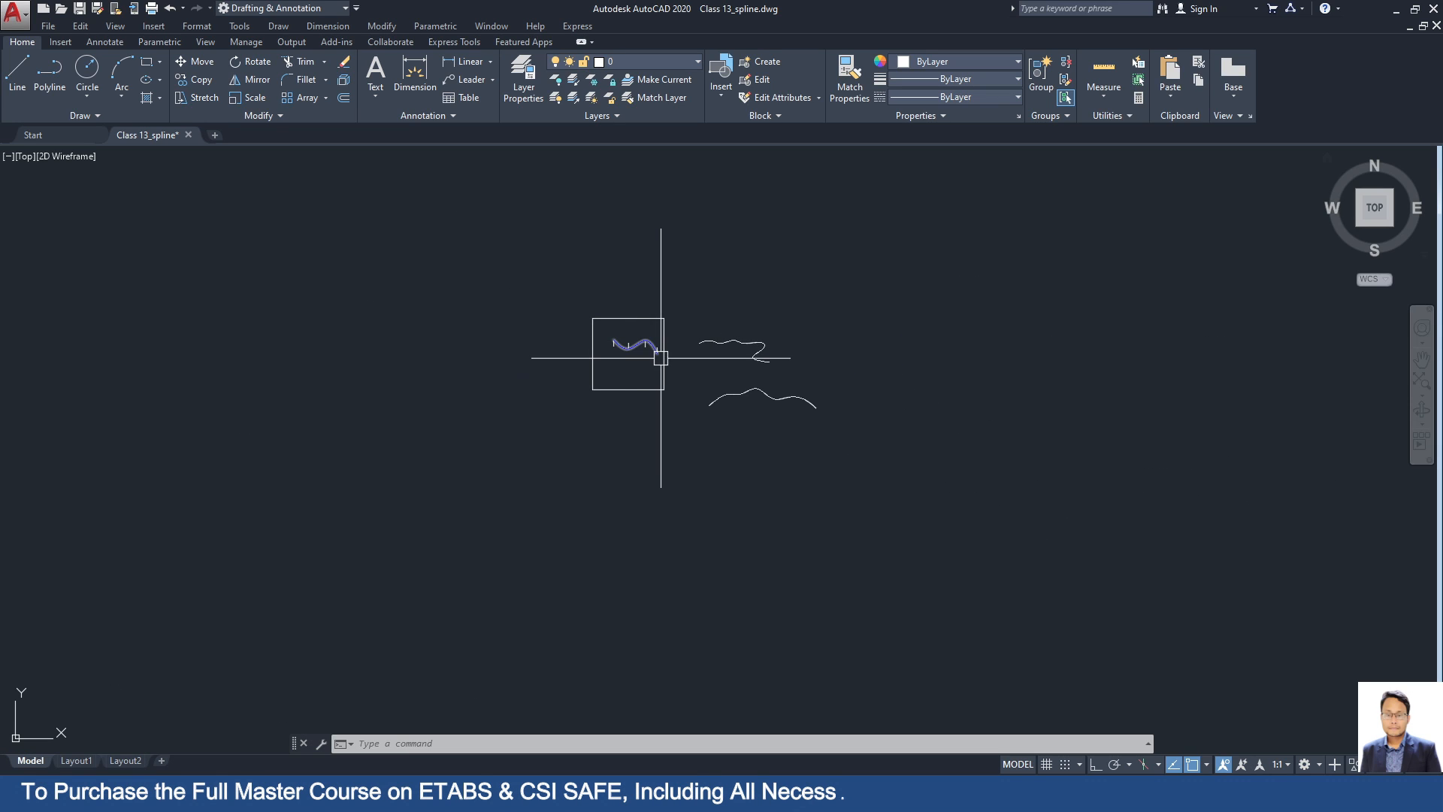
{"action": "scroll", "coordinate": [617, 358], "scroll_direction": "up", "scroll_amount": 6}
{"action": "middle_click_drag", "start_coordinate": [617, 358], "coordinate": [516, 372]}
{"action": "middle_click_drag", "start_coordinate": [672, 361], "coordinate": [493, 405]}
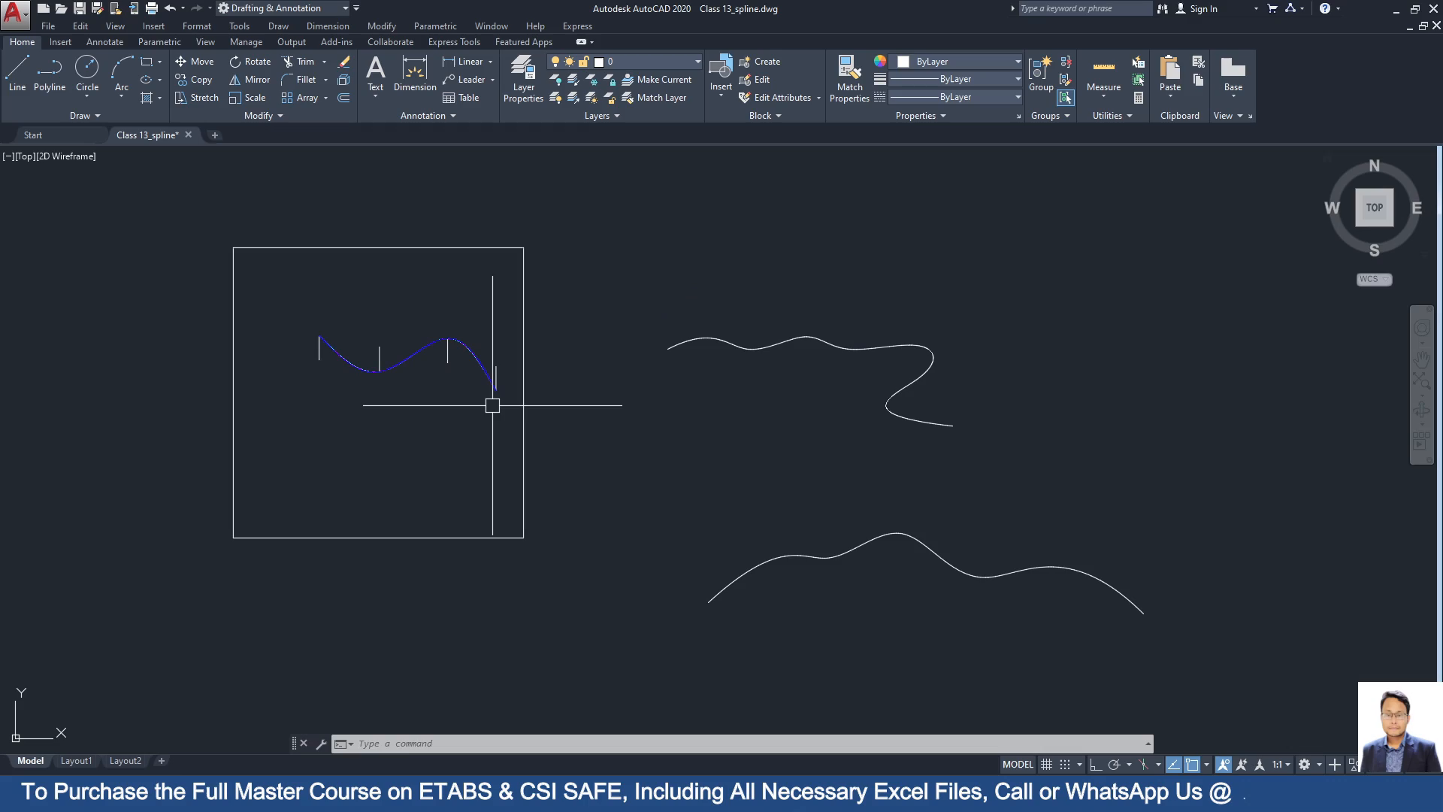